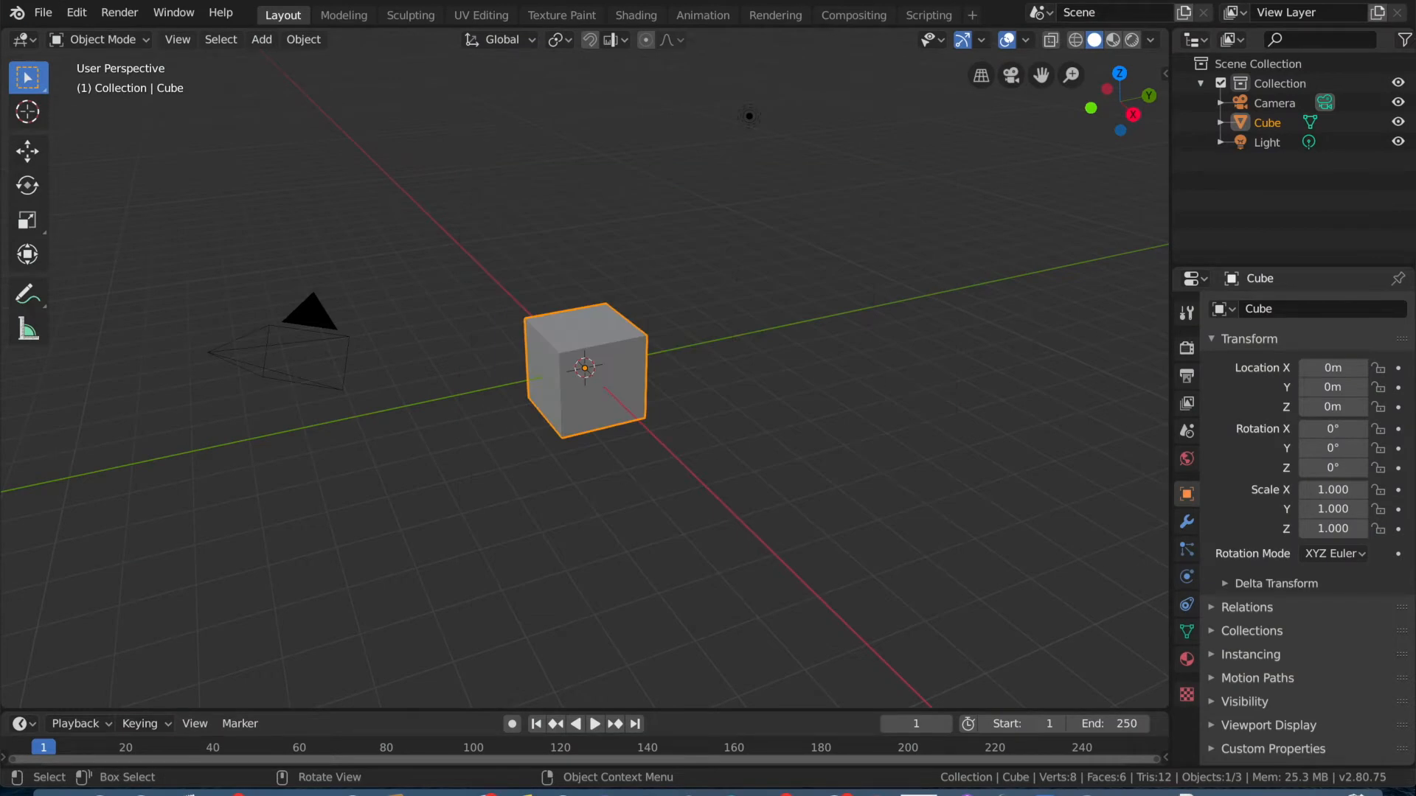
- Switch to the browser and examine how planks and diagonal braces are arranged in wooden crate reference images
{"action": "key", "text": "ctrl+super+f"}
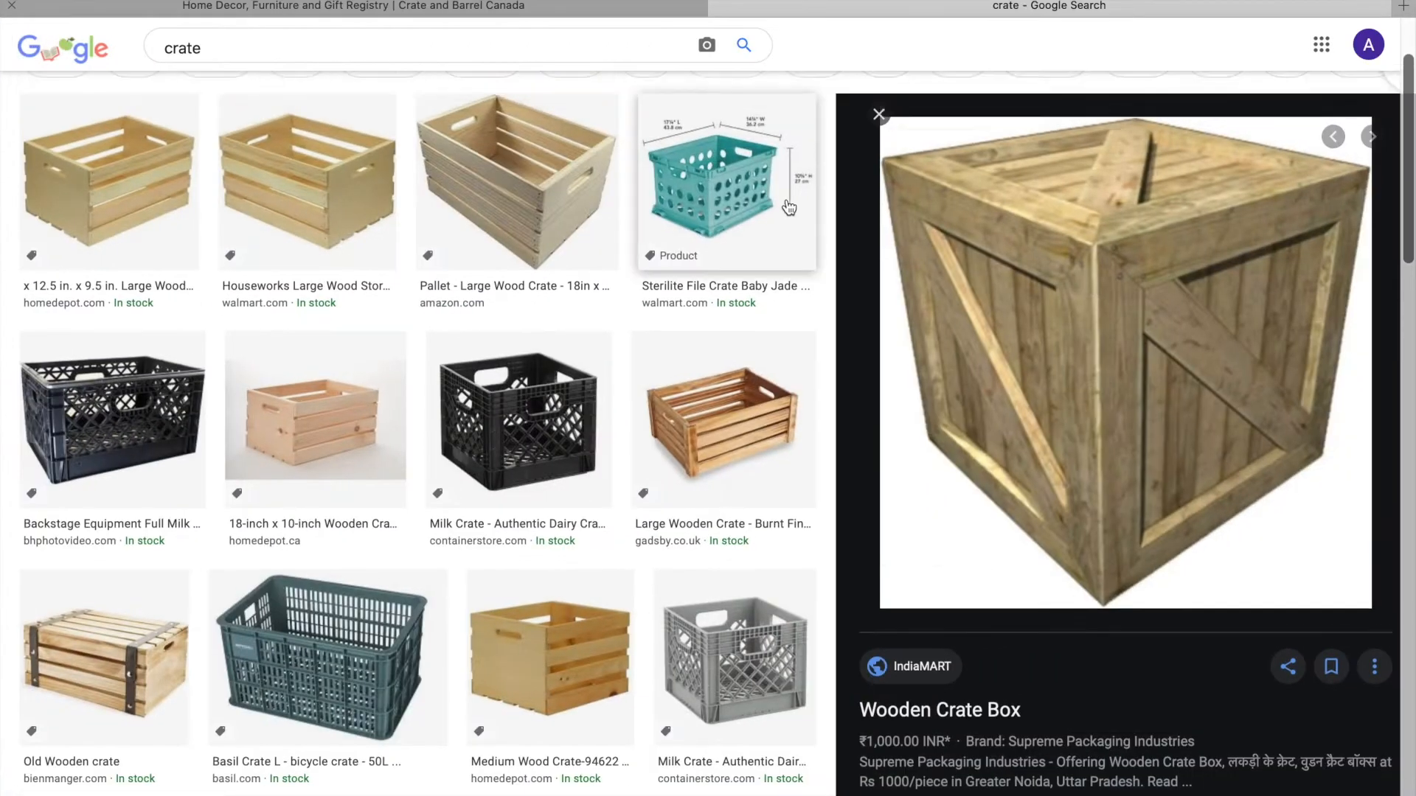
{"action": "scroll", "coordinate": [789, 207], "scroll_direction": "up", "scroll_amount": 2}
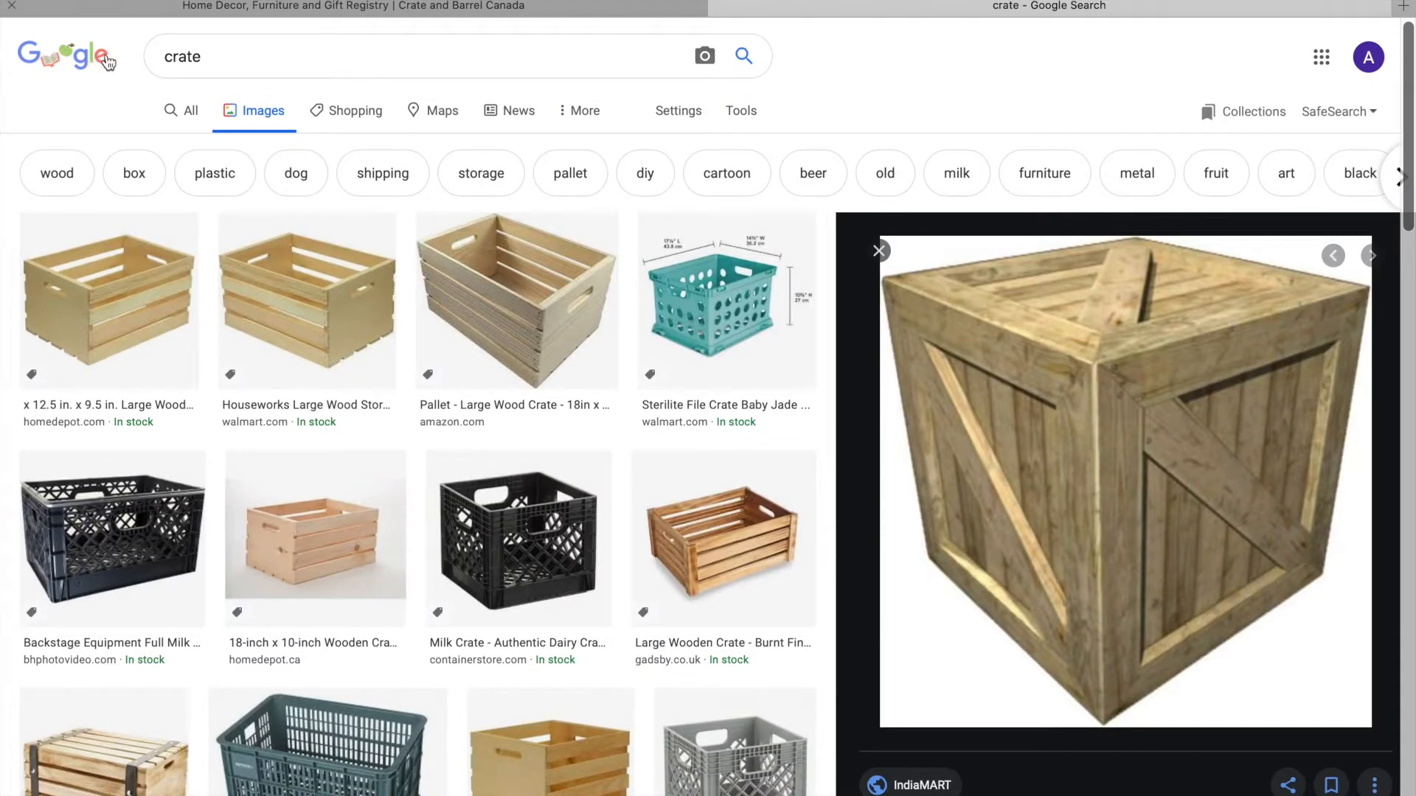
{"action": "scroll", "coordinate": [485, 528], "scroll_direction": "down", "scroll_amount": 10}
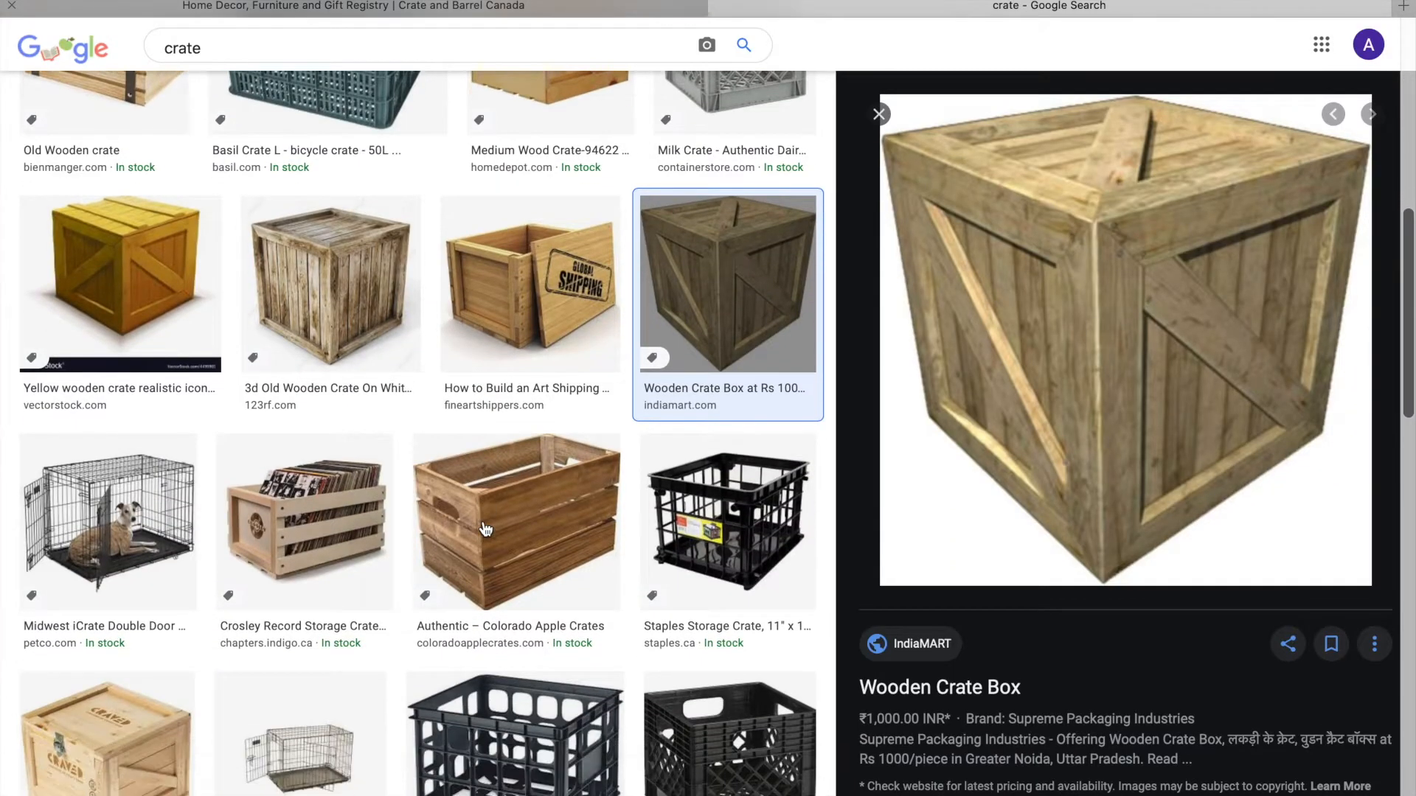
{"action": "left_click", "coordinate": [137, 266]}
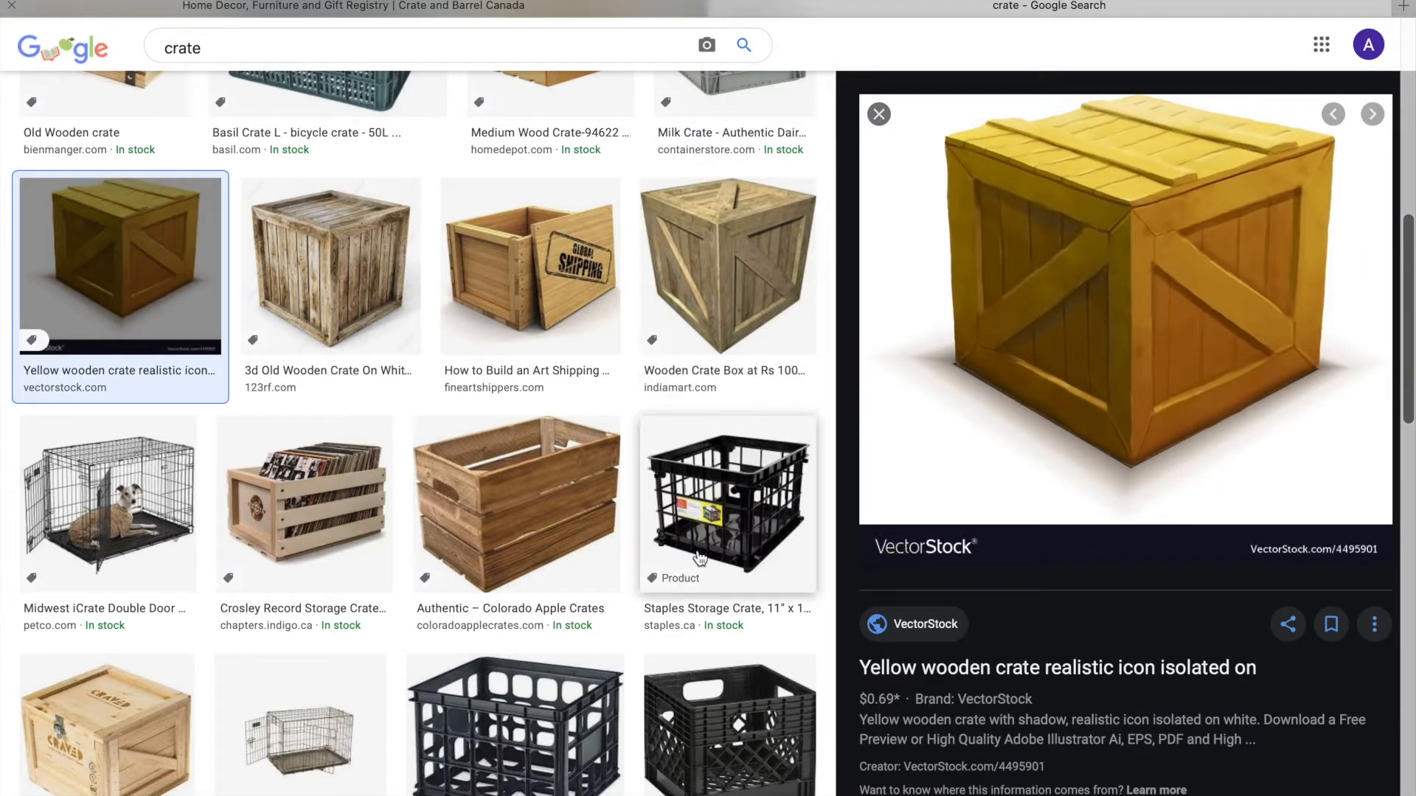
{"action": "scroll", "coordinate": [625, 316], "scroll_direction": "up", "scroll_amount": 5}
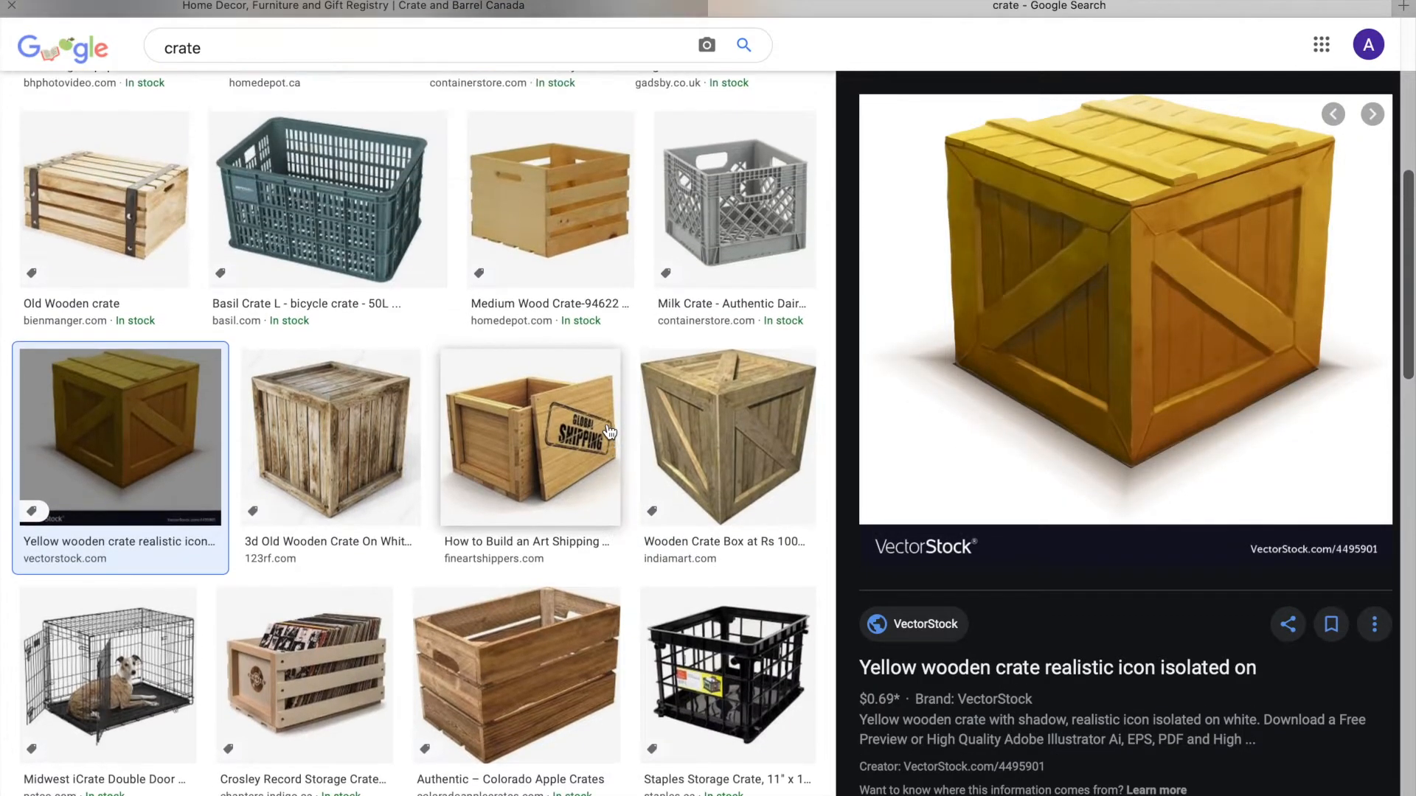
{"action": "scroll", "coordinate": [609, 432], "scroll_direction": "up", "scroll_amount": 5}
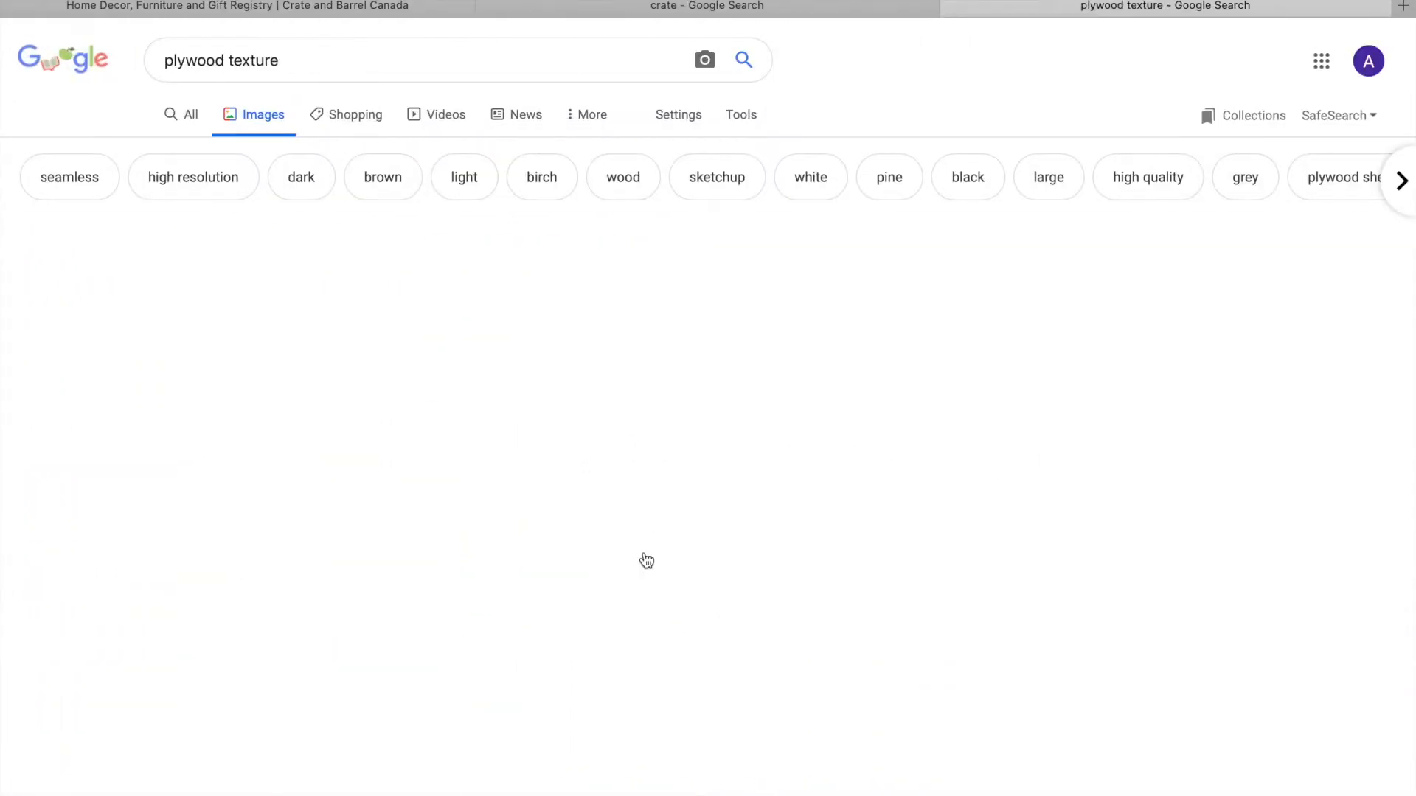
- Examine several plywood texture image results, comparing their grain patterns and colours for the crate's wood
{"action": "scroll", "coordinate": [642, 560], "scroll_direction": "down", "scroll_amount": 2}
{"action": "scroll", "coordinate": [641, 560], "scroll_direction": "up", "scroll_amount": 1}
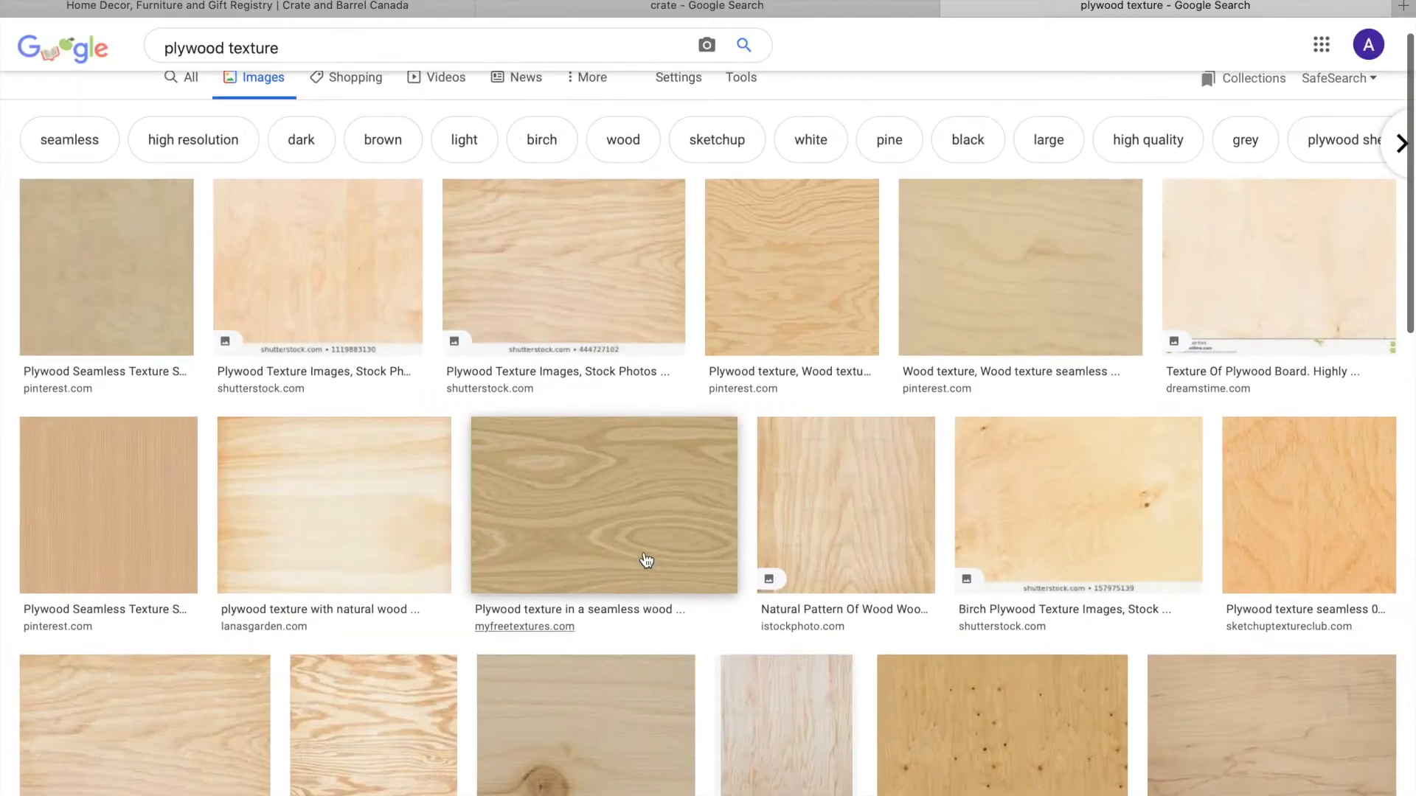
{"action": "left_click", "coordinate": [126, 288]}
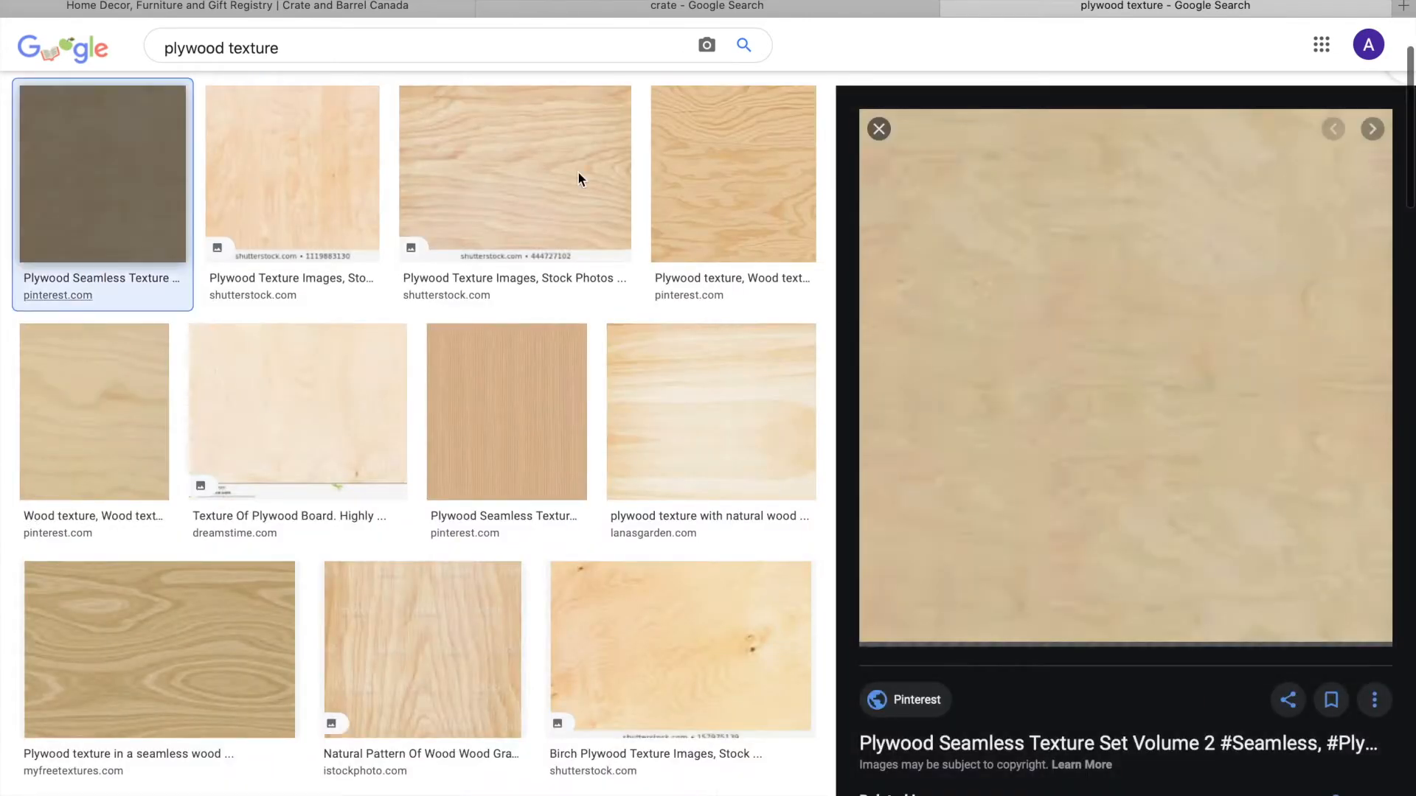
{"action": "left_click", "coordinate": [299, 155]}
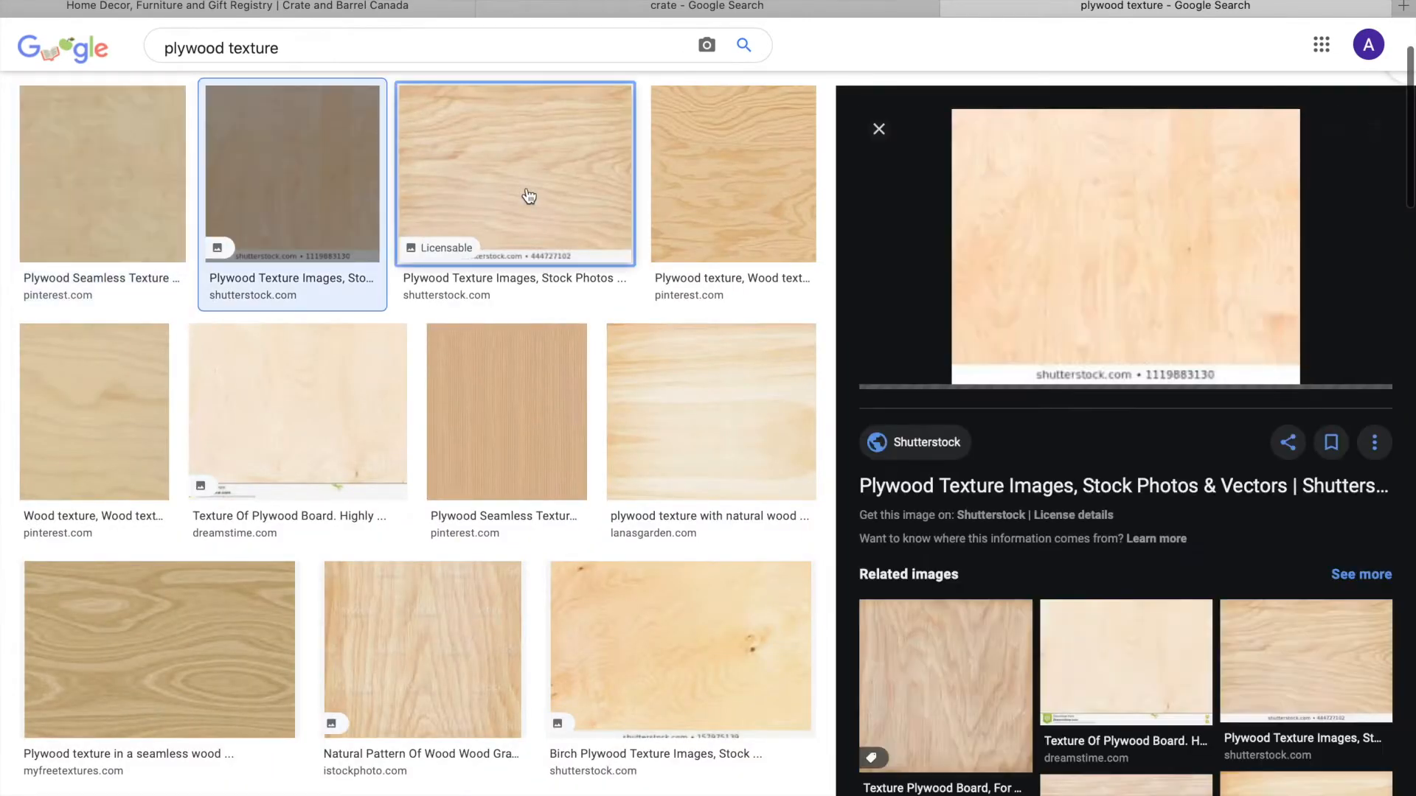
{"action": "left_click", "coordinate": [528, 196]}
{"action": "left_click", "coordinate": [782, 194]}
{"action": "left_click", "coordinate": [759, 394]}
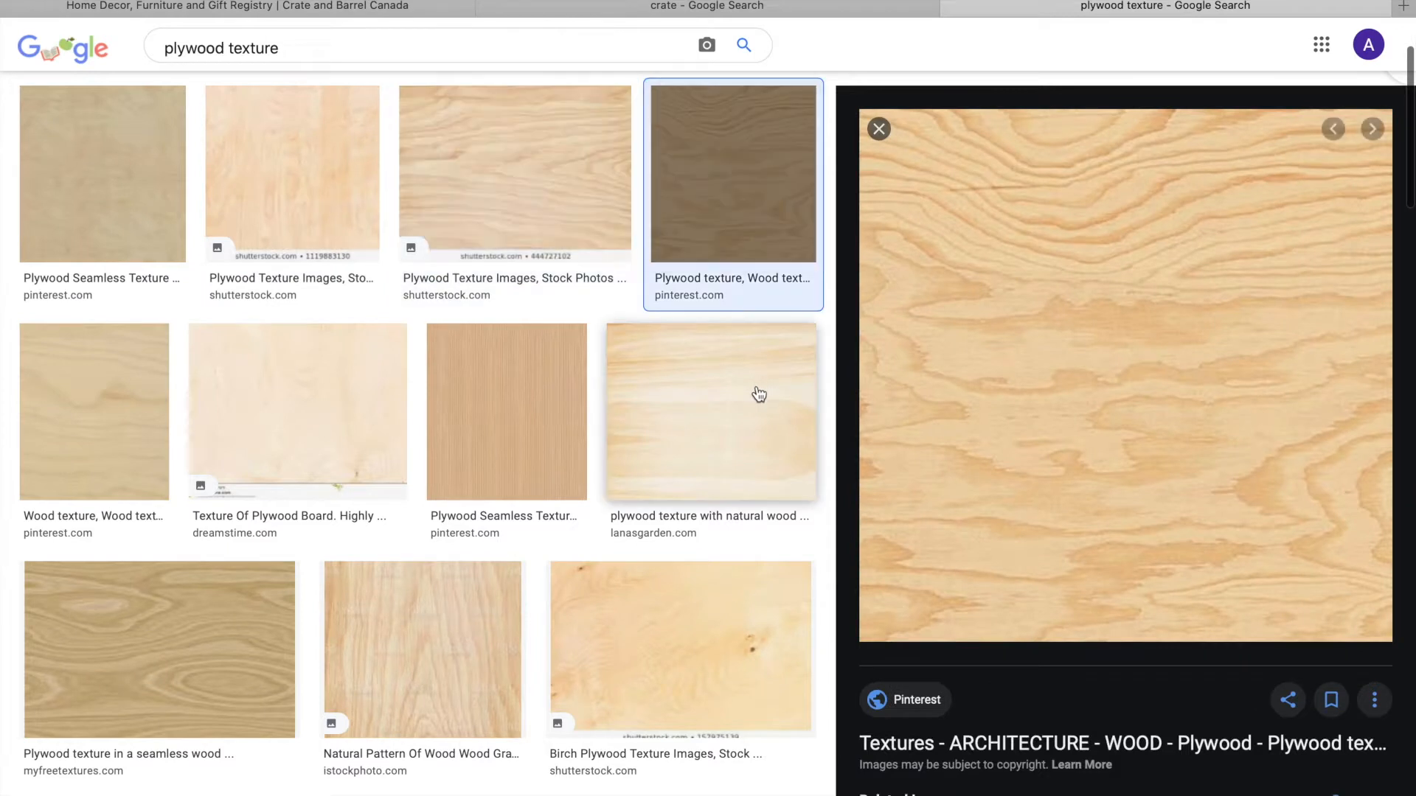
{"action": "left_click", "coordinate": [492, 398]}
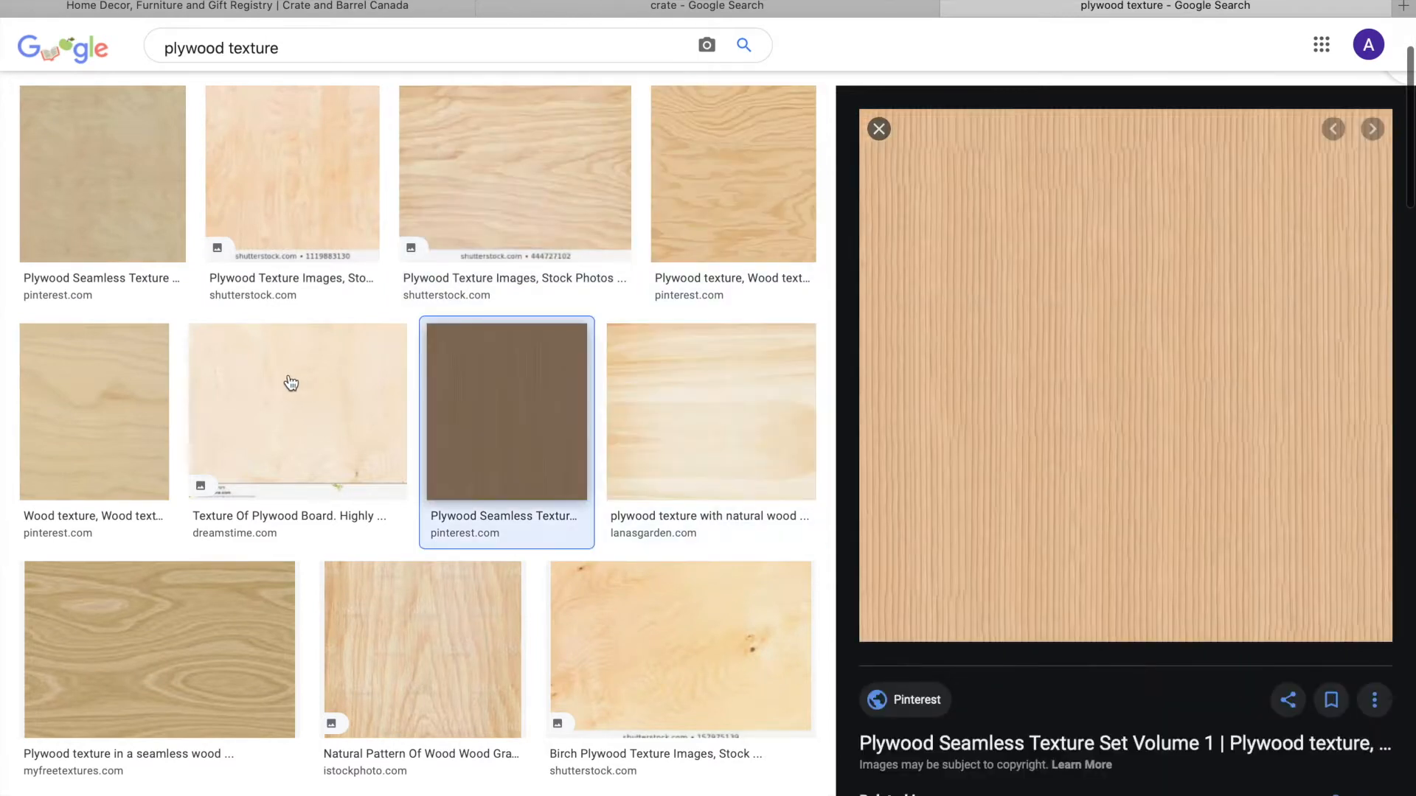
{"action": "left_click", "coordinate": [288, 381]}
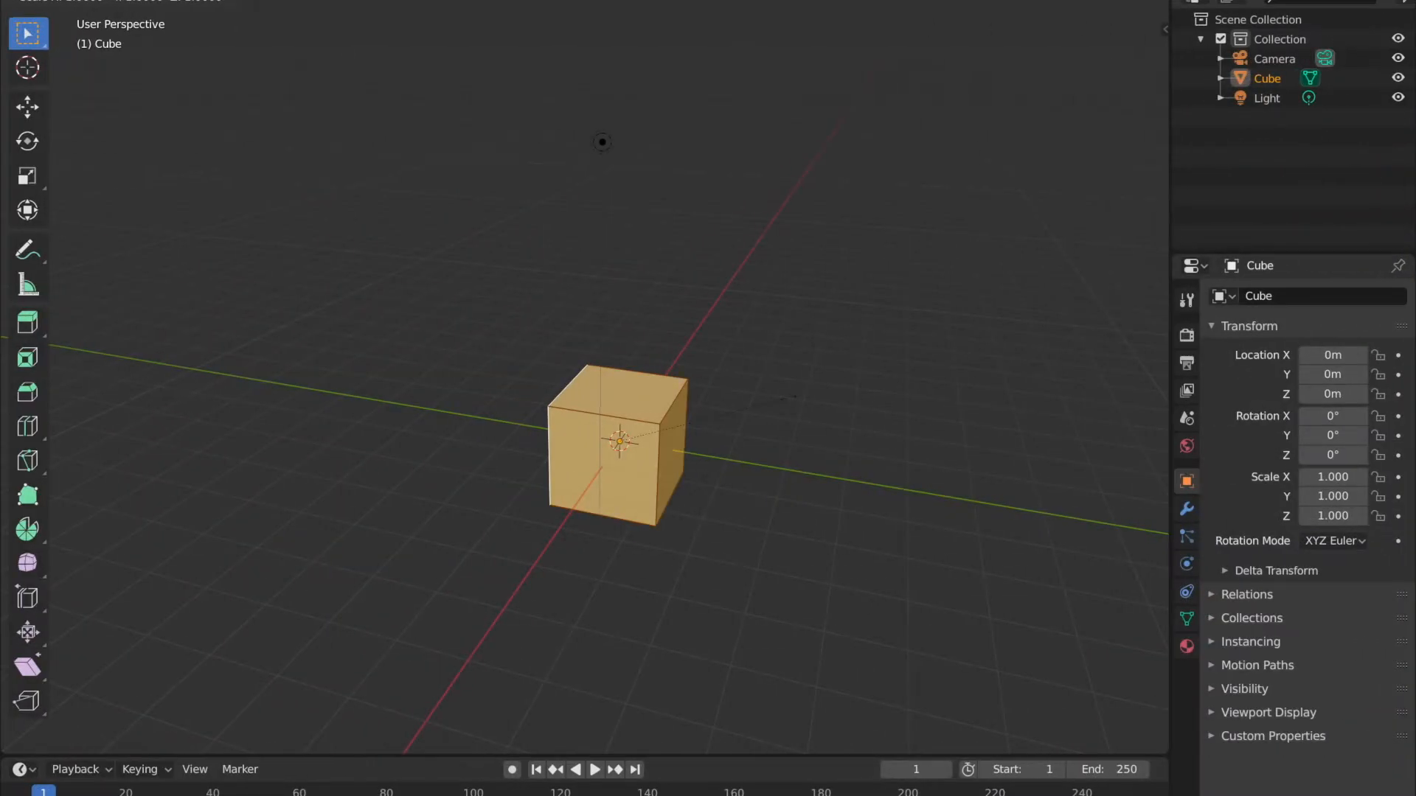
- Scale the cube's mesh along the X axis into a slab about one fifth as thick as it is tall
{"action": "key", "text": "x"}
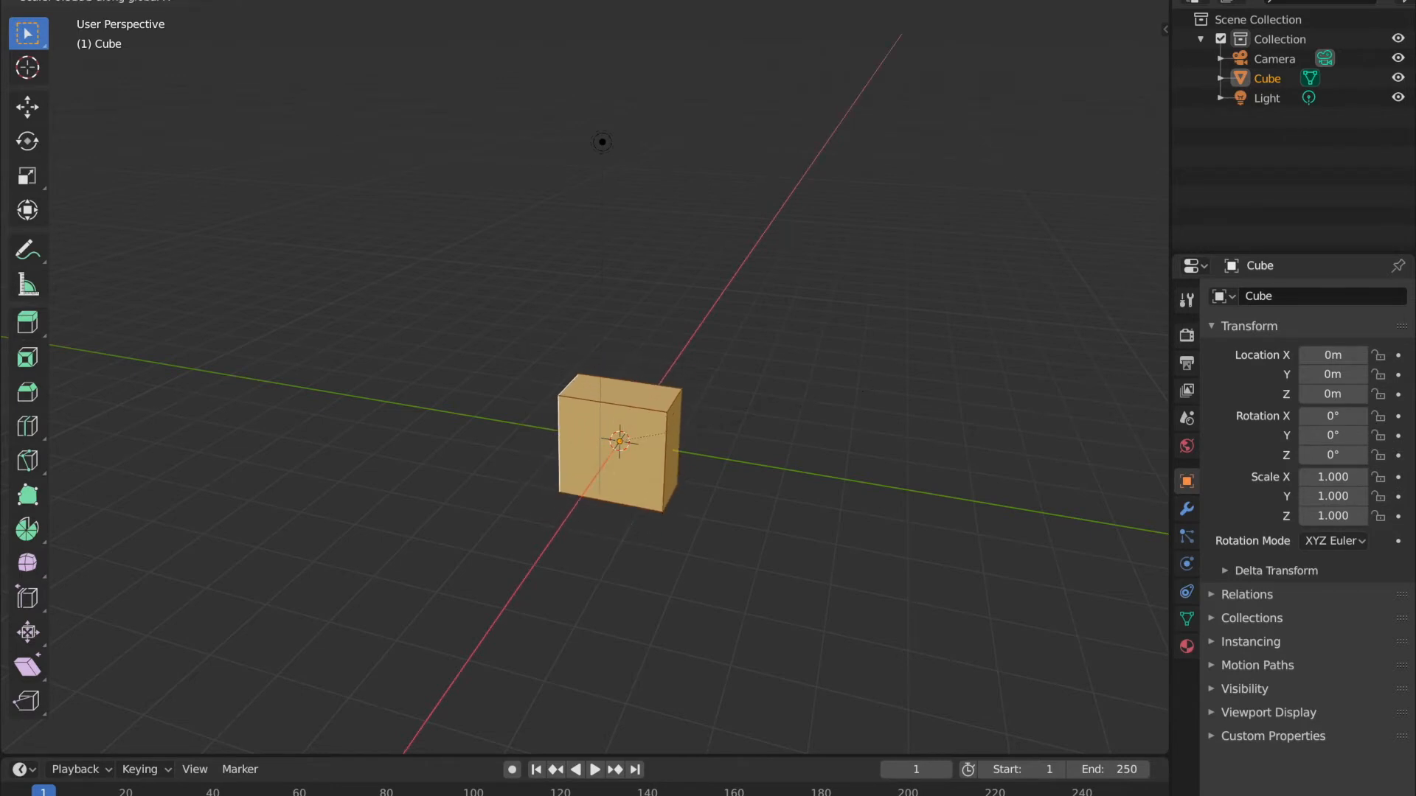
{"action": "left_click", "coordinate": [700, 429]}
{"action": "middle_click_drag", "start_coordinate": [759, 411], "coordinate": [667, 506]}
{"action": "scroll", "coordinate": [667, 506], "scroll_direction": "up", "scroll_amount": 1}
{"action": "middle_click_drag", "start_coordinate": [661, 579], "coordinate": [662, 478], "text": "shift"}
{"action": "key", "text": "s"}
{"action": "right_click", "coordinate": [754, 455]}
{"action": "middle_click_drag", "start_coordinate": [757, 446], "coordinate": [788, 460]}
{"action": "key", "text": "s"}
{"action": "key", "text": "x"}
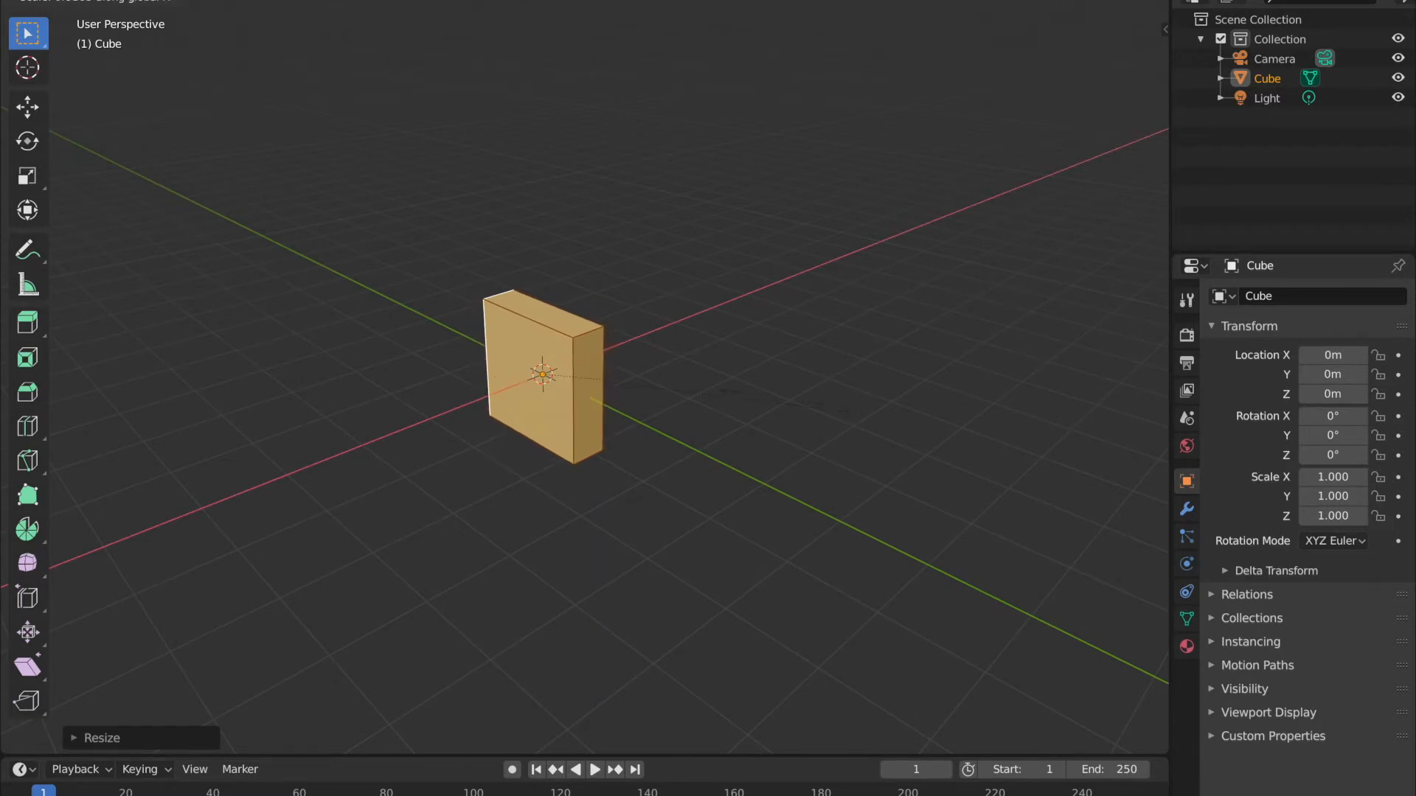
{"action": "left_click", "coordinate": [1083, 202]}
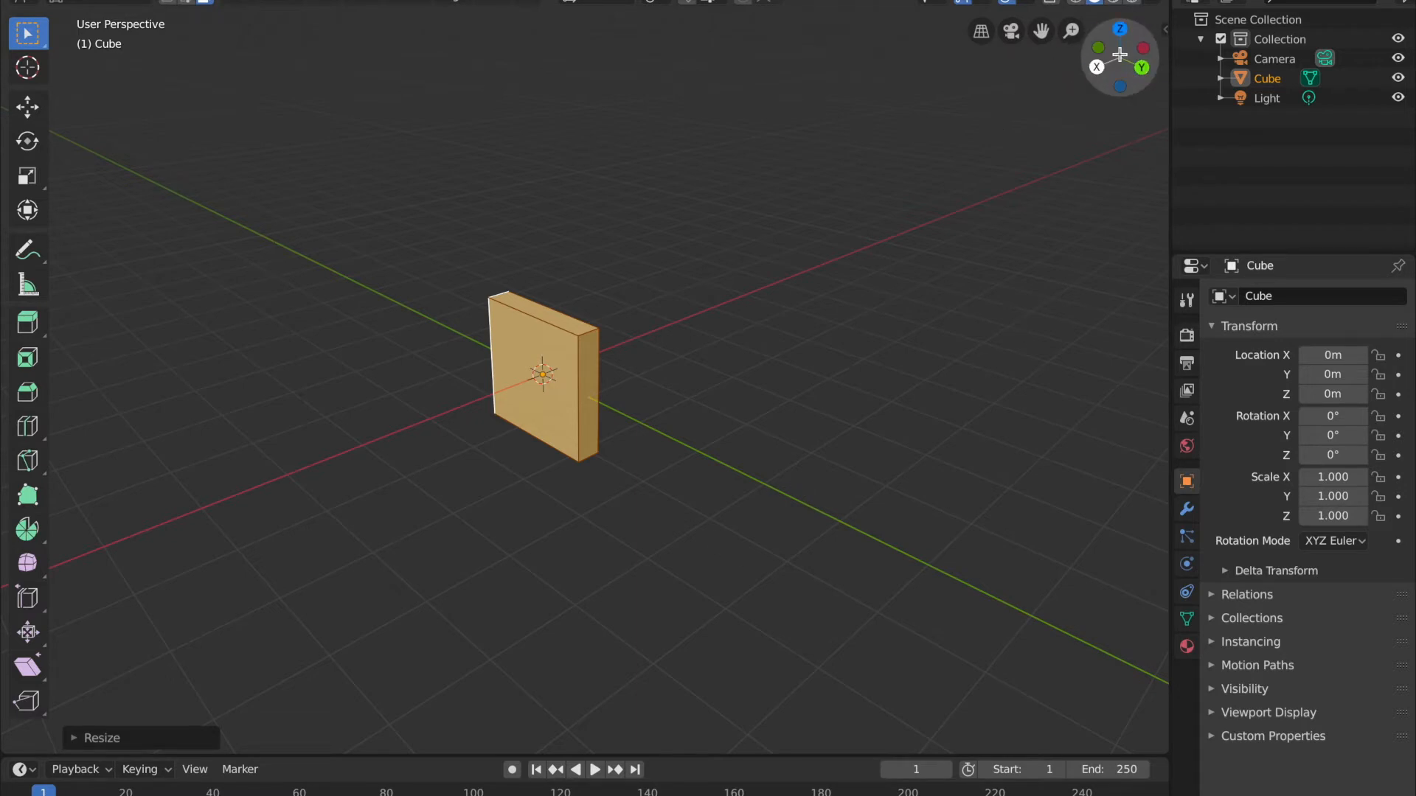
- Scale the slab along the Y axis in the Right Orthographic view to turn it into a narrow post
{"action": "left_click", "coordinate": [1116, 84]}
{"action": "left_click", "coordinate": [1127, 89]}
{"action": "left_click", "coordinate": [1152, 57]}
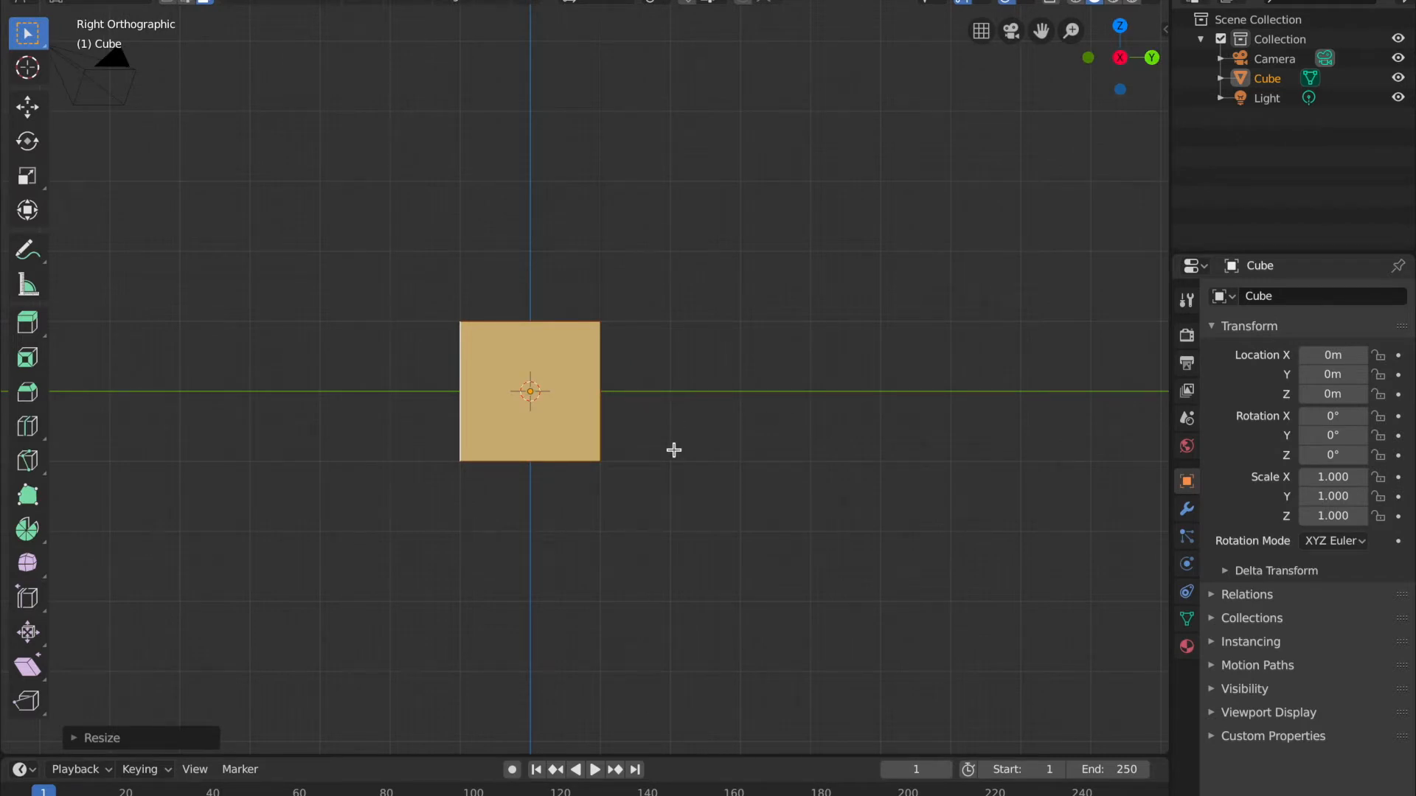
{"action": "left_click", "coordinate": [1152, 57]}
{"action": "scroll", "coordinate": [684, 428], "scroll_direction": "right", "scroll_amount": 5}
{"action": "scroll", "coordinate": [684, 429], "scroll_direction": "left", "scroll_amount": 10}
{"action": "scroll", "coordinate": [684, 429], "scroll_direction": "left", "scroll_amount": 5}
{"action": "scroll", "coordinate": [684, 430], "scroll_direction": "up", "scroll_amount": 4}
{"action": "left_click", "coordinate": [1144, 69]}
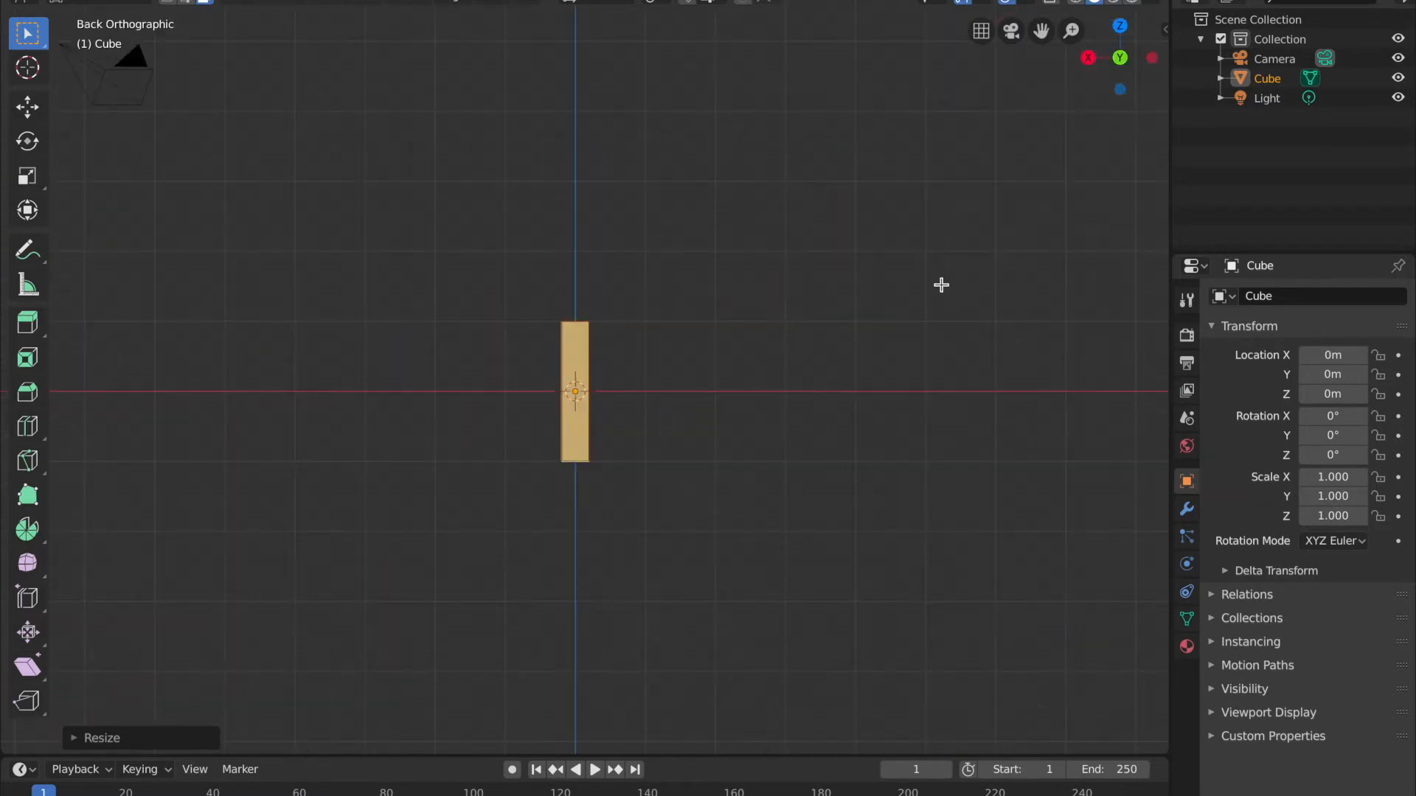
{"action": "left_click", "coordinate": [1087, 59]}
{"action": "key", "text": "s"}
{"action": "key", "text": "y"}
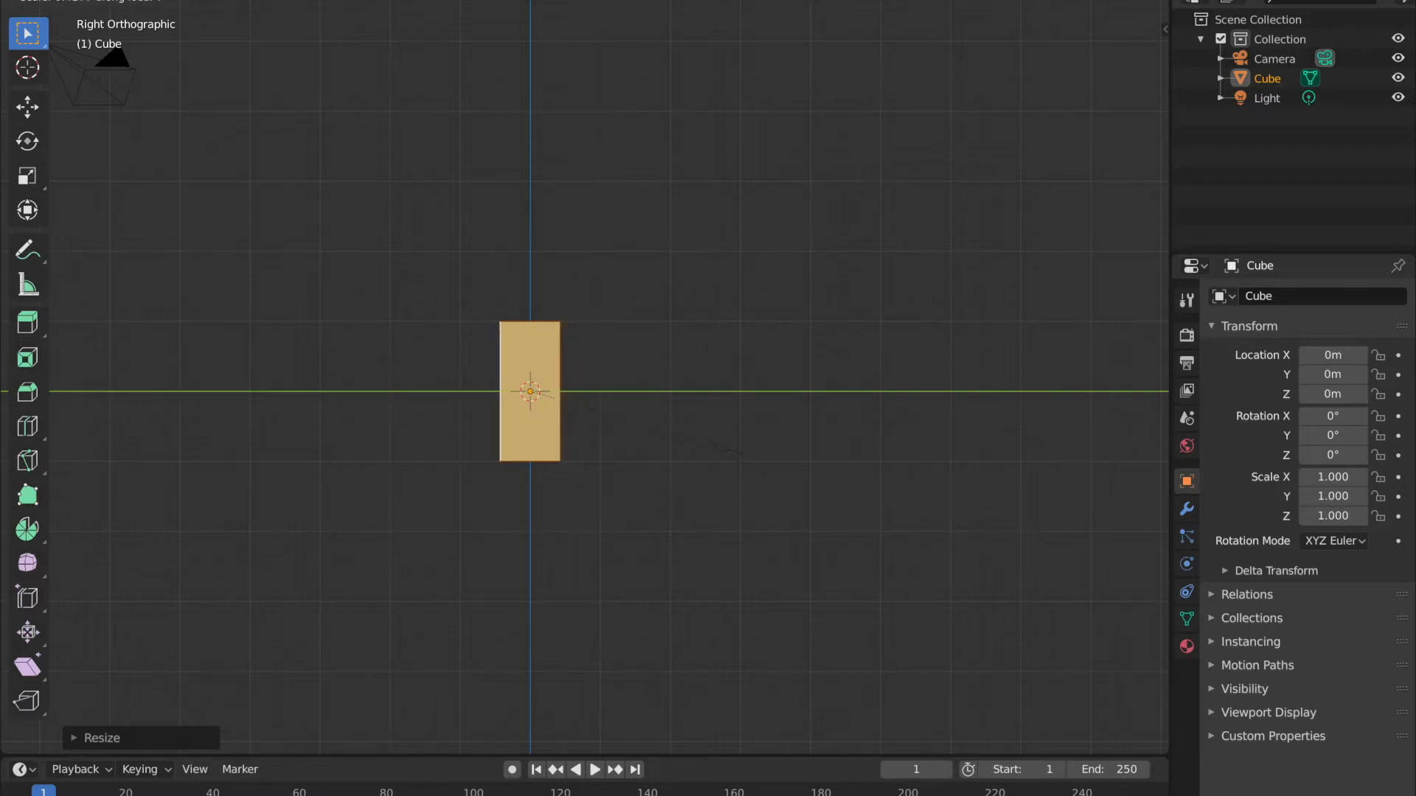
{"action": "left_click", "coordinate": [623, 406]}
- Scale the post further along Y and refine its X width to form a flat plank, and leave Edit Mode
{"action": "middle_click_drag", "start_coordinate": [624, 406], "coordinate": [624, 407]}
{"action": "key", "text": "s"}
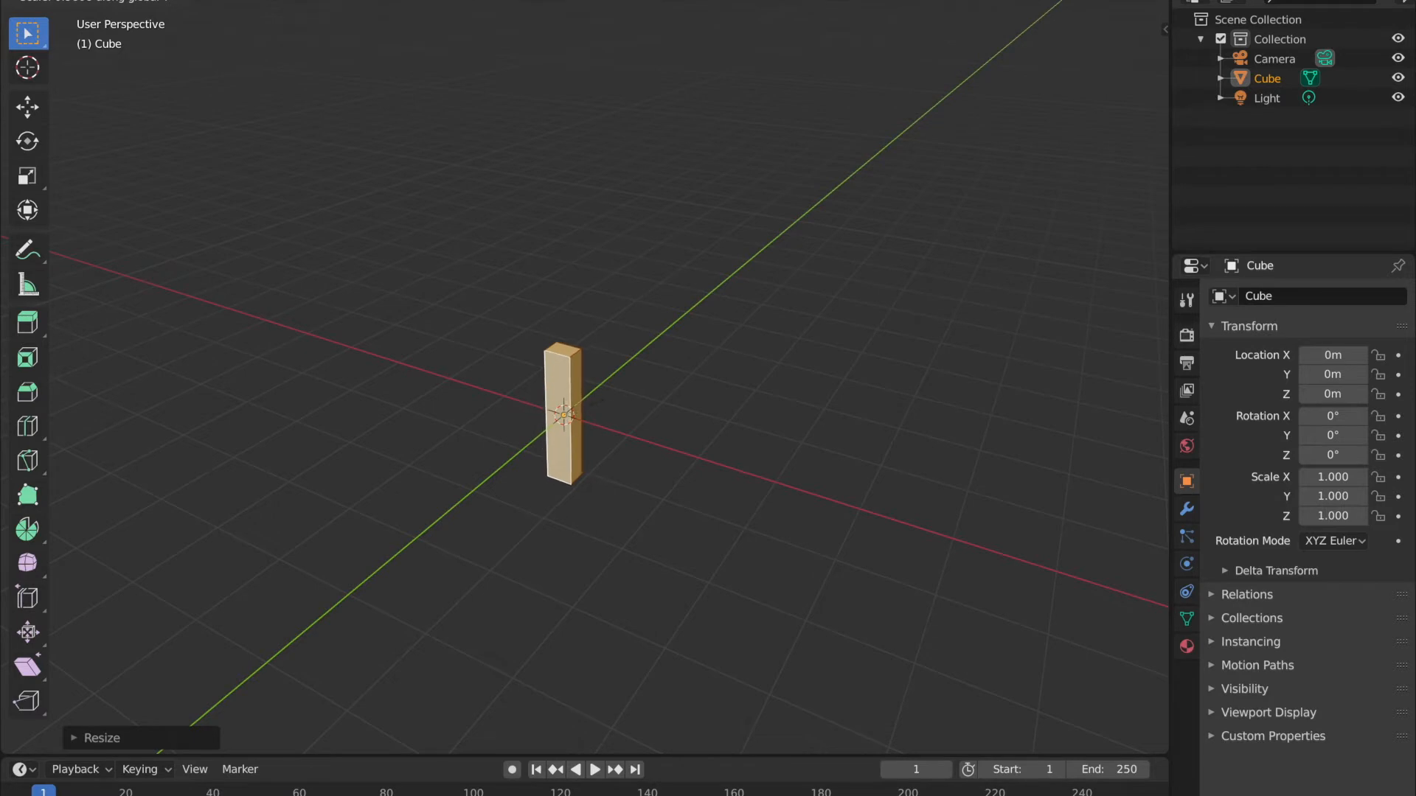
{"action": "left_click", "coordinate": [587, 404]}
{"action": "key", "text": "s"}
{"action": "key", "text": "x"}
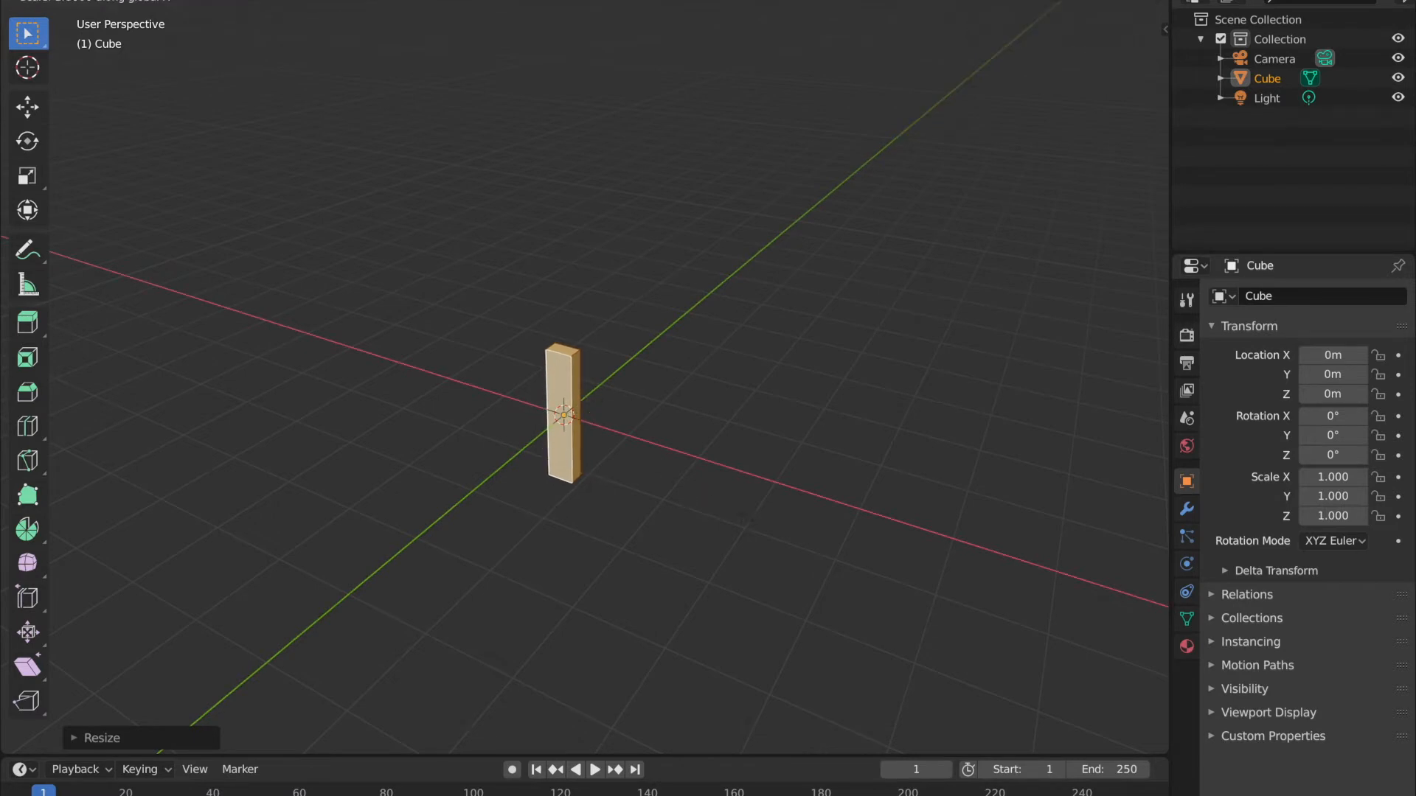
{"action": "left_click", "coordinate": [795, 536]}
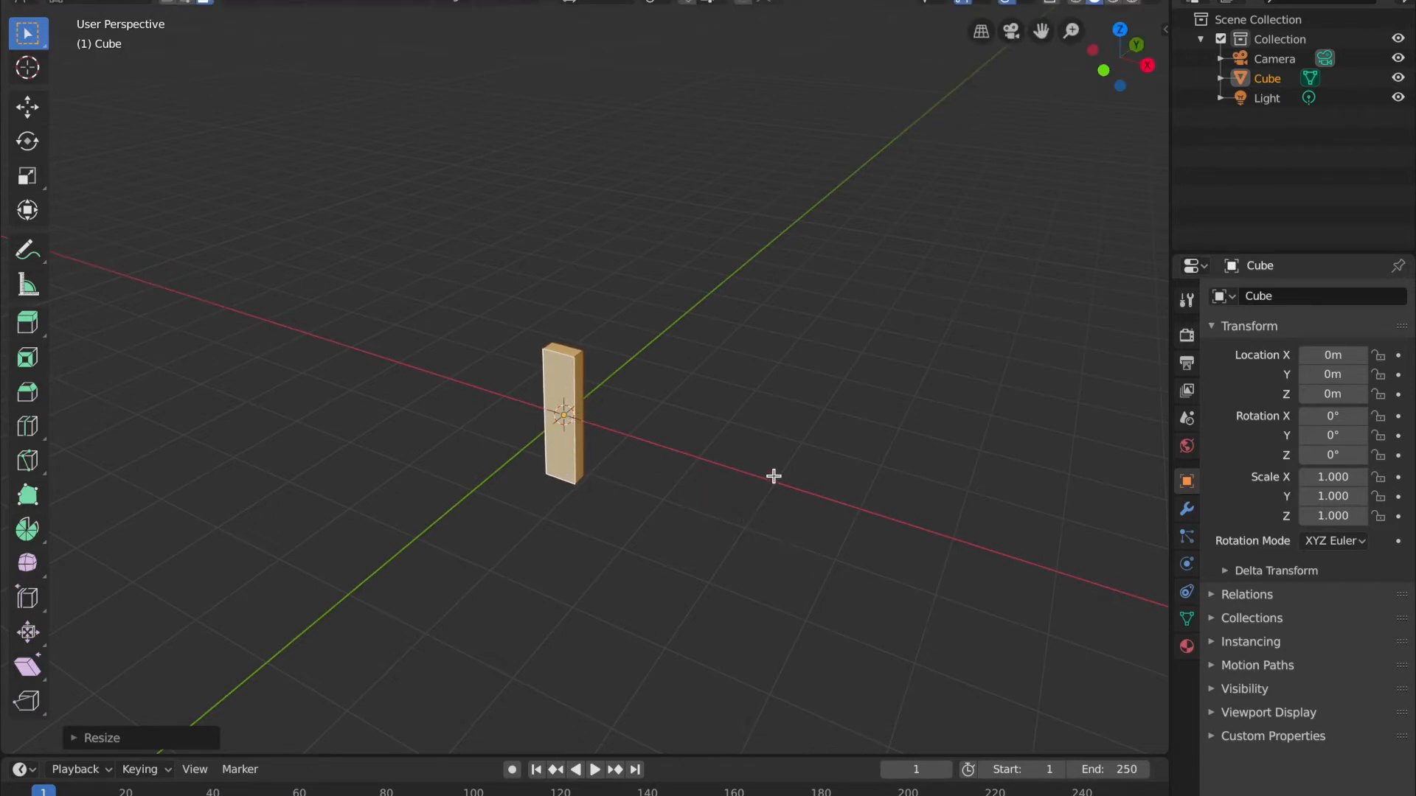
{"action": "left_click", "coordinate": [784, 450]}
{"action": "middle_click_drag", "start_coordinate": [785, 450], "coordinate": [785, 450]}
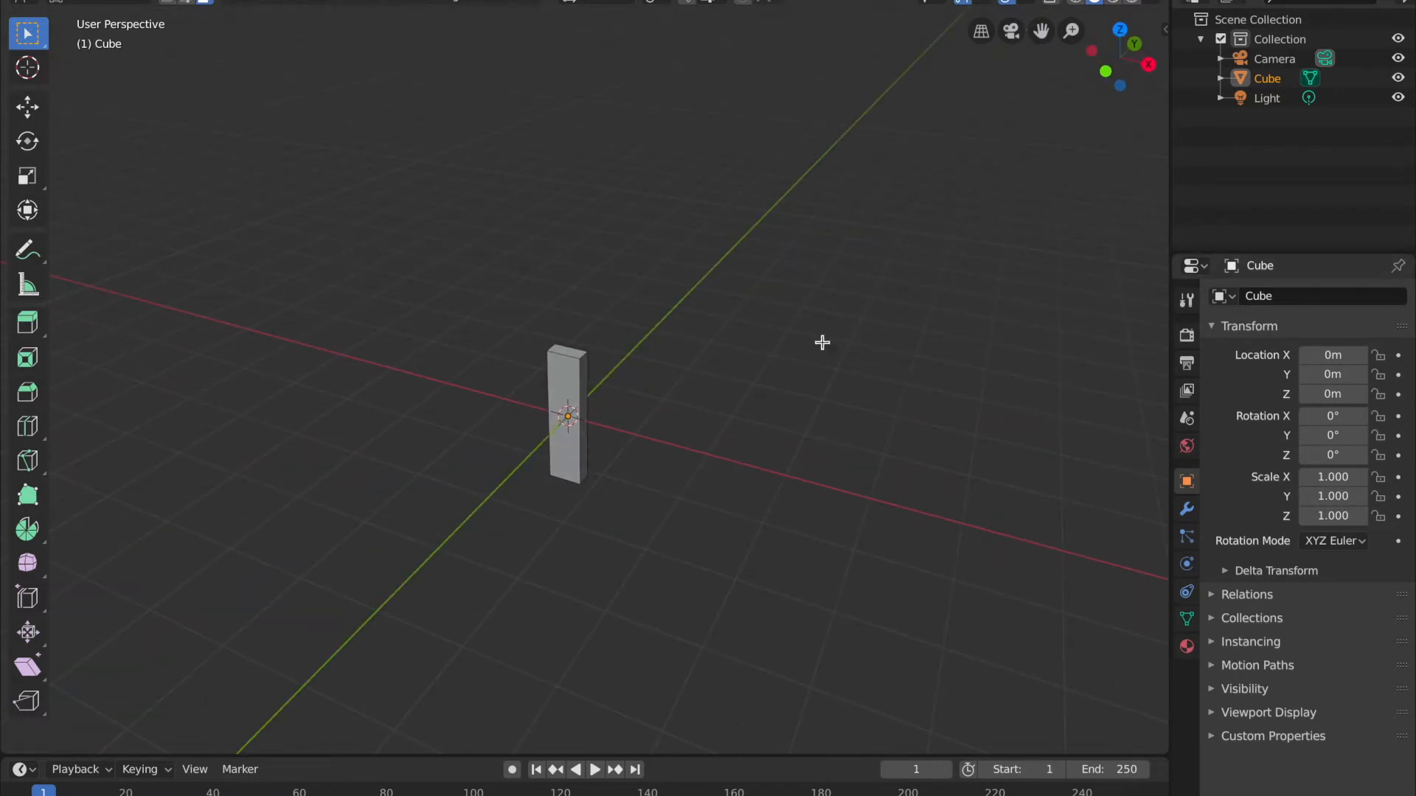
{"action": "key", "text": "Tab"}
- Add a plane mesh at the plank's centre and rotate it 90° about the X axis
{"action": "scroll", "coordinate": [708, 506], "scroll_direction": "up", "scroll_amount": 3}
{"action": "scroll", "coordinate": [792, 485], "scroll_direction": "up", "scroll_amount": 3}
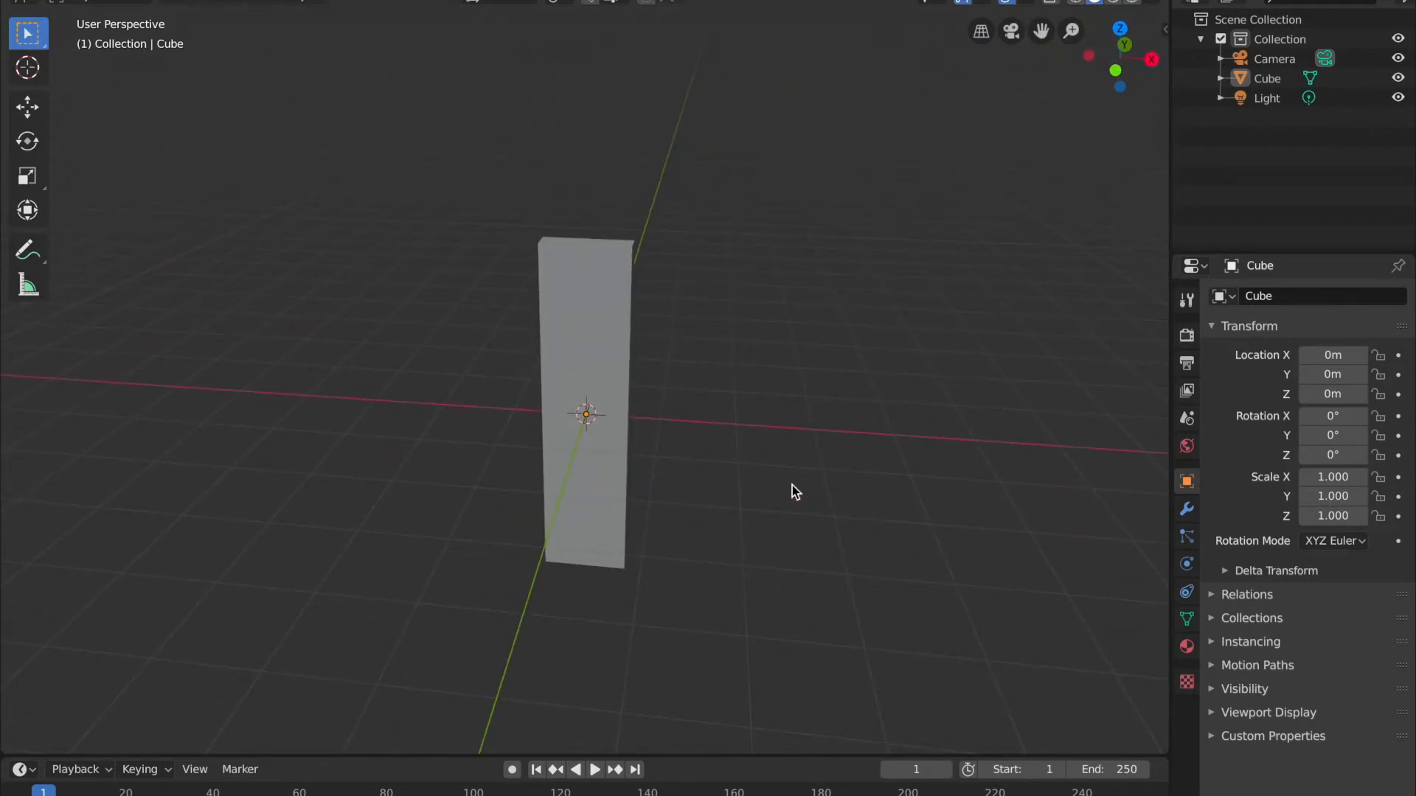
{"action": "key", "text": "shift+a"}
{"action": "mouse_move", "coordinate": [789, 463]}
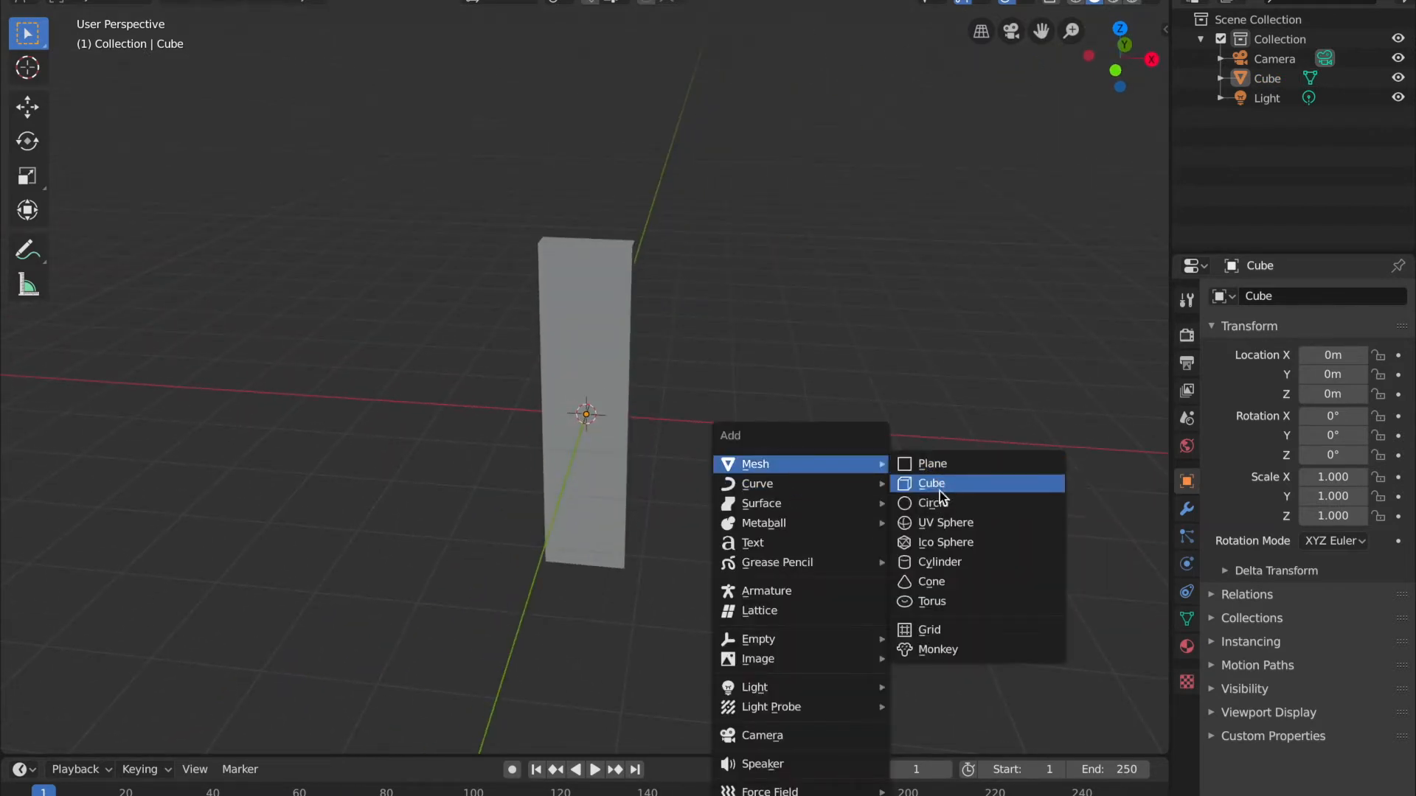
{"action": "left_click", "coordinate": [907, 463]}
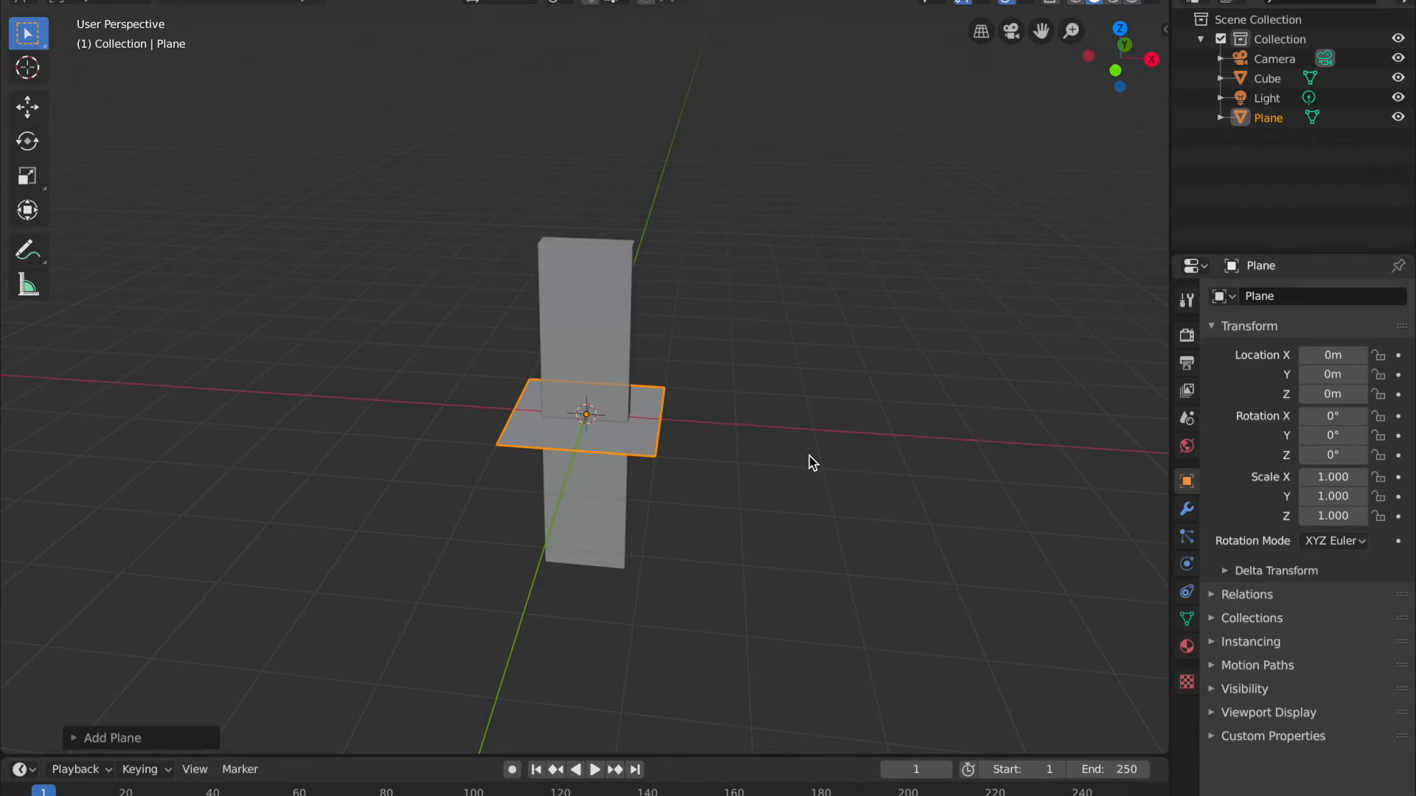
{"action": "type", "text": "rx"}
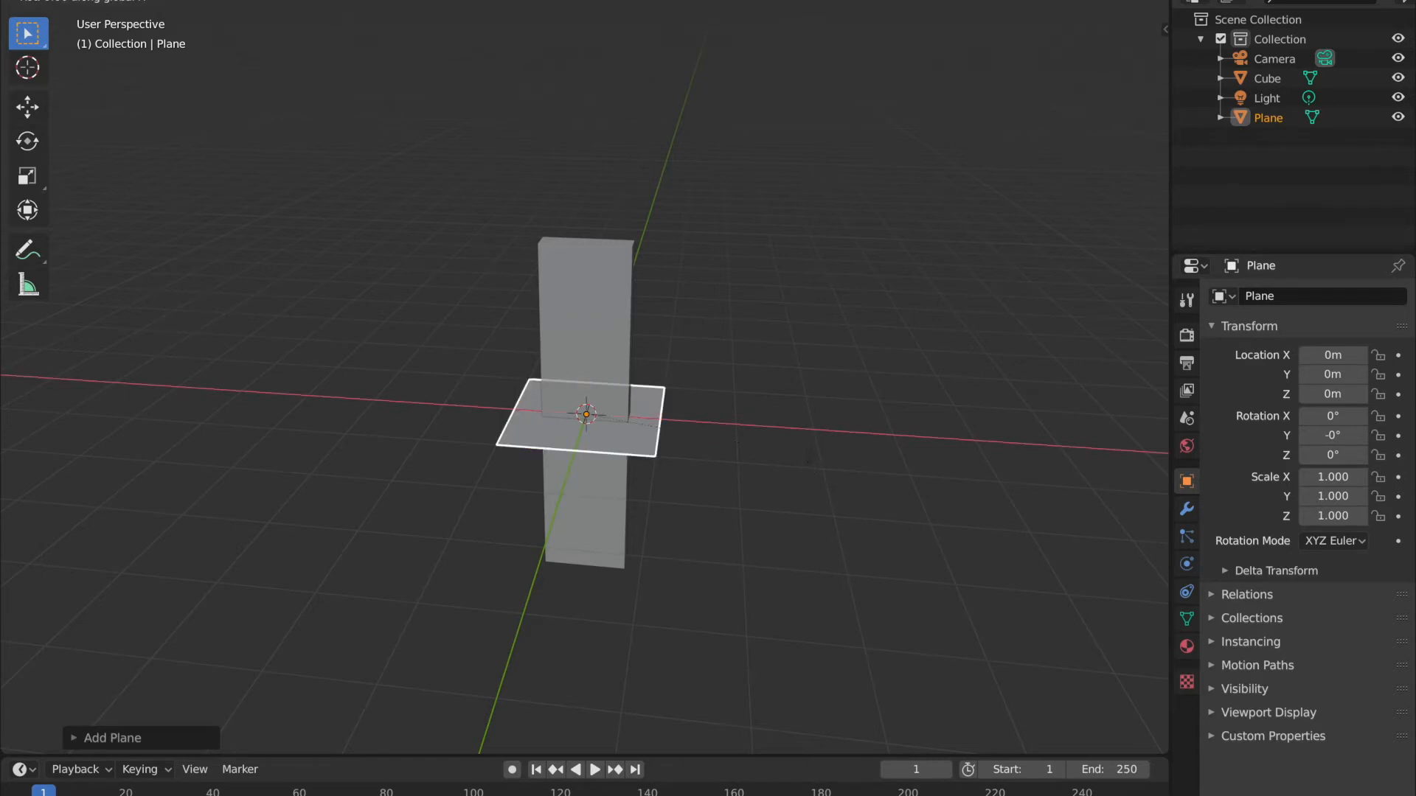
{"action": "type", "text": "90"}
{"action": "key", "text": "Return"}
- Compare the upright plane with the plank from several angles and select the plank
{"action": "middle_click_drag", "start_coordinate": [808, 455], "coordinate": [557, 432]}
{"action": "left_click", "coordinate": [538, 306]}
{"action": "left_click", "coordinate": [554, 399]}
{"action": "middle_click_drag", "start_coordinate": [586, 498], "coordinate": [636, 465]}
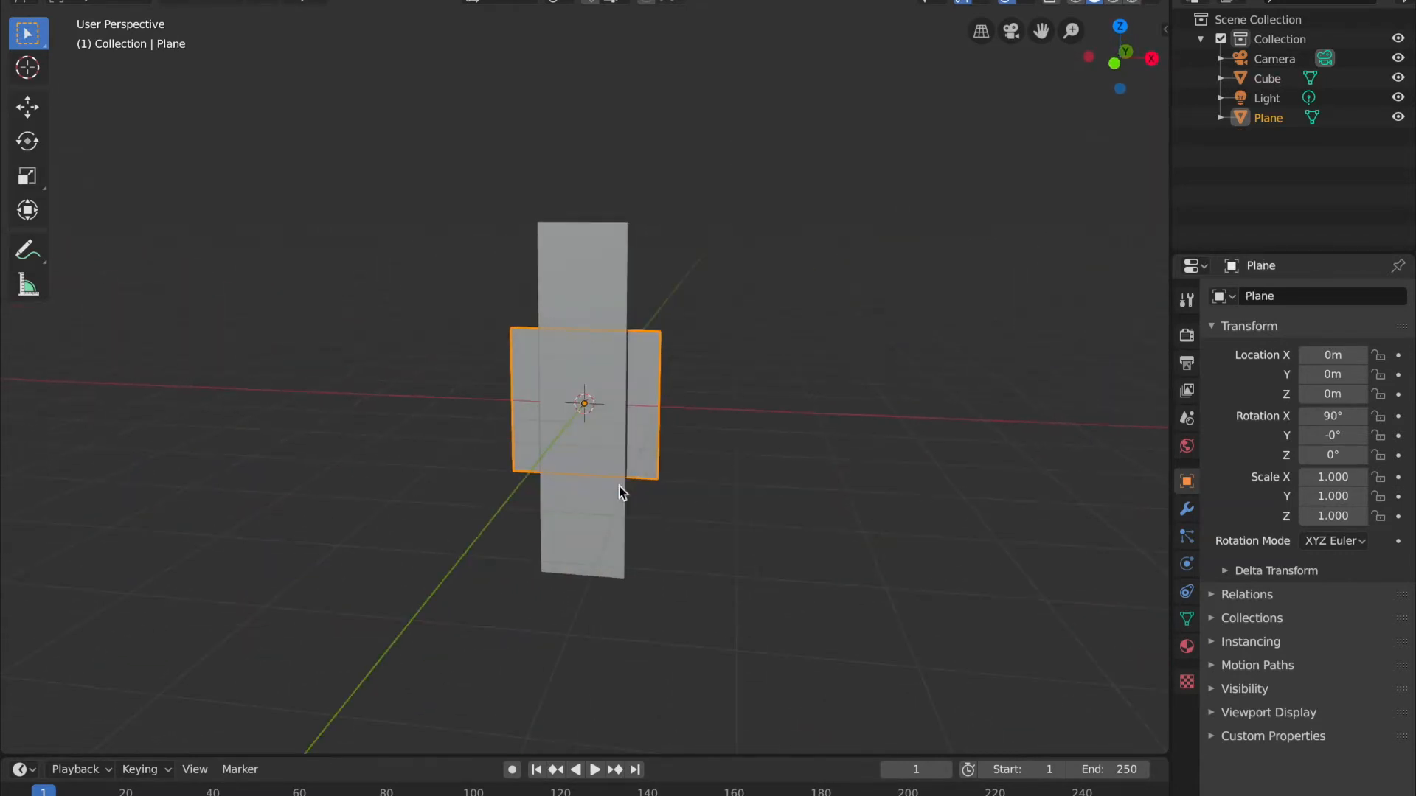
{"action": "left_click", "coordinate": [598, 302]}
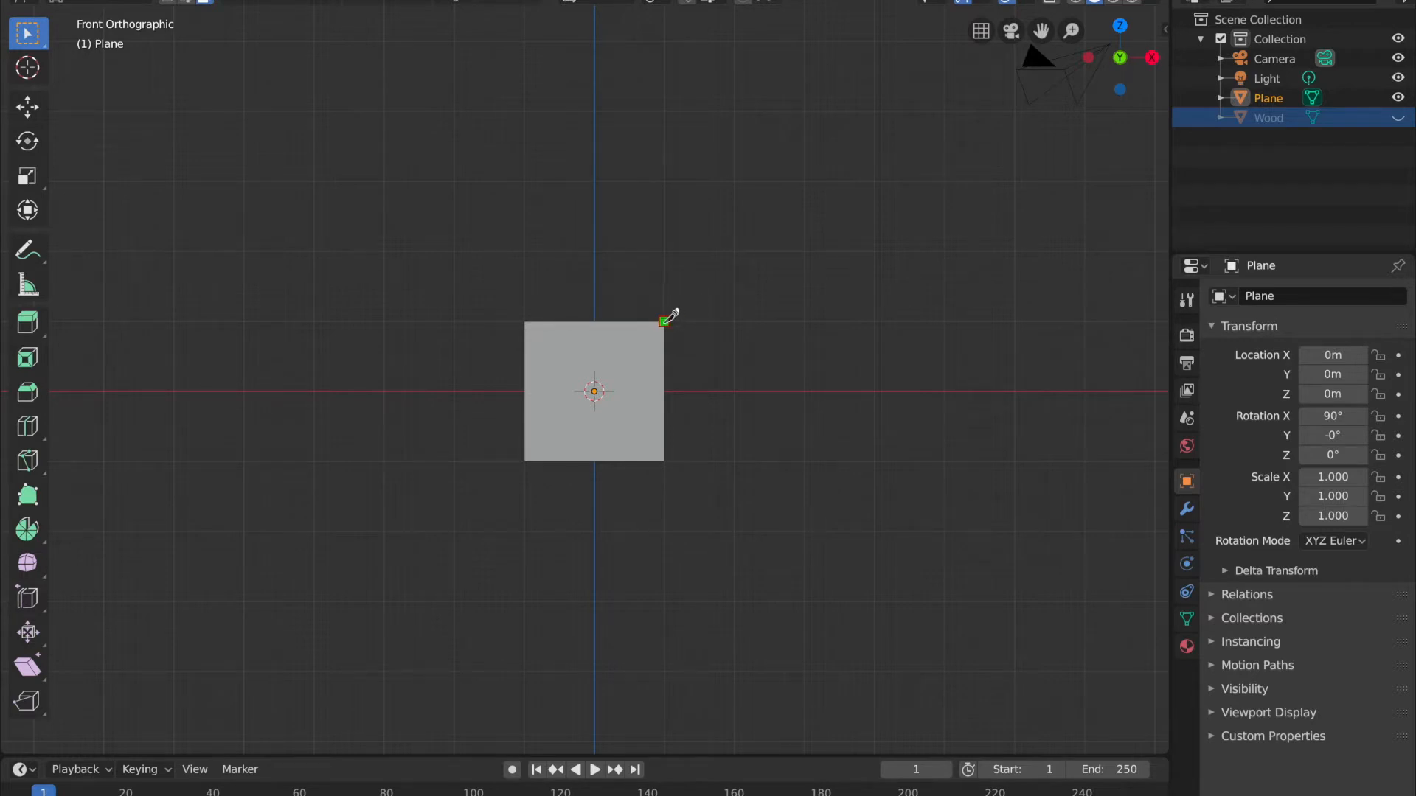
- Cut the plane with the Knife tool from both upper corners to a shared point on its bottom edge
{"action": "left_click", "coordinate": [664, 321]}
{"action": "left_click", "coordinate": [624, 461]}
{"action": "key", "text": "Return"}
{"action": "left_click", "coordinate": [526, 322]}
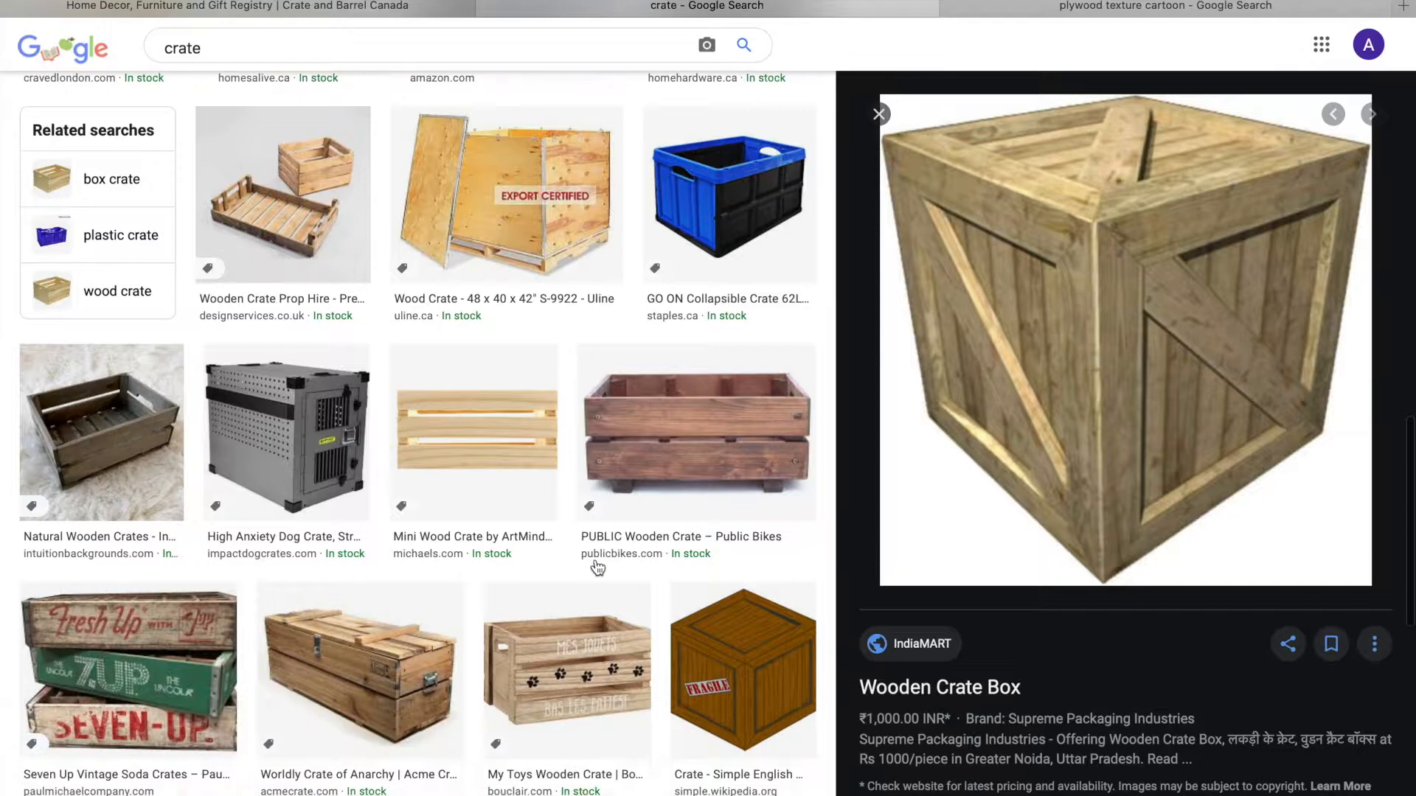
- Check the wooden crate reference image in the browser again and return to Blender
{"action": "scroll", "coordinate": [595, 560], "scroll_direction": "up", "scroll_amount": 15}
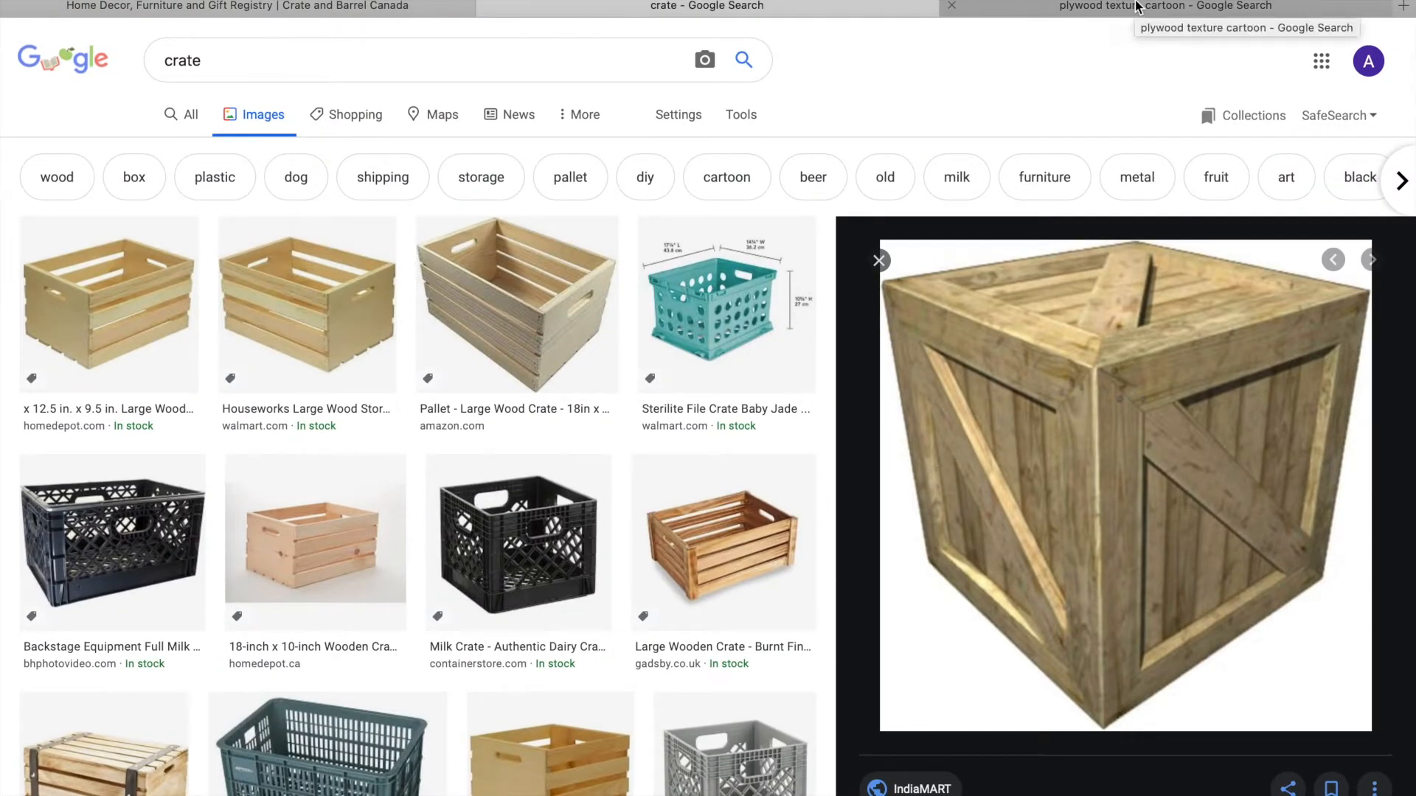
{"action": "mouse_move", "coordinate": [537, 795]}
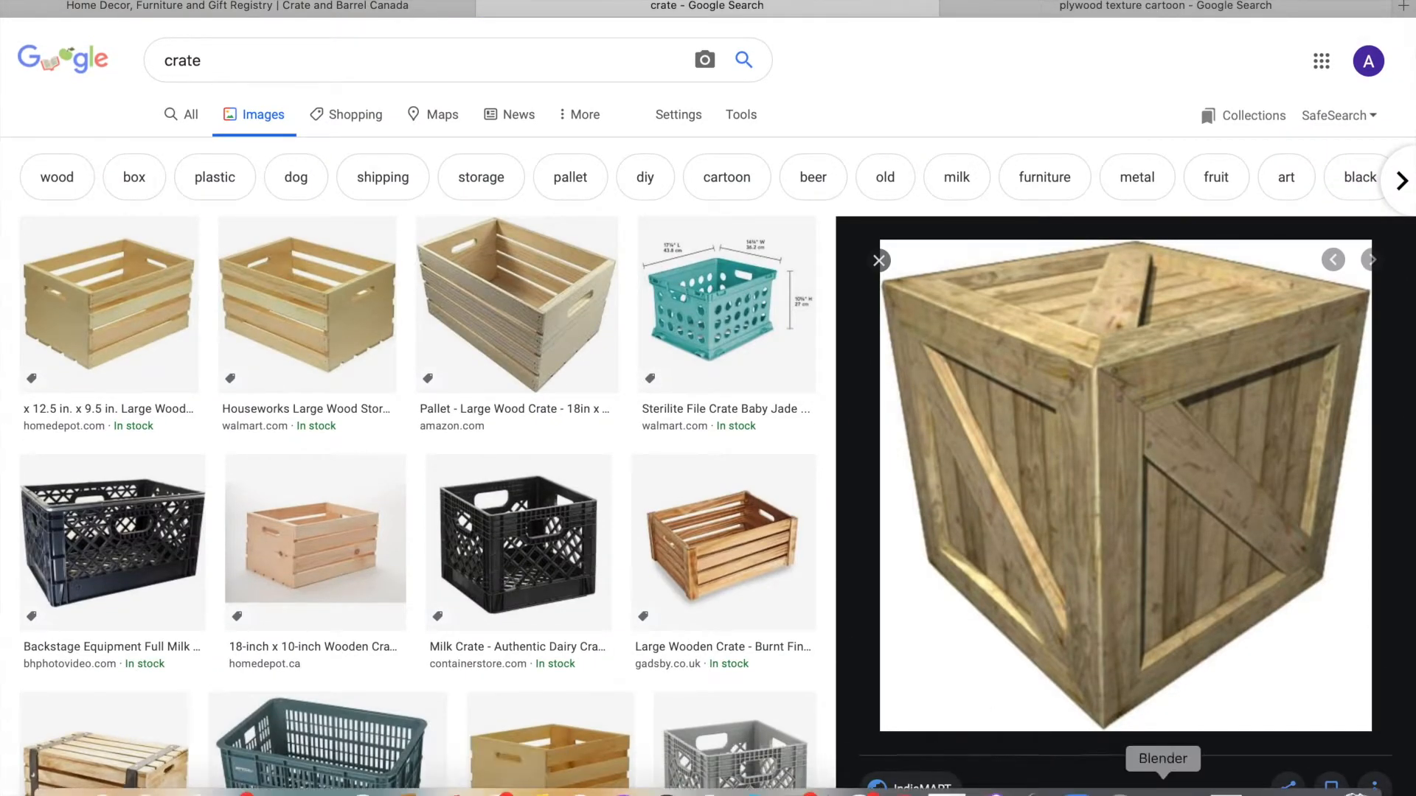
{"action": "left_click", "coordinate": [1163, 783]}
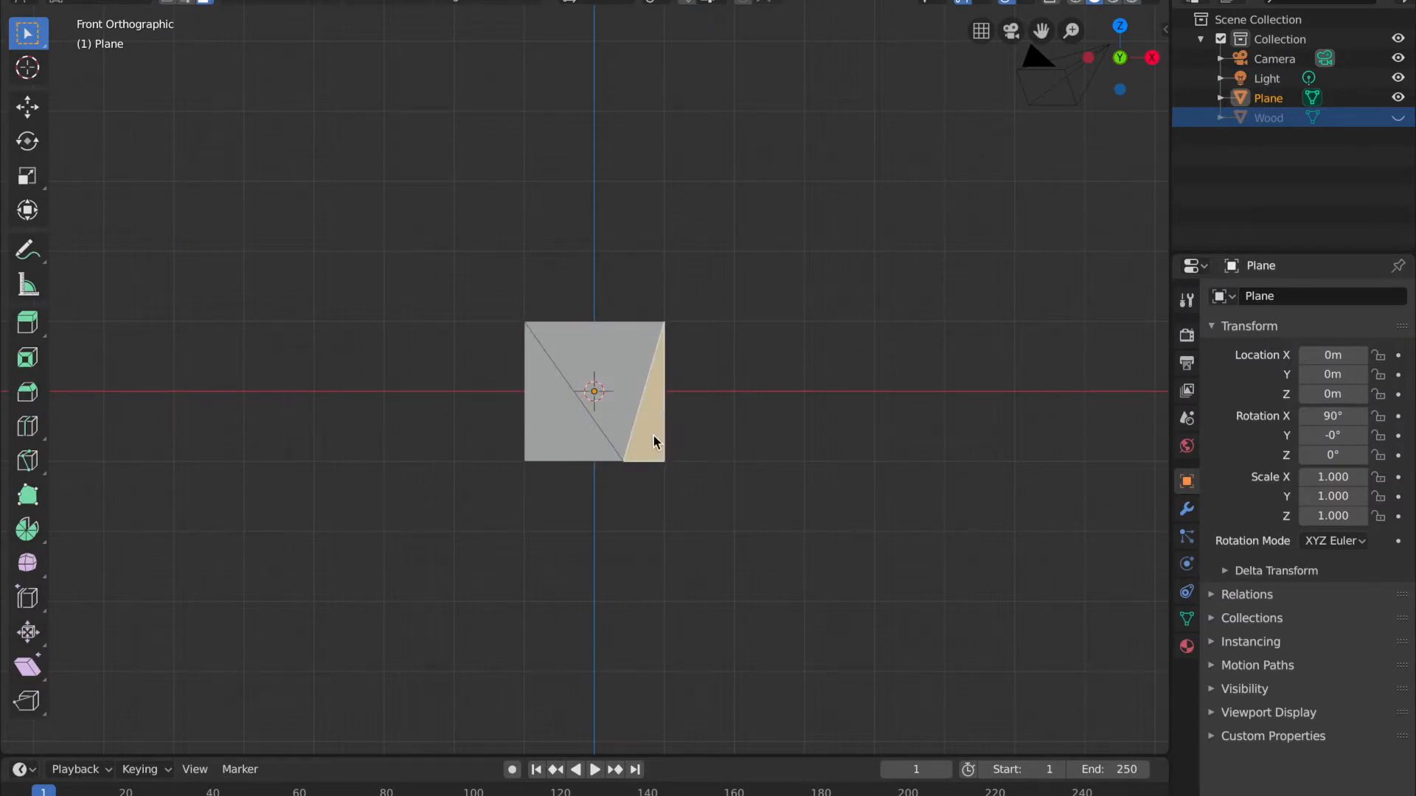
- Delete the cut plane's two outer faces, keeping only the middle triangle
{"action": "key", "text": "x"}
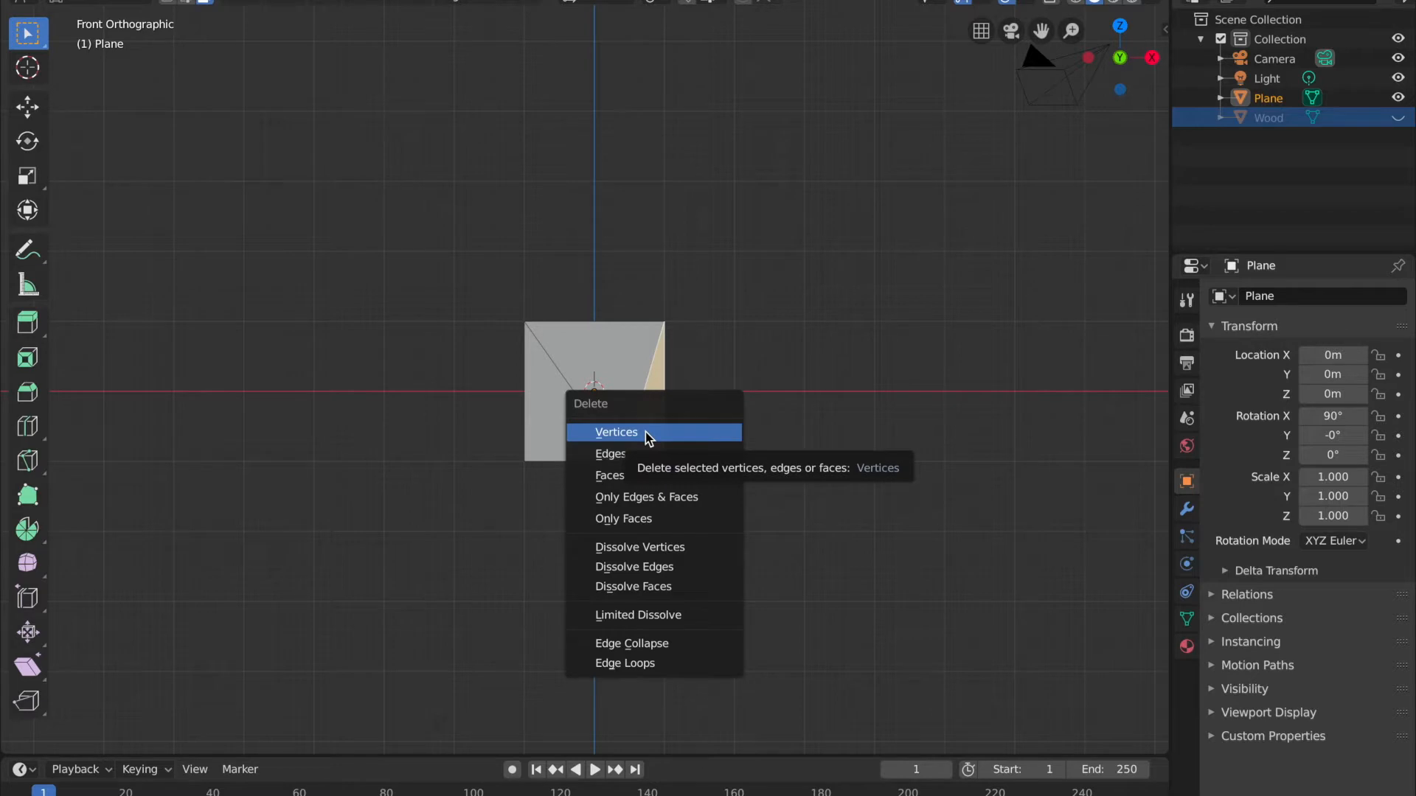
{"action": "left_click", "coordinate": [632, 472]}
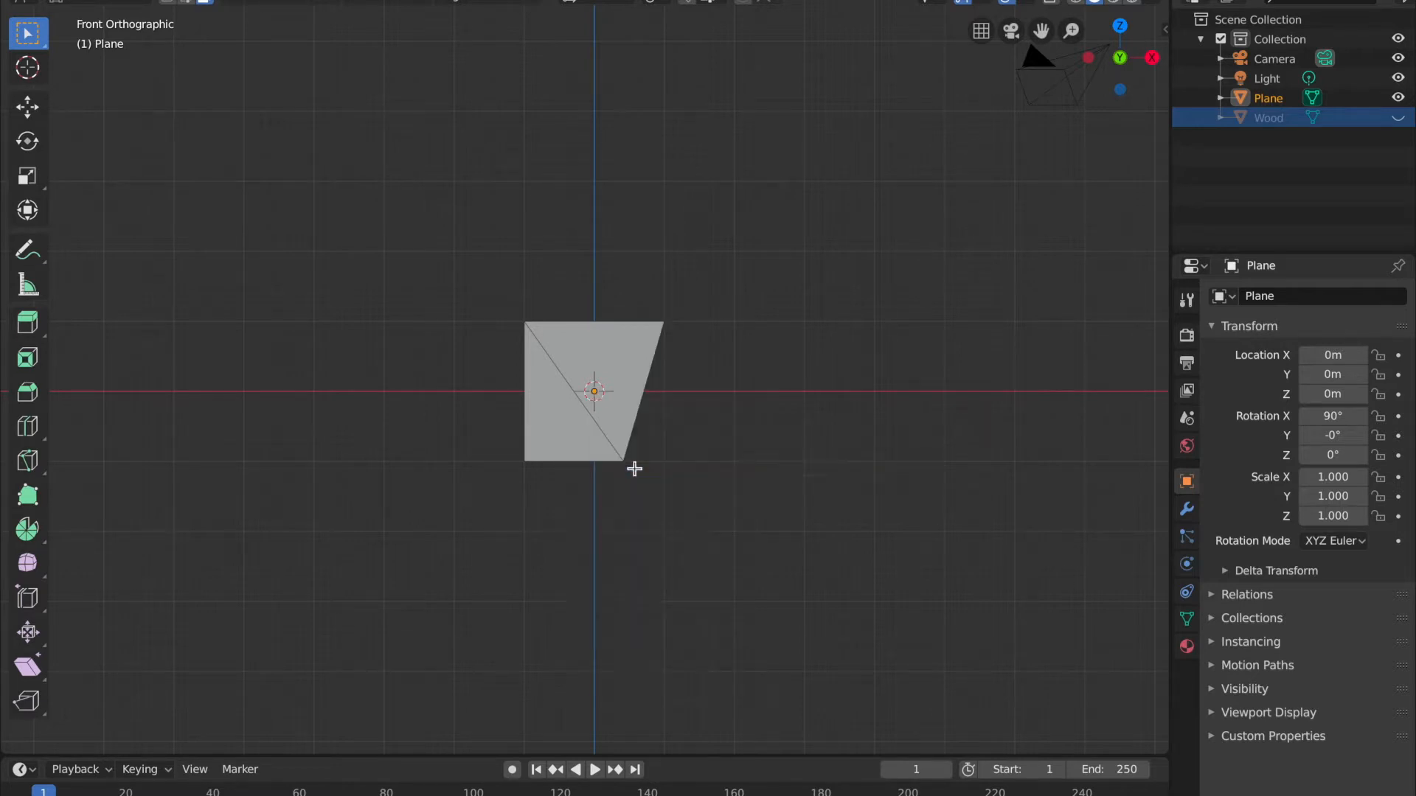
{"action": "left_click", "coordinate": [579, 432]}
{"action": "key", "text": "x"}
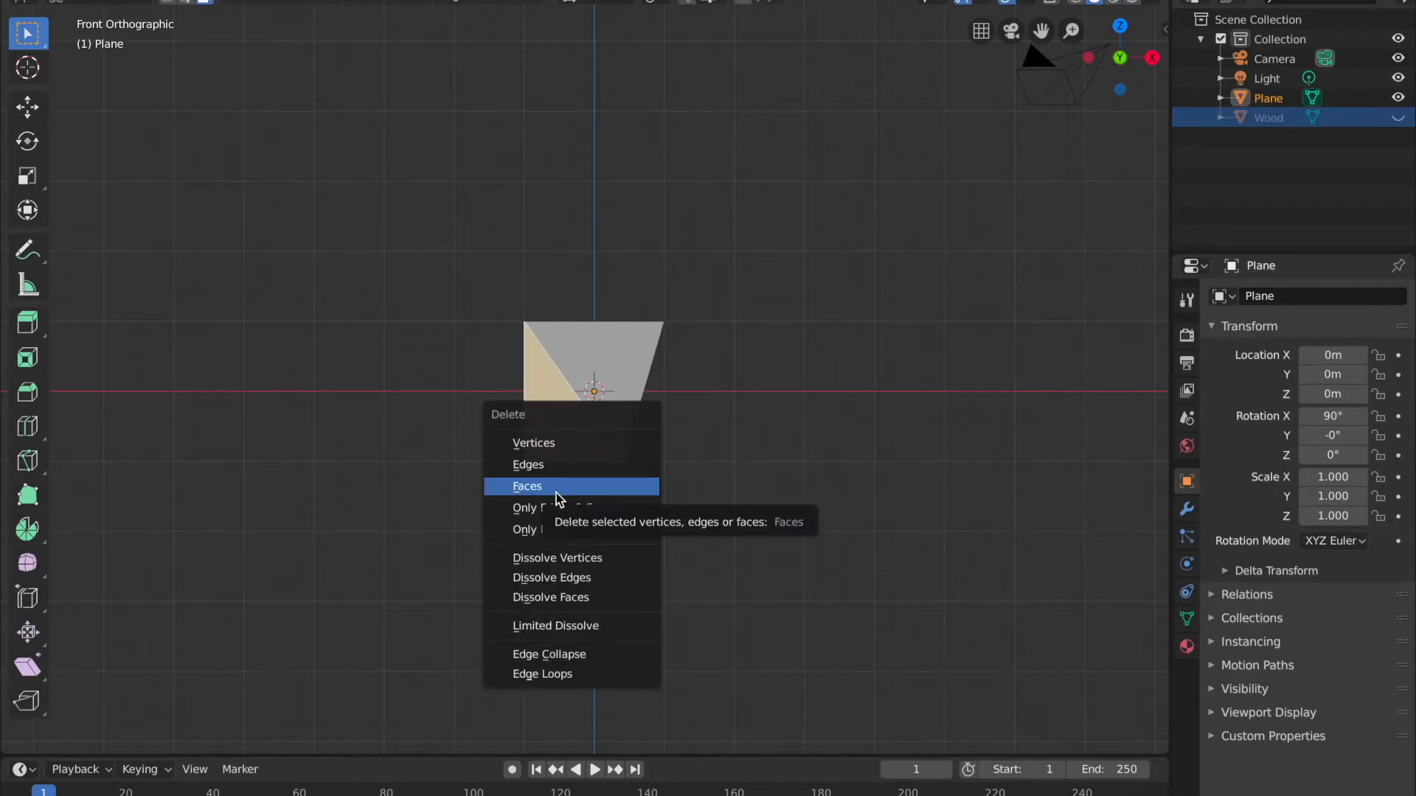
{"action": "left_click", "coordinate": [555, 488]}
{"action": "middle_click_drag", "start_coordinate": [592, 418], "coordinate": [591, 413]}
{"action": "left_click", "coordinate": [1112, 57]}
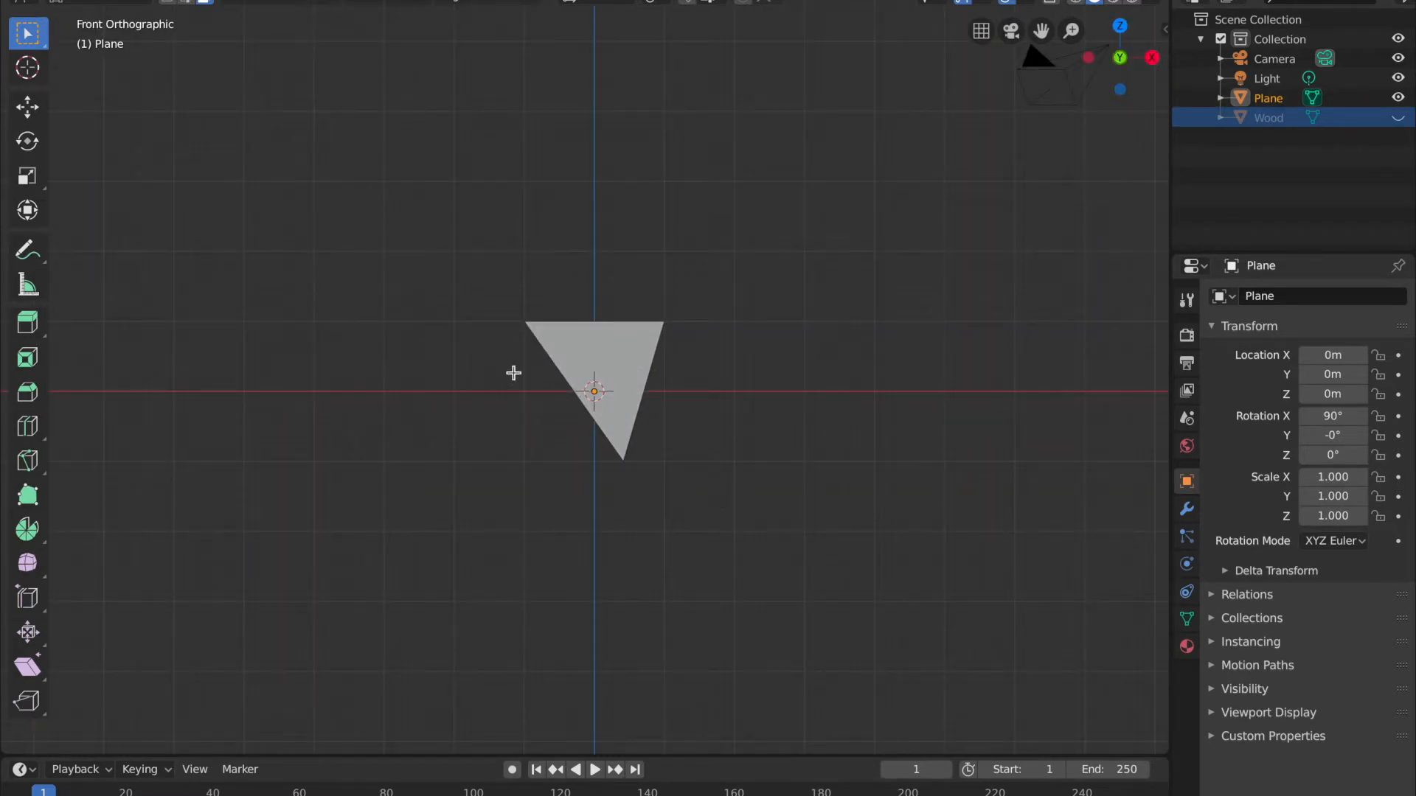
- Compare the triangle with the plank from several angles, toggling the visibility of both objects
{"action": "middle_click_drag", "start_coordinate": [605, 421], "coordinate": [663, 427]}
{"action": "key", "text": "Tab"}
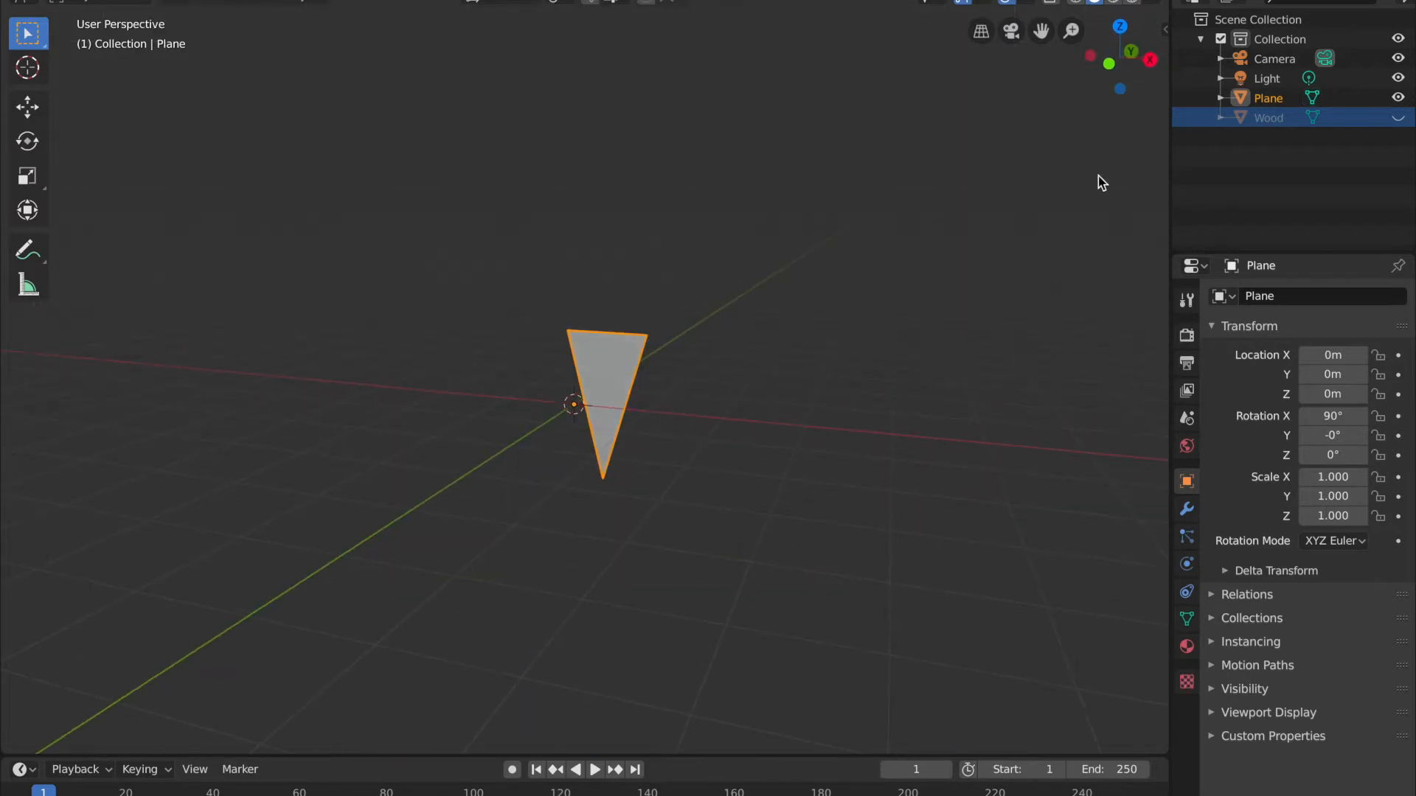
{"action": "left_click", "coordinate": [1398, 118]}
{"action": "left_click", "coordinate": [1398, 118]}
{"action": "middle_click_drag", "start_coordinate": [718, 369], "coordinate": [626, 392]}
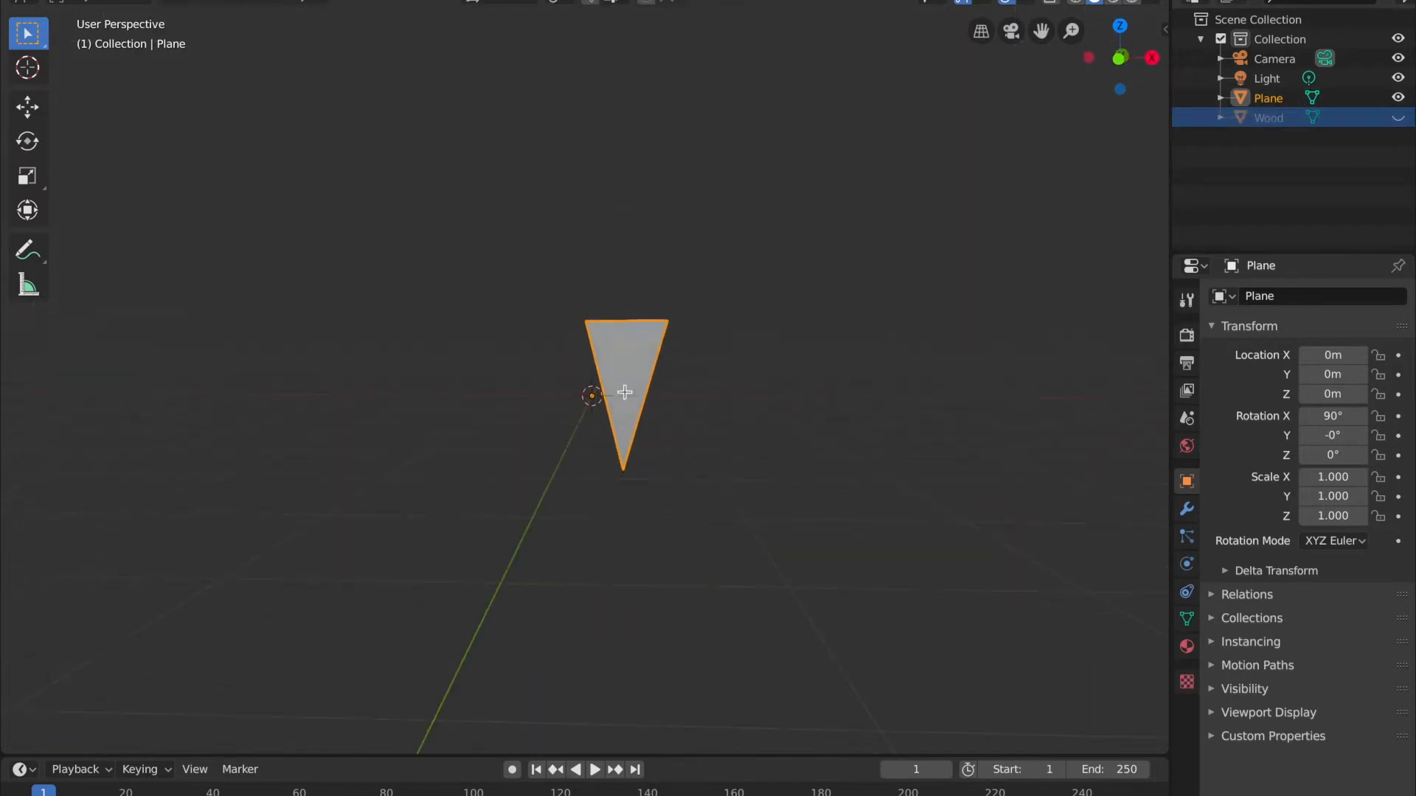
{"action": "key", "text": "Tab"}
{"action": "left_click", "coordinate": [1398, 117]}
{"action": "middle_click_drag", "start_coordinate": [516, 369], "coordinate": [430, 376]}
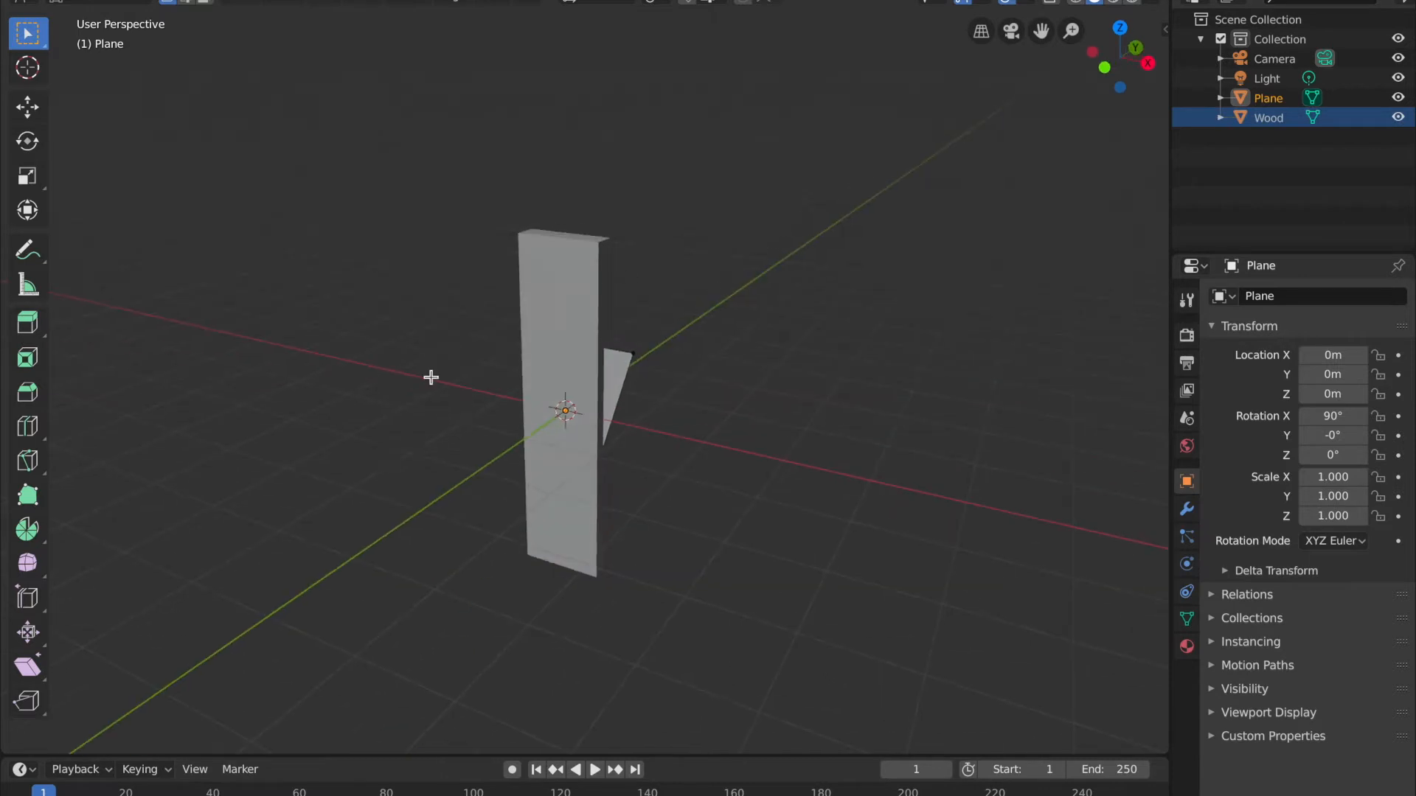
{"action": "middle_click_drag", "start_coordinate": [724, 357], "coordinate": [575, 386]}
{"action": "scroll", "coordinate": [574, 393], "scroll_direction": "up", "scroll_amount": 5}
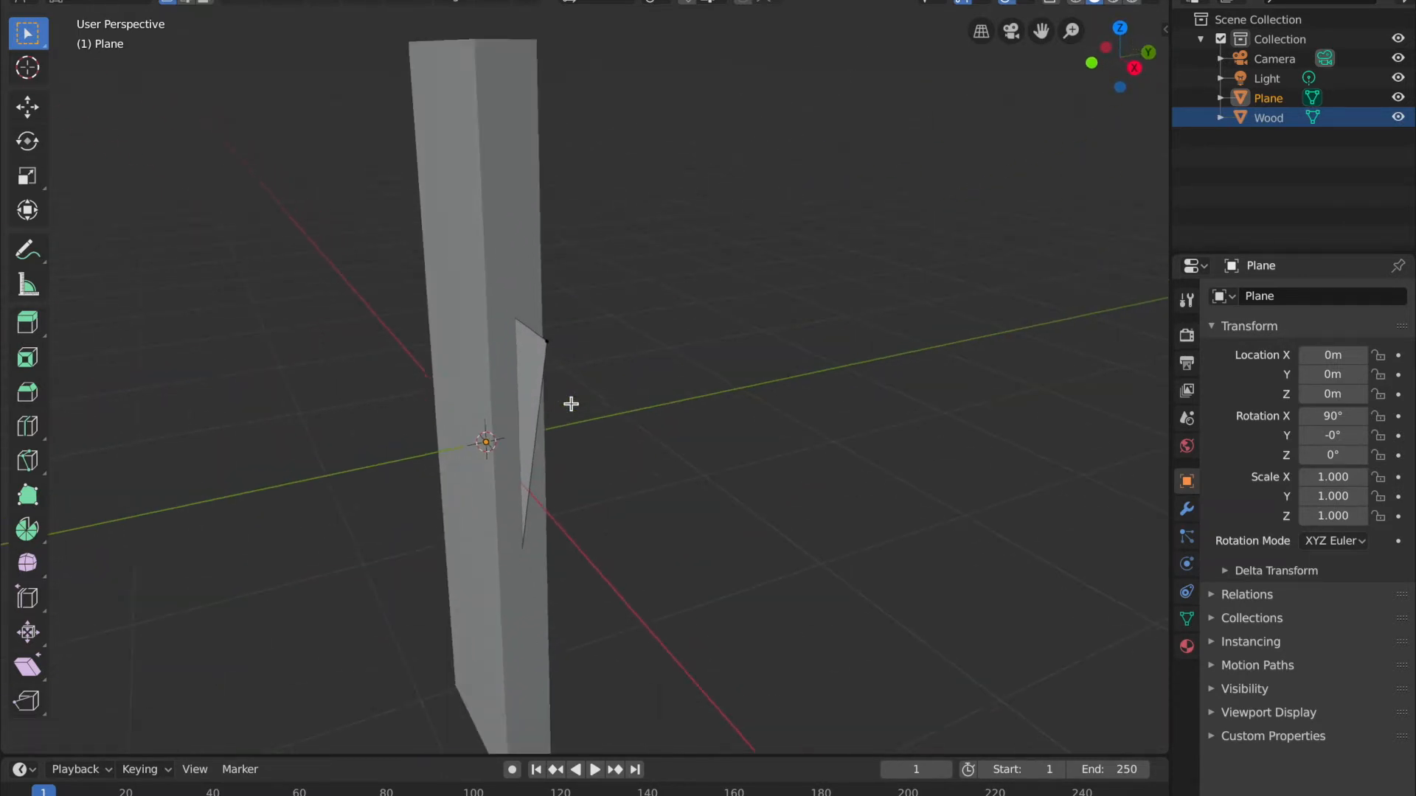
{"action": "left_click", "coordinate": [1404, 97]}
{"action": "left_click", "coordinate": [1404, 97]}
{"action": "left_click", "coordinate": [1400, 117]}
- Extrude the whole triangle face into a solid wedge-shaped prism
{"action": "middle_click_drag", "start_coordinate": [771, 472], "coordinate": [649, 367]}
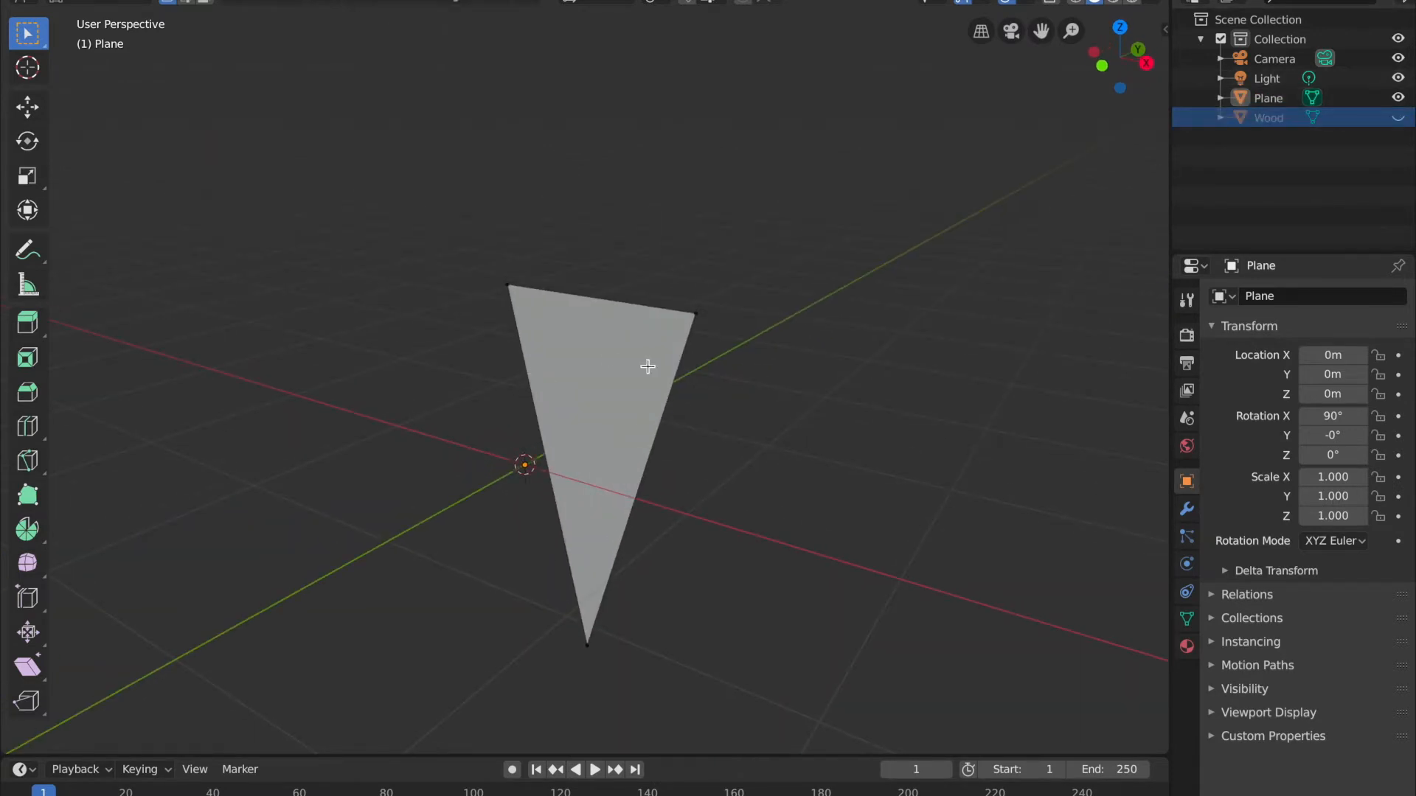
{"action": "left_click", "coordinate": [563, 364]}
{"action": "middle_click_drag", "start_coordinate": [563, 364], "coordinate": [740, 413]}
{"action": "key", "text": "Tab"}
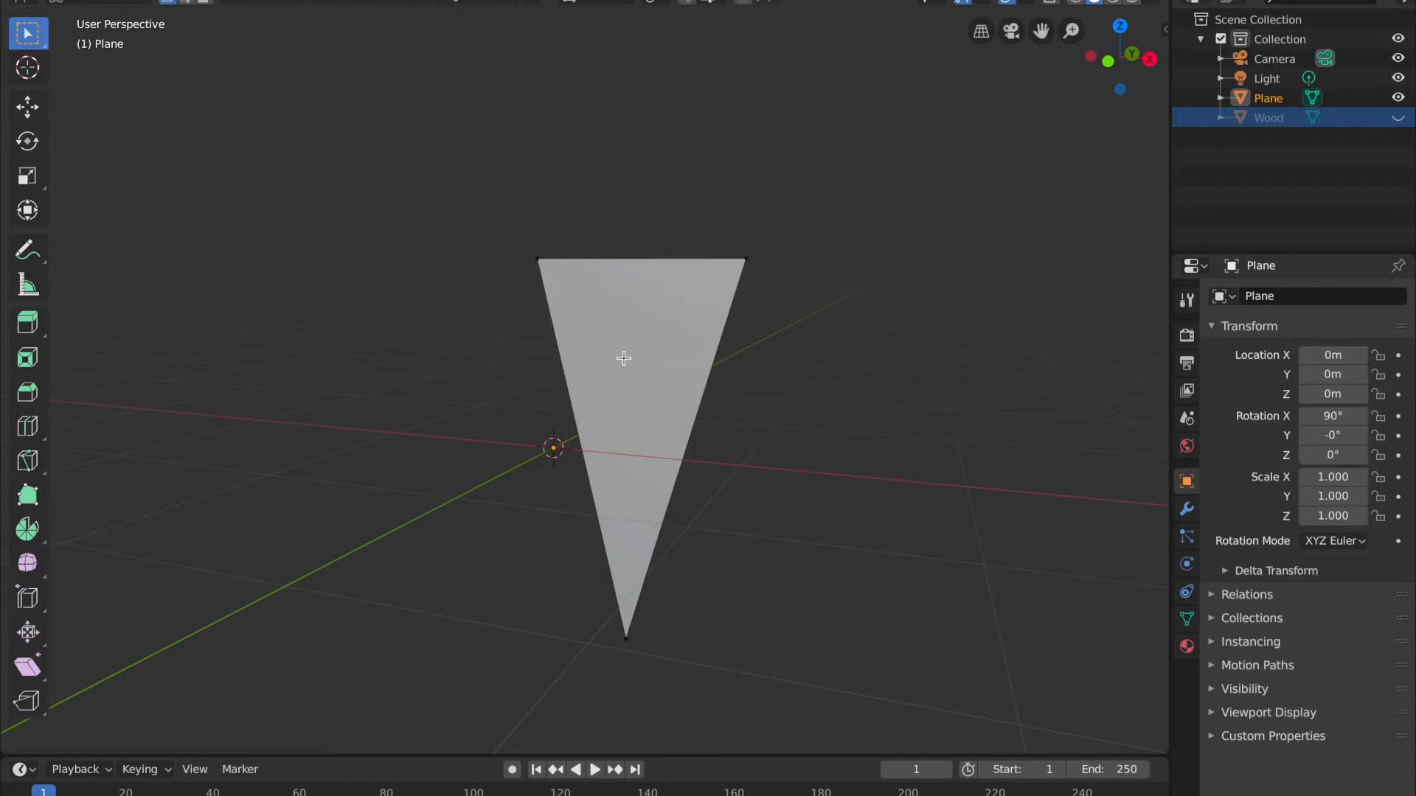
{"action": "middle_click_drag", "start_coordinate": [624, 358], "coordinate": [624, 358]}
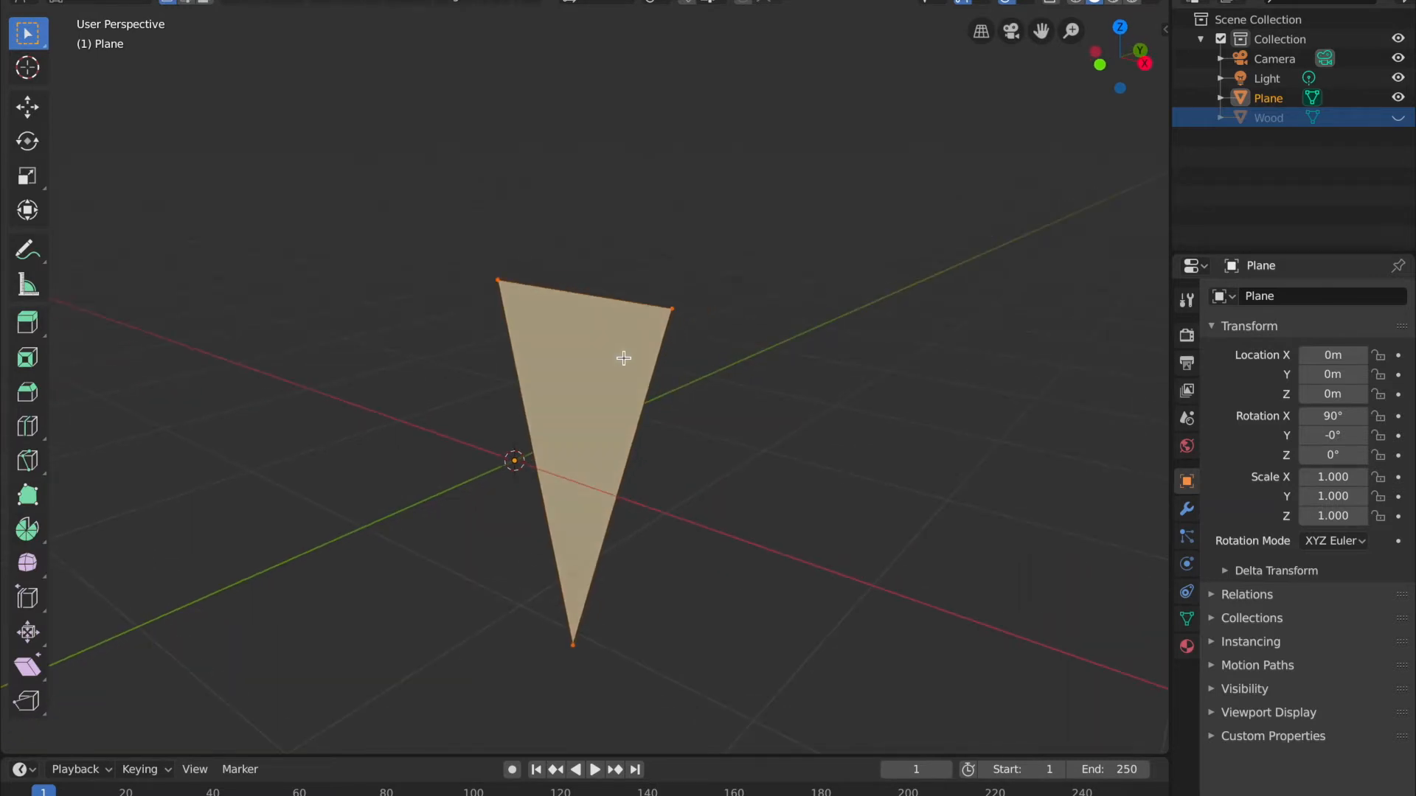
{"action": "key", "text": "e"}
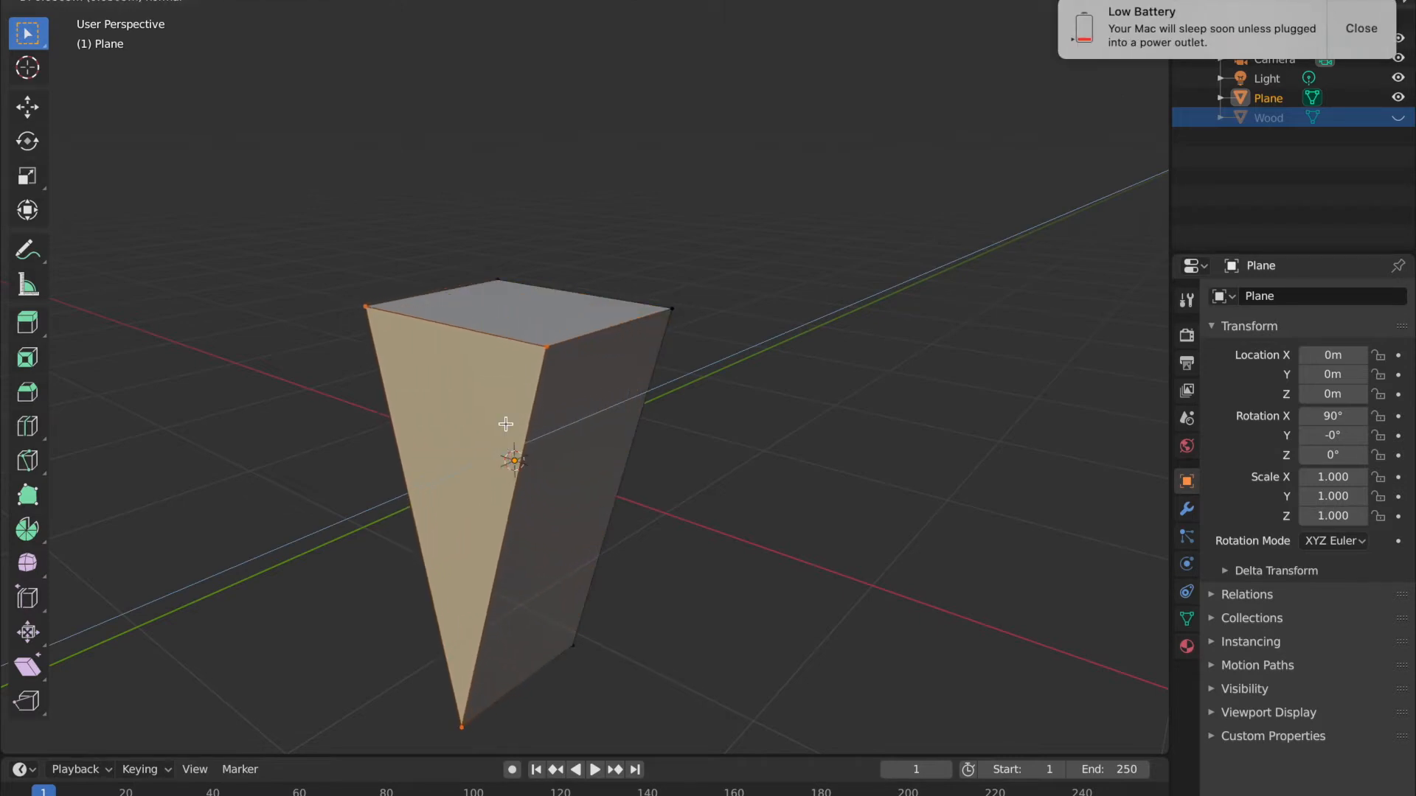
{"action": "left_click", "coordinate": [506, 424]}
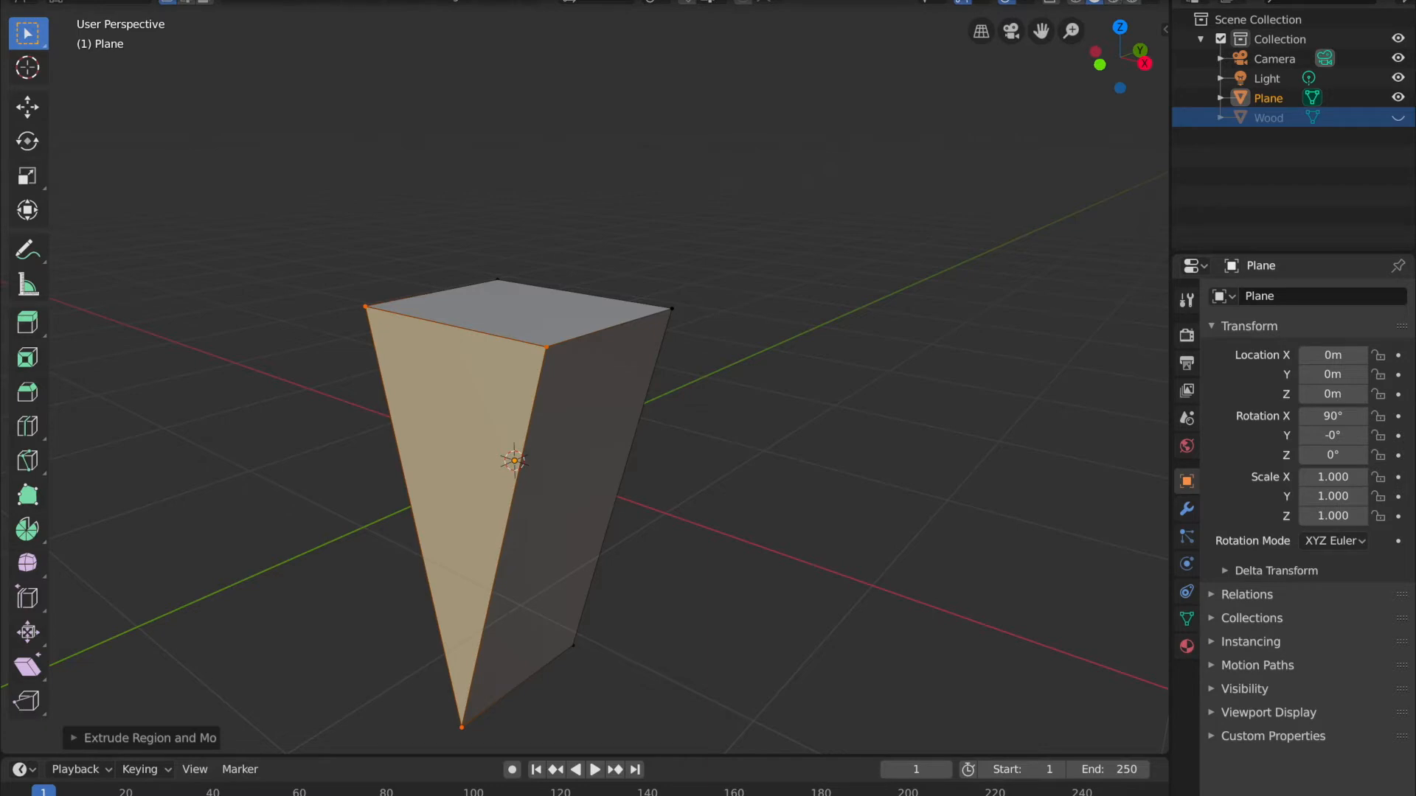
- Return the wedge to Object Mode and unhide the Wood plank
{"action": "left_click", "coordinate": [801, 371]}
{"action": "middle_click_drag", "start_coordinate": [802, 371], "coordinate": [765, 472]}
{"action": "middle_click_drag", "start_coordinate": [778, 542], "coordinate": [763, 314], "text": "shift"}
{"action": "scroll", "coordinate": [762, 313], "scroll_direction": "down", "scroll_amount": 3}
{"action": "key", "text": "Tab"}
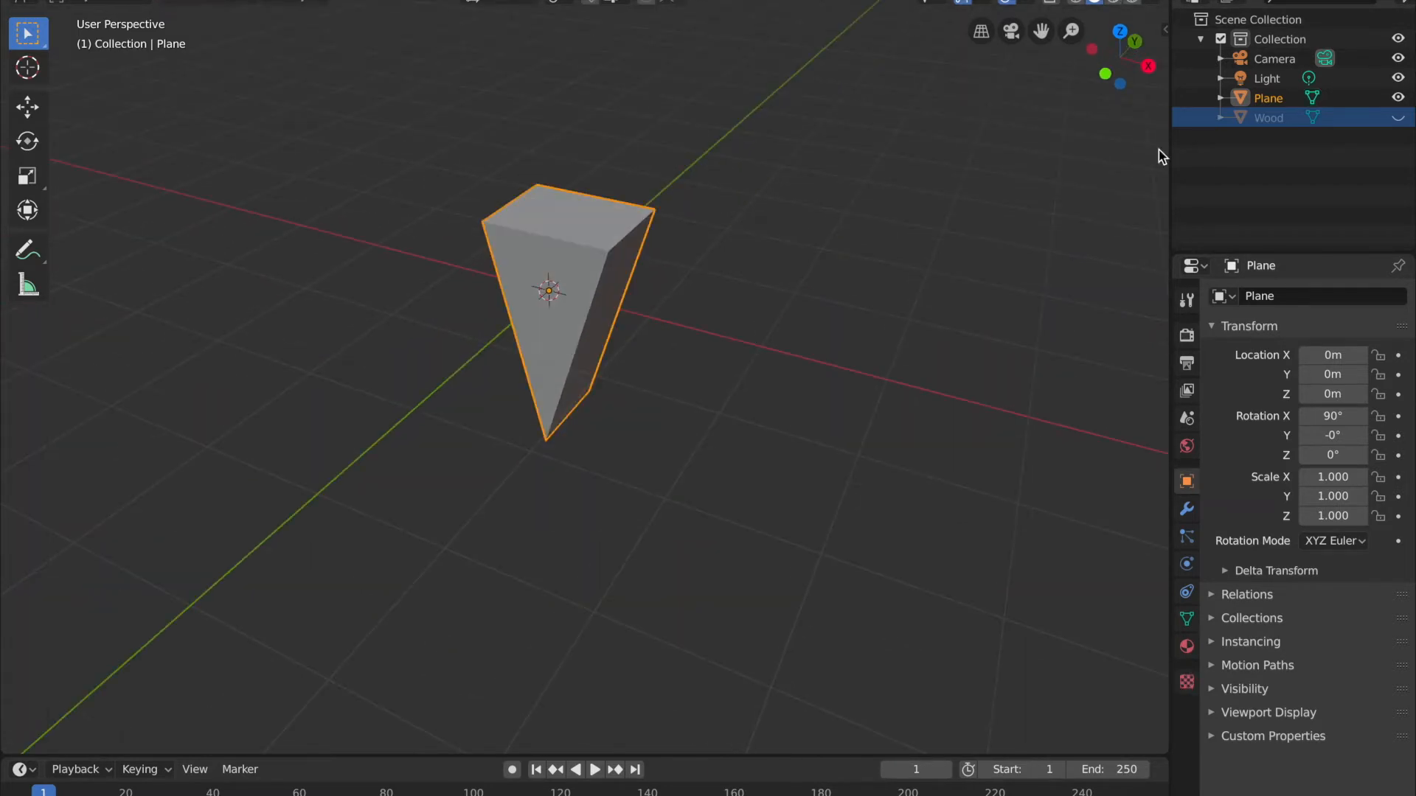
{"action": "left_click", "coordinate": [1399, 119]}
{"action": "scroll", "coordinate": [706, 299], "scroll_direction": "down", "scroll_amount": 2}
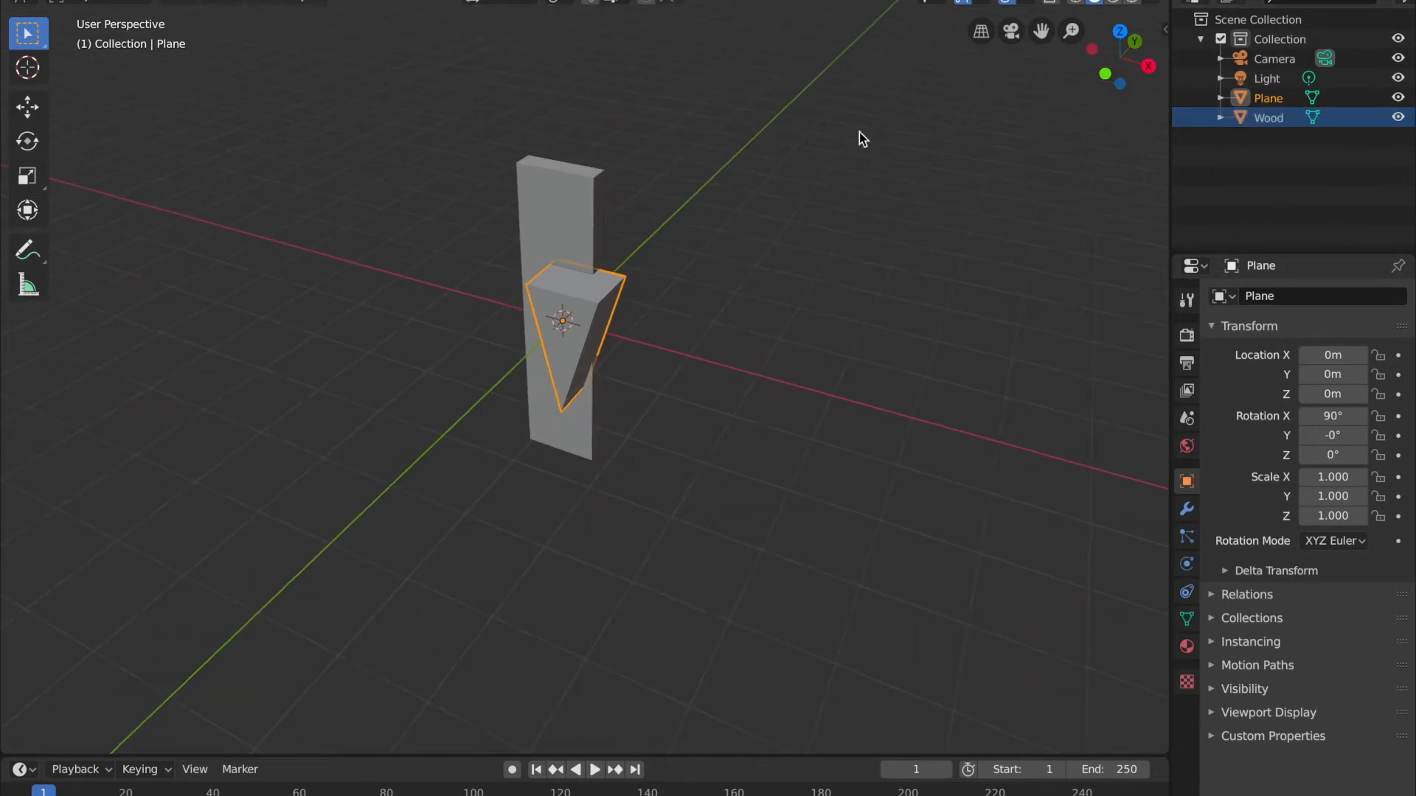
- In front view, scale the wedge to 0.307 and move it to the plank's top edge, about X 0.234 m, Z 2.334 m
{"action": "left_click", "coordinate": [1106, 75]}
{"action": "middle_click_drag", "start_coordinate": [666, 284], "coordinate": [660, 410], "text": "shift"}
{"action": "scroll", "coordinate": [657, 398], "scroll_direction": "up", "scroll_amount": 2}
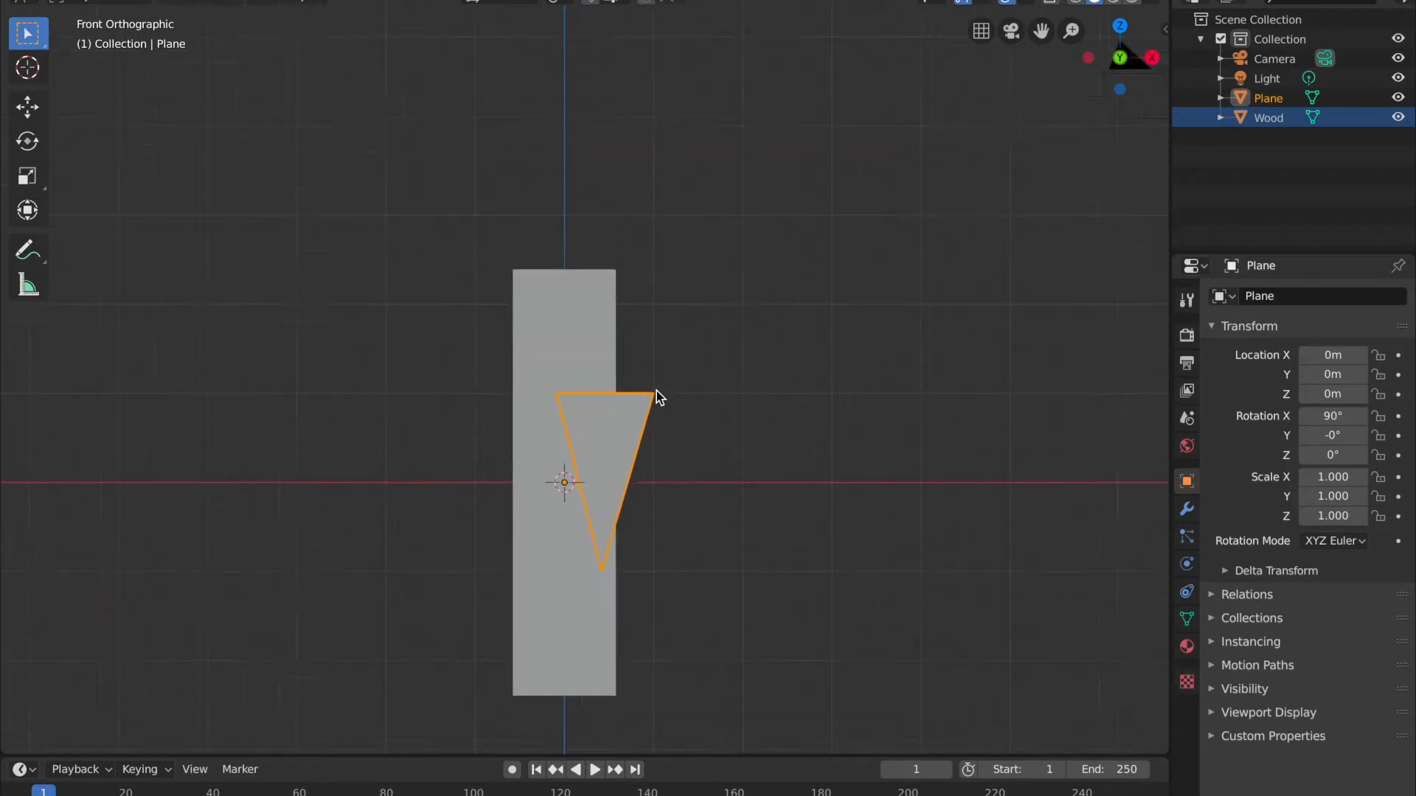
{"action": "middle_click_drag", "start_coordinate": [698, 591], "coordinate": [686, 533], "text": "shift"}
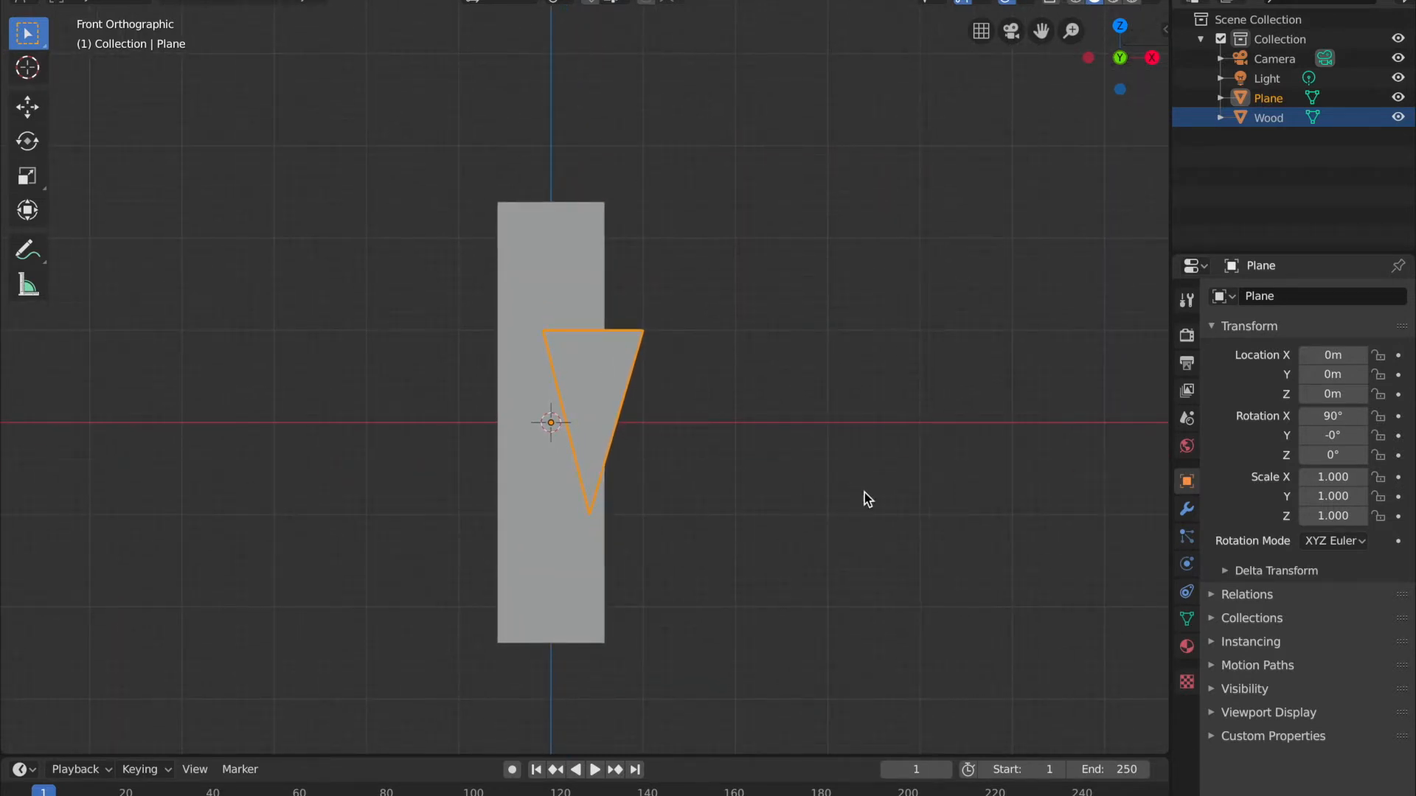
{"action": "key", "text": "s"}
{"action": "left_click", "coordinate": [655, 455]}
{"action": "key", "text": "g"}
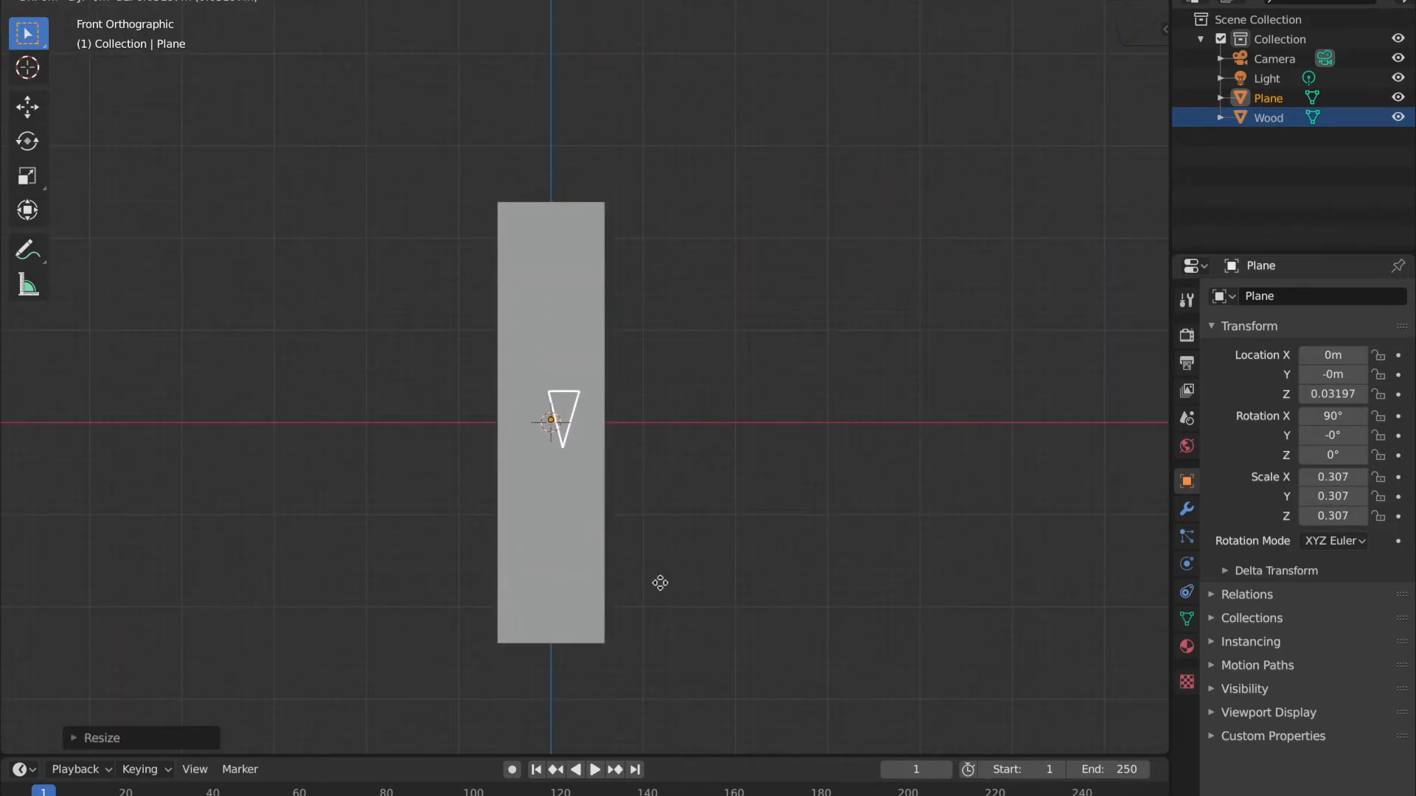
{"action": "left_click", "coordinate": [682, 370]}
- Select the wedge's entire mesh in Edit Mode and stretch it along Y beyond the plank's thickness, then return to Object Mode
{"action": "mouse_move", "coordinate": [683, 371]}
{"action": "middle_mouse_down"}
{"action": "mouse_move", "coordinate": [651, 294]}
{"action": "mouse_move", "coordinate": [666, 357]}
{"action": "middle_mouse_up"}
{"action": "scroll", "coordinate": [666, 357], "scroll_direction": "up", "scroll_amount": 2}
{"action": "middle_click_drag", "start_coordinate": [626, 275], "coordinate": [611, 326], "text": "shift"}
{"action": "middle_click_drag", "start_coordinate": [611, 326], "coordinate": [627, 326]}
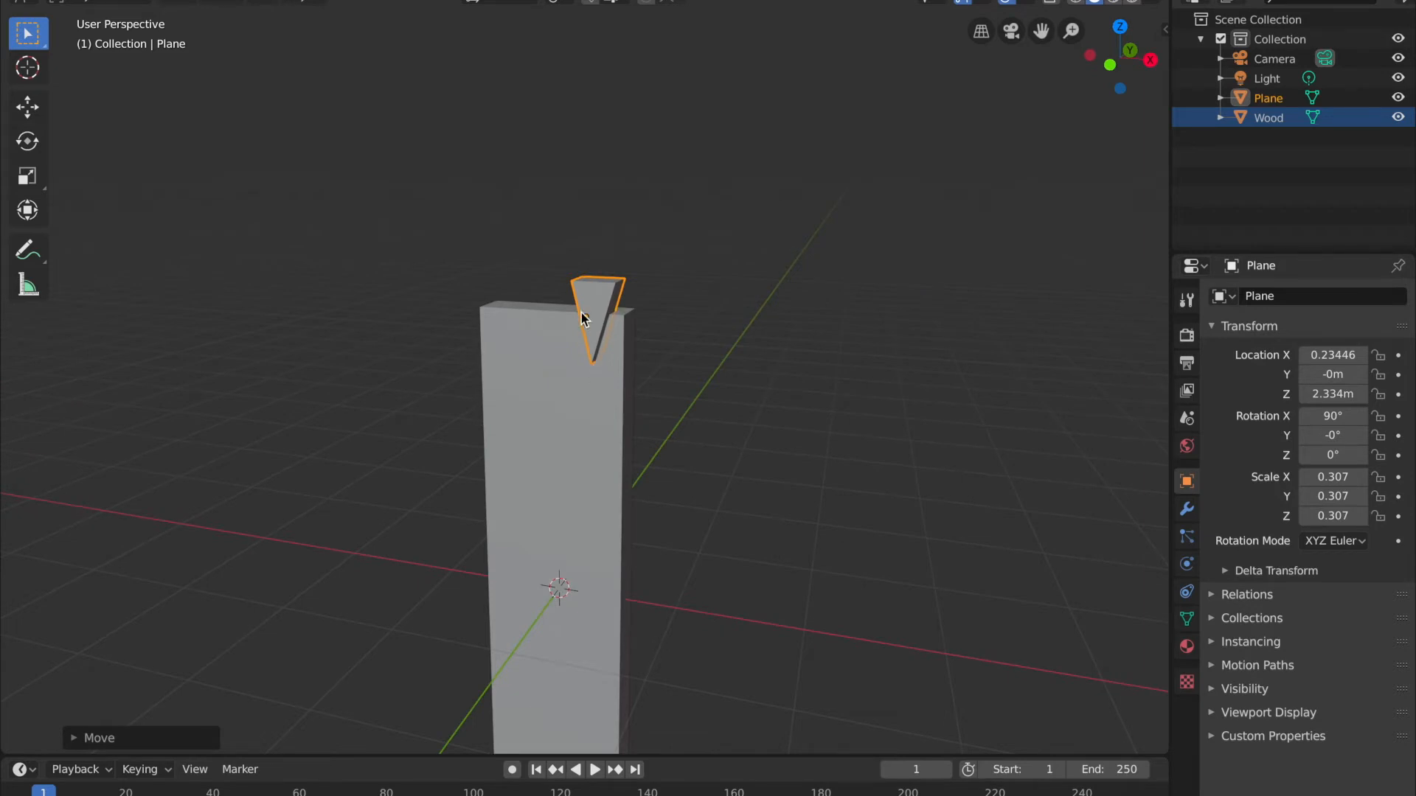
{"action": "middle_click_drag", "start_coordinate": [729, 254], "coordinate": [676, 445]}
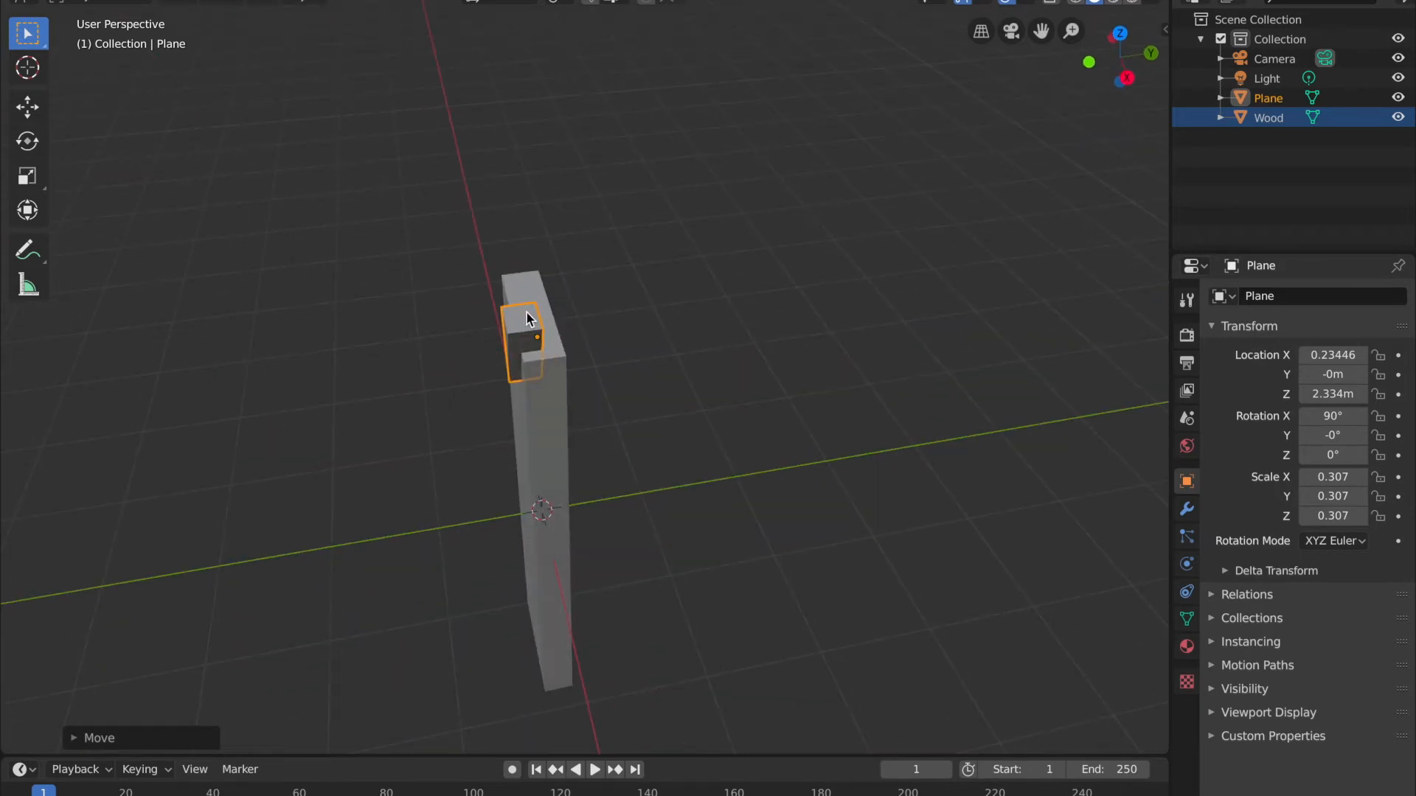
{"action": "key", "text": "Tab"}
{"action": "middle_click_drag", "start_coordinate": [686, 528], "coordinate": [739, 584]}
{"action": "middle_click_drag", "start_coordinate": [553, 352], "coordinate": [530, 329]}
{"action": "key", "text": "a"}
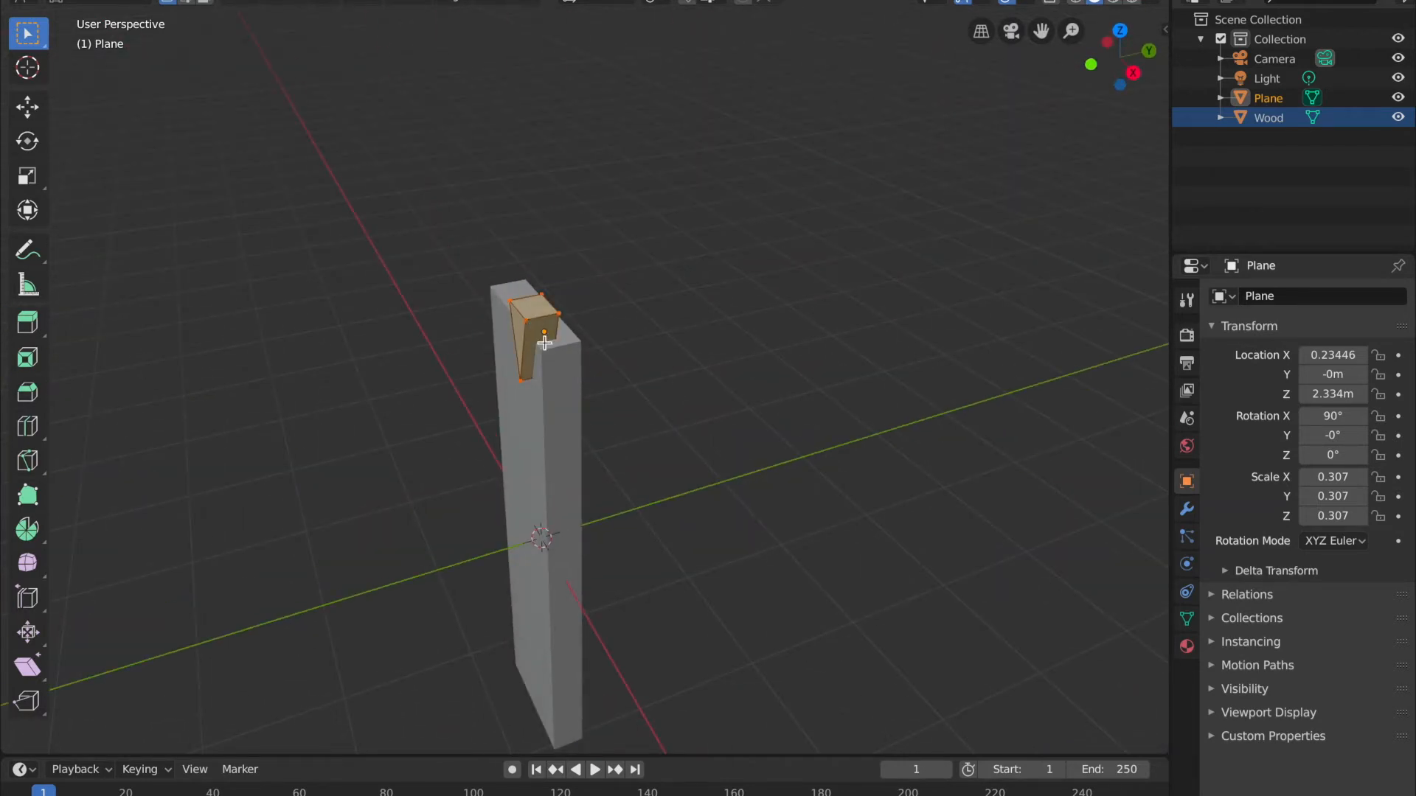
{"action": "key", "text": "s"}
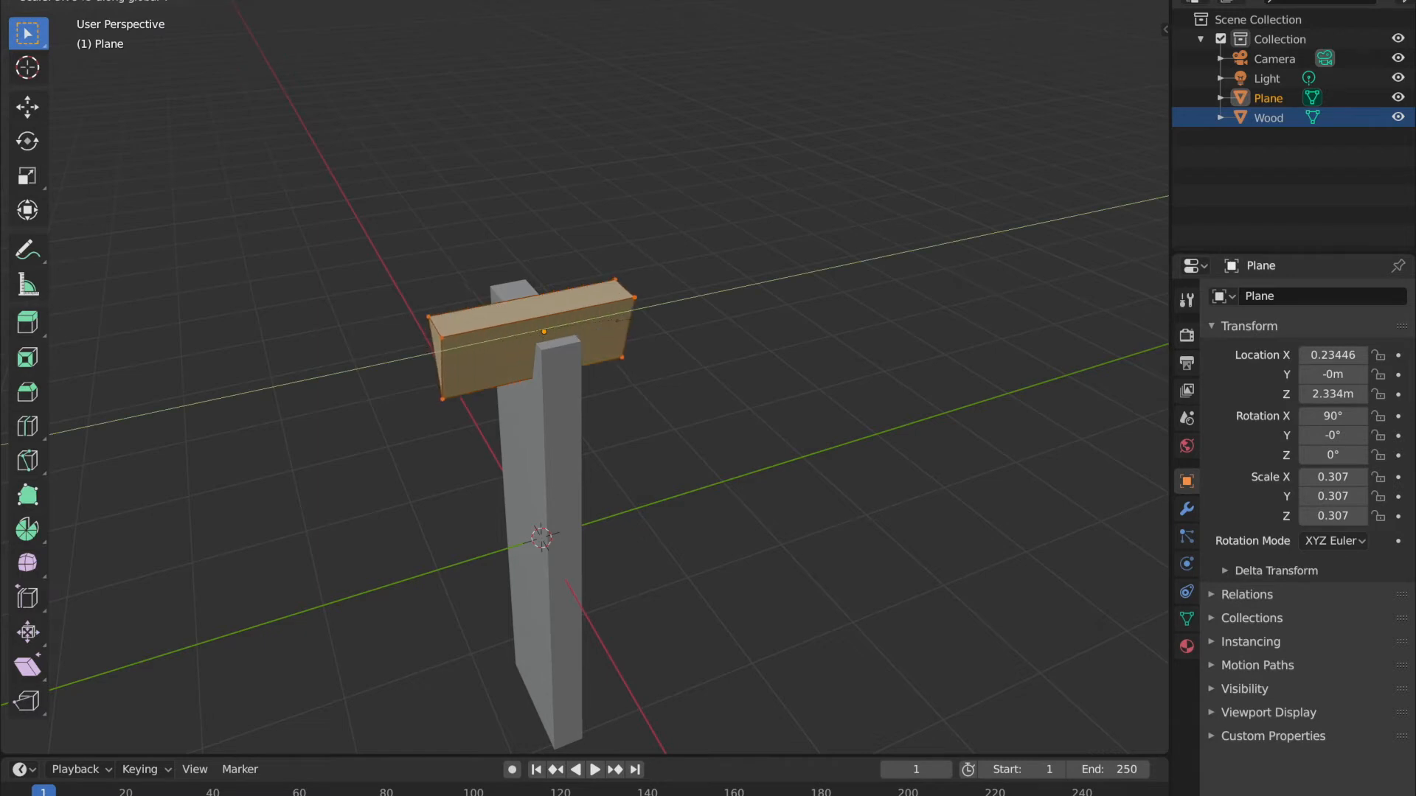
{"action": "left_click", "coordinate": [705, 391]}
{"action": "key", "text": "Tab"}
- Move the wedge along Y to about 0.204 m so it passes through both plank faces
{"action": "middle_click_drag", "start_coordinate": [727, 462], "coordinate": [701, 461]}
{"action": "key", "text": "g"}
{"action": "key", "text": "y"}
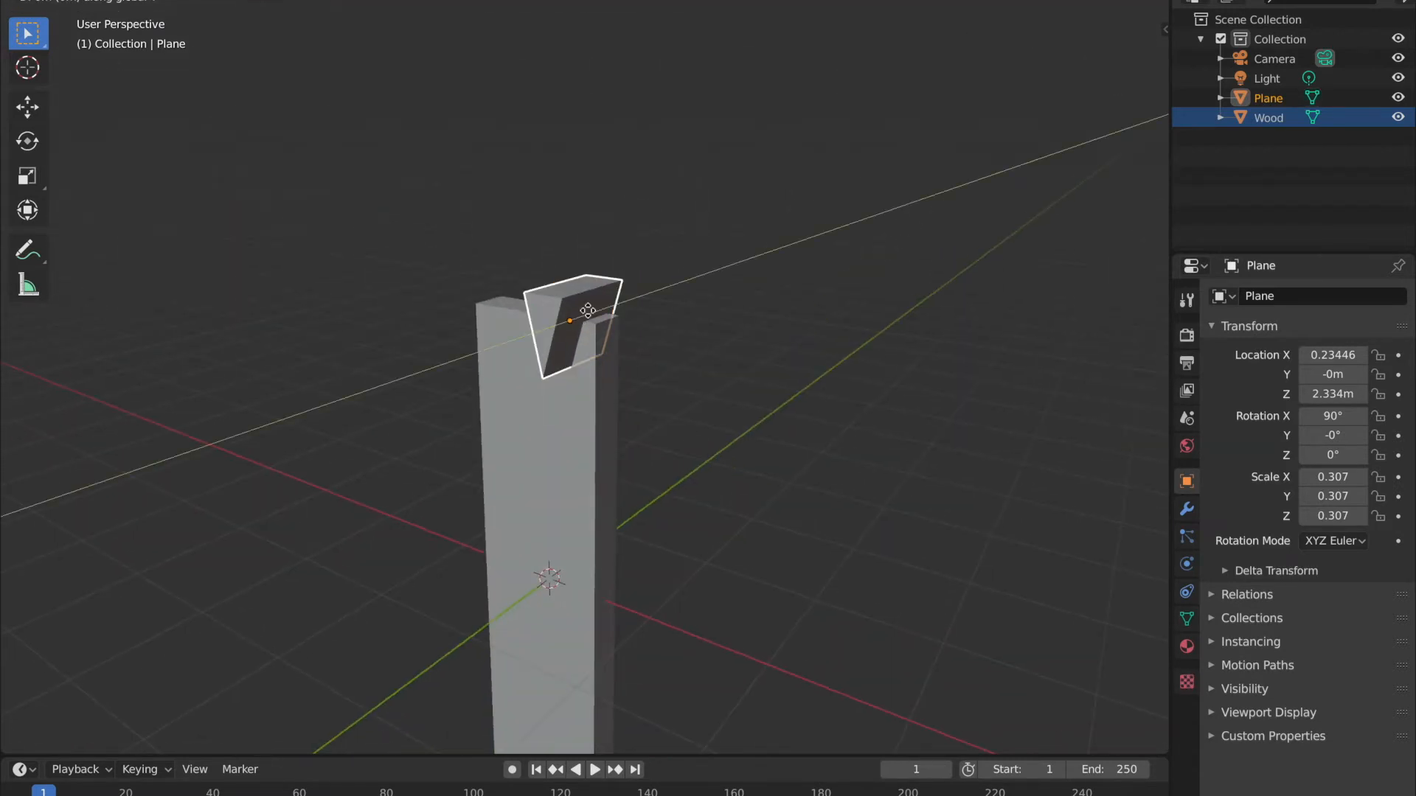
{"action": "left_click", "coordinate": [606, 300]}
- In front view, narrow the wedge to an X scale of 0.214 and reposition it near the plank's top corner on the +X side
{"action": "key", "text": "KP_1"}
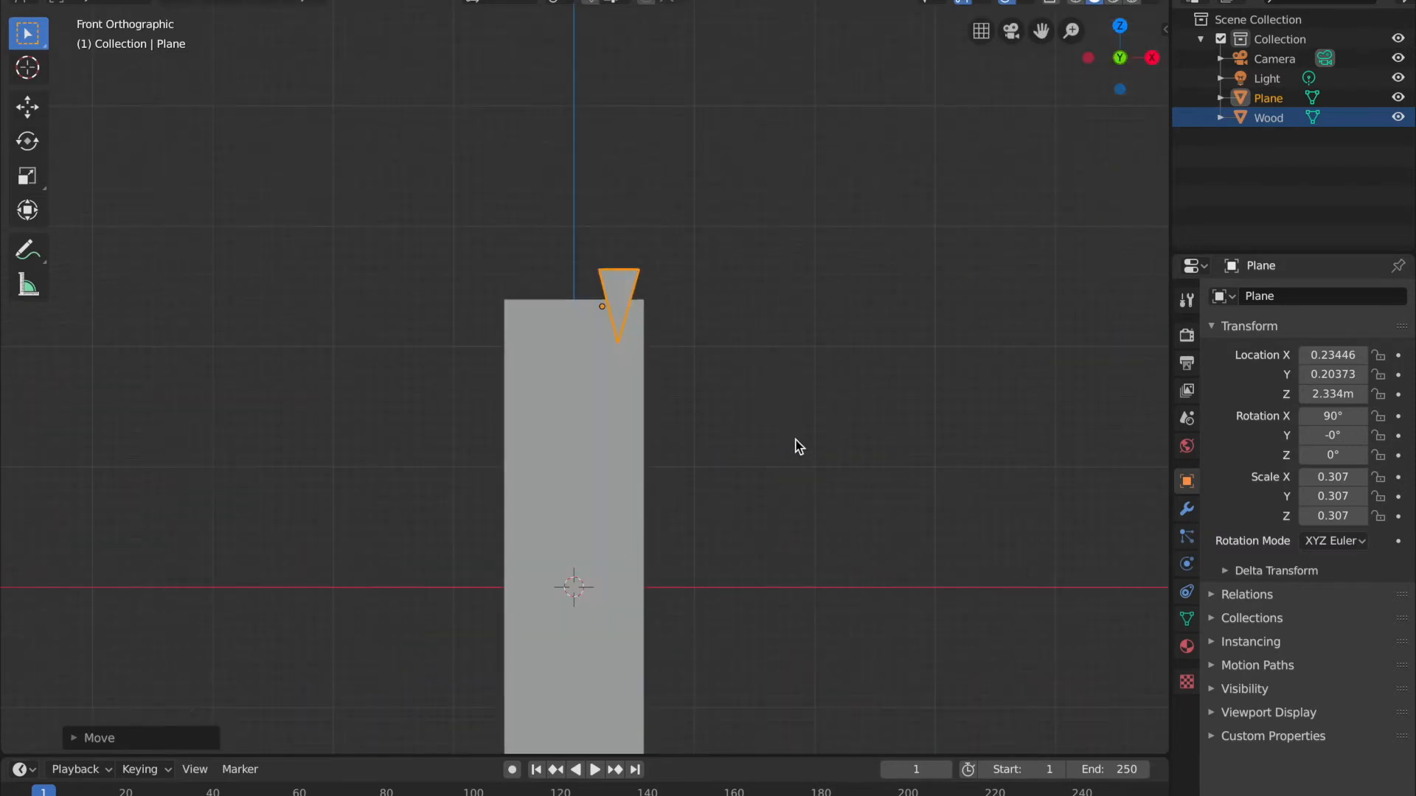
{"action": "key", "text": "g"}
{"action": "left_click", "coordinate": [753, 382]}
{"action": "key", "text": "s"}
{"action": "key", "text": "x"}
{"action": "left_click", "coordinate": [746, 321]}
{"action": "key", "text": "g"}
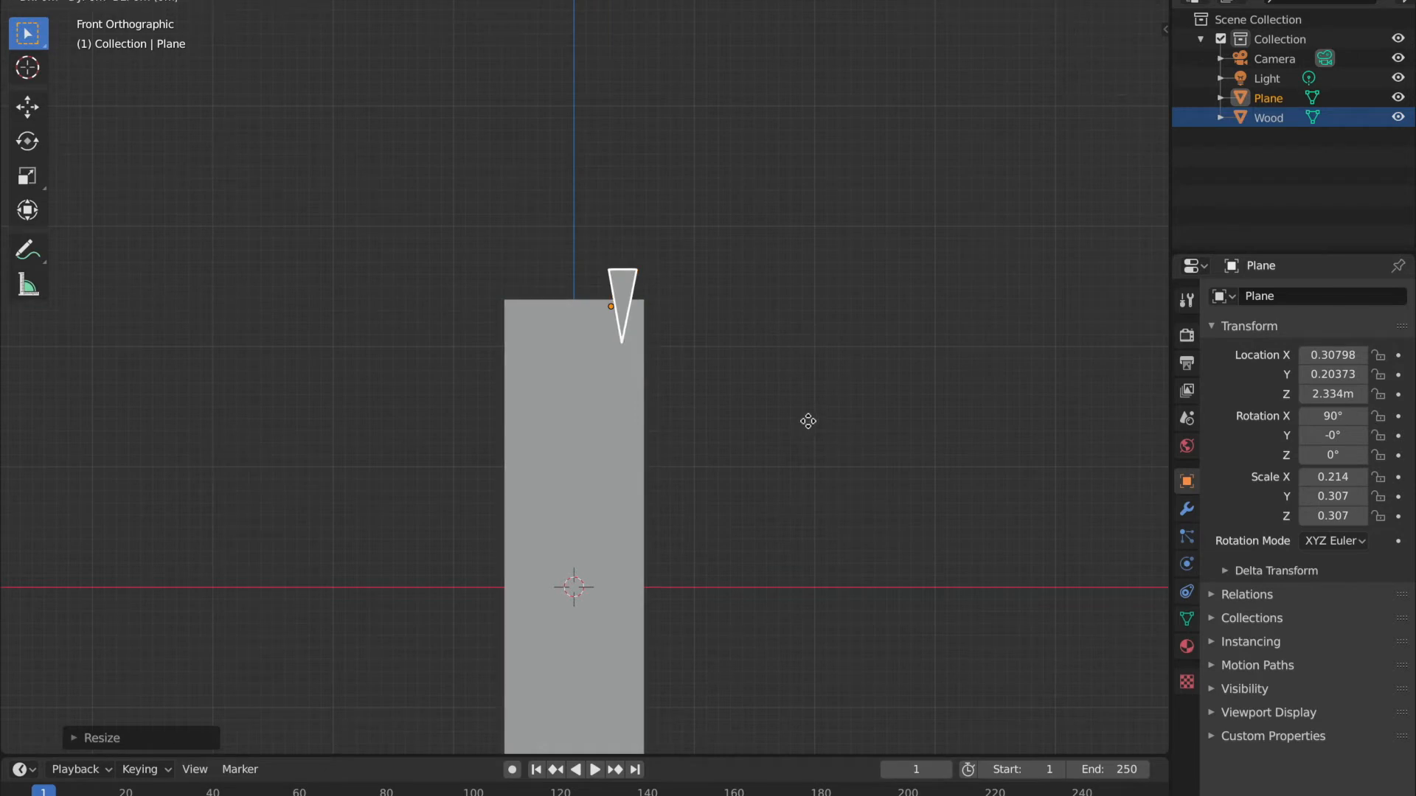
{"action": "left_click", "coordinate": [812, 400]}
- Add a Boolean modifier to the Wood plank with Difference as operation and the wedge Plane as object
{"action": "middle_click_drag", "start_coordinate": [811, 399], "coordinate": [560, 443]}
{"action": "left_click", "coordinate": [560, 442]}
{"action": "left_click", "coordinate": [1187, 509]}
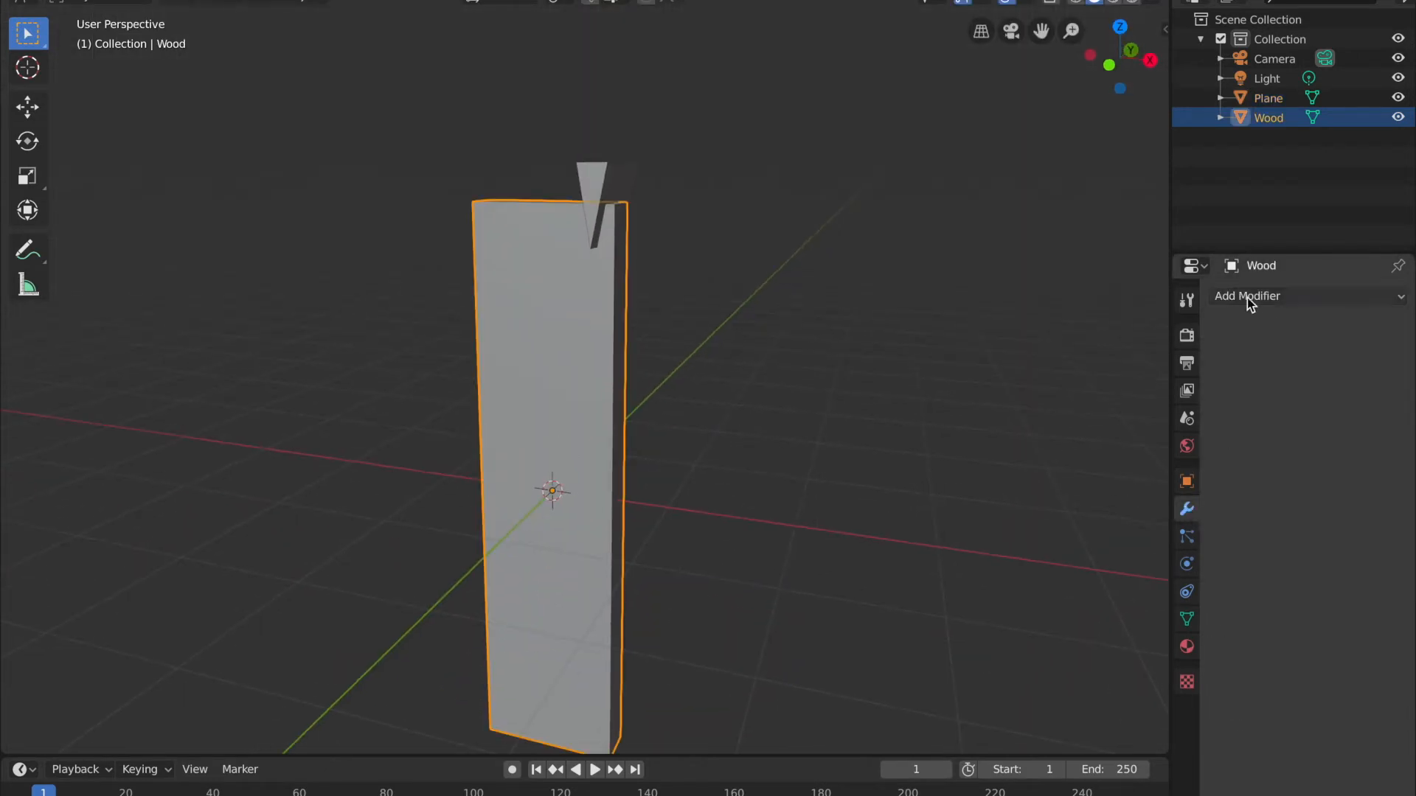
{"action": "left_click", "coordinate": [1246, 296]}
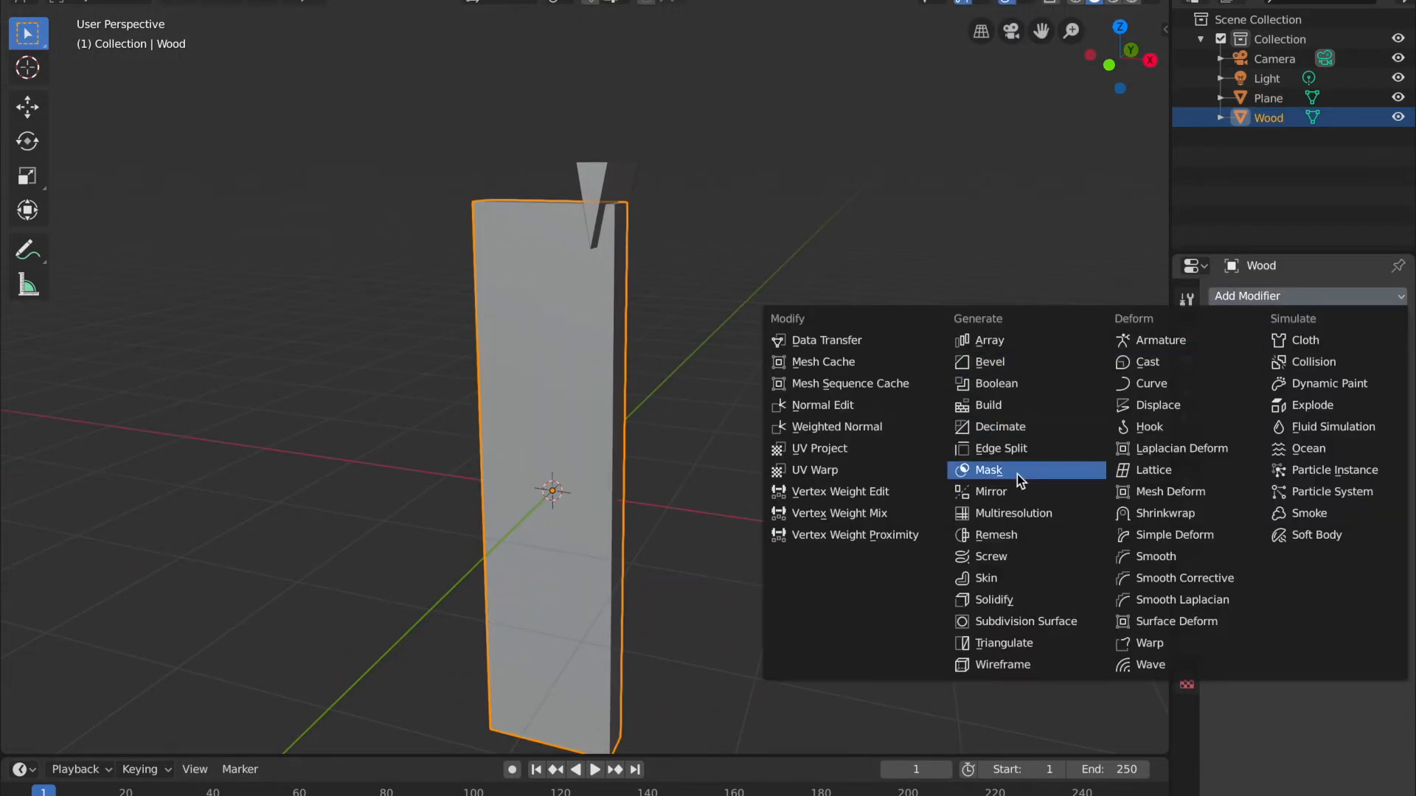
{"action": "left_click", "coordinate": [996, 383]}
{"action": "left_click", "coordinate": [1393, 404]}
{"action": "left_click", "coordinate": [592, 172]}
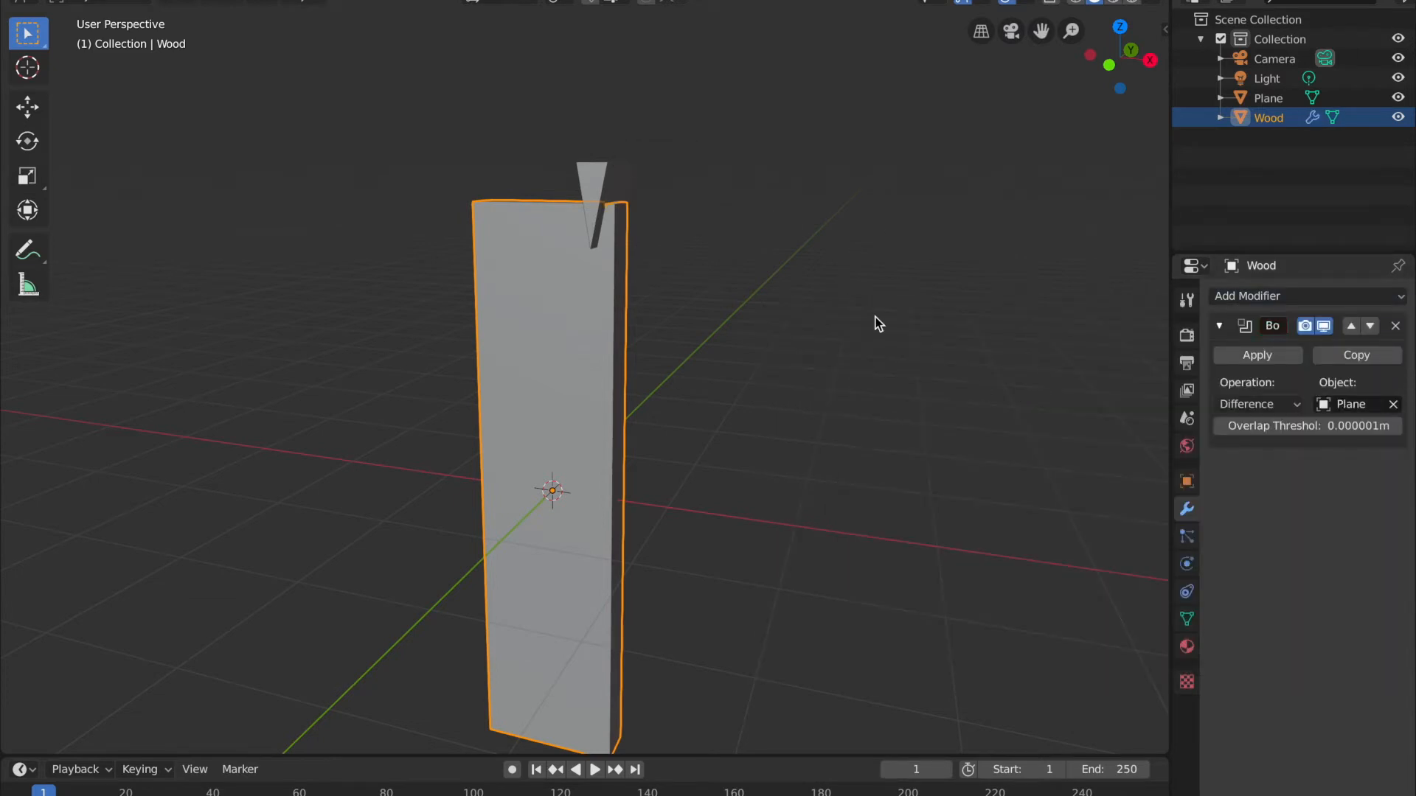
- Hide the wedge and examine the notch it cuts into the plank's top
{"action": "middle_click_drag", "start_coordinate": [876, 318], "coordinate": [877, 317]}
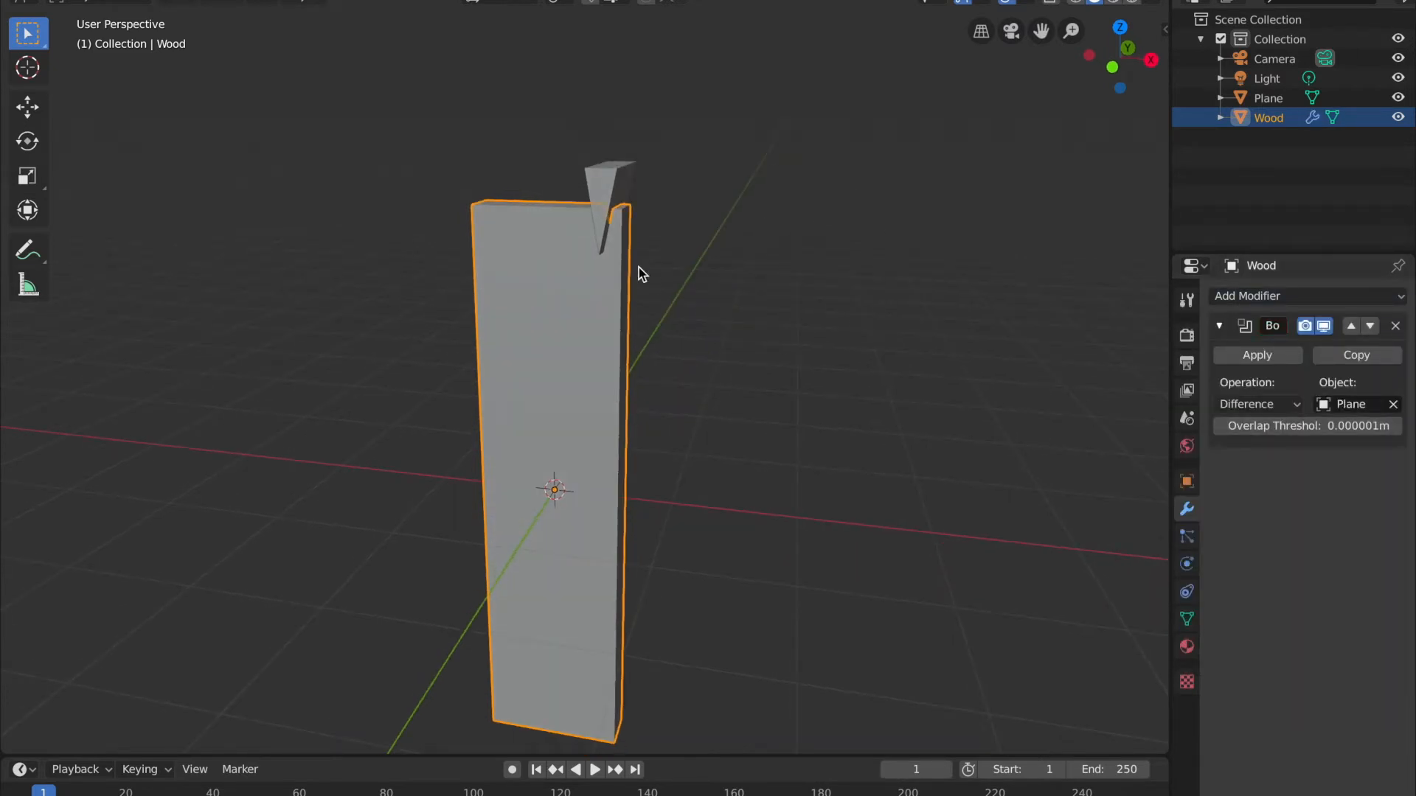
{"action": "left_click", "coordinate": [1397, 117]}
{"action": "left_click", "coordinate": [1398, 117]}
{"action": "left_click", "coordinate": [1398, 98]}
{"action": "middle_click_drag", "start_coordinate": [753, 284], "coordinate": [609, 246]}
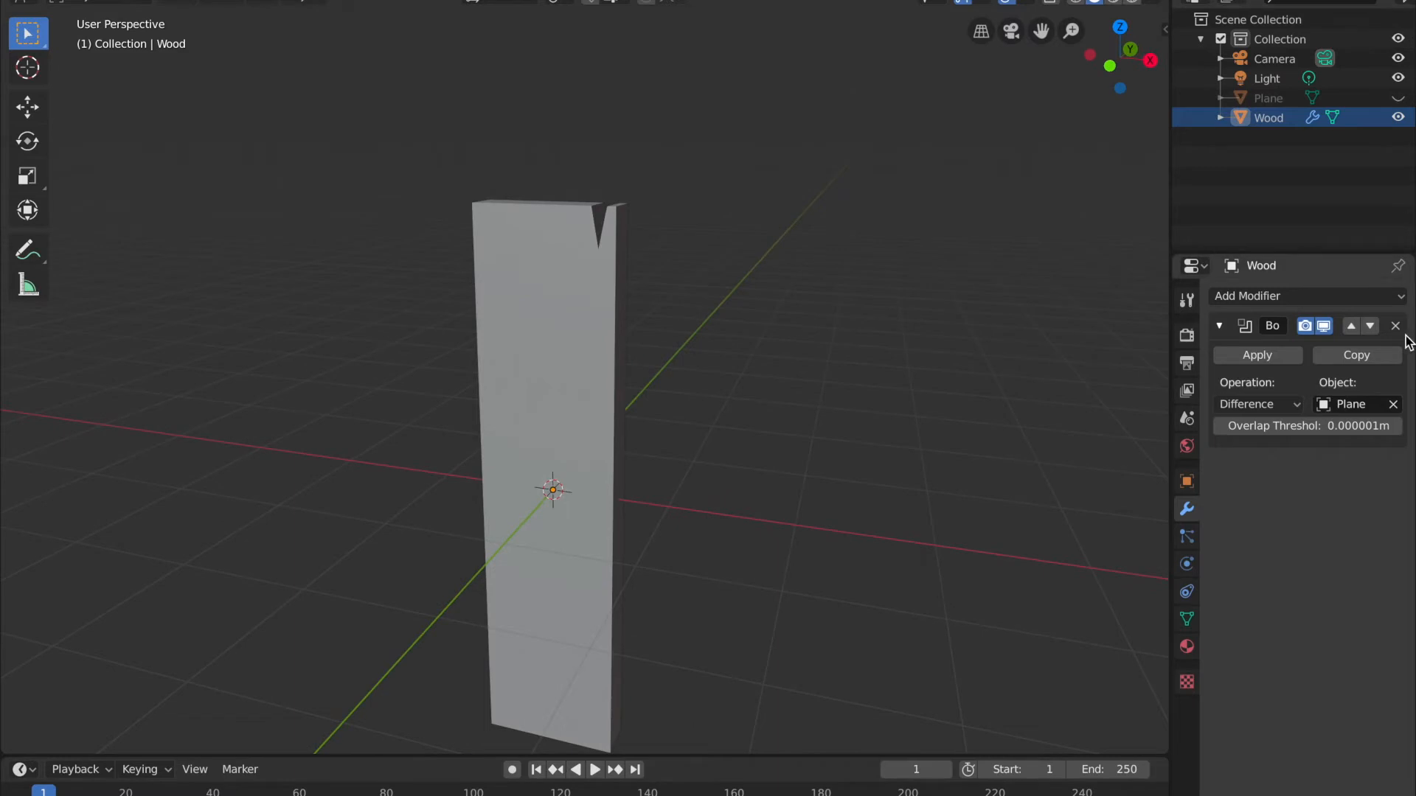
- Remove the plank's Boolean modifier and show the wedge again
{"action": "left_click", "coordinate": [1395, 326]}
{"action": "left_click", "coordinate": [1397, 97]}
- Add a Boolean Difference modifier to the Wood plank and pick the middle wedge at its top as the cutting object
{"action": "left_click", "coordinate": [537, 409]}
{"action": "left_click", "coordinate": [1294, 297]}
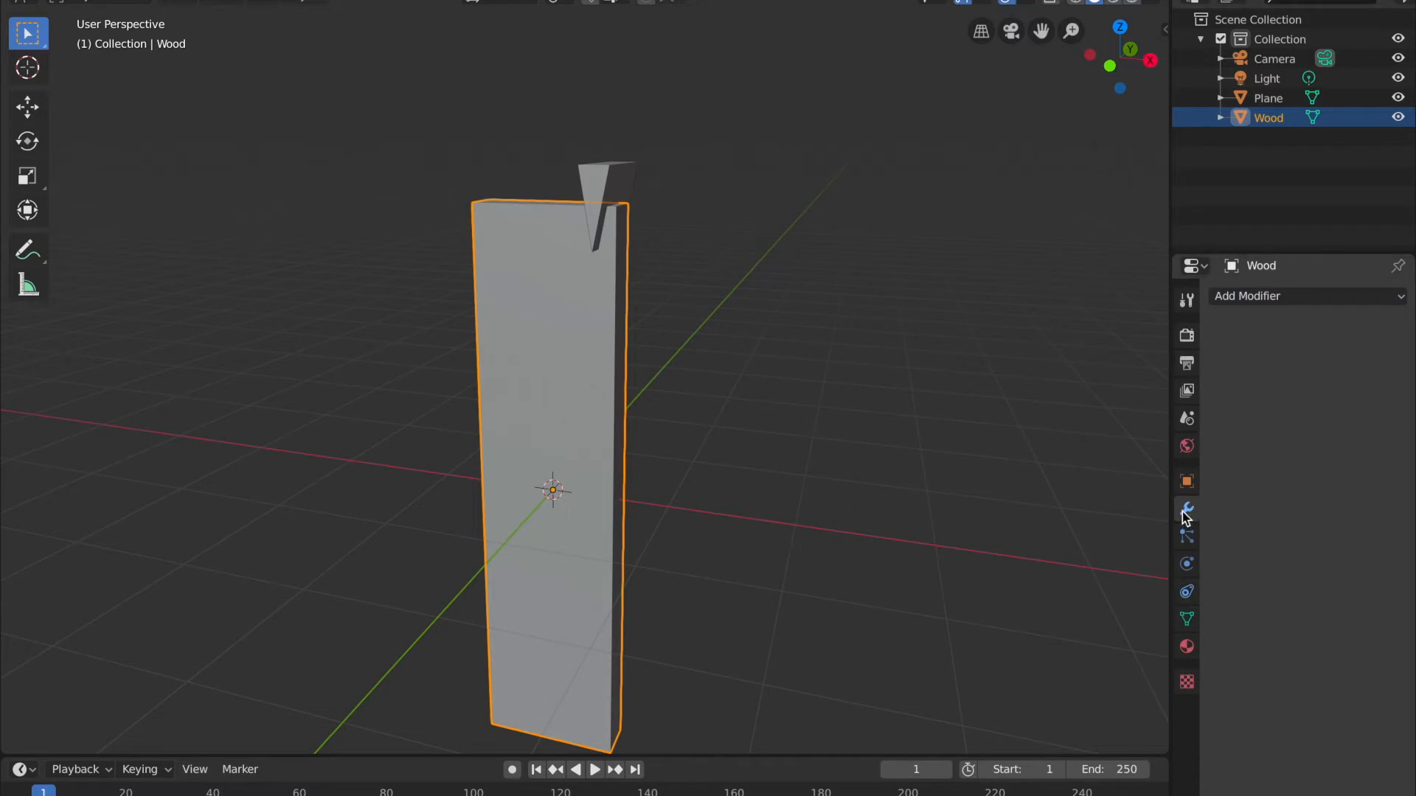
{"action": "left_click", "coordinate": [1267, 298]}
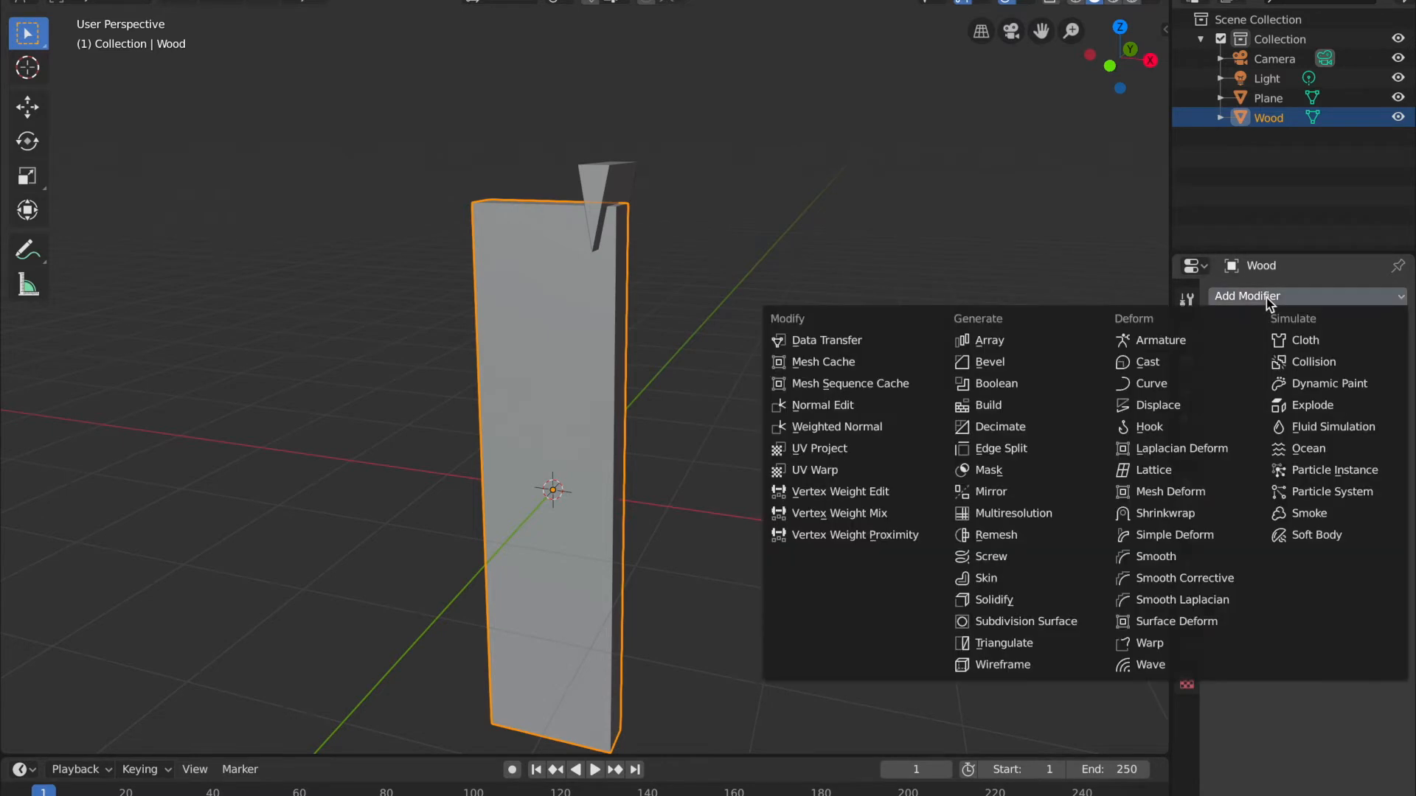
{"action": "left_click", "coordinate": [1008, 386]}
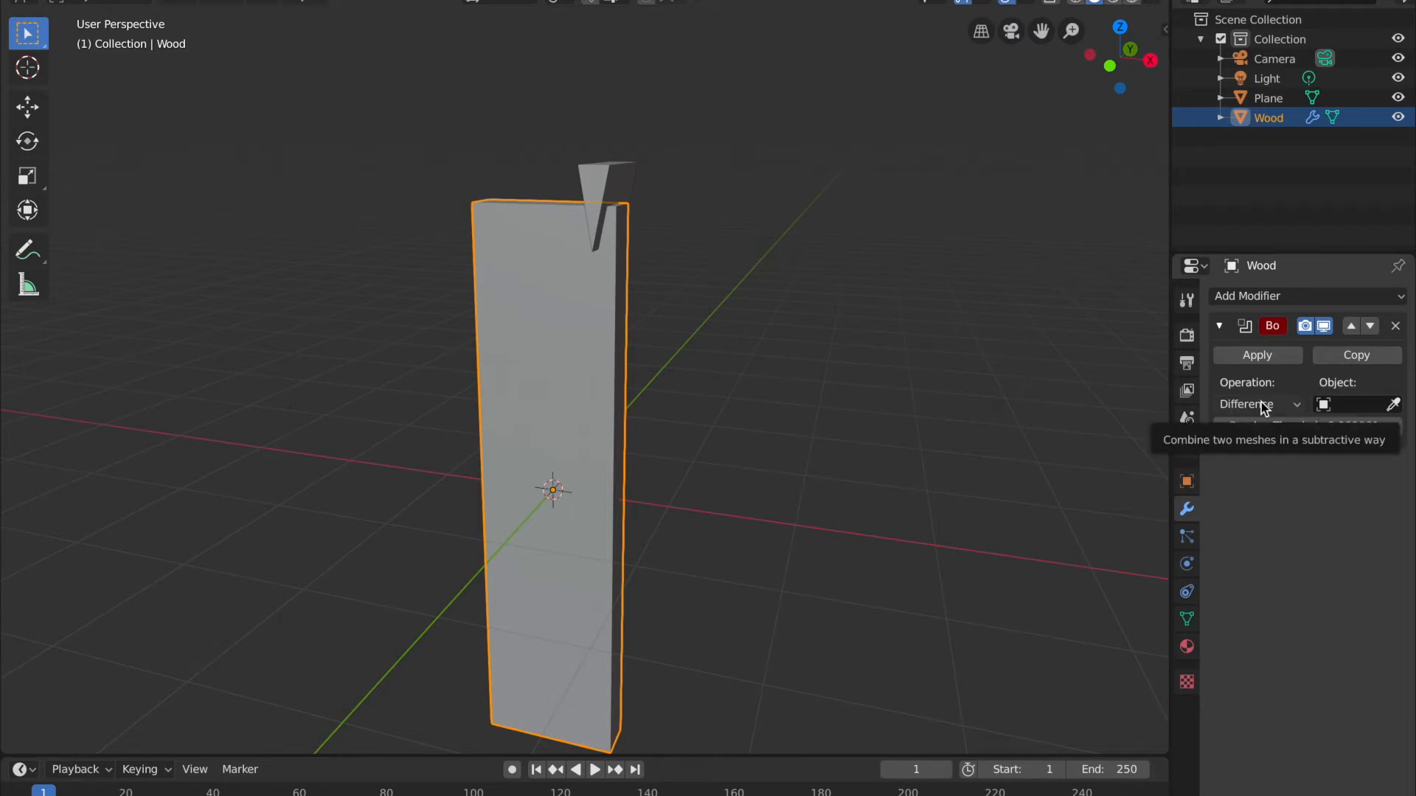
{"action": "left_click", "coordinate": [1393, 405]}
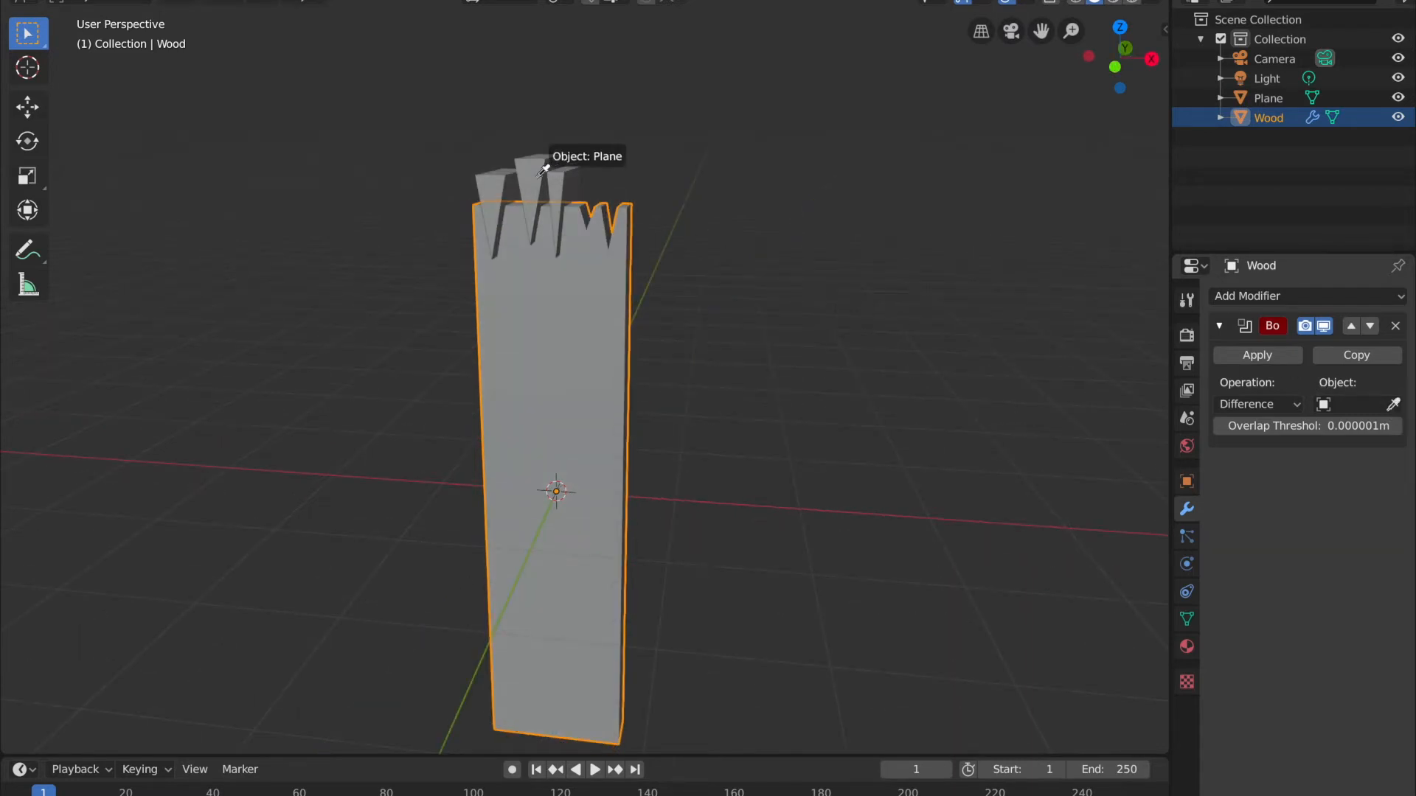
{"action": "left_click", "coordinate": [536, 176]}
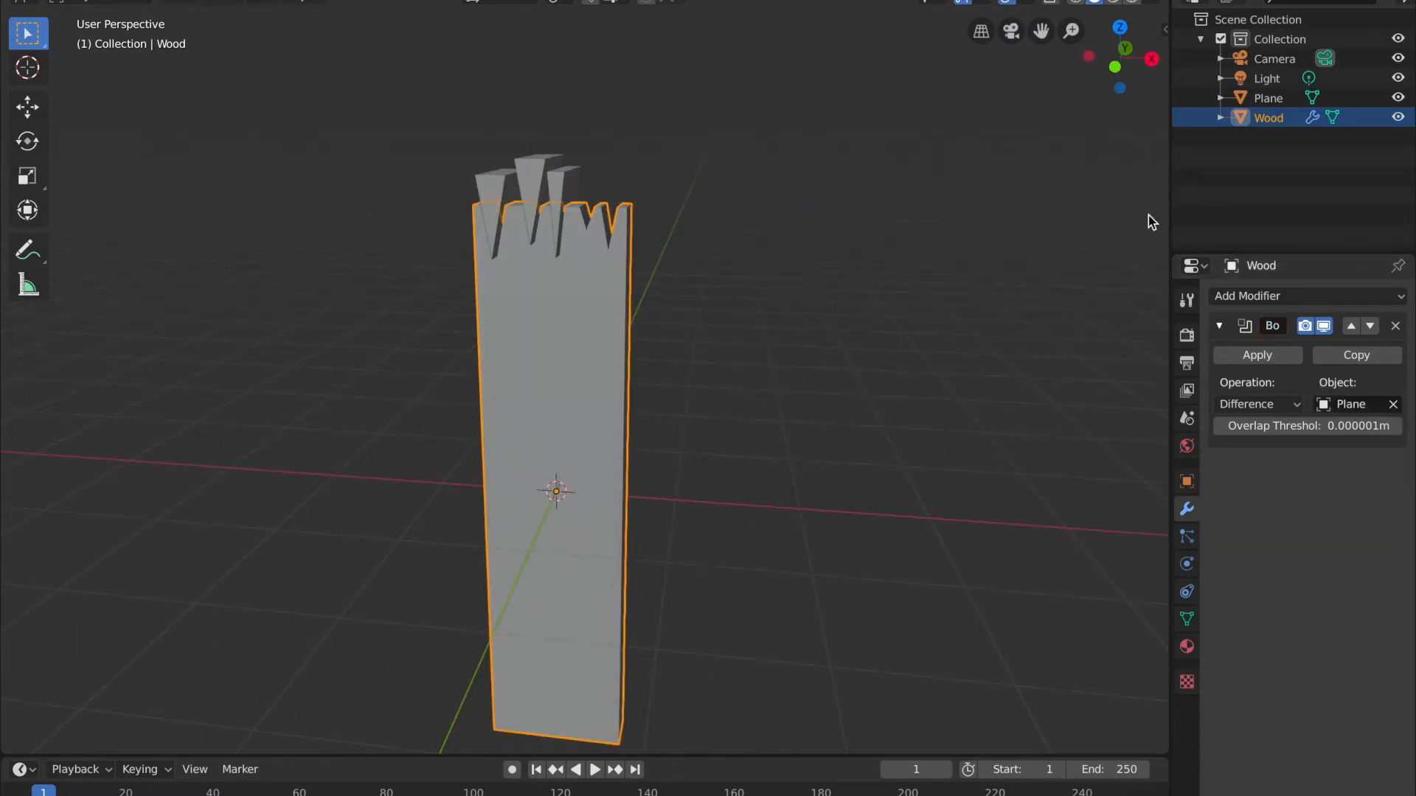
- Hide the wedges and examine the notches they cut into the plank's top end
{"action": "left_click", "coordinate": [1398, 98]}
{"action": "middle_click_drag", "start_coordinate": [734, 302], "coordinate": [759, 303]}
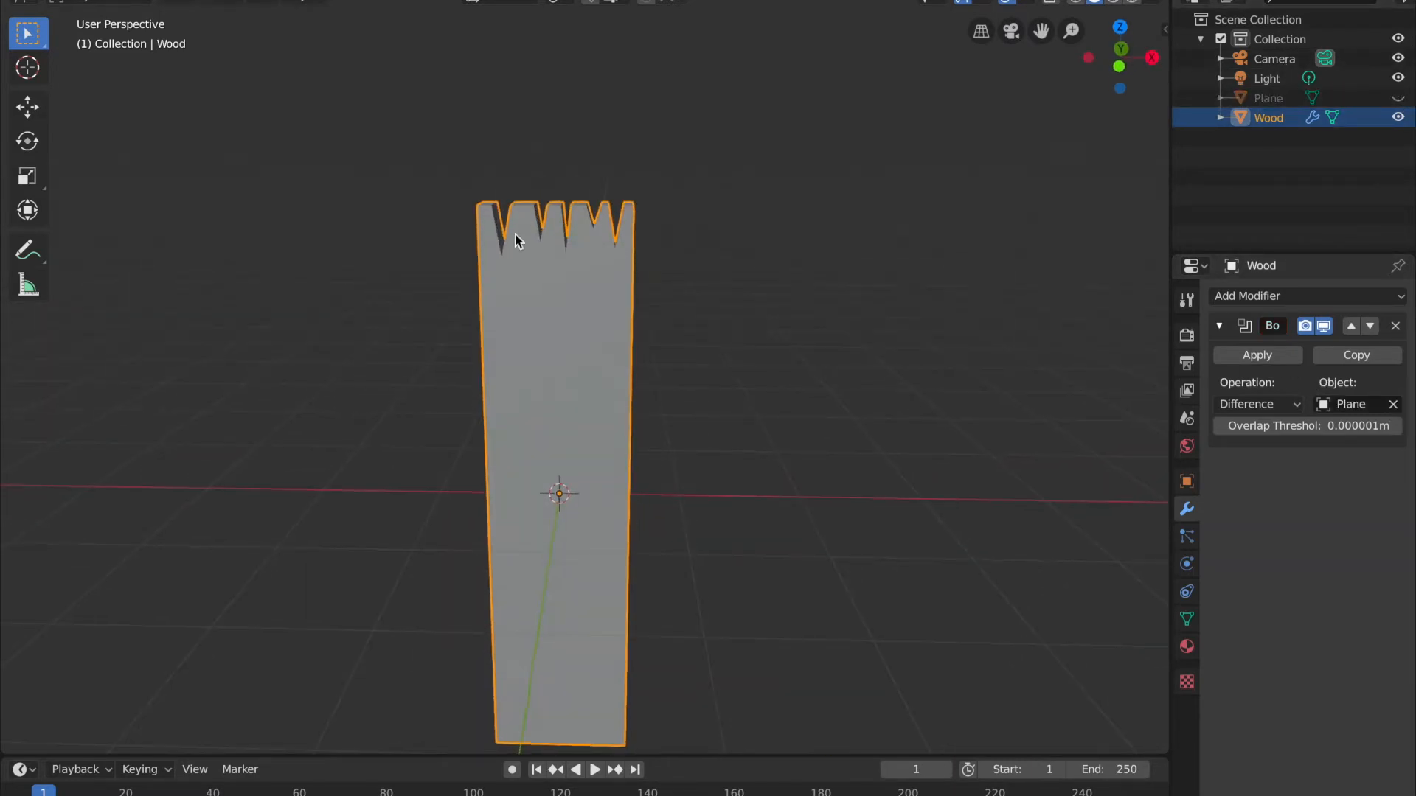
{"action": "middle_click_drag", "start_coordinate": [771, 430], "coordinate": [1023, 151]}
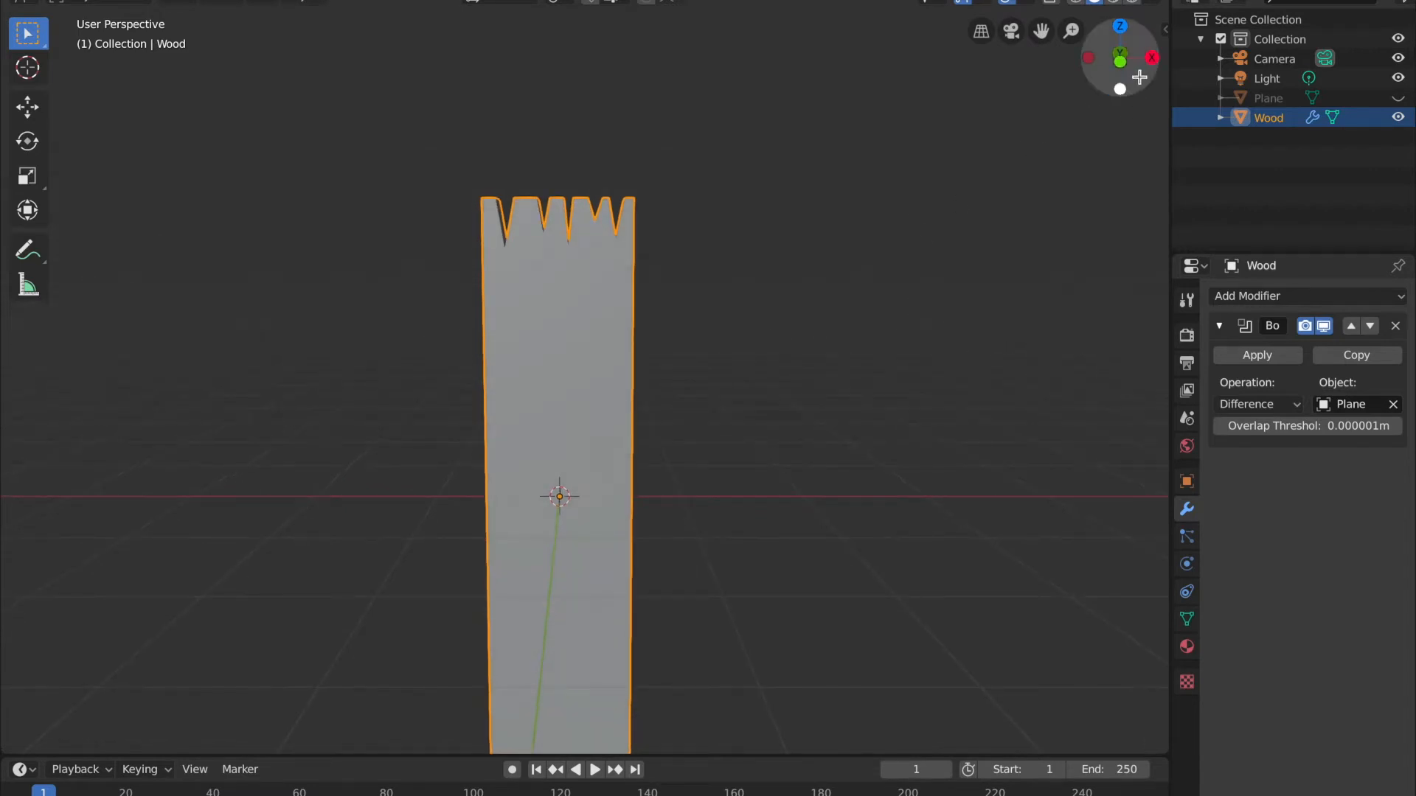
- Show the wedges again, scale their whole mesh in Edit Mode, and move it along X over the still uncut part of the plank's top
{"action": "left_click", "coordinate": [1118, 59]}
{"action": "left_click", "coordinate": [1398, 98]}
{"action": "left_click", "coordinate": [573, 203]}
{"action": "key", "text": "Tab"}
{"action": "key", "text": "a"}
{"action": "key", "text": "s"}
{"action": "key", "text": "Return"}
{"action": "key", "text": "g"}
{"action": "key", "text": "x"}
{"action": "key", "text": "Return"}
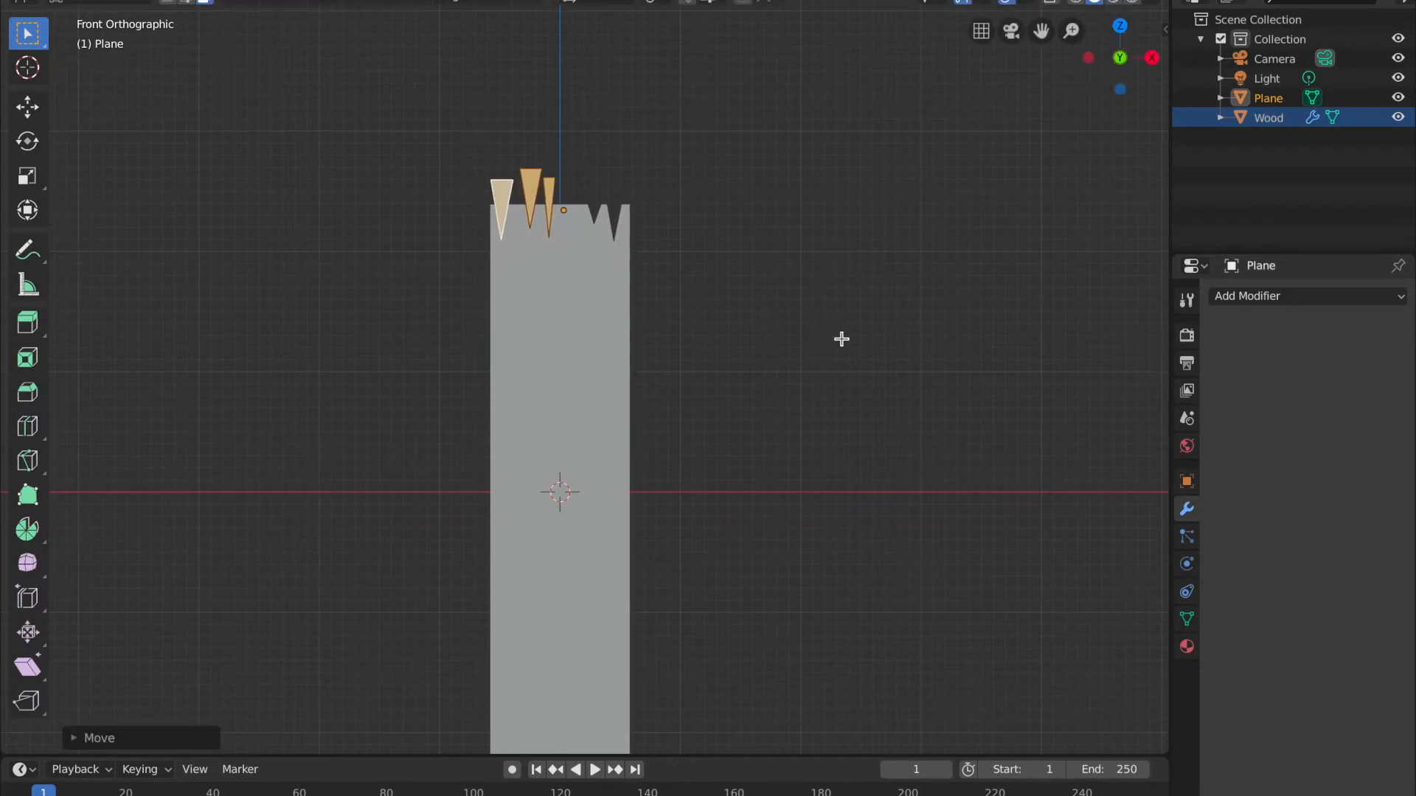
- Hide the wedges and apply the Wood plank's Boolean modifier
{"action": "key", "text": "Tab"}
{"action": "left_click", "coordinate": [1298, 122]}
{"action": "left_click", "coordinate": [1398, 98]}
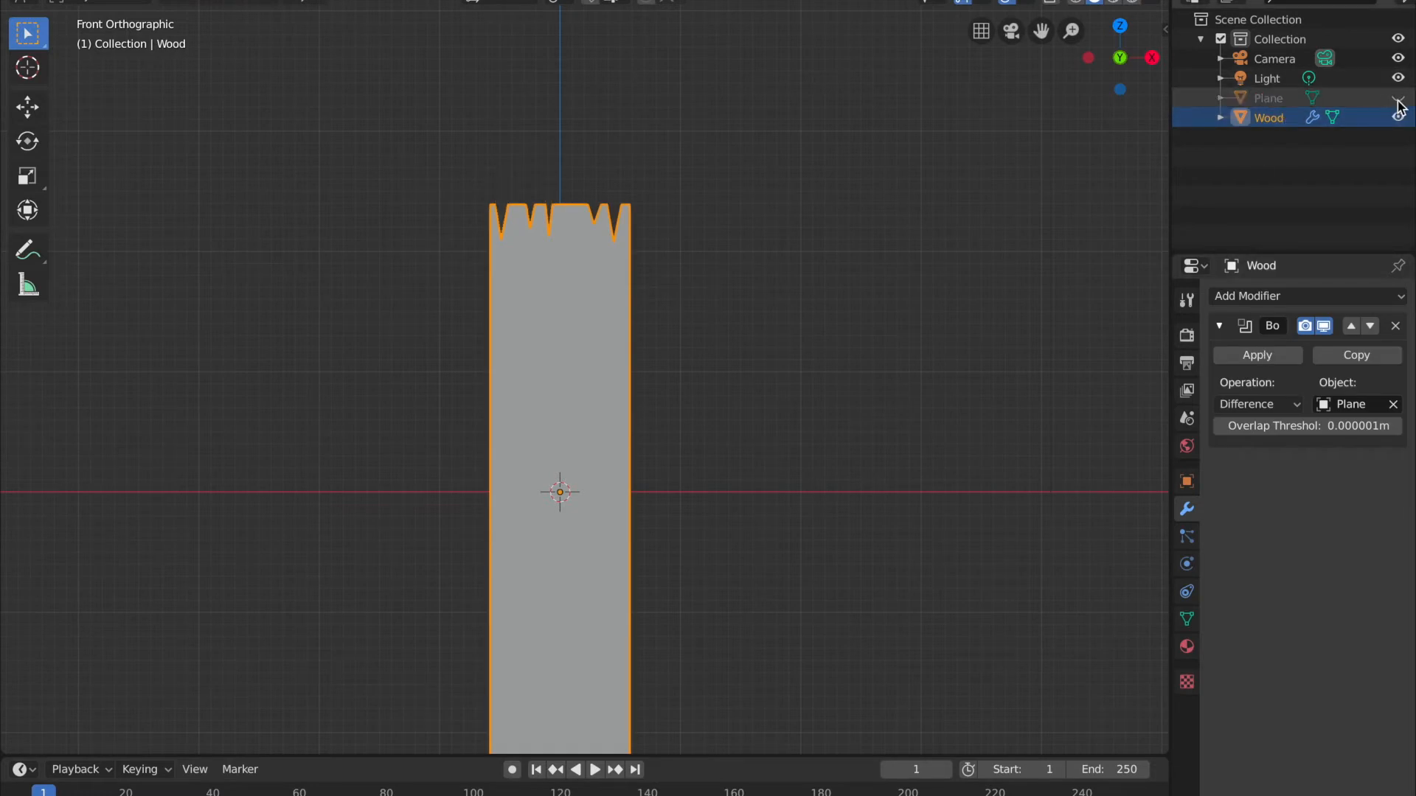
{"action": "left_click", "coordinate": [1243, 356]}
{"action": "left_click", "coordinate": [782, 392]}
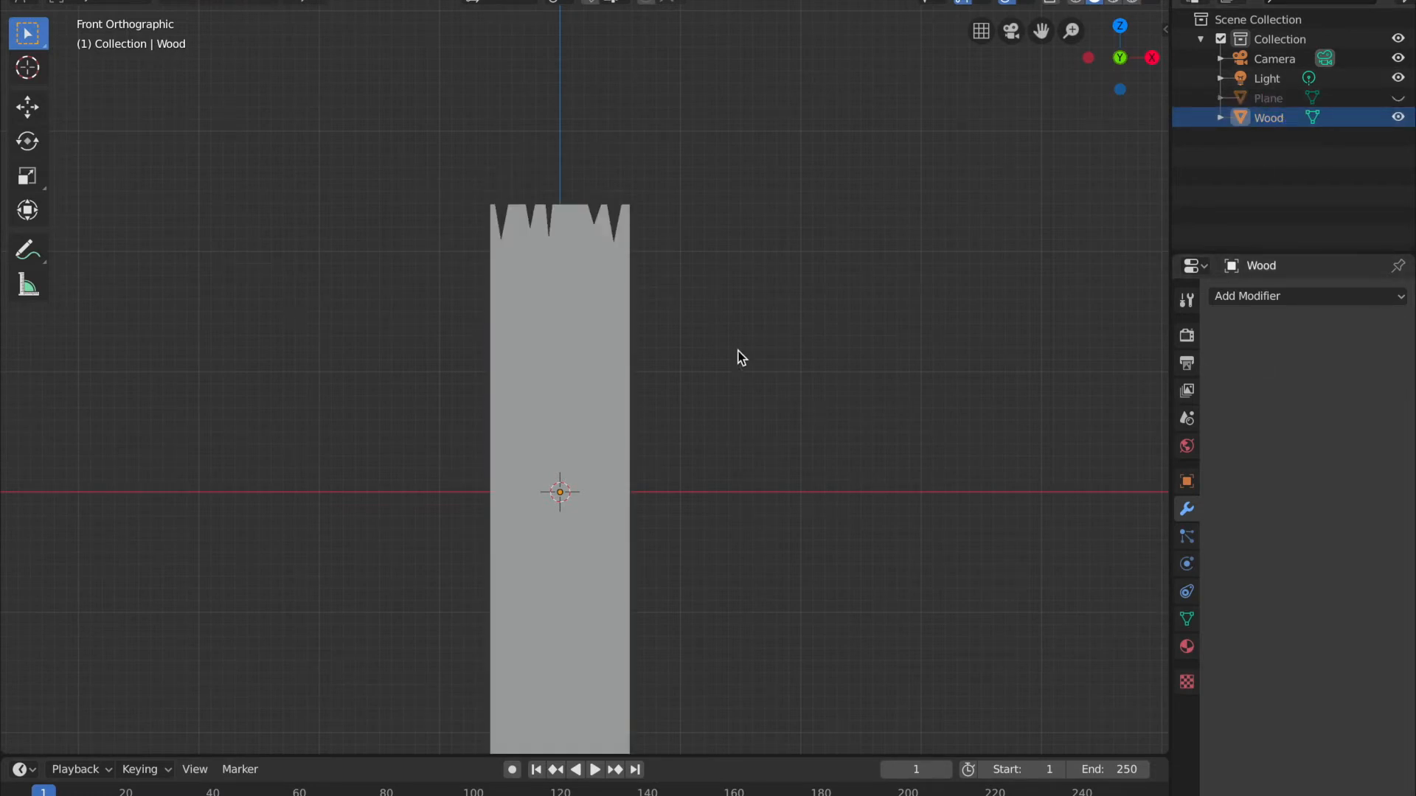
- Unhide the wedge Plane and open its mesh for editing
{"action": "left_click", "coordinate": [1398, 98]}
{"action": "key", "text": "Tab"}
{"action": "middle_click_drag", "start_coordinate": [551, 186], "coordinate": [641, 193]}
{"action": "key", "text": "Tab"}
{"action": "left_click", "coordinate": [550, 181]}
{"action": "key", "text": "Tab"}
{"action": "middle_click_drag", "start_coordinate": [583, 193], "coordinate": [542, 197]}
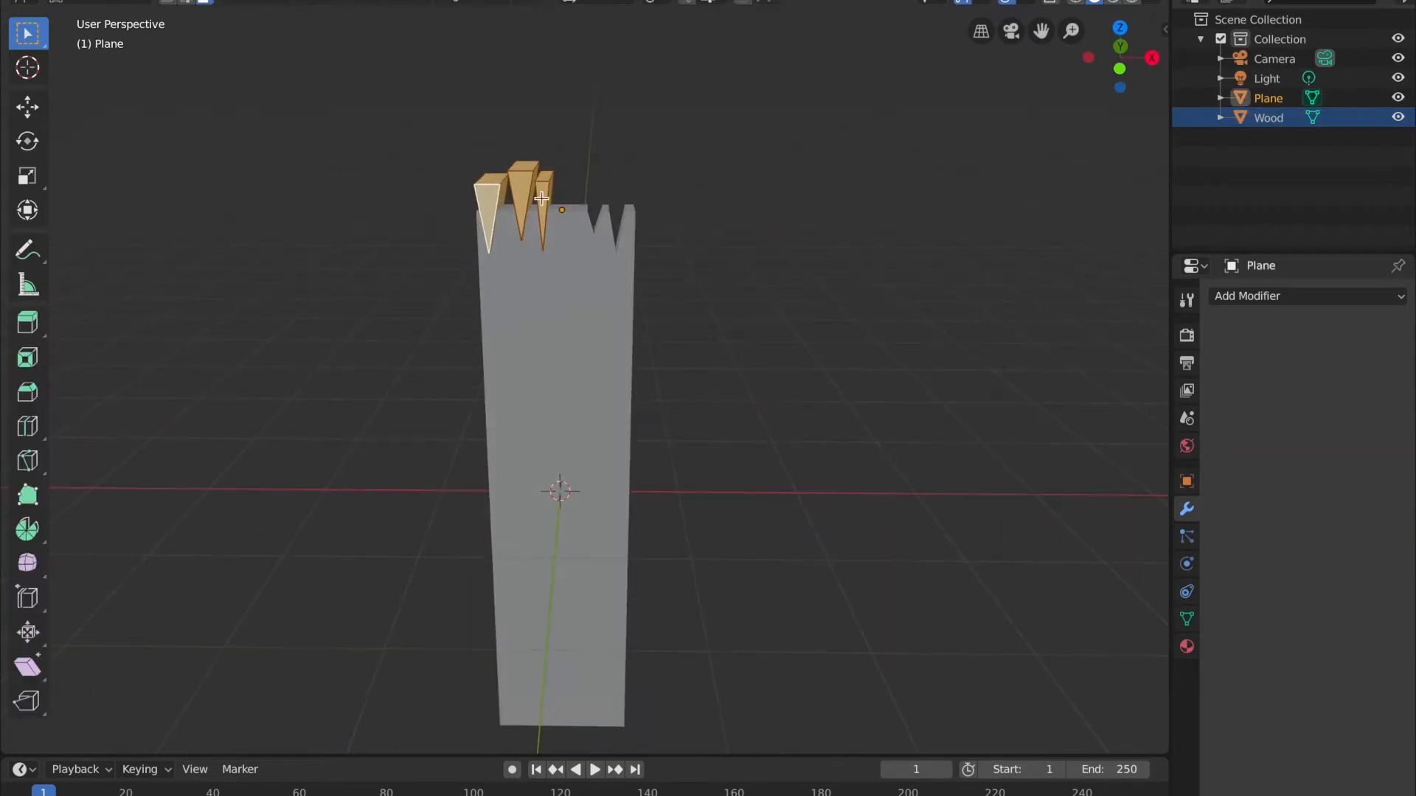
{"action": "left_click", "coordinate": [604, 178]}
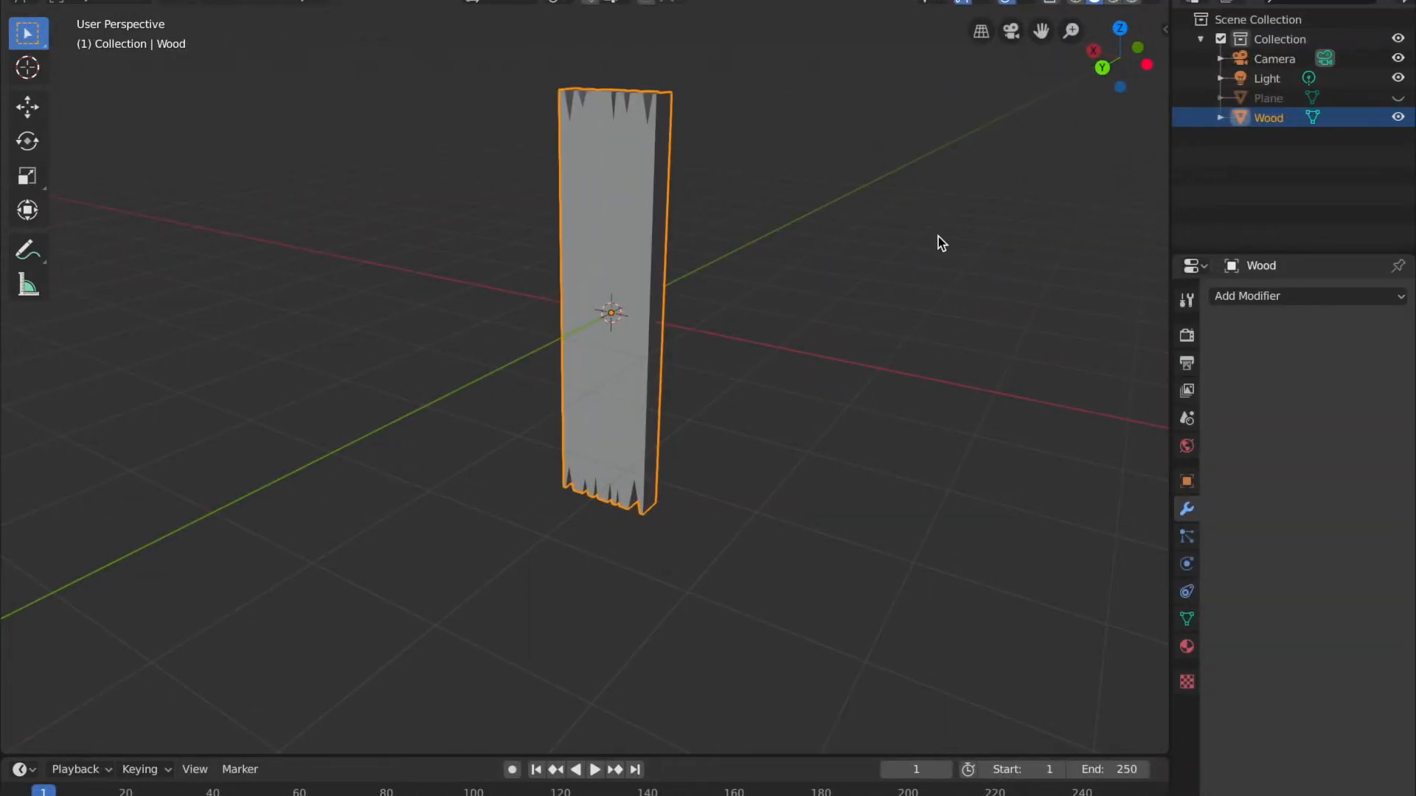
- Scale the notched Wood plank to adjust its thickness
{"action": "middle_click_drag", "start_coordinate": [938, 237], "coordinate": [863, 319]}
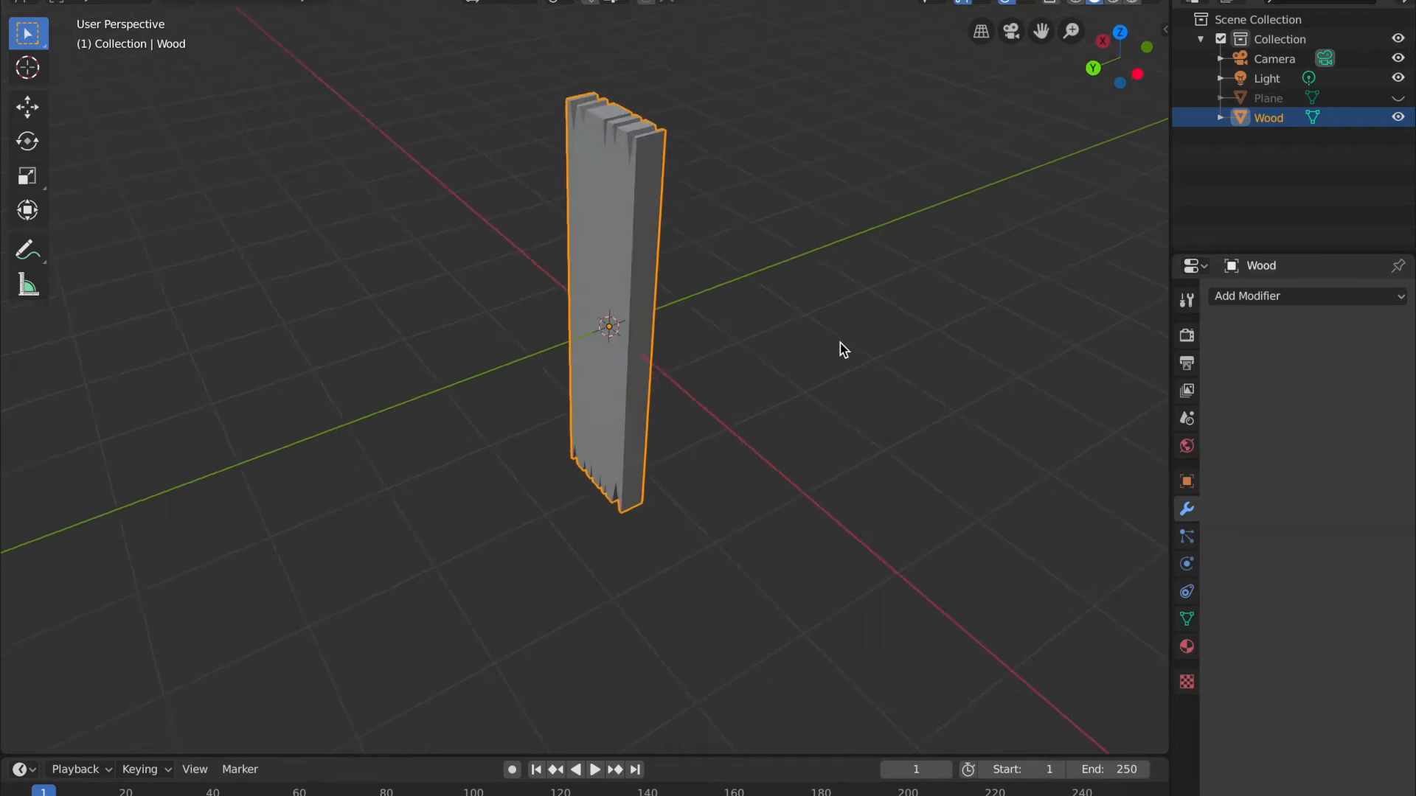
{"action": "key", "text": "s"}
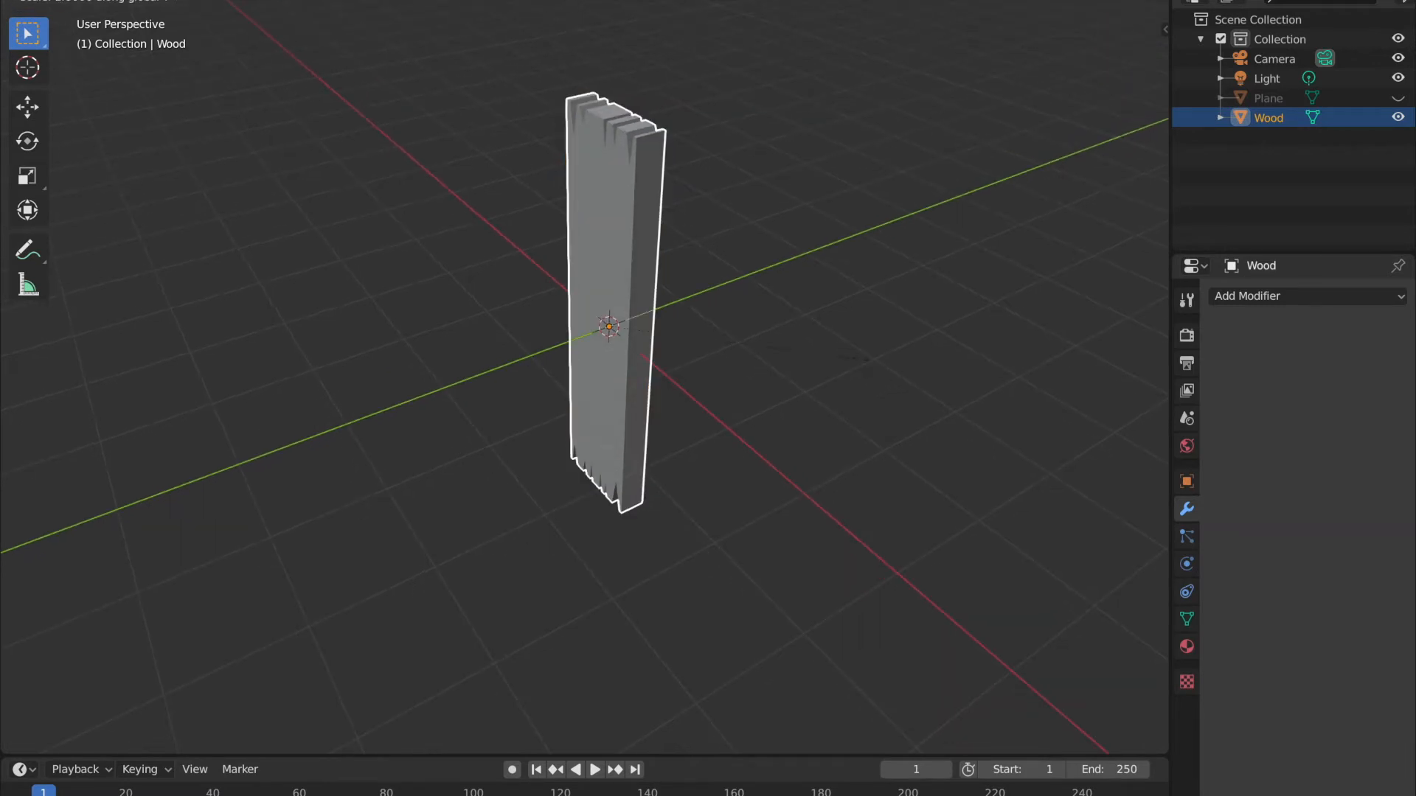
{"action": "left_click", "coordinate": [793, 377]}
{"action": "middle_click_drag", "start_coordinate": [794, 378], "coordinate": [749, 365]}
{"action": "key", "text": "s"}
{"action": "left_click", "coordinate": [749, 364]}
- Set up two side-by-side 3D viewports in back orthographic view and widen the first one slightly
{"action": "left_click", "coordinate": [1118, 74]}
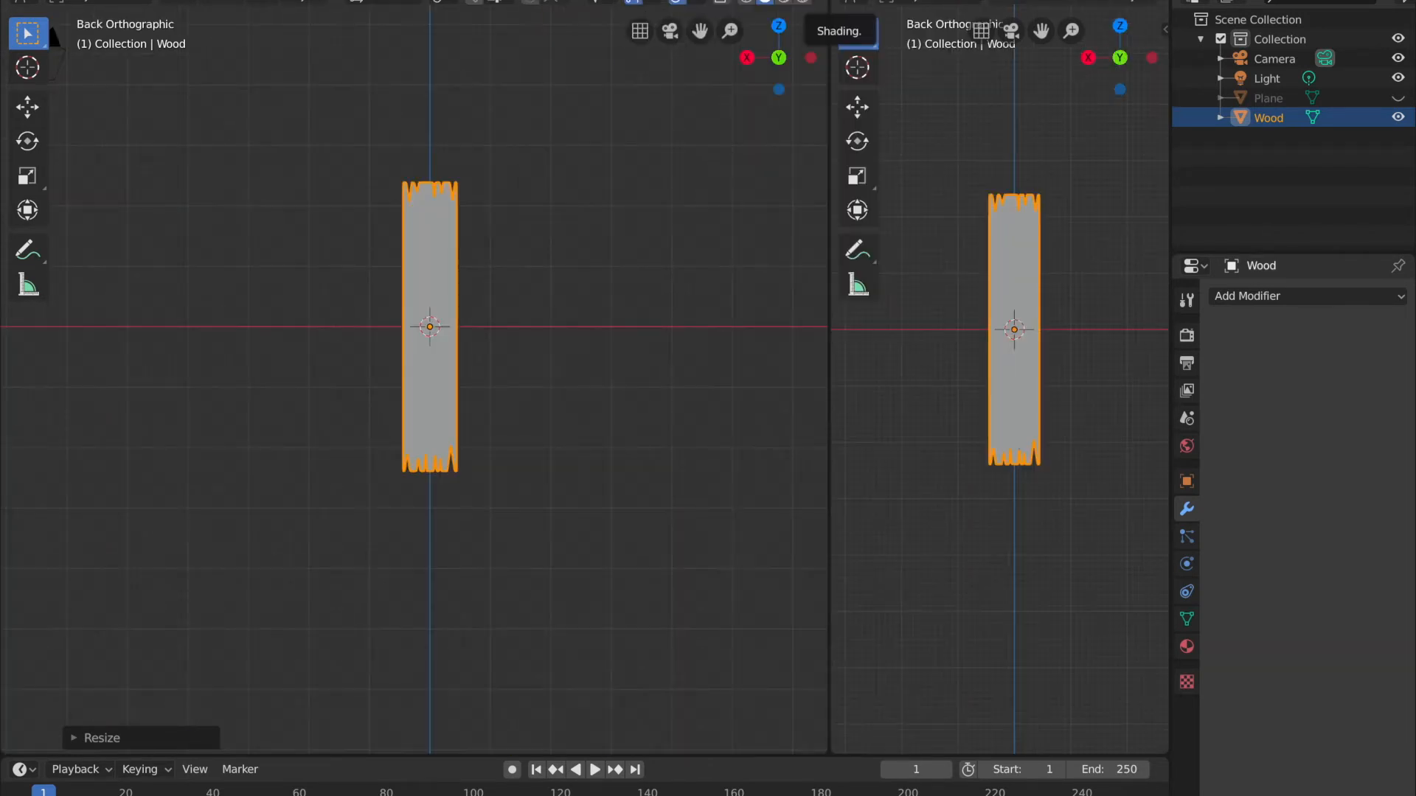
{"action": "left_click_drag", "start_coordinate": [828, 3], "coordinate": [859, 9]}
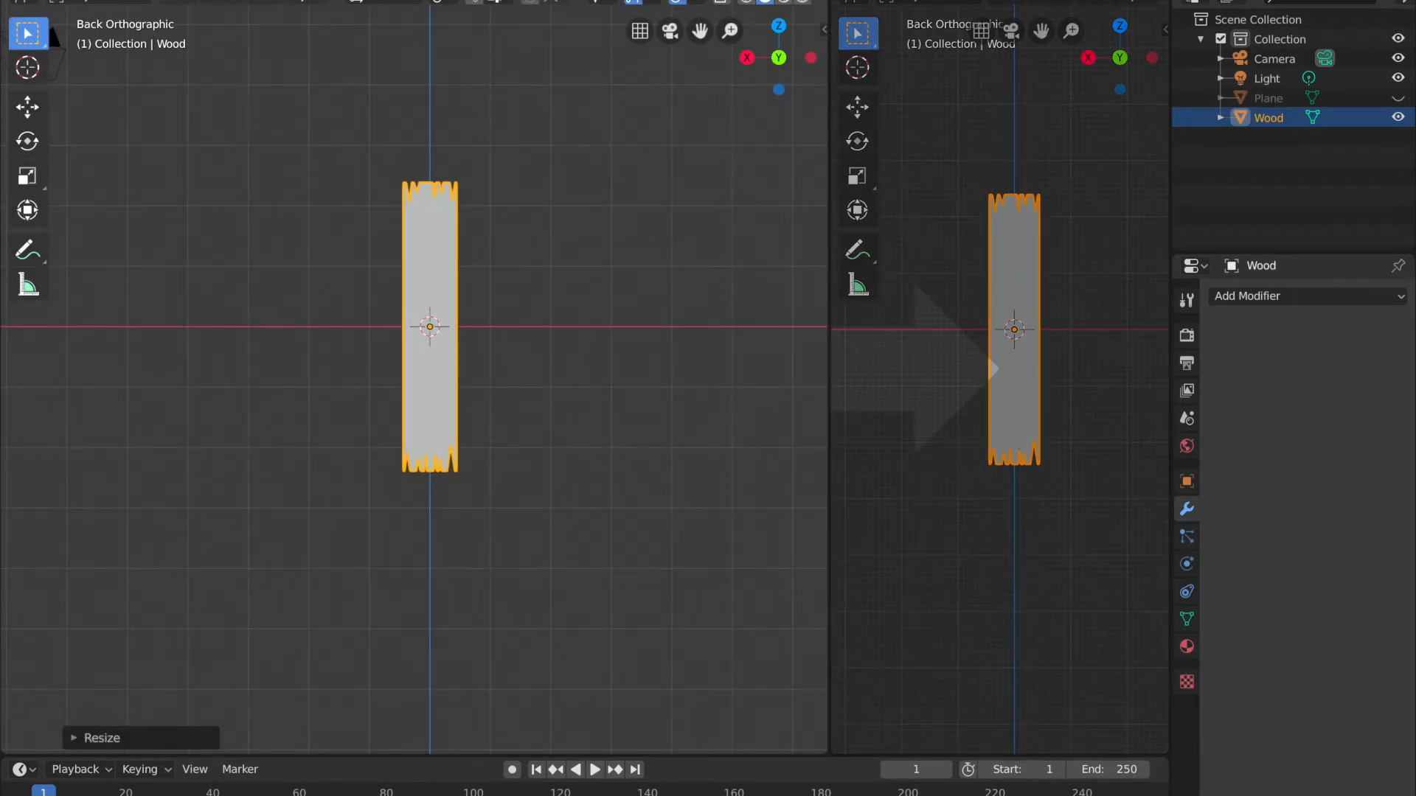
{"action": "left_click_drag", "start_coordinate": [859, 9], "coordinate": [870, 11]}
{"action": "left_click_drag", "start_coordinate": [1167, 4], "coordinate": [849, 9]}
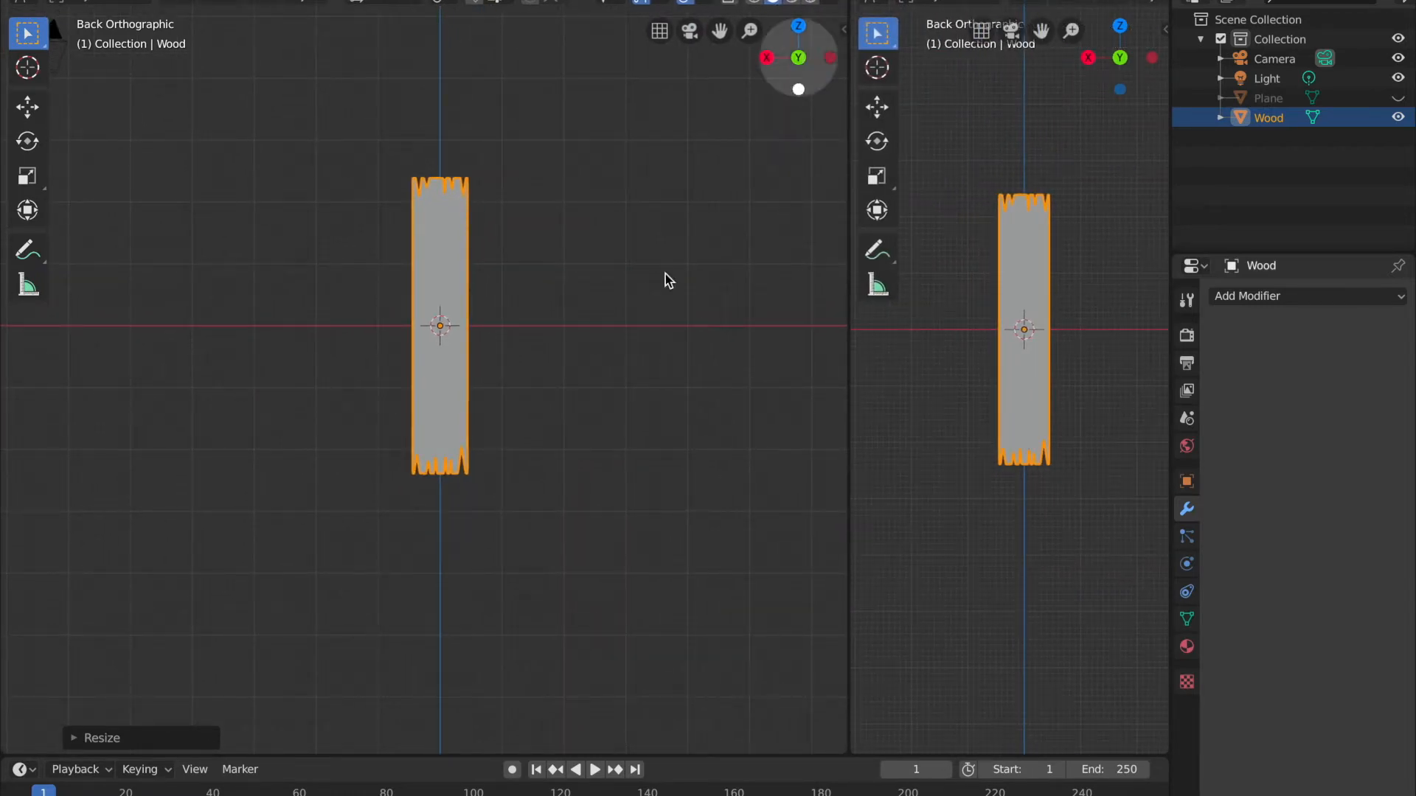
{"action": "mouse_move", "coordinate": [623, 793]}
{"action": "left_click", "coordinate": [145, 793]}
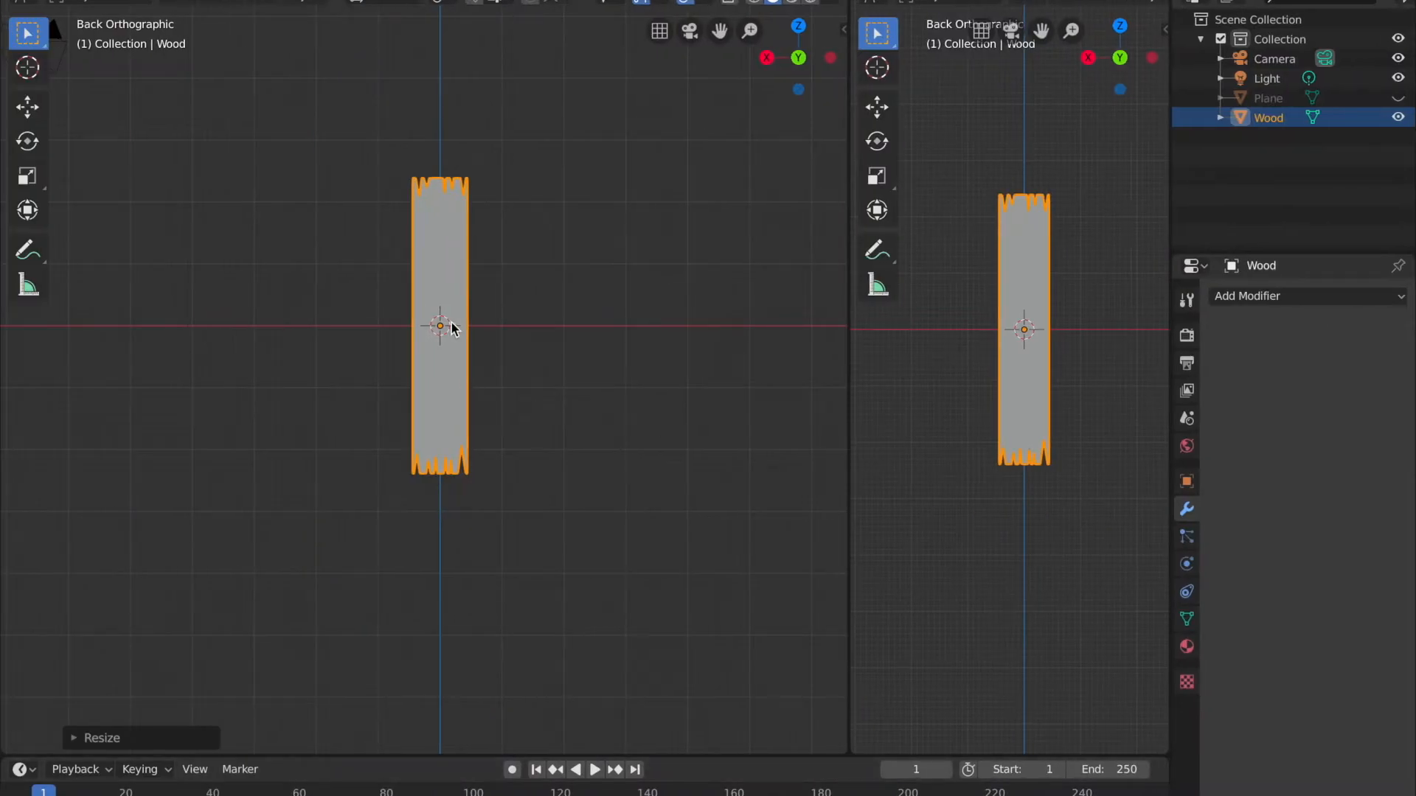
- Narrow the Wood plank by scaling it along X
{"action": "key", "text": "s"}
{"action": "key", "text": "x"}
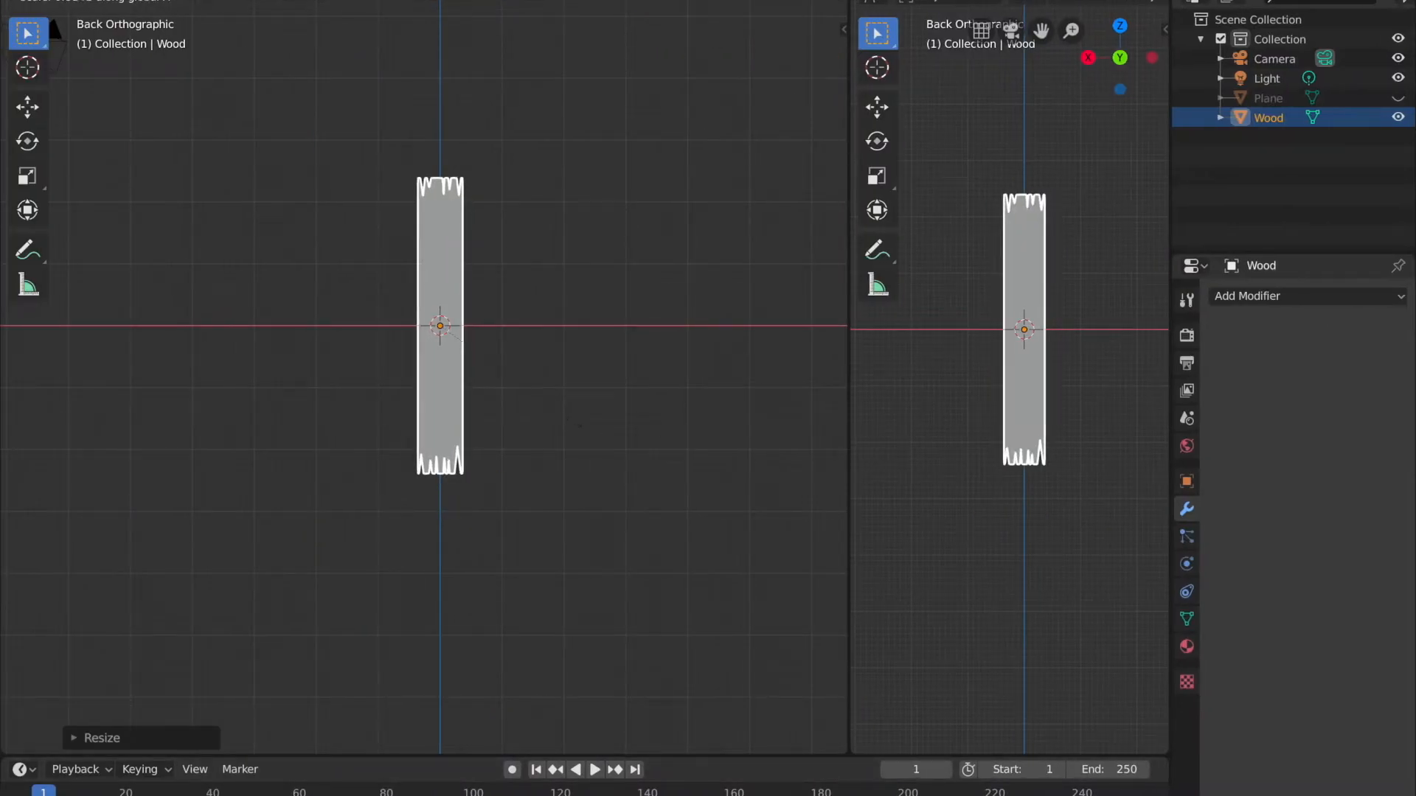
{"action": "left_click", "coordinate": [570, 418]}
{"action": "key", "text": "Tab"}
{"action": "left_click", "coordinate": [442, 383]}
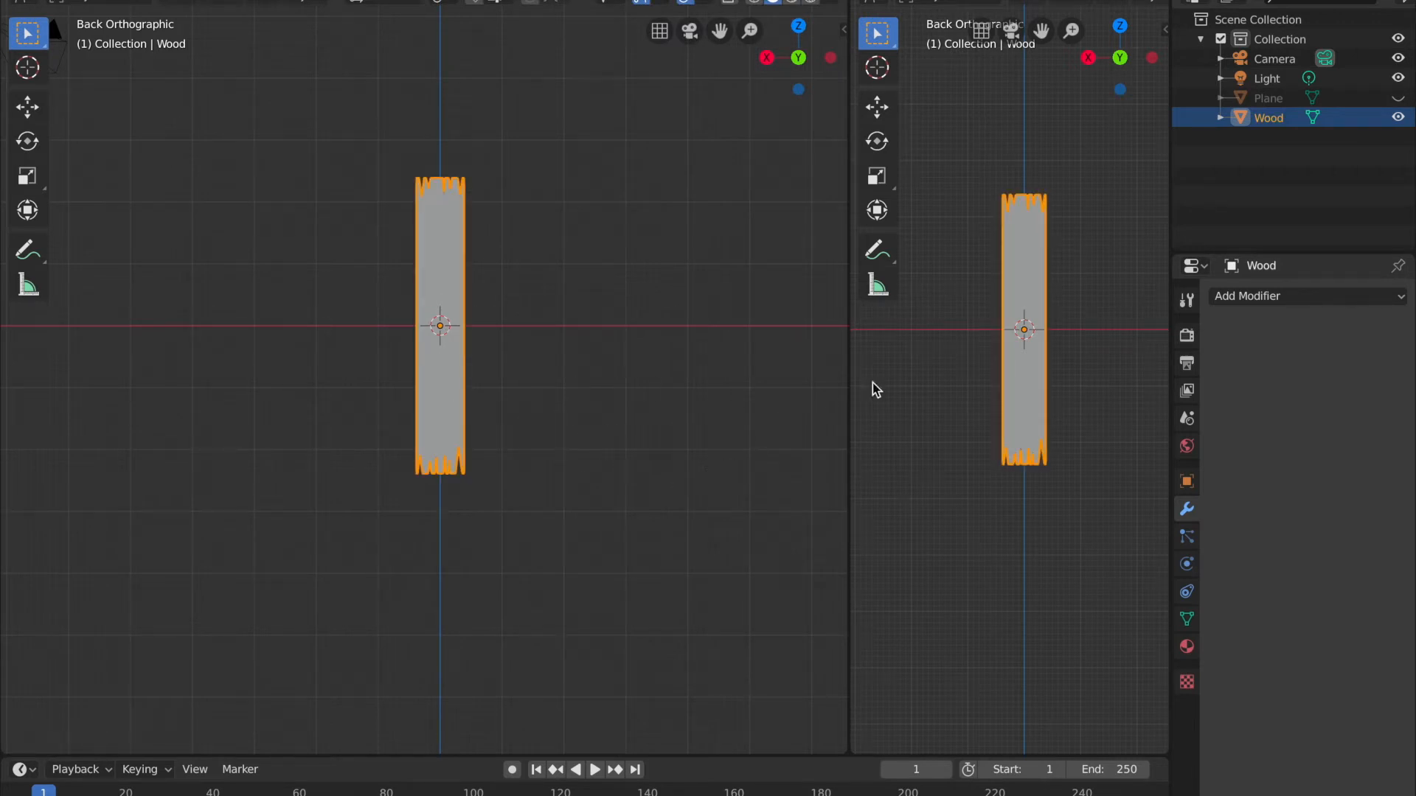
- Duplicate the plank and move the copy along X so it stands beside the original with a narrow gap
{"action": "middle_click_drag", "start_coordinate": [1054, 431], "coordinate": [1052, 433]}
{"action": "middle_click_drag", "start_coordinate": [1067, 355], "coordinate": [1005, 492], "text": "shift"}
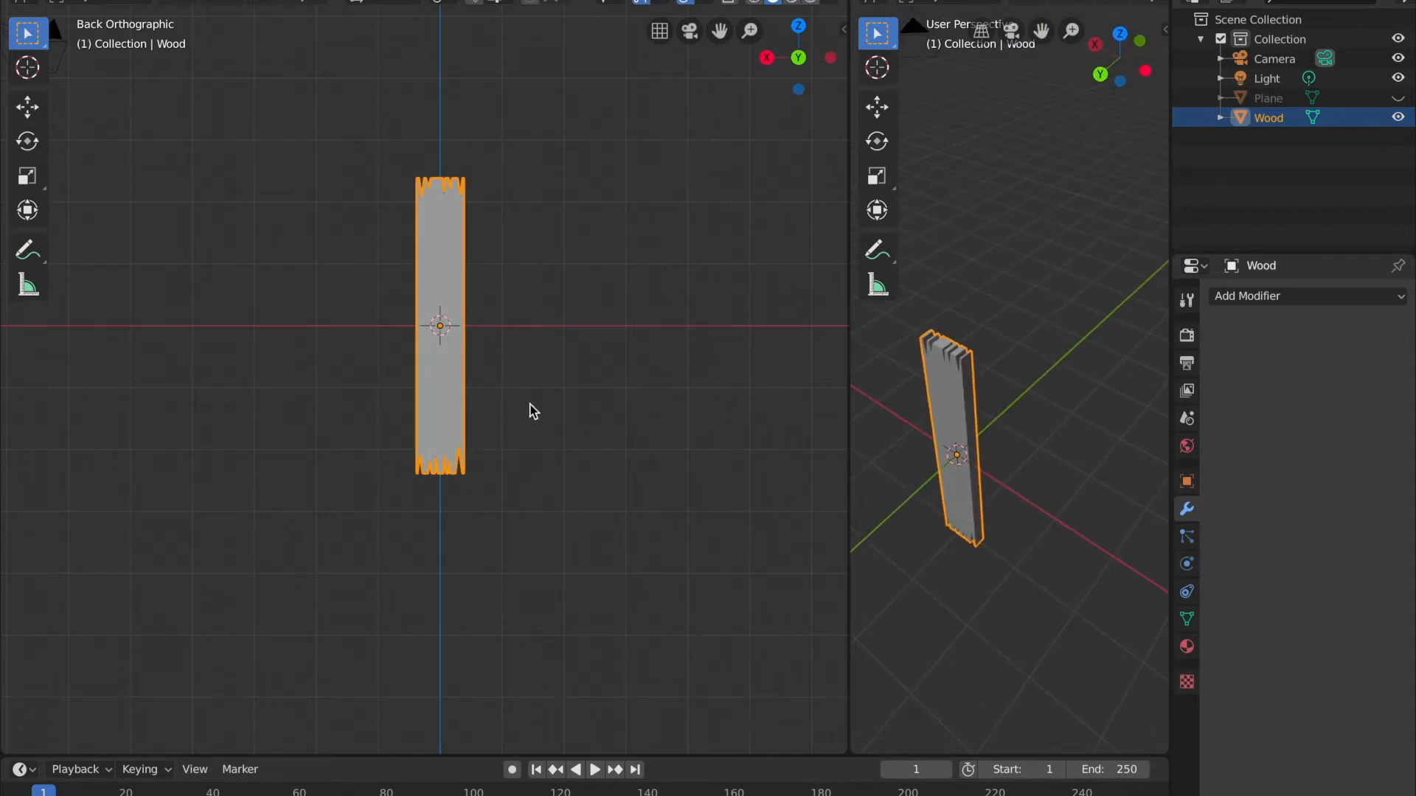
{"action": "key", "text": "shift+d"}
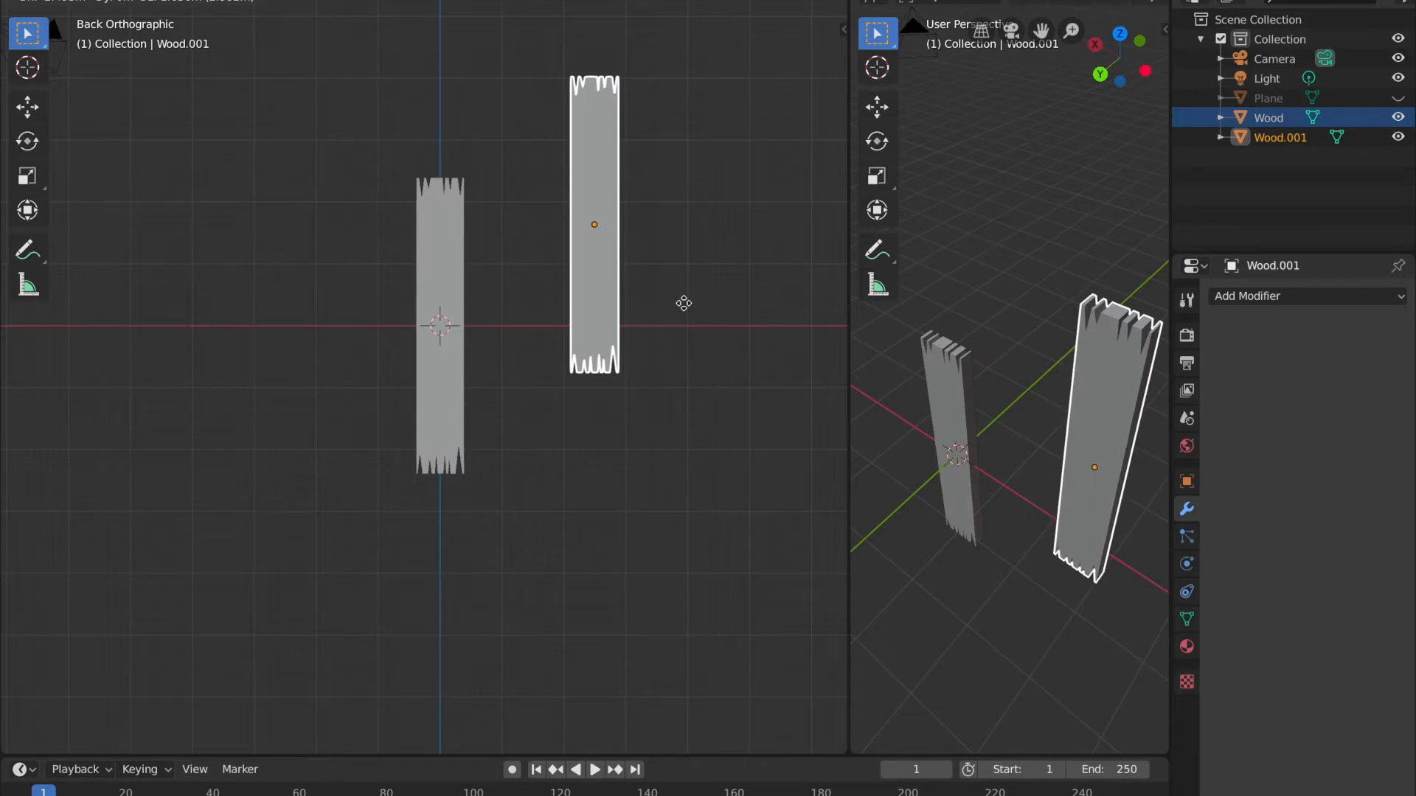
{"action": "right_click", "coordinate": [683, 303]}
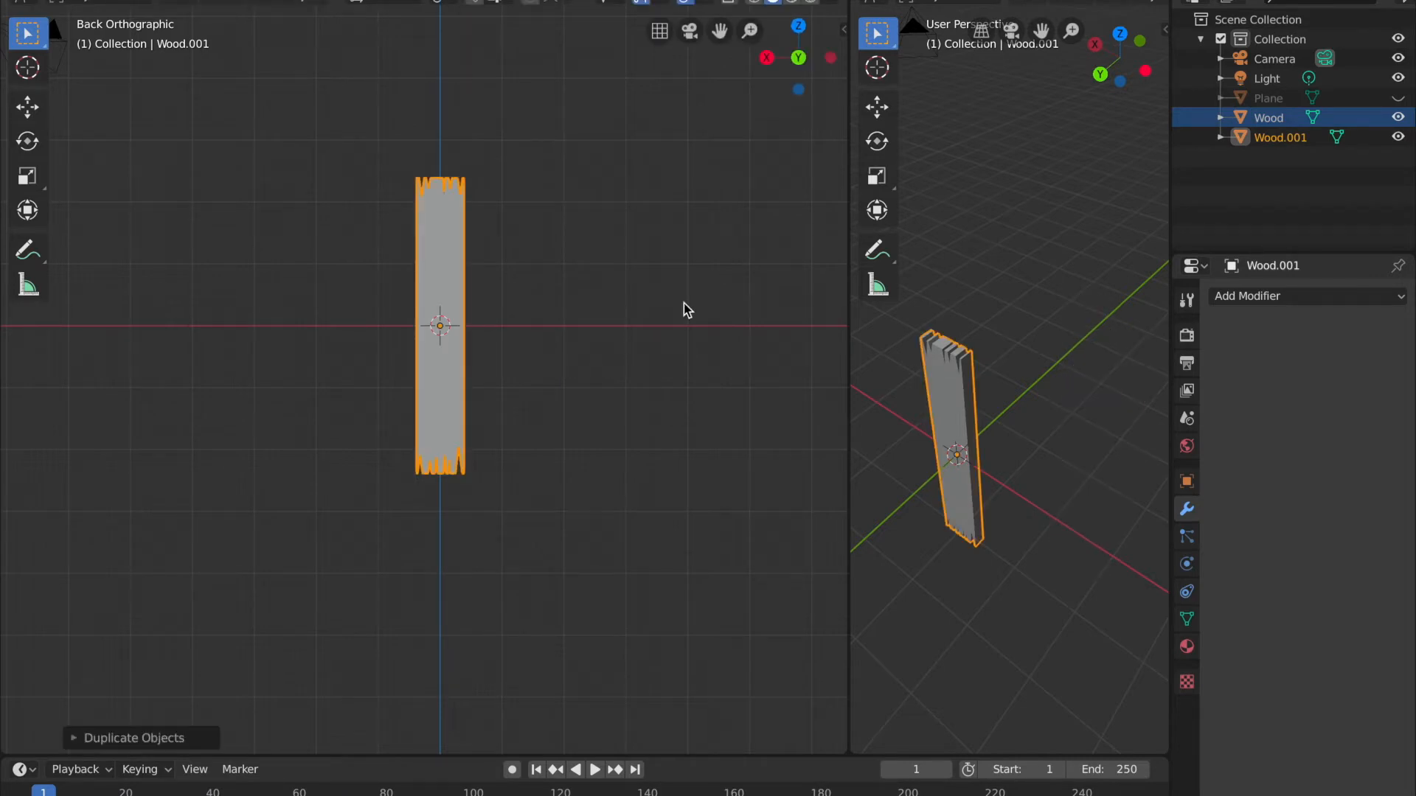
{"action": "key", "text": "g"}
{"action": "key", "text": "x"}
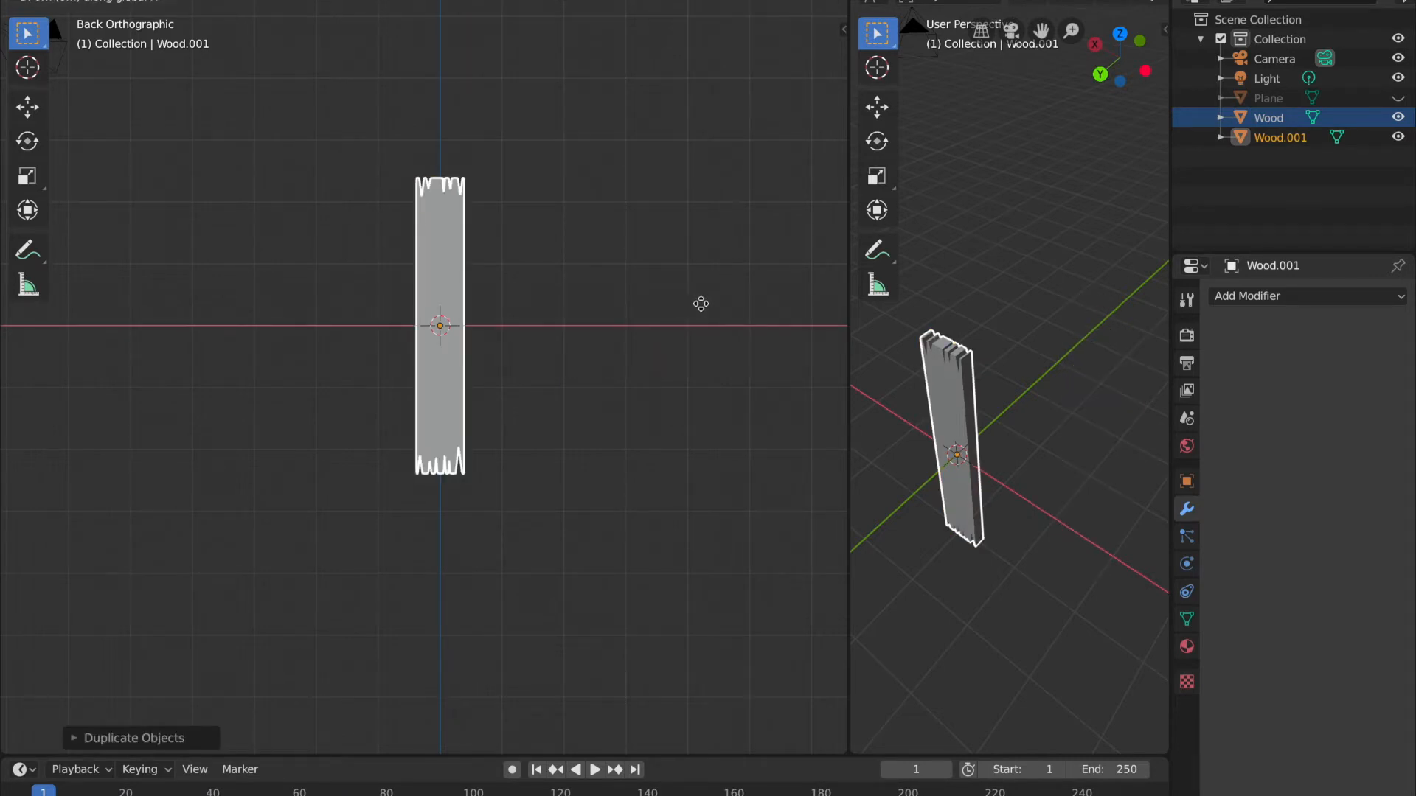
{"action": "left_click", "coordinate": [737, 313]}
- Duplicate the second plank and place the copy as the third in the row with the same narrow gap
{"action": "key", "text": "shift+d"}
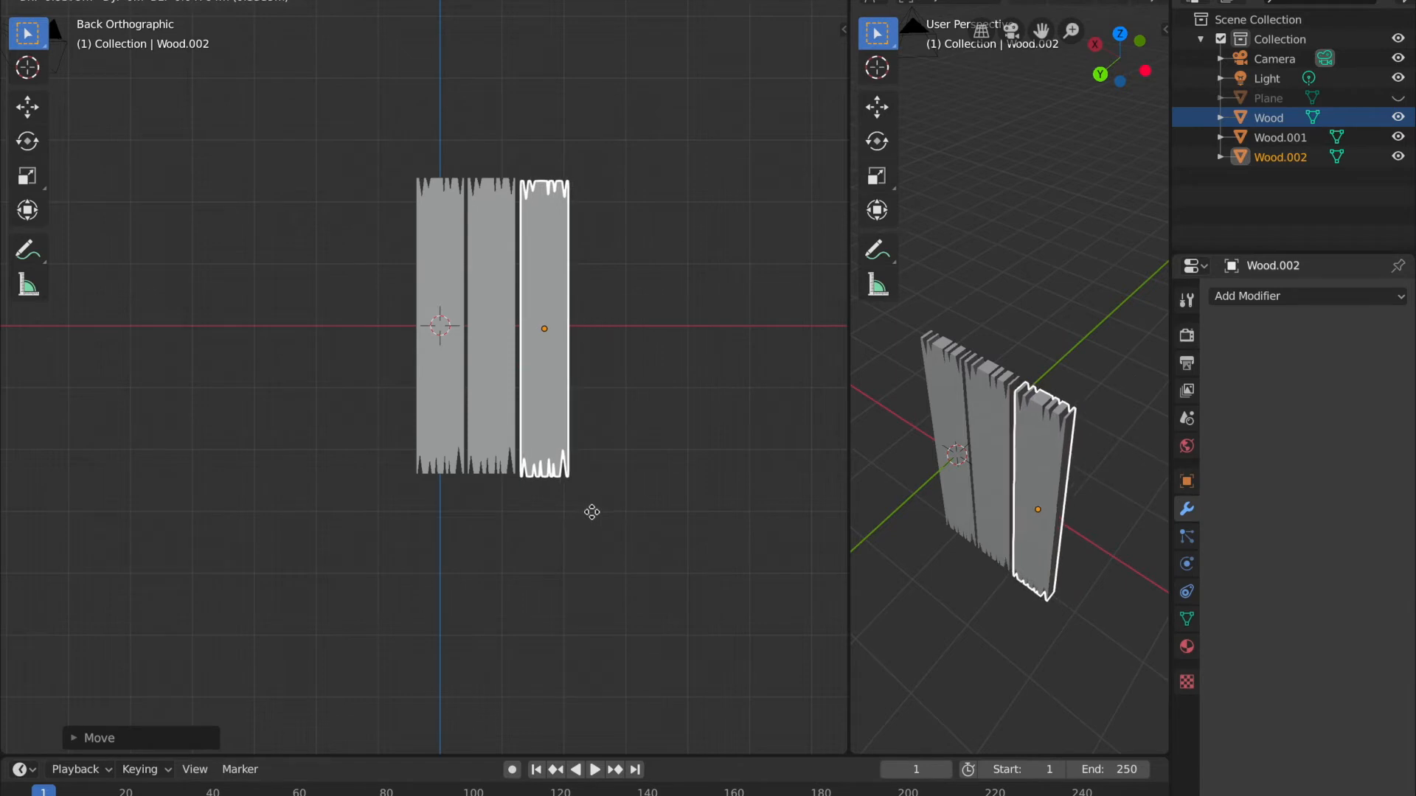
{"action": "left_click", "coordinate": [593, 513]}
{"action": "middle_click_drag", "start_coordinate": [593, 518], "coordinate": [592, 520]}
{"action": "left_click", "coordinate": [785, 69]}
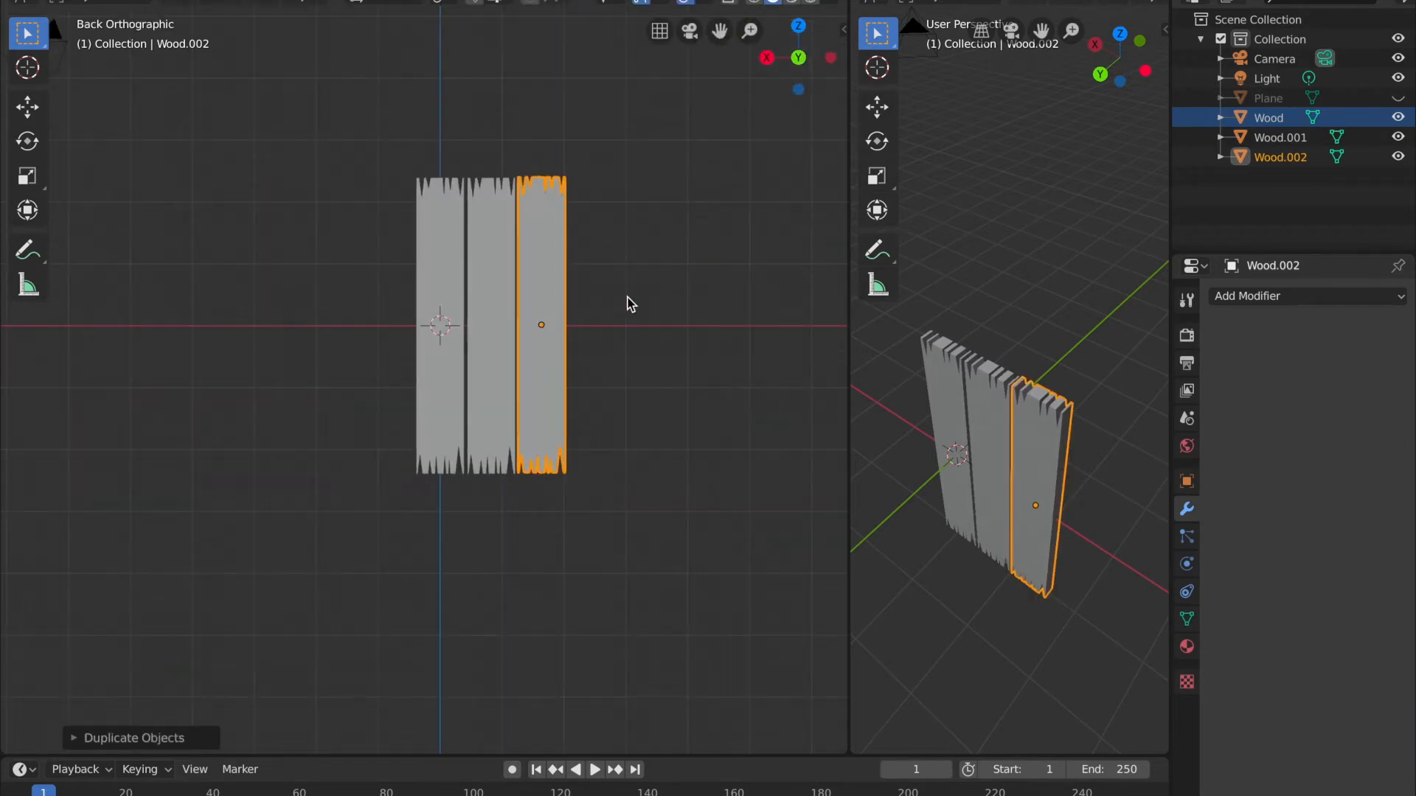
{"action": "middle_click_drag", "start_coordinate": [1040, 512], "coordinate": [1039, 514]}
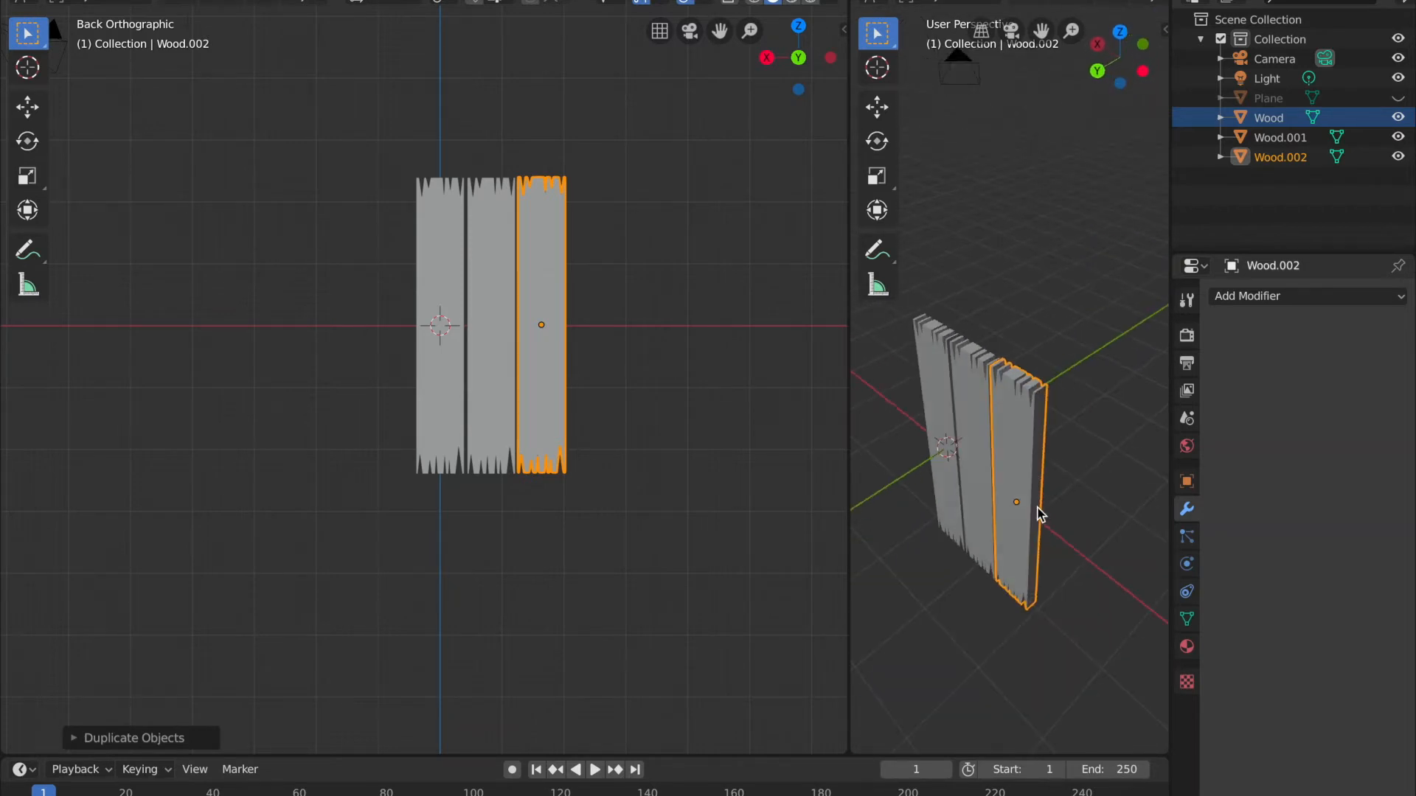
- Add three more plank copies, placing one beside the third plank and one at each end of the row
{"action": "key", "text": "shift+d"}
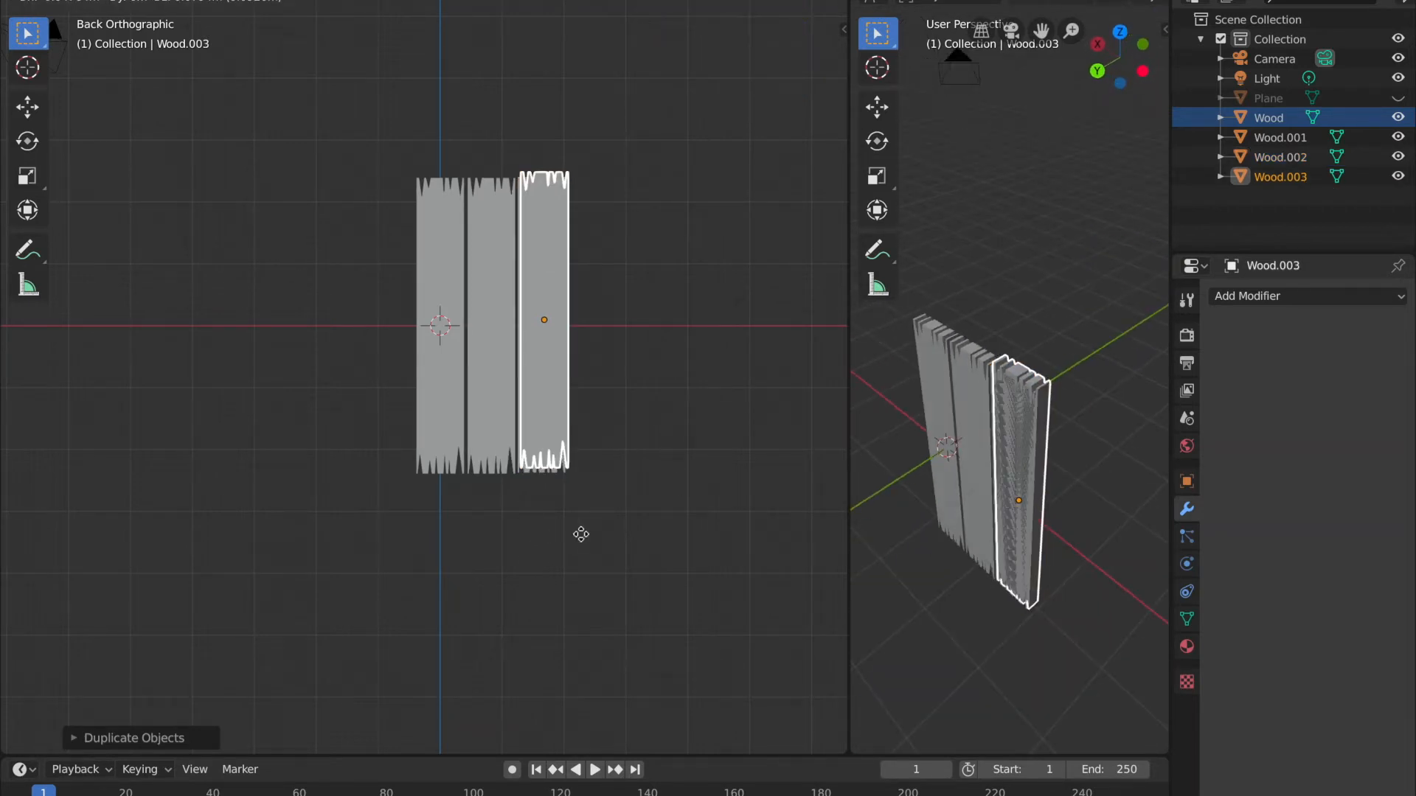
{"action": "left_click", "coordinate": [589, 556]}
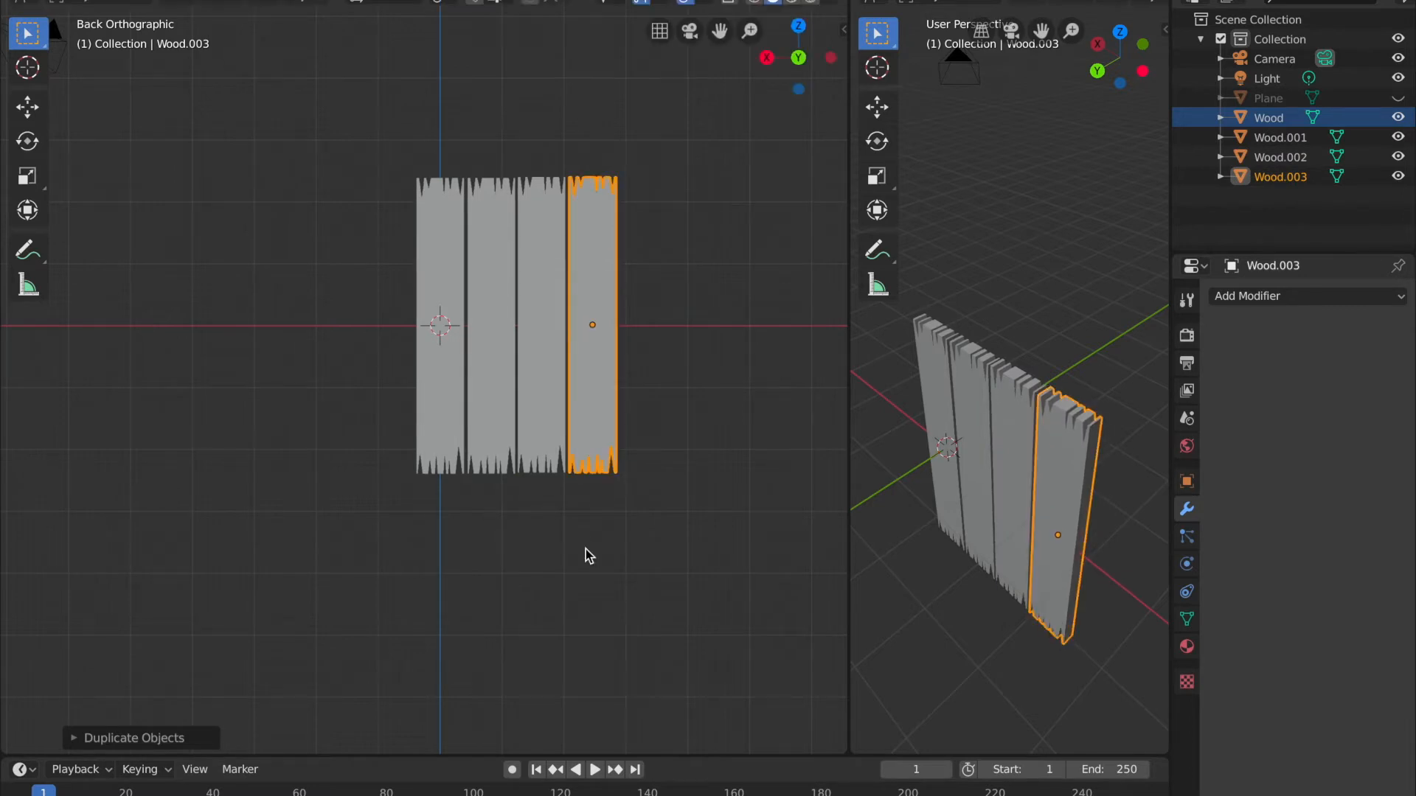
{"action": "key", "text": "shift+d"}
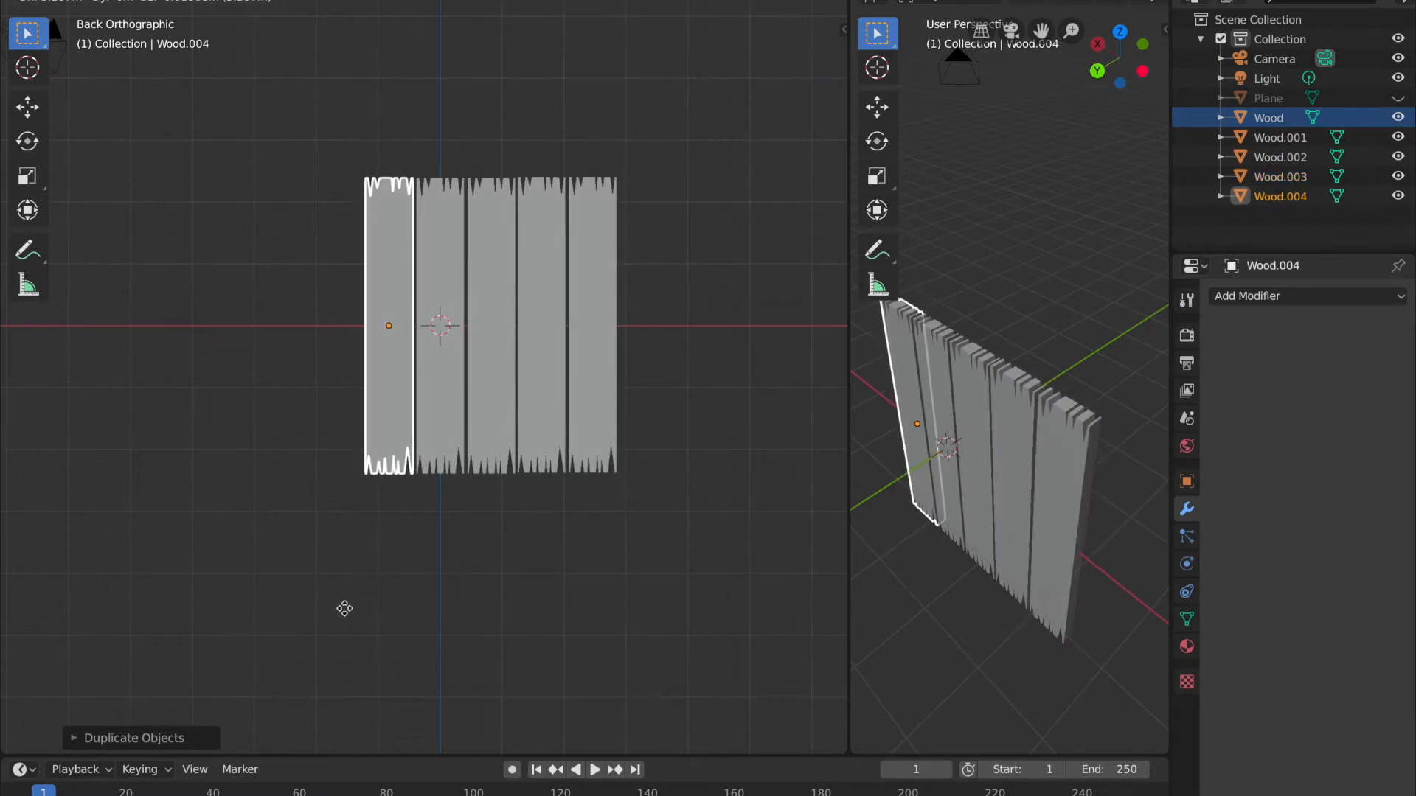
{"action": "left_click", "coordinate": [344, 608]}
{"action": "key", "text": "shift+d"}
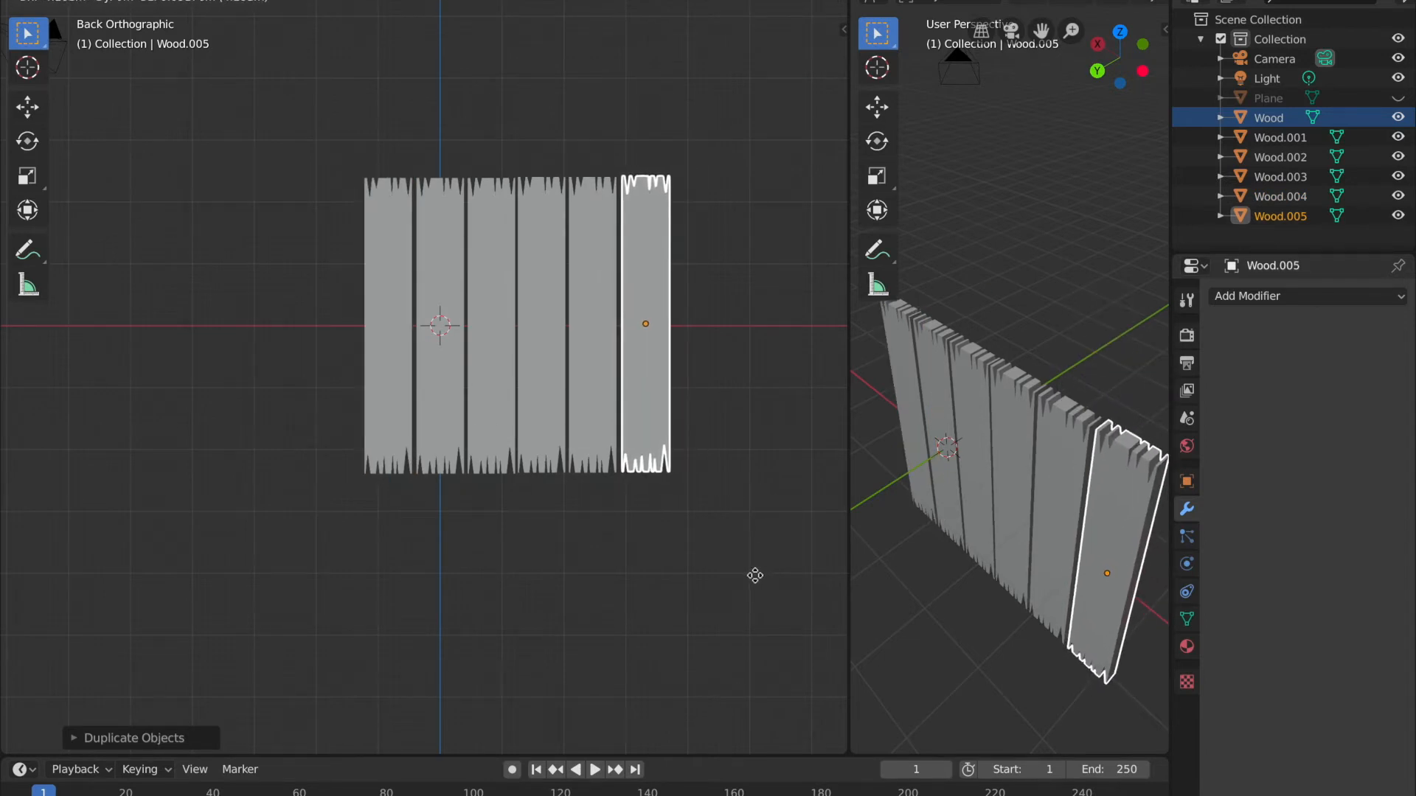
{"action": "left_click", "coordinate": [755, 580]}
- Examine the row of planks and their notched ends from several angles
{"action": "left_click", "coordinate": [440, 379]}
{"action": "left_click", "coordinate": [554, 377]}
{"action": "left_click", "coordinate": [555, 377]}
{"action": "left_click", "coordinate": [596, 374]}
{"action": "left_click", "coordinate": [637, 372]}
{"action": "middle_click_drag", "start_coordinate": [658, 499], "coordinate": [383, 472]}
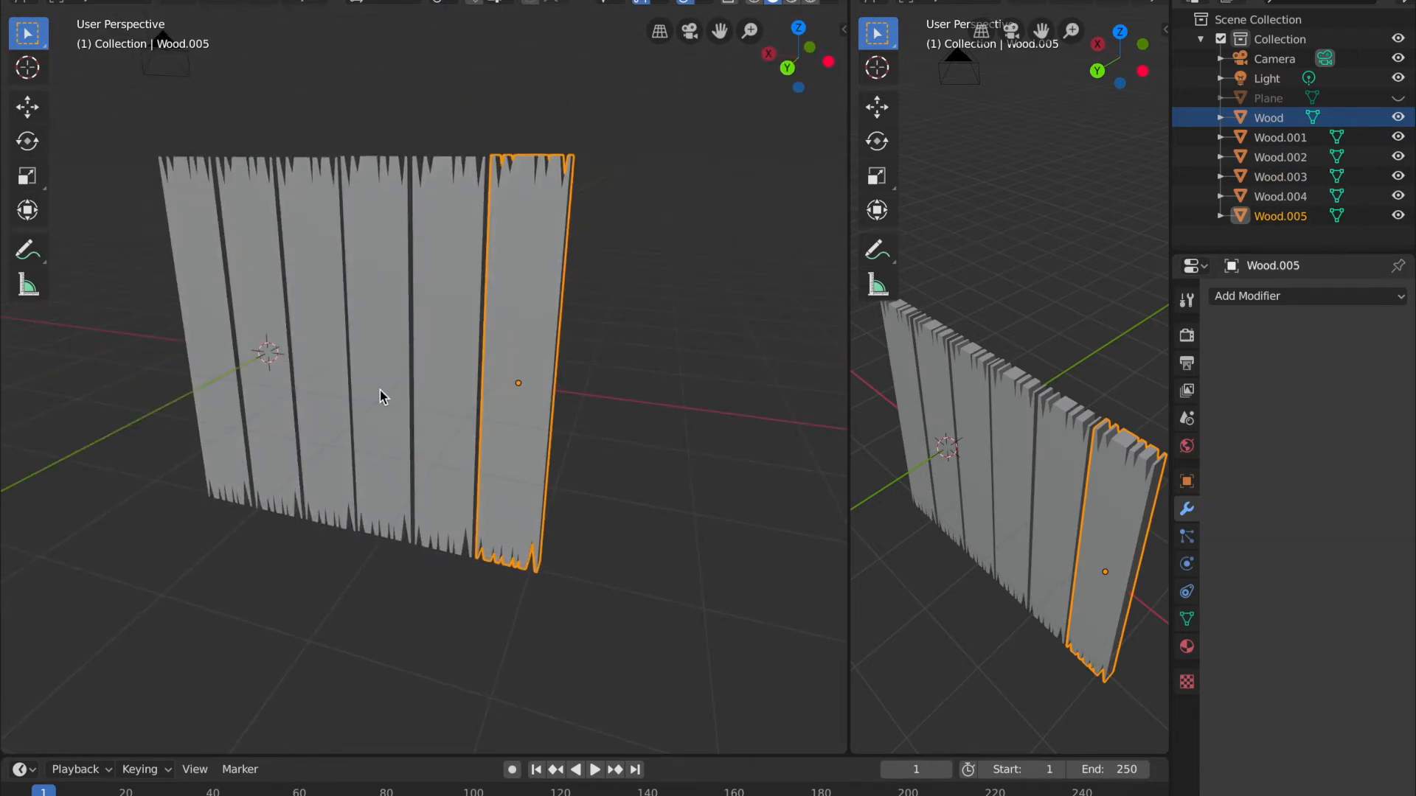
{"action": "middle_click_drag", "start_coordinate": [502, 434], "coordinate": [492, 503]}
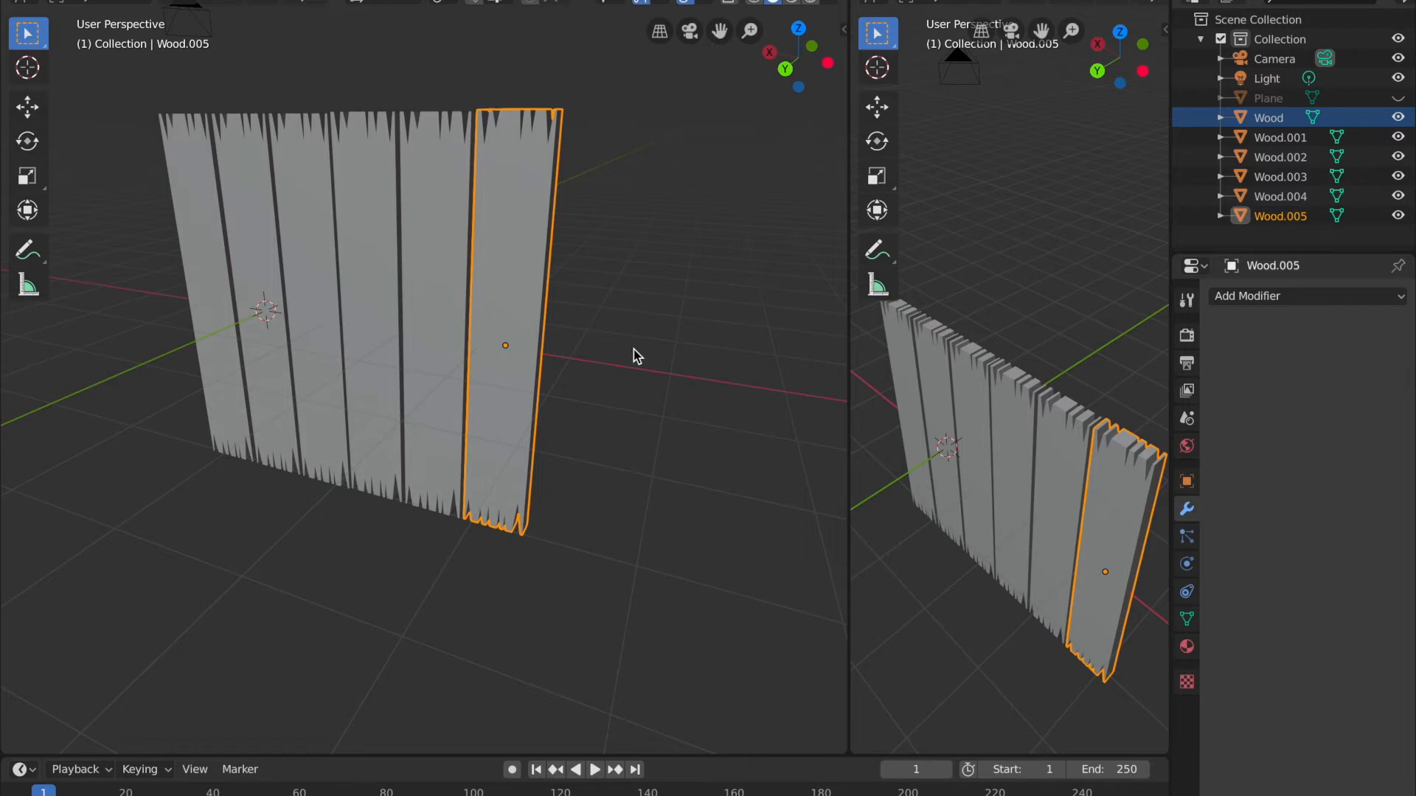
{"action": "middle_click_drag", "start_coordinate": [609, 466], "coordinate": [539, 295]}
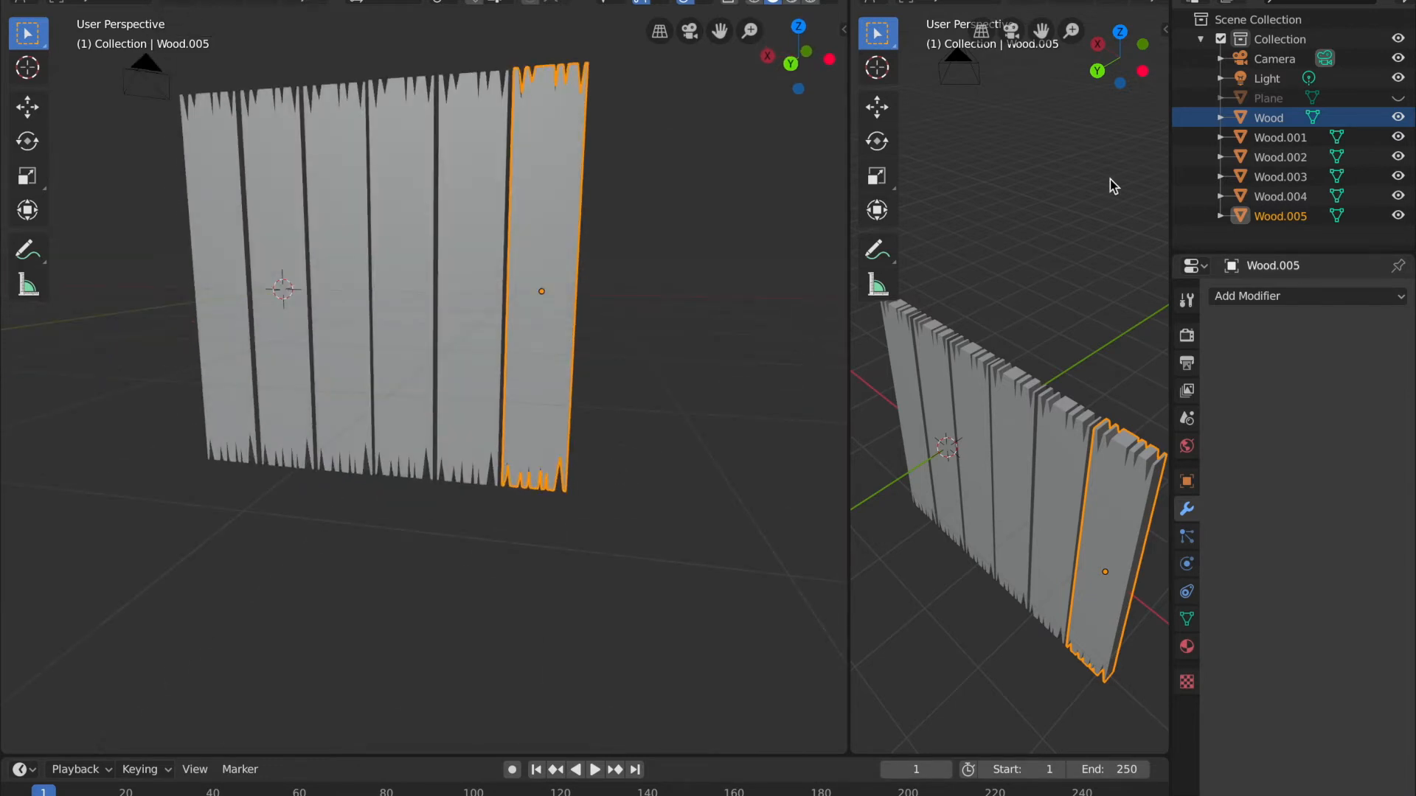
{"action": "scroll", "coordinate": [348, 321], "scroll_direction": "down", "scroll_amount": 3}
{"action": "scroll", "coordinate": [336, 328], "scroll_direction": "up", "scroll_amount": 2}
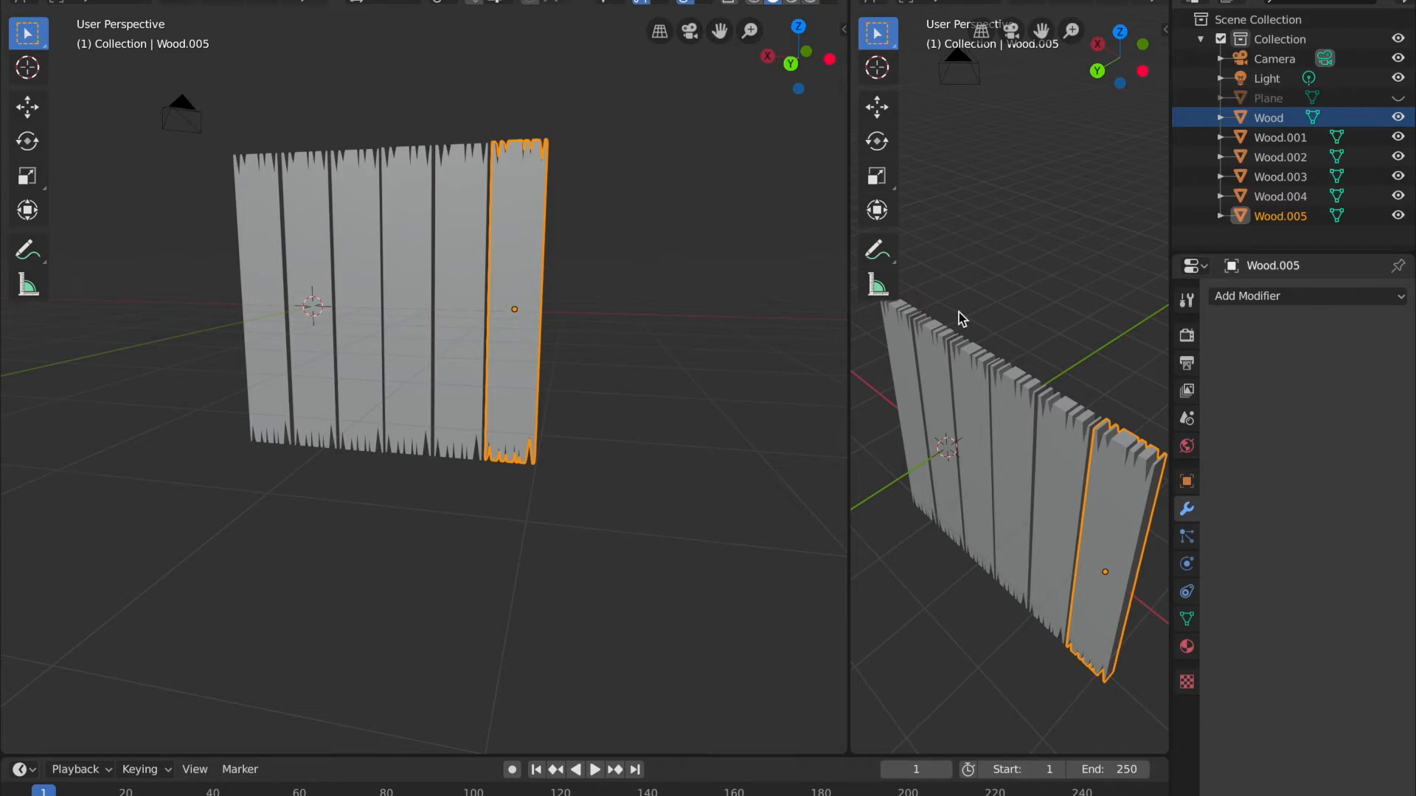
- Unhide the wedge Plane and select the wedges at the bottom of the plank row
{"action": "left_click", "coordinate": [793, 63]}
{"action": "scroll", "coordinate": [587, 242], "scroll_direction": "up", "scroll_amount": 4}
{"action": "middle_click_drag", "start_coordinate": [519, 419], "coordinate": [375, 793], "text": "shift"}
{"action": "left_click", "coordinate": [1398, 98]}
{"action": "key", "text": "Home"}
{"action": "left_click", "coordinate": [226, 606]}
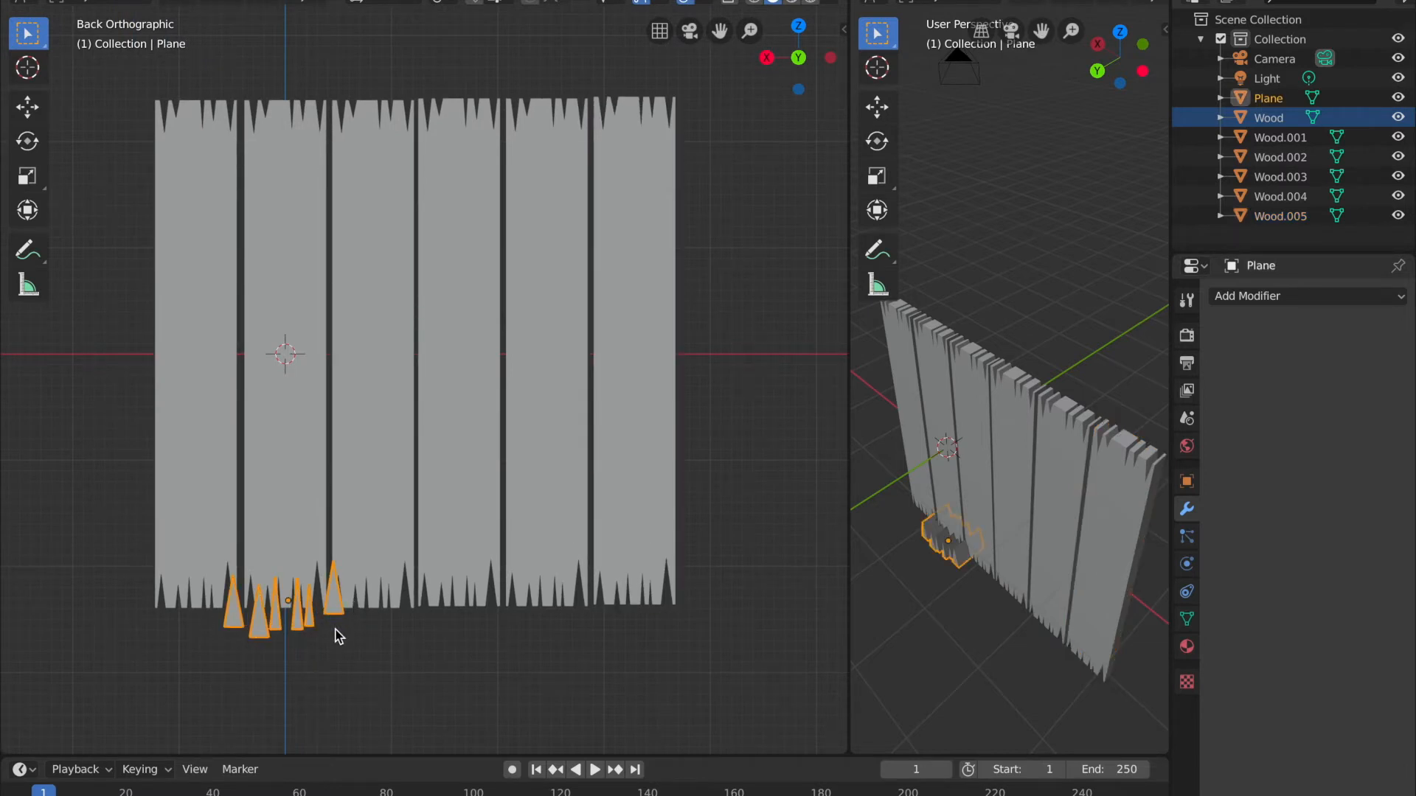
{"action": "middle_click_drag", "start_coordinate": [482, 547], "coordinate": [464, 540]}
{"action": "scroll", "coordinate": [524, 565], "scroll_direction": "down", "scroll_amount": 8}
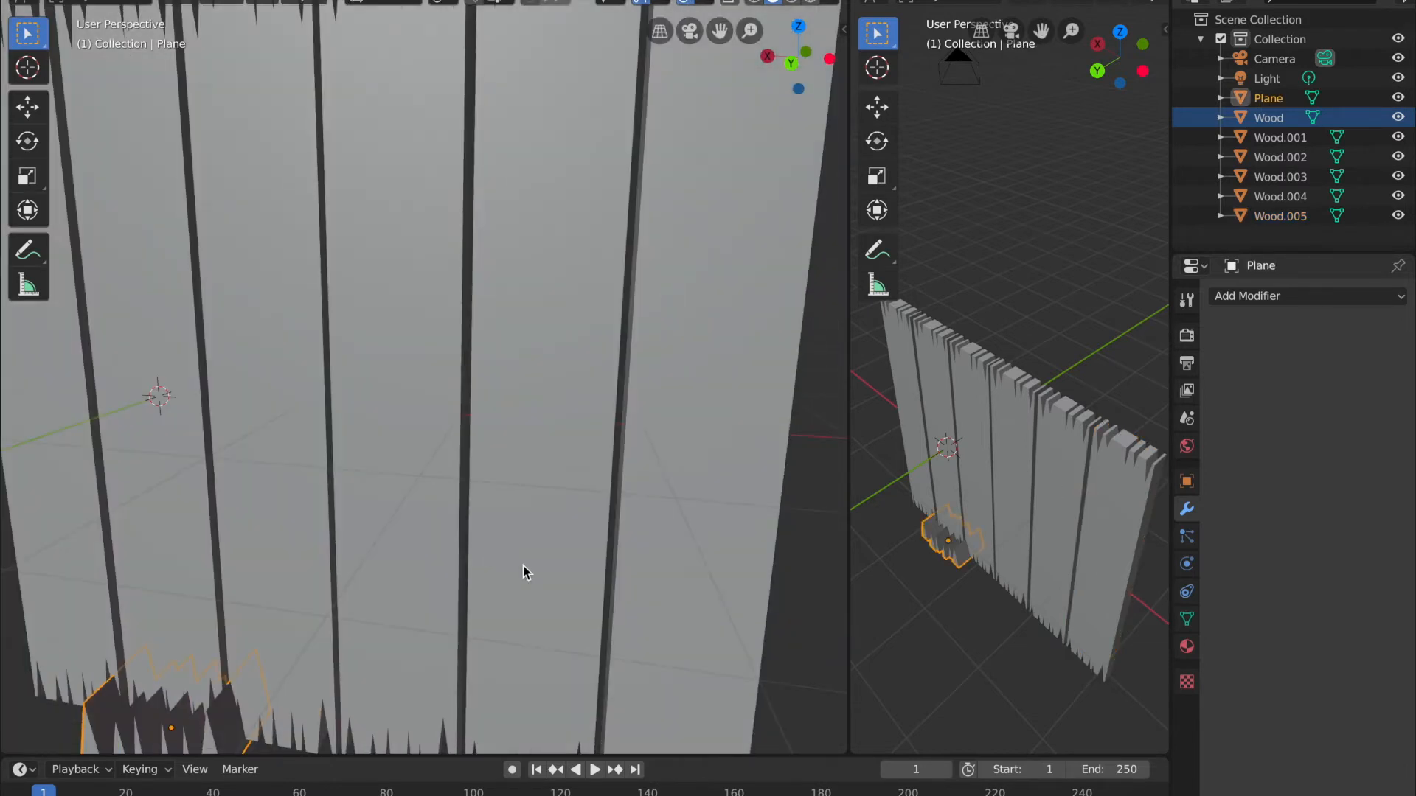
{"action": "left_click", "coordinate": [575, 448]}
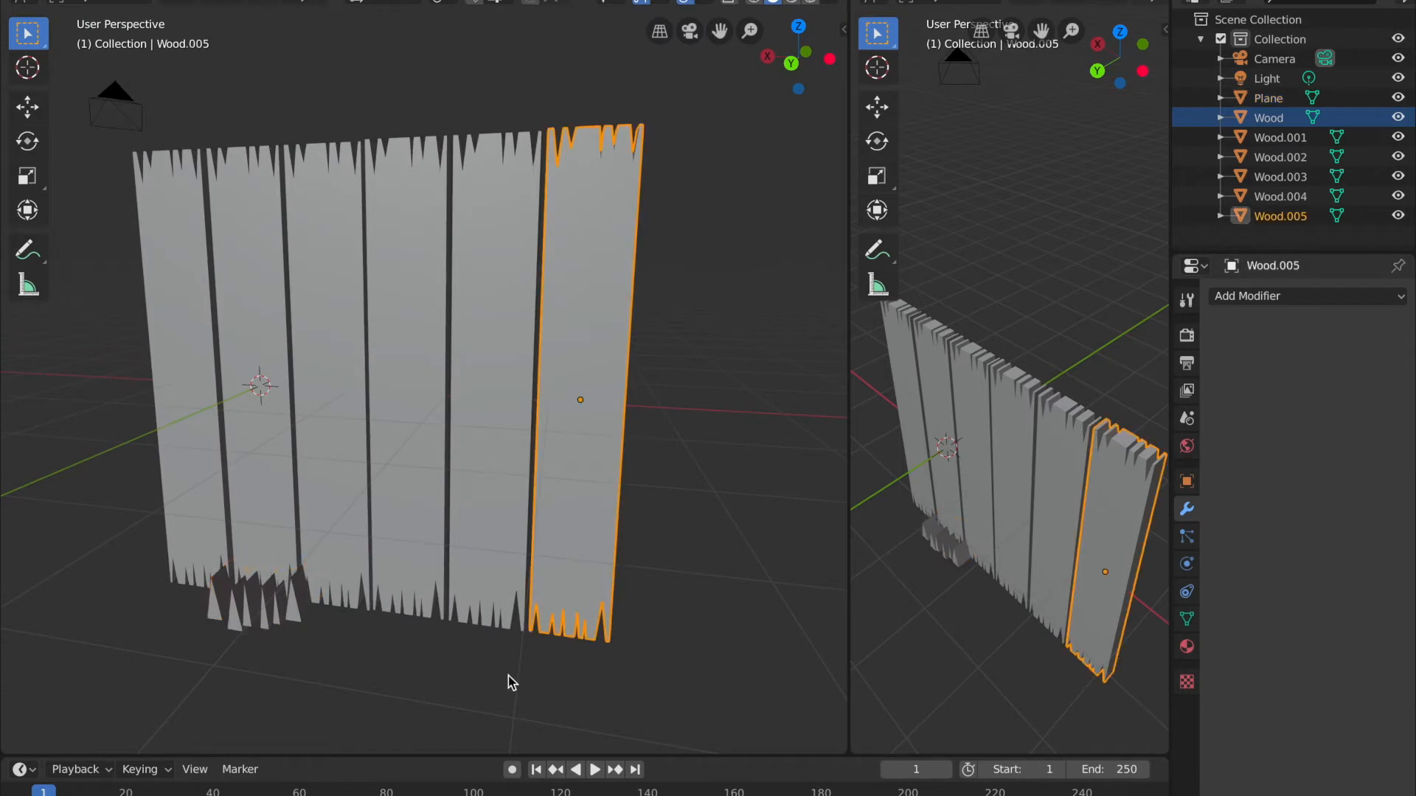
{"action": "left_click", "coordinate": [1248, 298]}
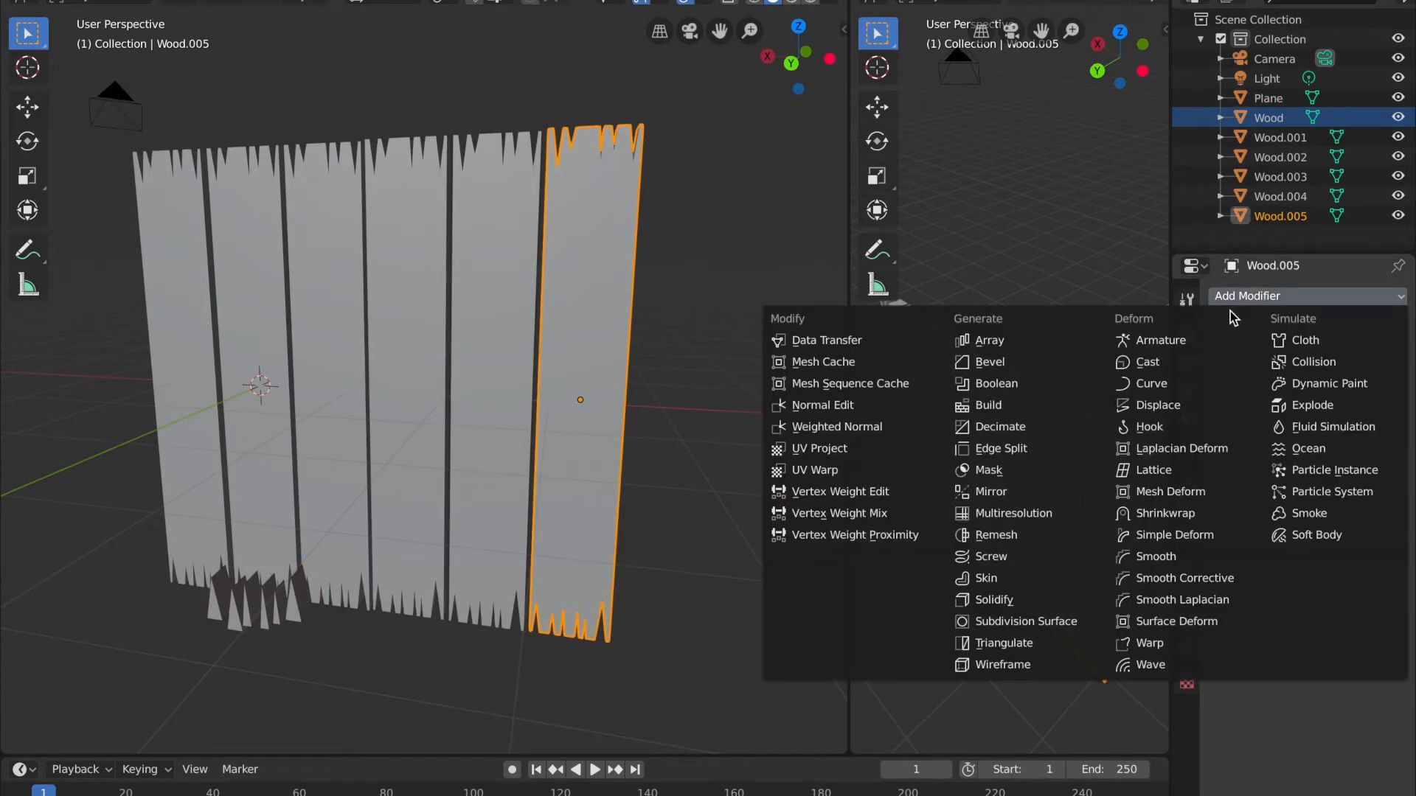
{"action": "left_click", "coordinate": [993, 383]}
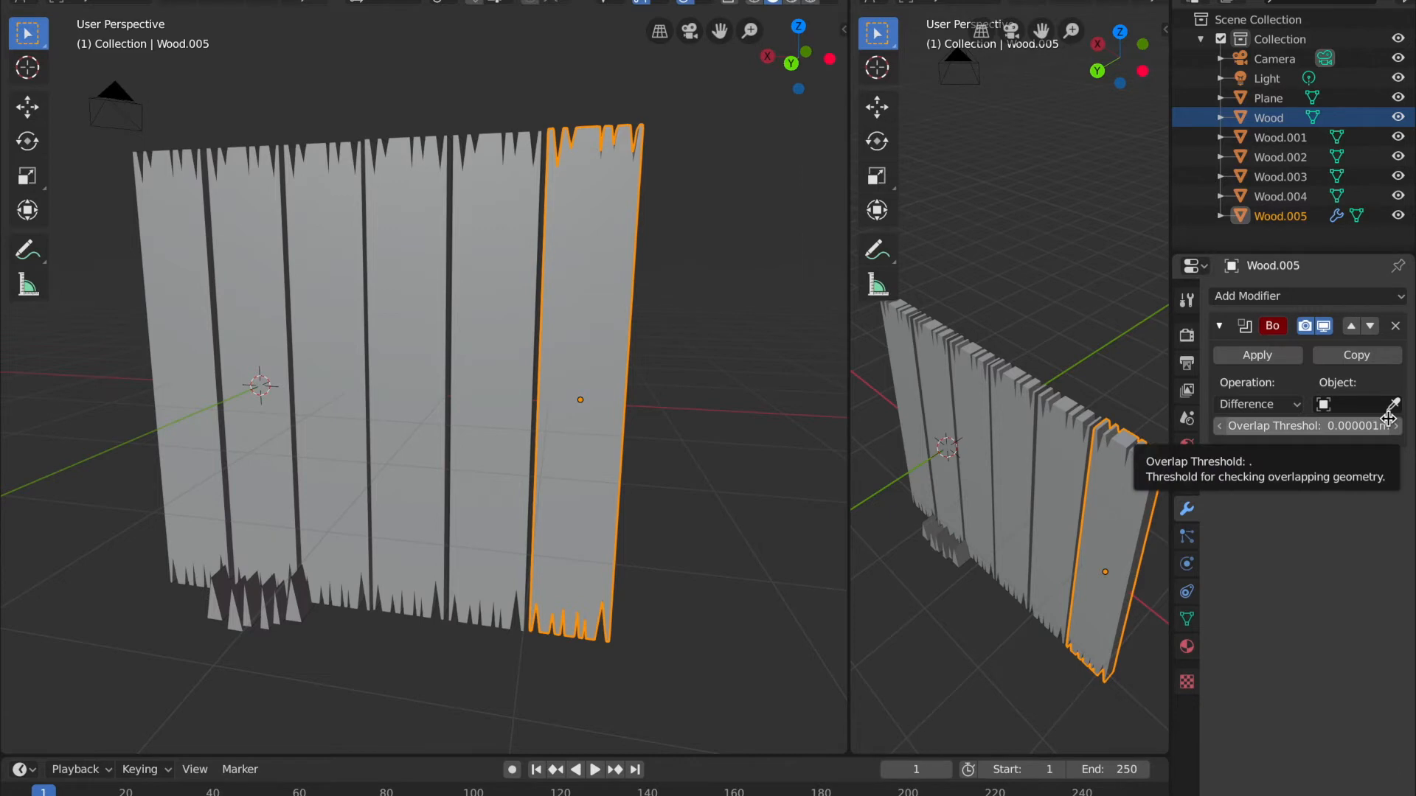
{"action": "left_click", "coordinate": [1396, 325]}
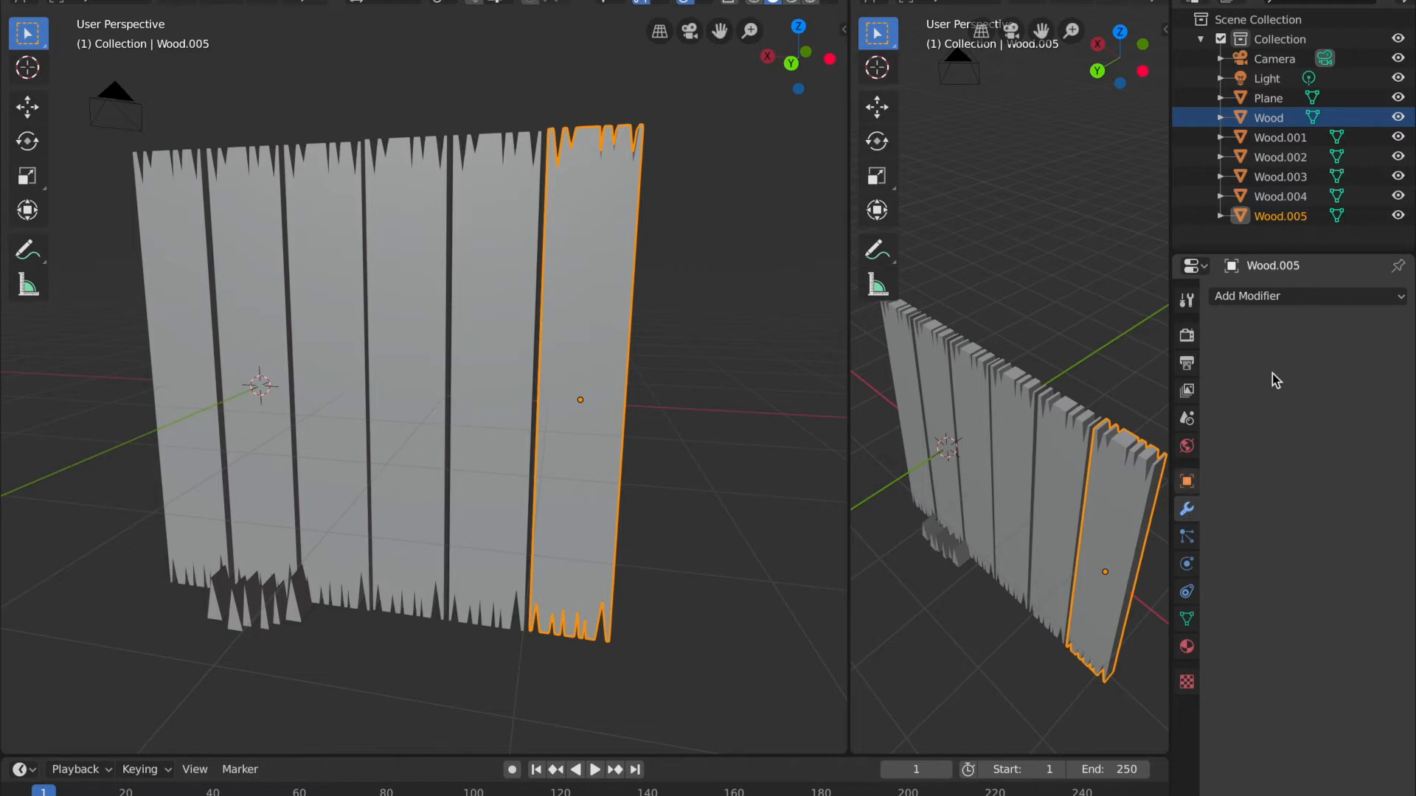
{"action": "left_click", "coordinate": [1237, 299]}
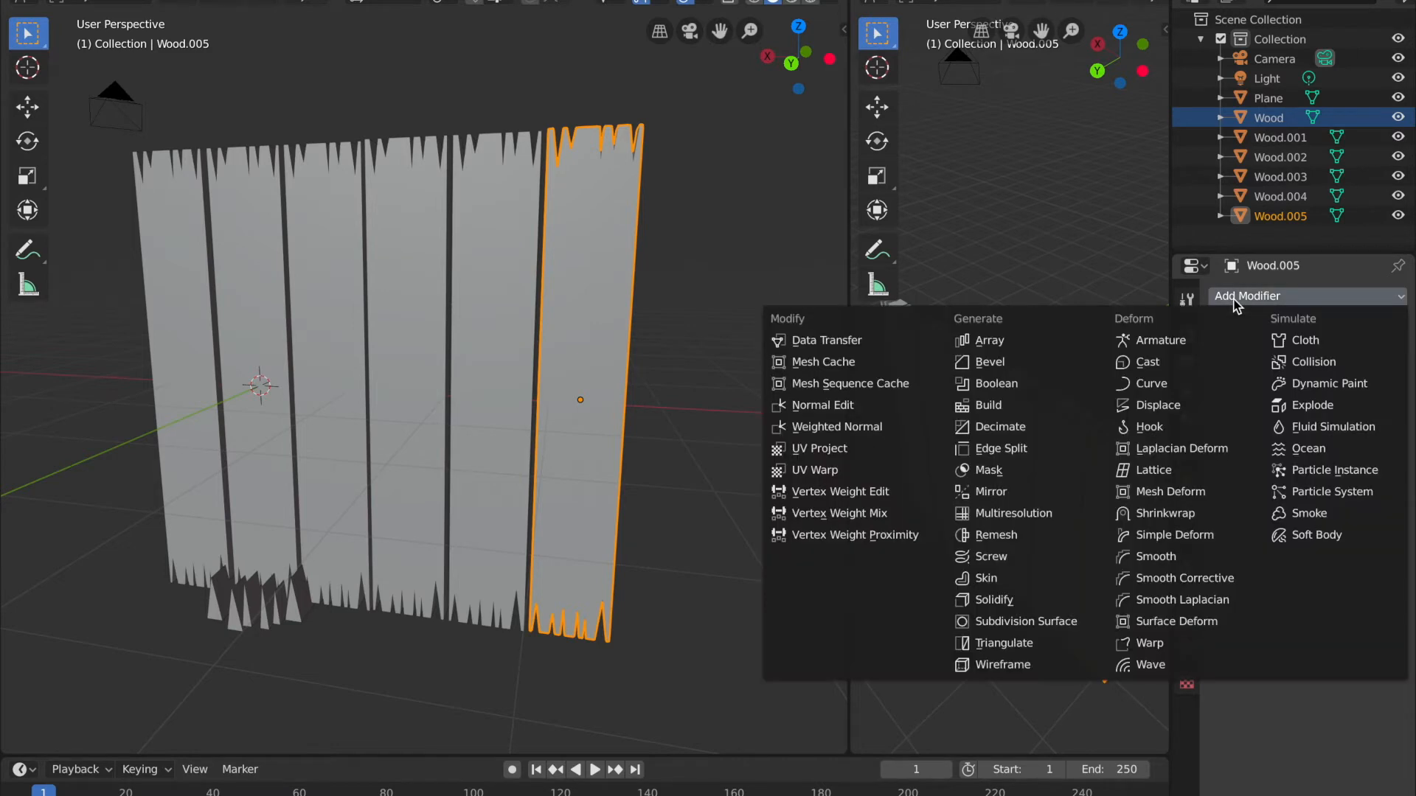
{"action": "left_click", "coordinate": [997, 383]}
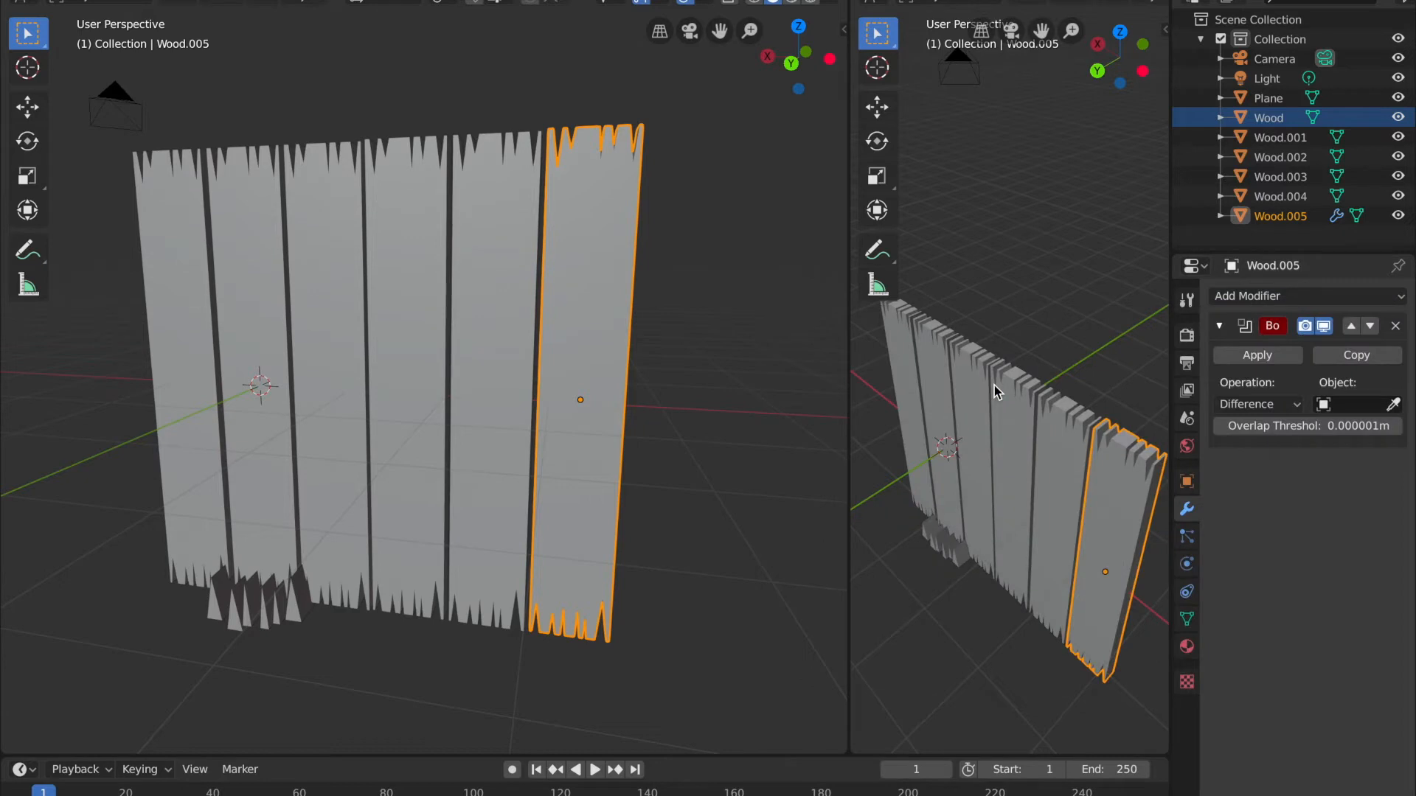
{"action": "middle_click_drag", "start_coordinate": [665, 657], "coordinate": [686, 649]}
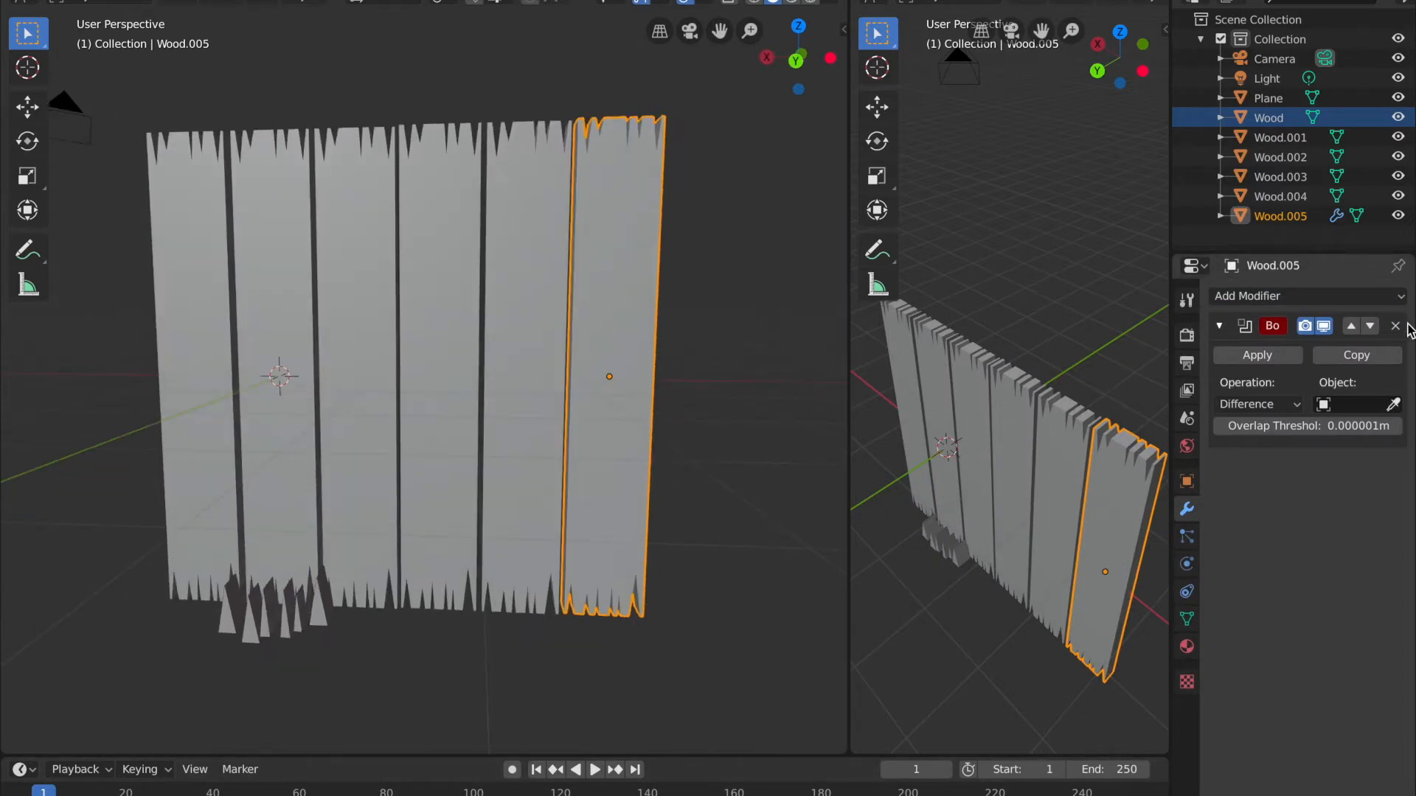
{"action": "left_click", "coordinate": [1395, 325]}
- Delete the wedge cutter object Plane from the lower end of the plank row
{"action": "left_click", "coordinate": [273, 614]}
{"action": "key", "text": "x"}
{"action": "left_click", "coordinate": [458, 609]}
{"action": "middle_click_drag", "start_coordinate": [592, 581], "coordinate": [594, 587]}
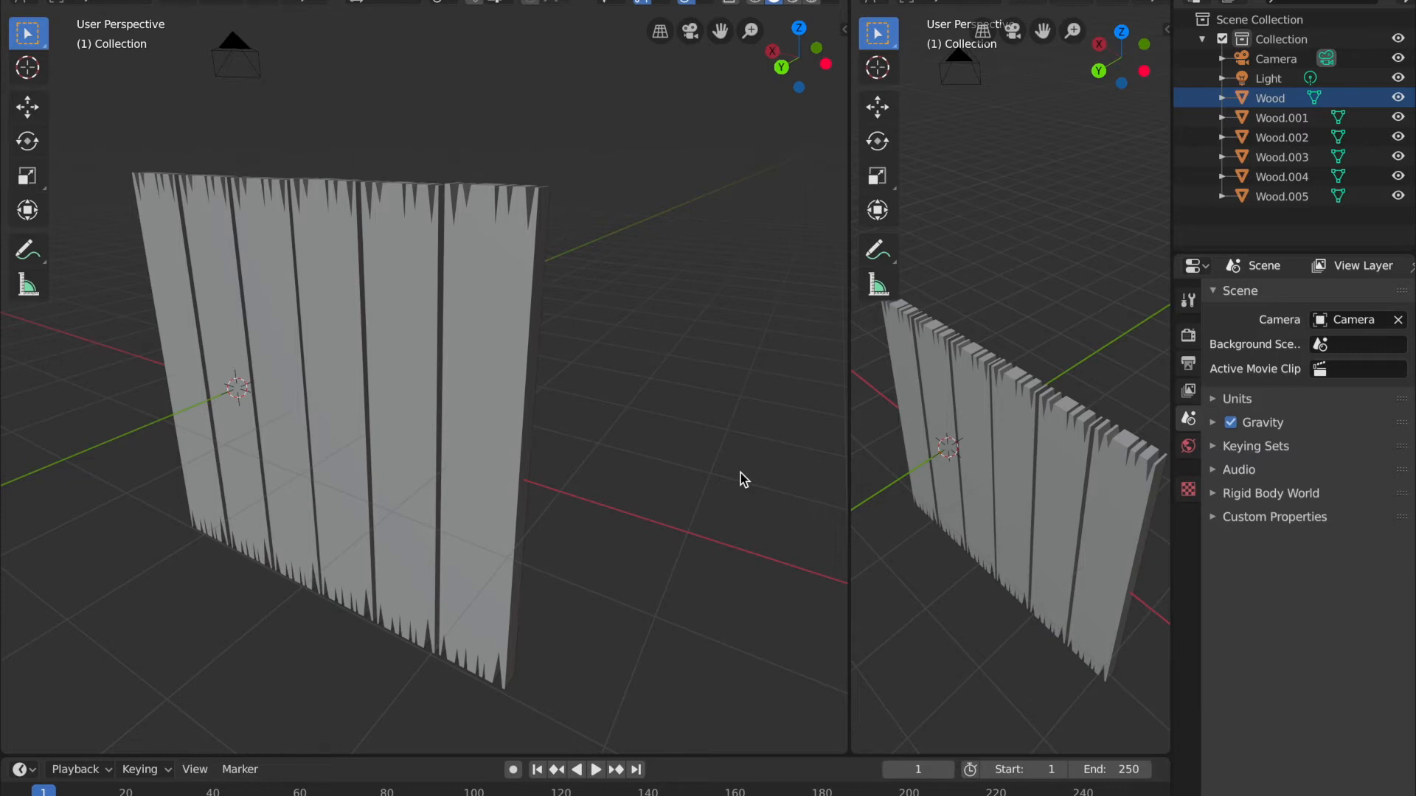
{"action": "middle_click_drag", "start_coordinate": [566, 351], "coordinate": [646, 411]}
{"action": "left_click", "coordinate": [538, 348]}
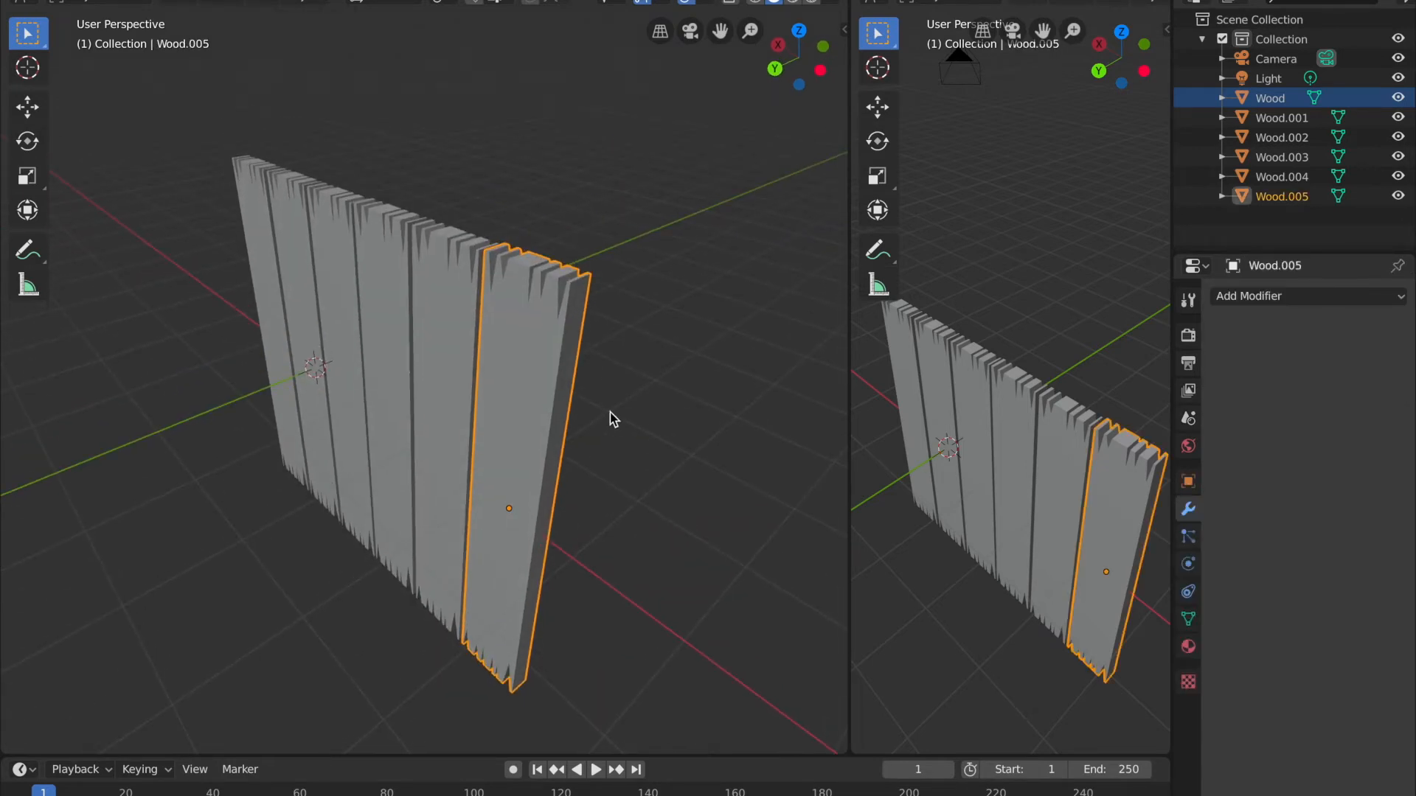
{"action": "left_click", "coordinate": [414, 432]}
{"action": "left_click", "coordinate": [383, 405]}
{"action": "left_click", "coordinate": [272, 312]}
{"action": "left_click", "coordinate": [268, 311]}
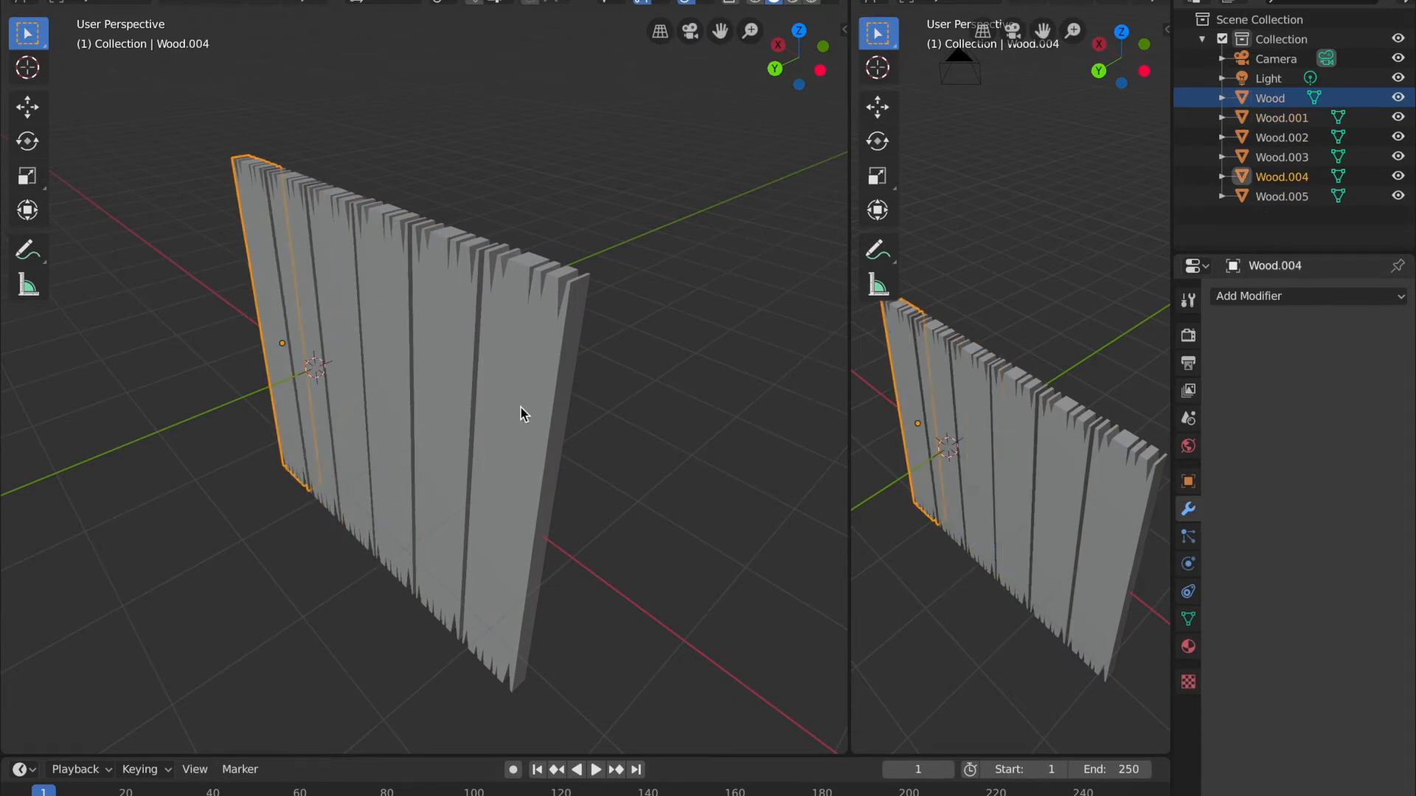
- Offset the end plank Wood.005 slightly along the Y axis, out of line with the row
{"action": "left_click", "coordinate": [520, 409]}
{"action": "middle_click_drag", "start_coordinate": [586, 445], "coordinate": [554, 435]}
{"action": "left_click", "coordinate": [808, 70]}
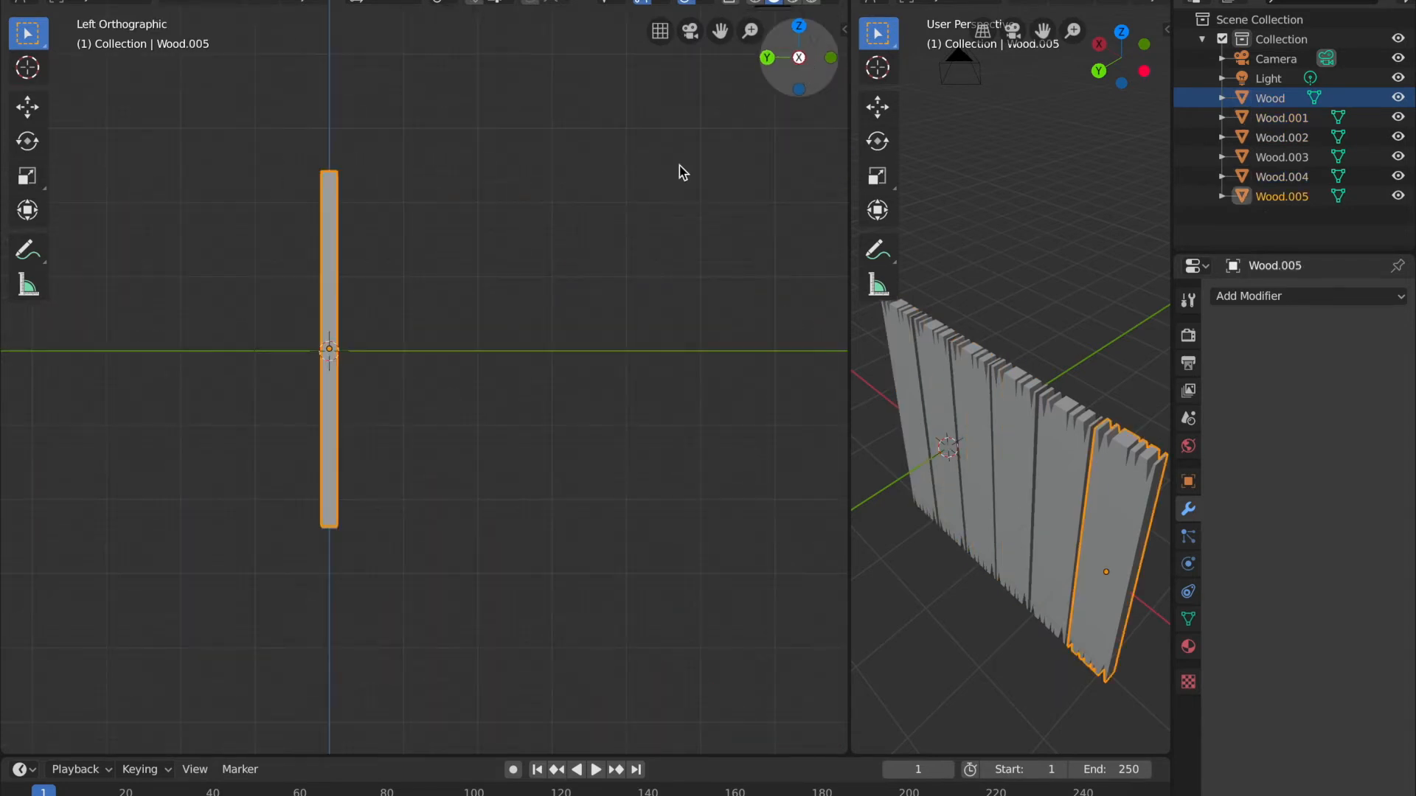
{"action": "middle_click_drag", "start_coordinate": [372, 489], "coordinate": [434, 413]}
{"action": "middle_click_drag", "start_coordinate": [573, 485], "coordinate": [606, 503]}
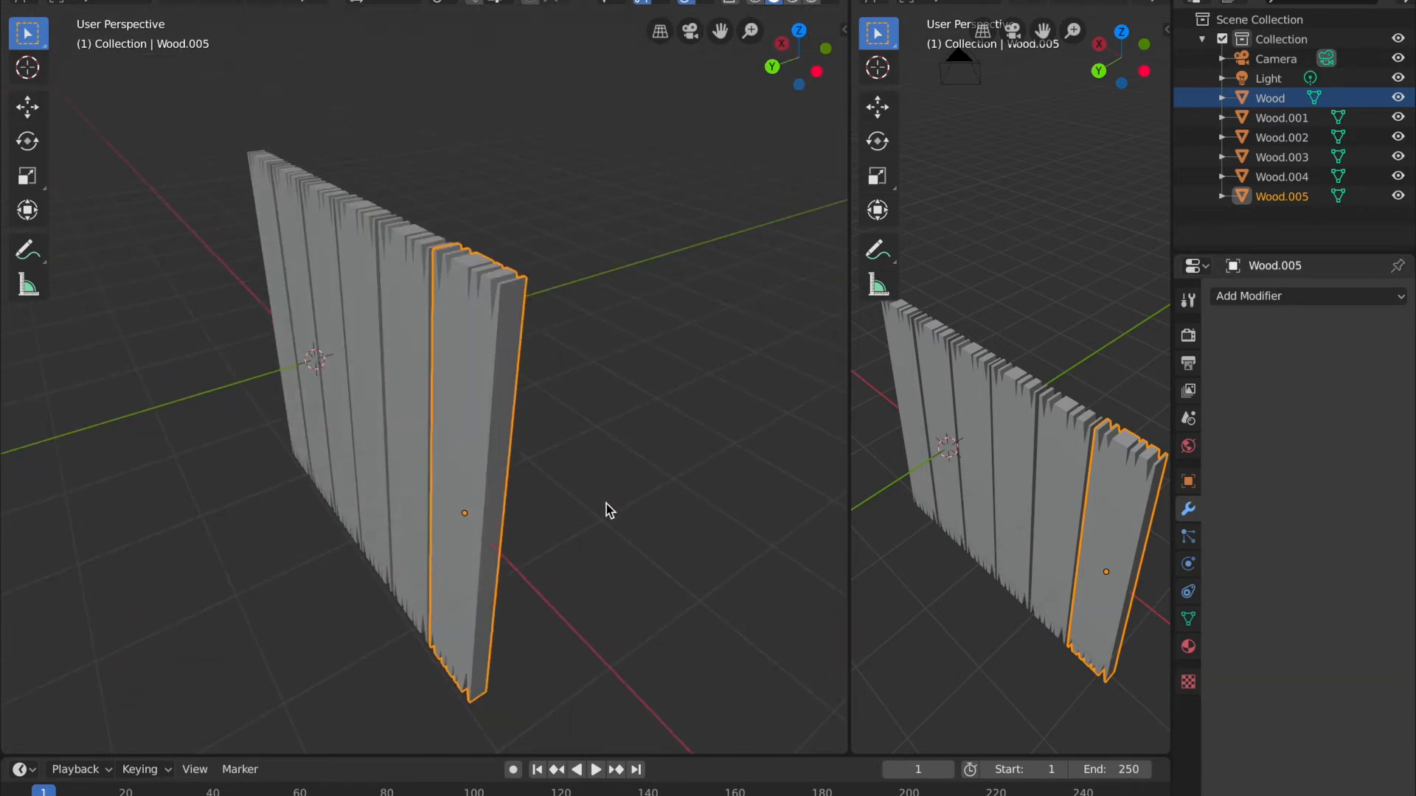
{"action": "key", "text": "g"}
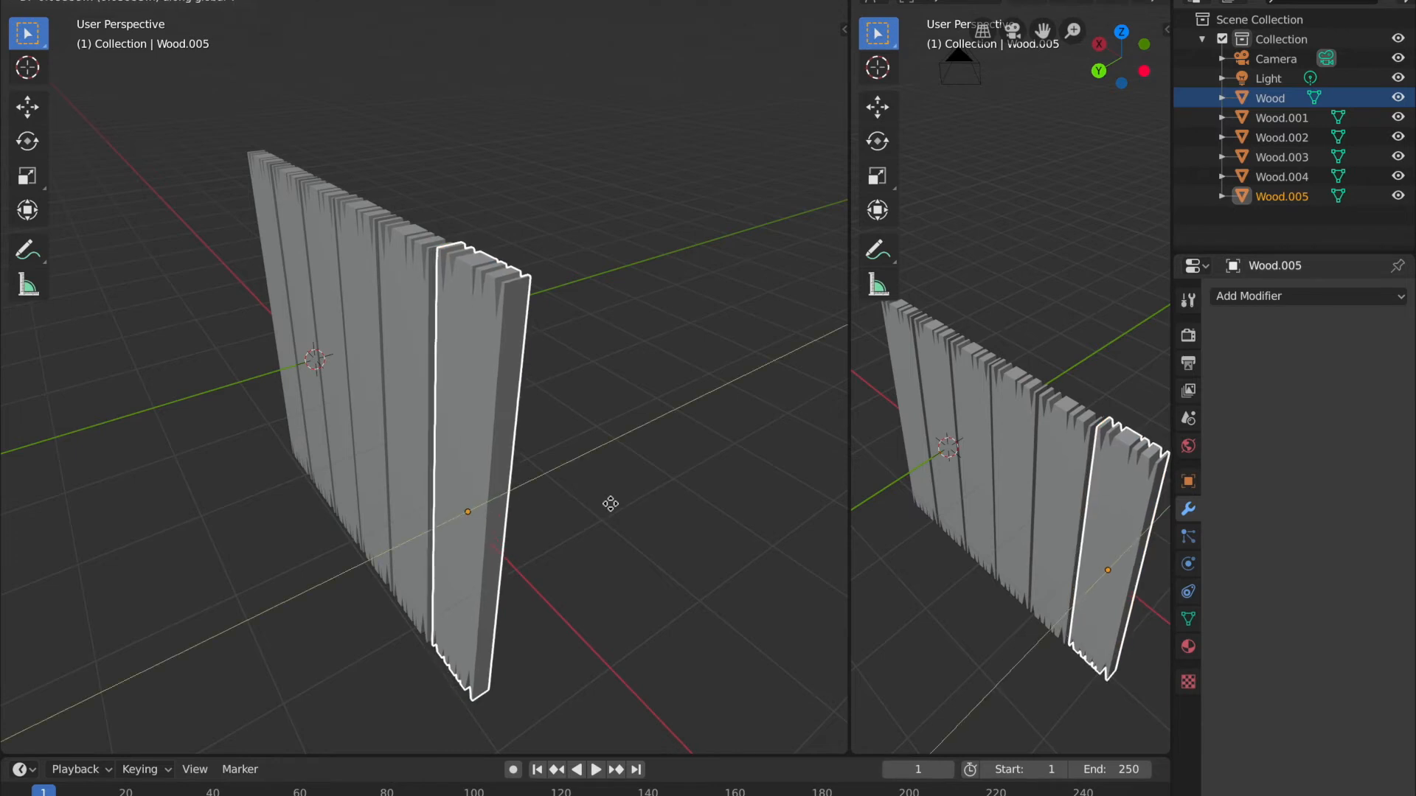
{"action": "left_click", "coordinate": [610, 504]}
- Offset the planks Wood.002 and Wood slightly in depth from the rest of the row
{"action": "middle_click_drag", "start_coordinate": [436, 520], "coordinate": [451, 525]}
{"action": "left_click", "coordinate": [438, 421]}
{"action": "left_click", "coordinate": [404, 379]}
{"action": "key", "text": "g"}
{"action": "left_click", "coordinate": [404, 557]}
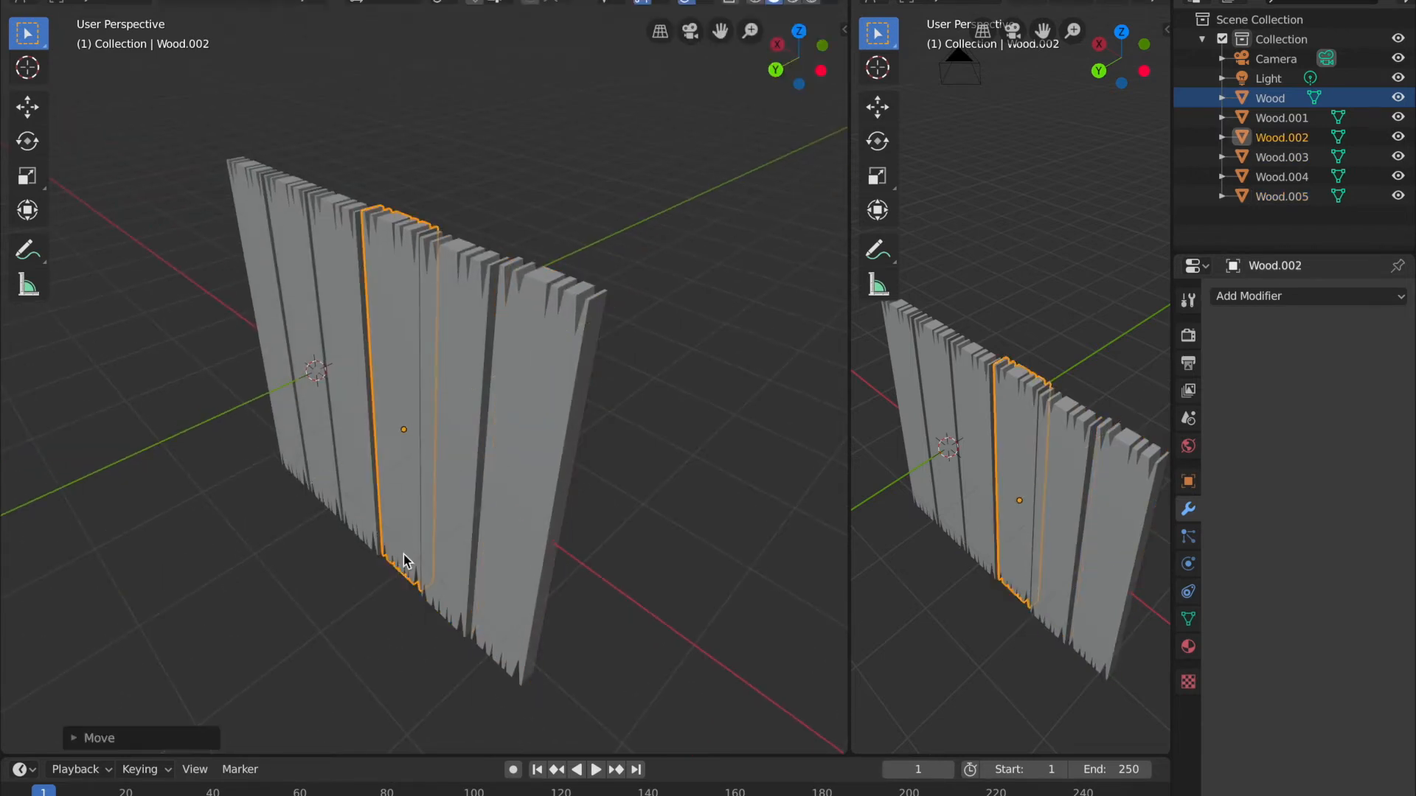
{"action": "left_click", "coordinate": [343, 379]}
{"action": "middle_click_drag", "start_coordinate": [357, 492], "coordinate": [356, 495]}
{"action": "left_click", "coordinate": [297, 317]}
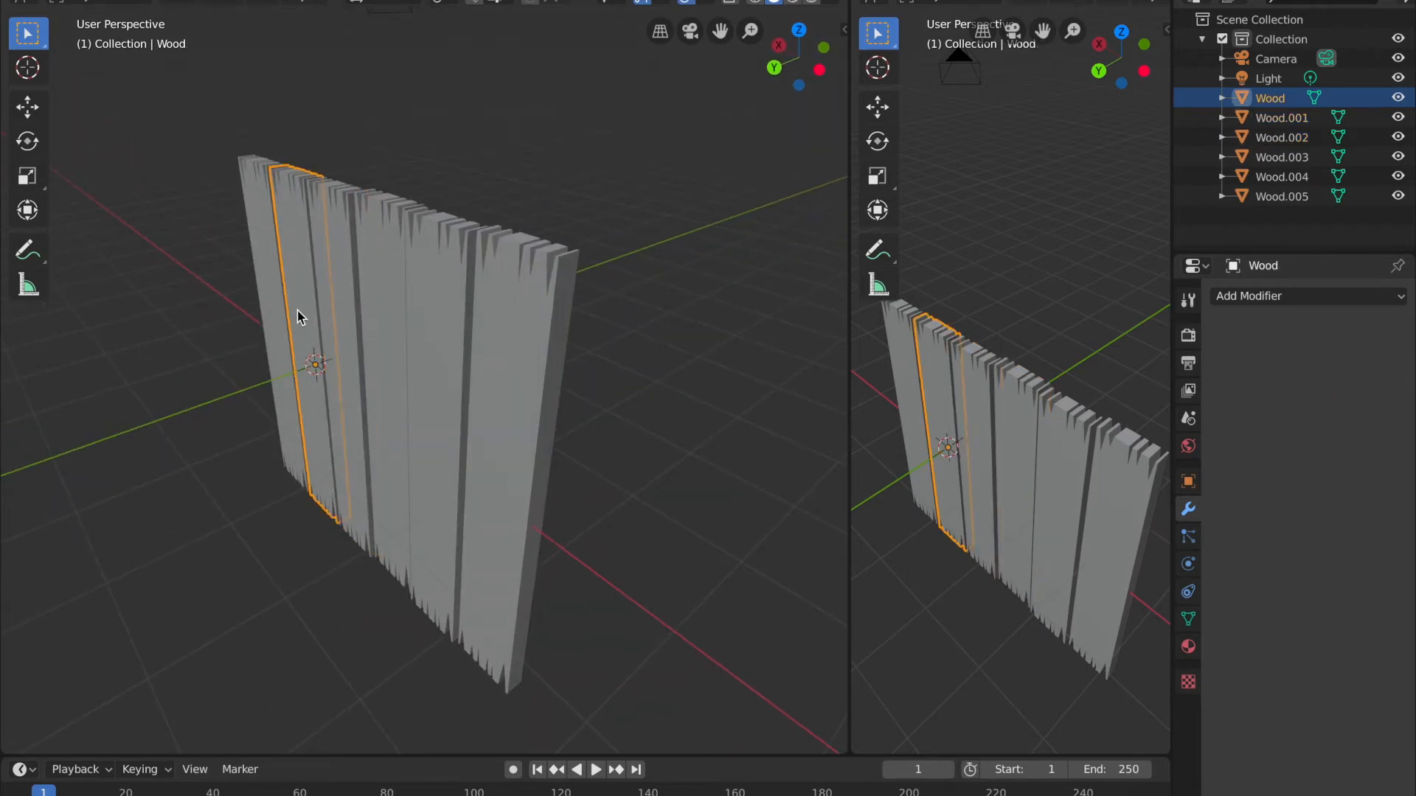
{"action": "key", "text": "g"}
{"action": "key", "text": "y"}
{"action": "left_click", "coordinate": [302, 309]}
- In back view, shift the end plank Wood.005 along X closer to its neighbouring plank
{"action": "left_click", "coordinate": [371, 475]}
{"action": "middle_click_drag", "start_coordinate": [371, 475], "coordinate": [370, 475]}
{"action": "left_click", "coordinate": [780, 72]}
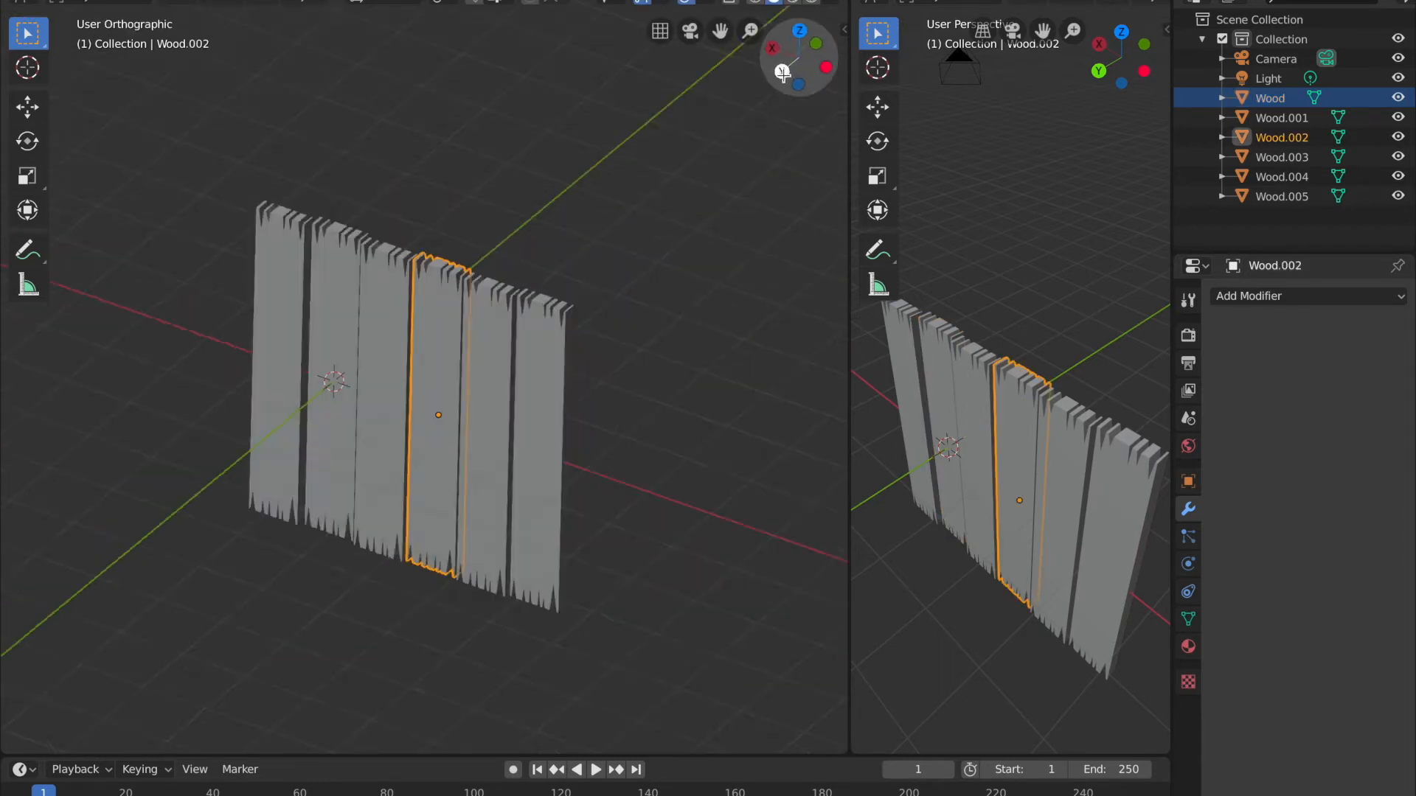
{"action": "left_click", "coordinate": [605, 374]}
{"action": "key", "text": "g"}
{"action": "key", "text": "x"}
{"action": "left_click", "coordinate": [707, 458]}
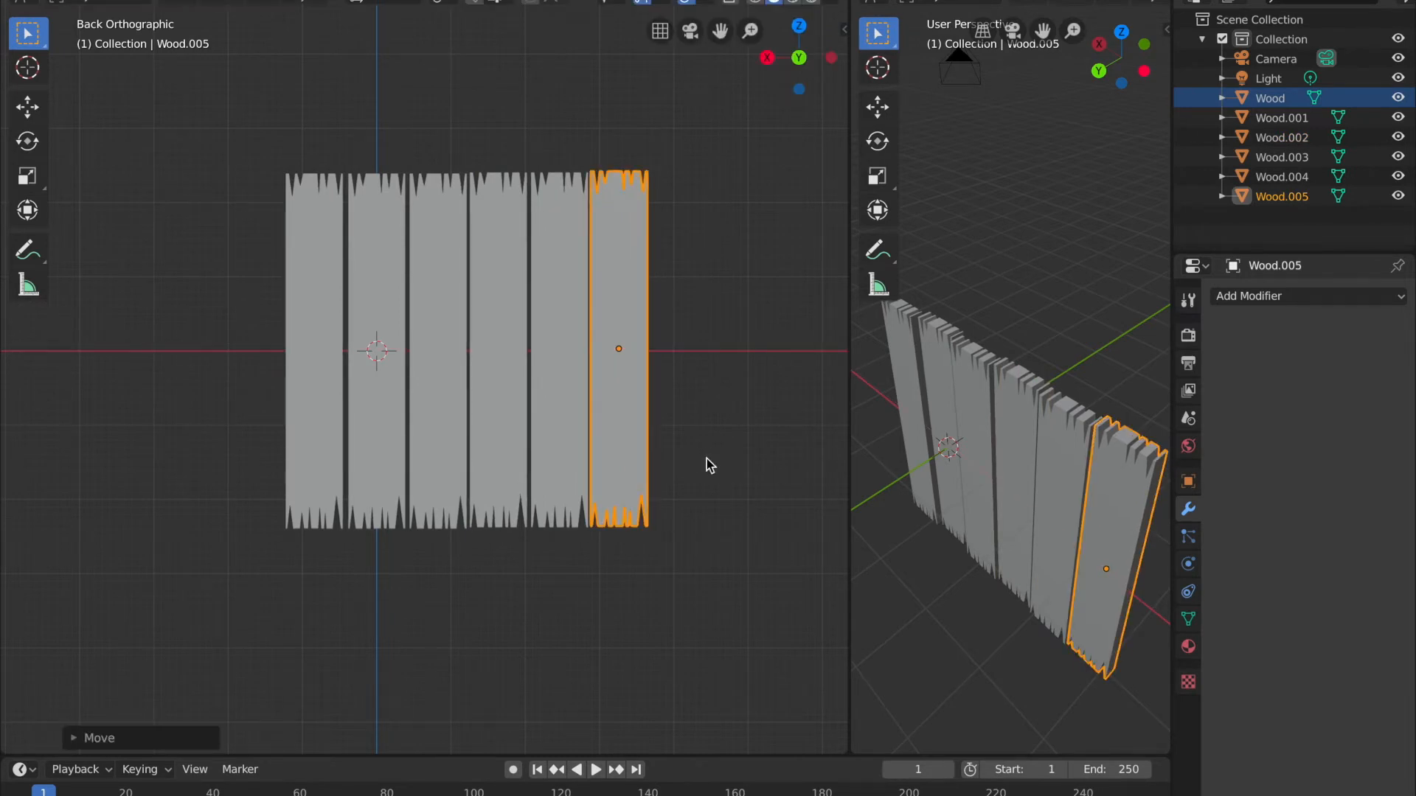
- Shift the fourth and fifth planks of the row along X to narrow the gaps beside them
{"action": "scroll", "coordinate": [659, 433], "scroll_direction": "up", "scroll_amount": 5}
{"action": "left_click", "coordinate": [480, 408]}
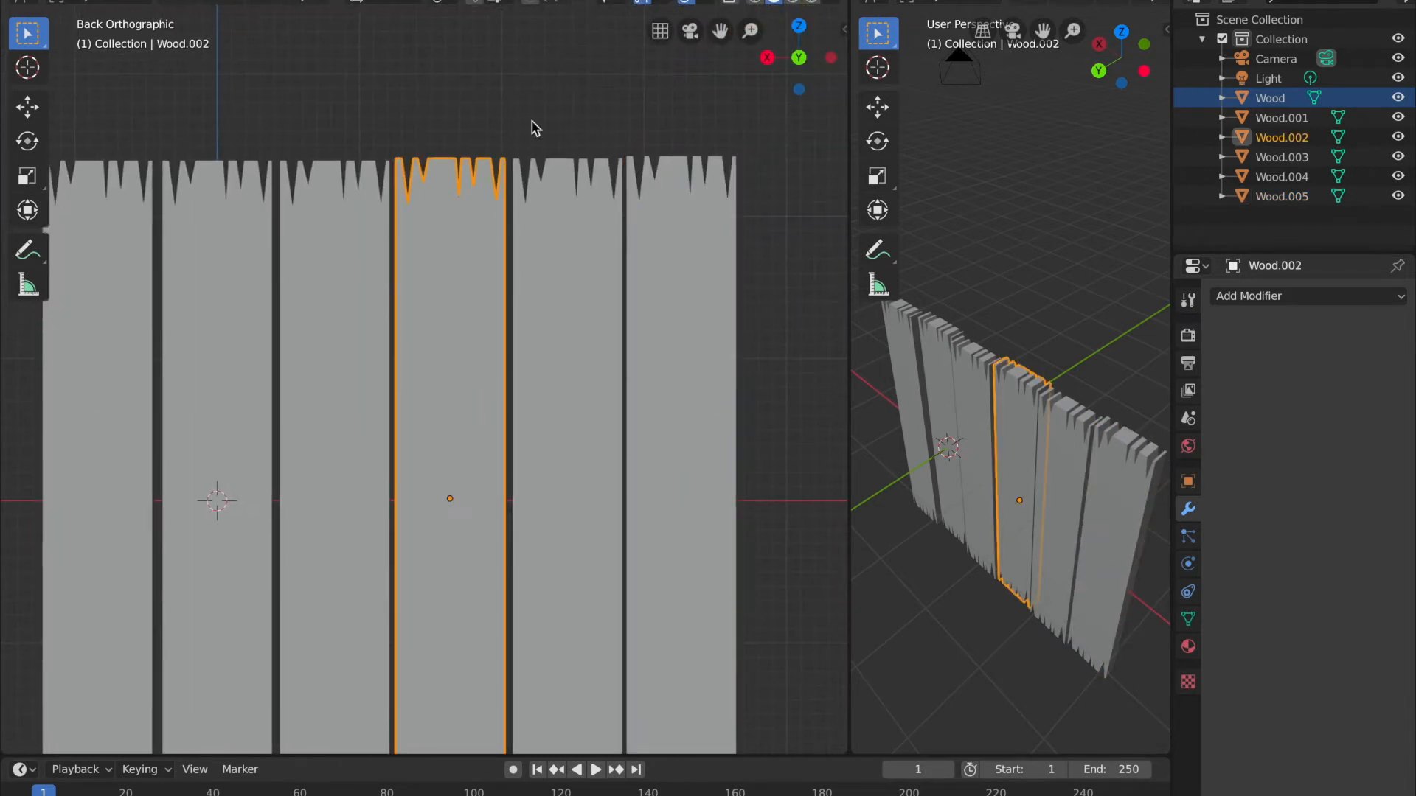
{"action": "key", "text": "g"}
{"action": "key", "text": "x"}
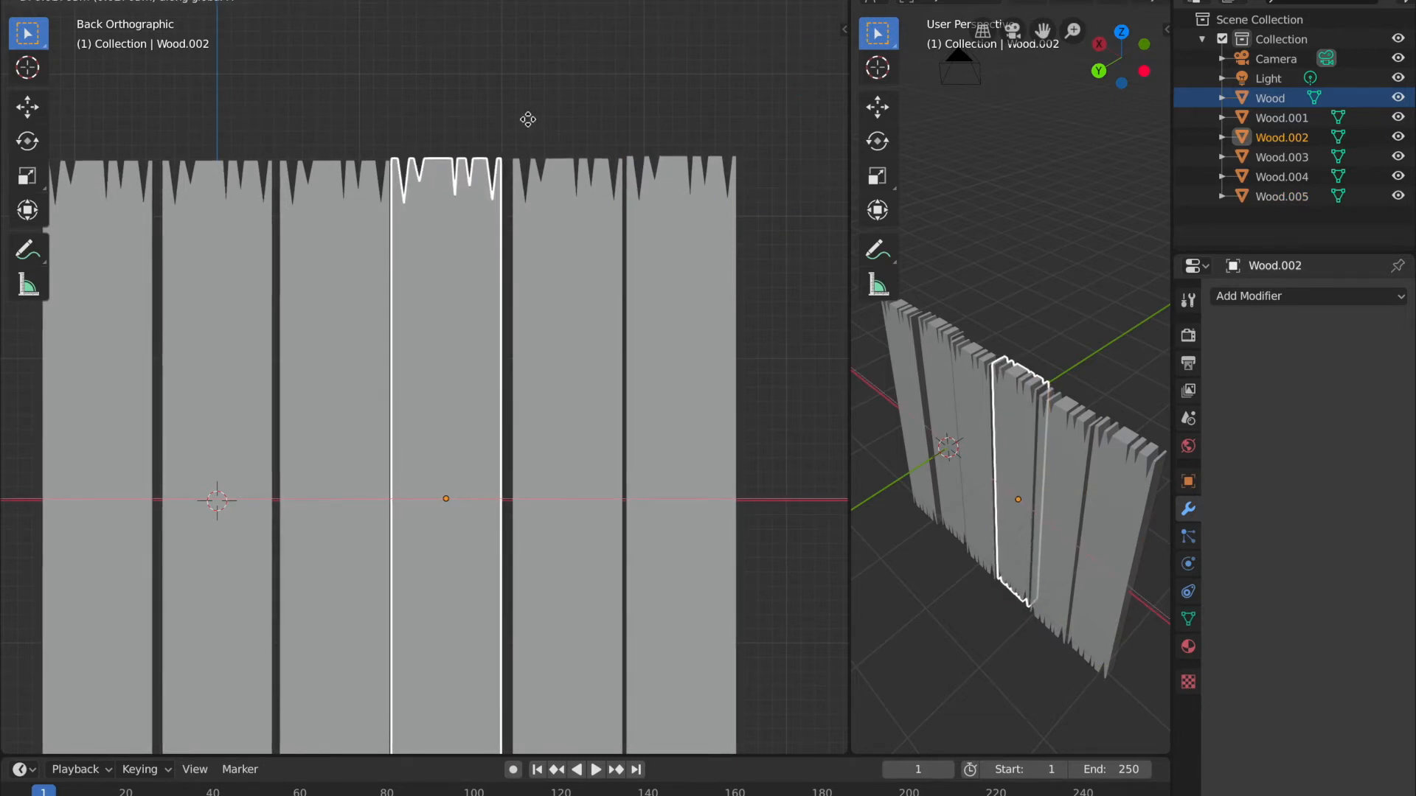
{"action": "left_click", "coordinate": [528, 119]}
{"action": "left_click", "coordinate": [581, 195]}
{"action": "key", "text": "g"}
{"action": "key", "text": "x"}
{"action": "left_click", "coordinate": [574, 180]}
- Move the two outermost planks, Wood.005 and Wood.004, inward closer to their neighbours
{"action": "left_click", "coordinate": [648, 158]}
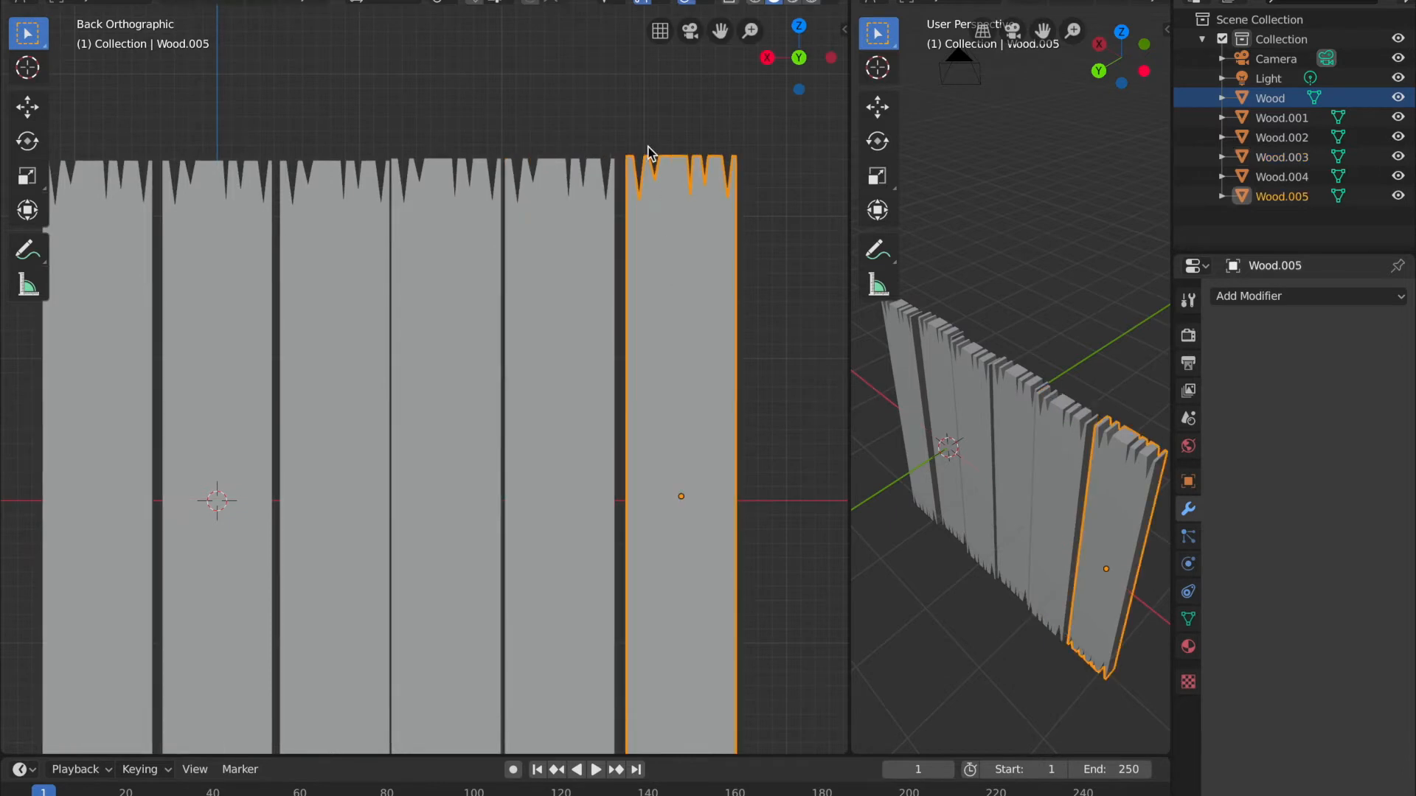
{"action": "key", "text": "g"}
{"action": "key", "text": "x"}
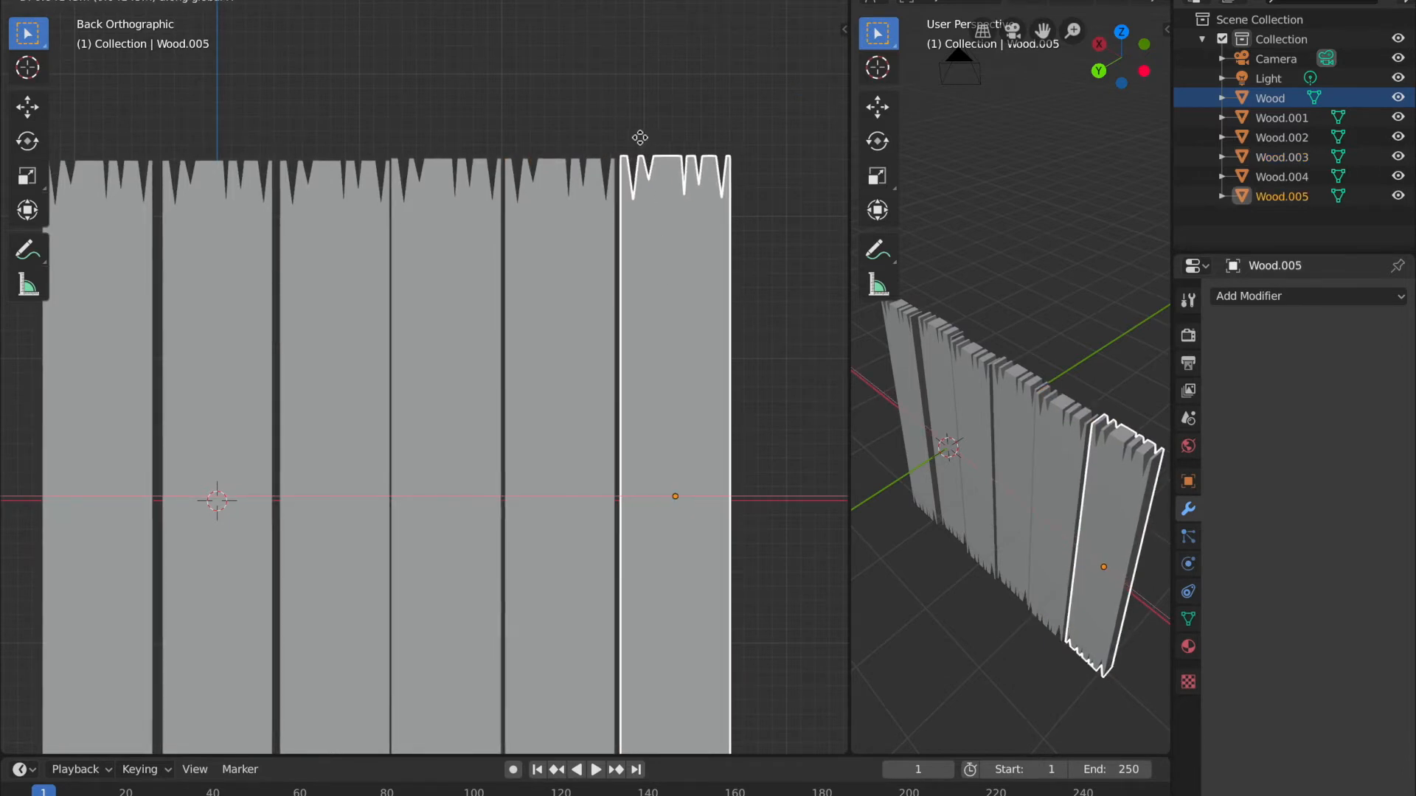
{"action": "left_click", "coordinate": [639, 138]}
{"action": "middle_click_drag", "start_coordinate": [804, 428], "coordinate": [733, 568]}
{"action": "left_click", "coordinate": [121, 444]}
{"action": "key", "text": "g"}
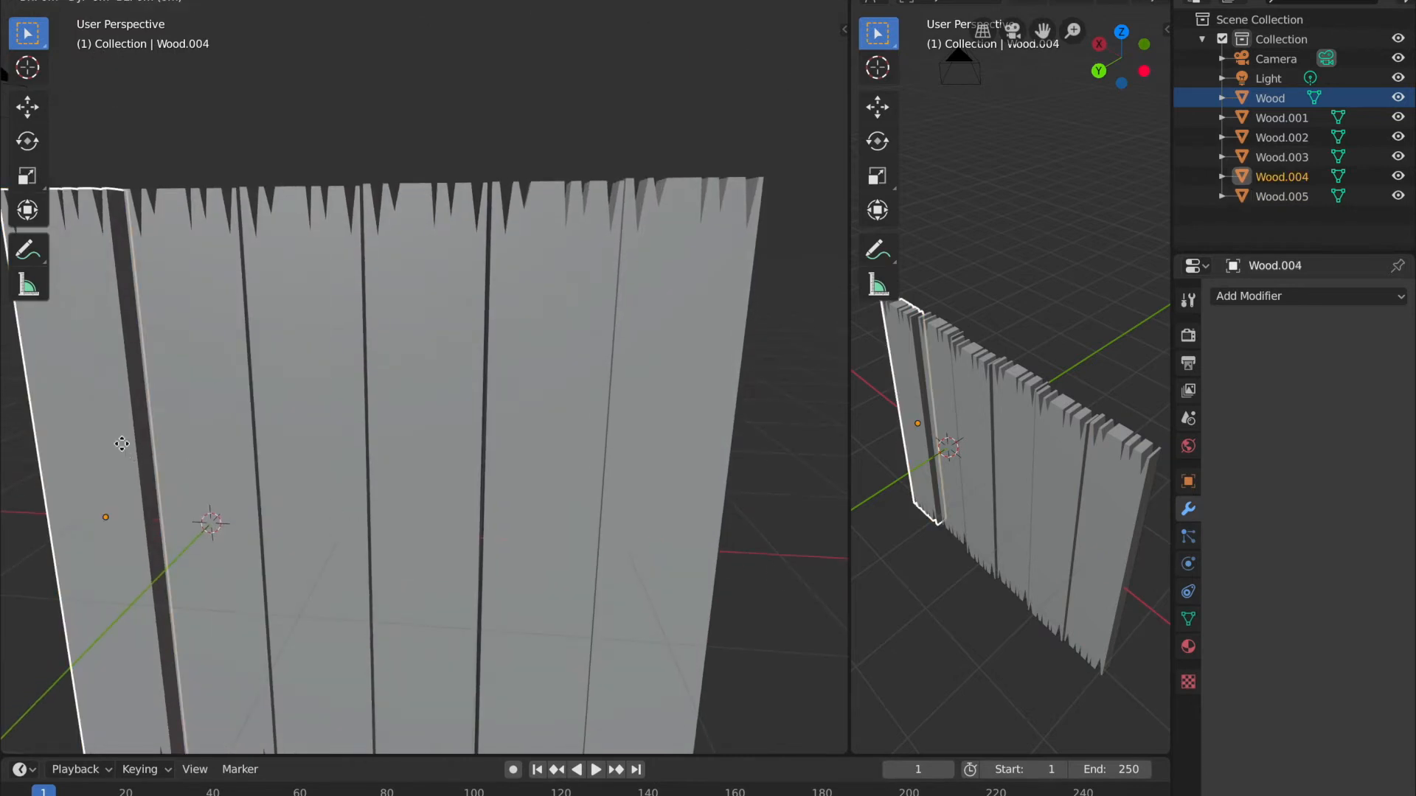
{"action": "left_click", "coordinate": [131, 450]}
- Duplicate the end plank Wood.004 and rotate the copy to lie horizontally across the upper end of the row
{"action": "scroll", "coordinate": [578, 372], "scroll_direction": "down", "scroll_amount": 2}
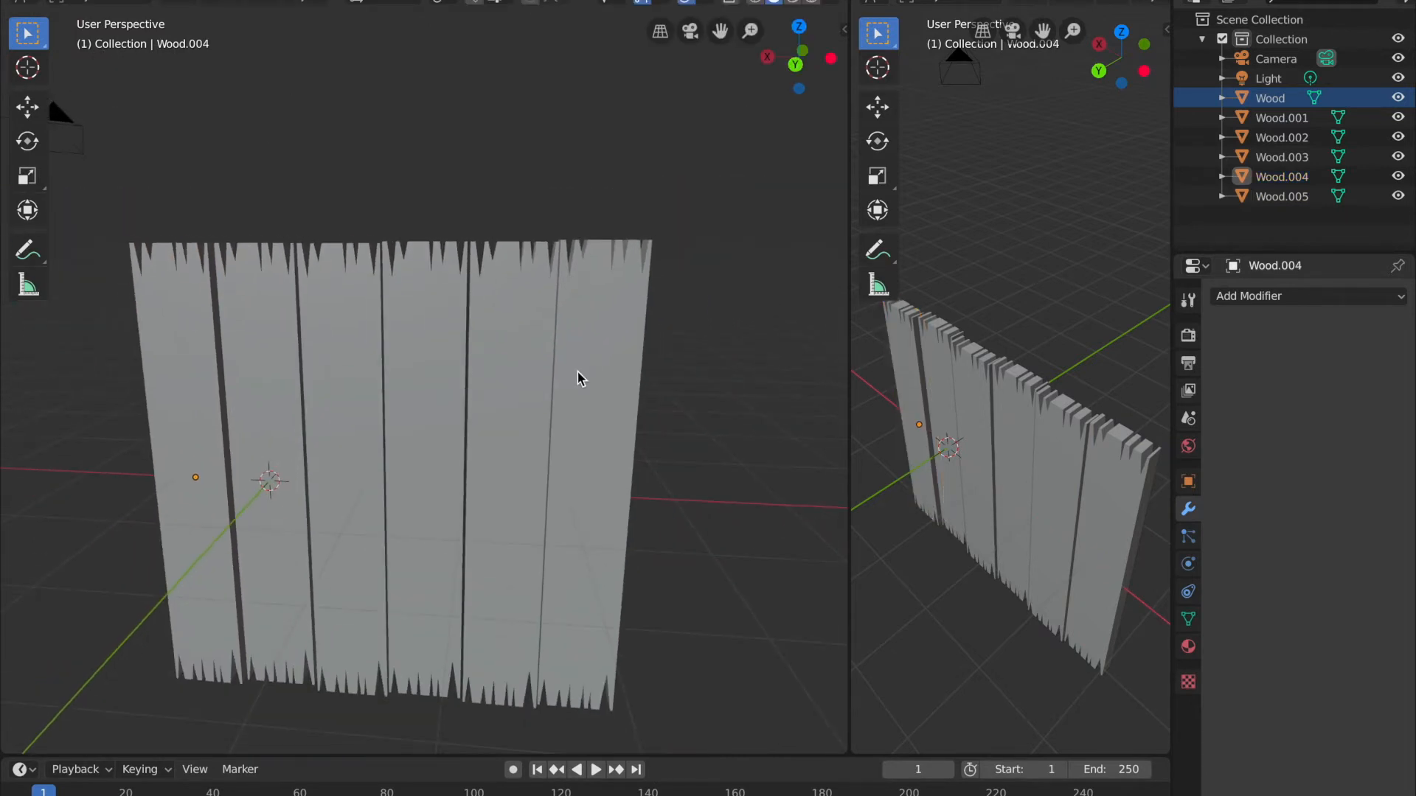
{"action": "middle_click_drag", "start_coordinate": [577, 371], "coordinate": [579, 356]}
{"action": "left_click", "coordinate": [799, 59]}
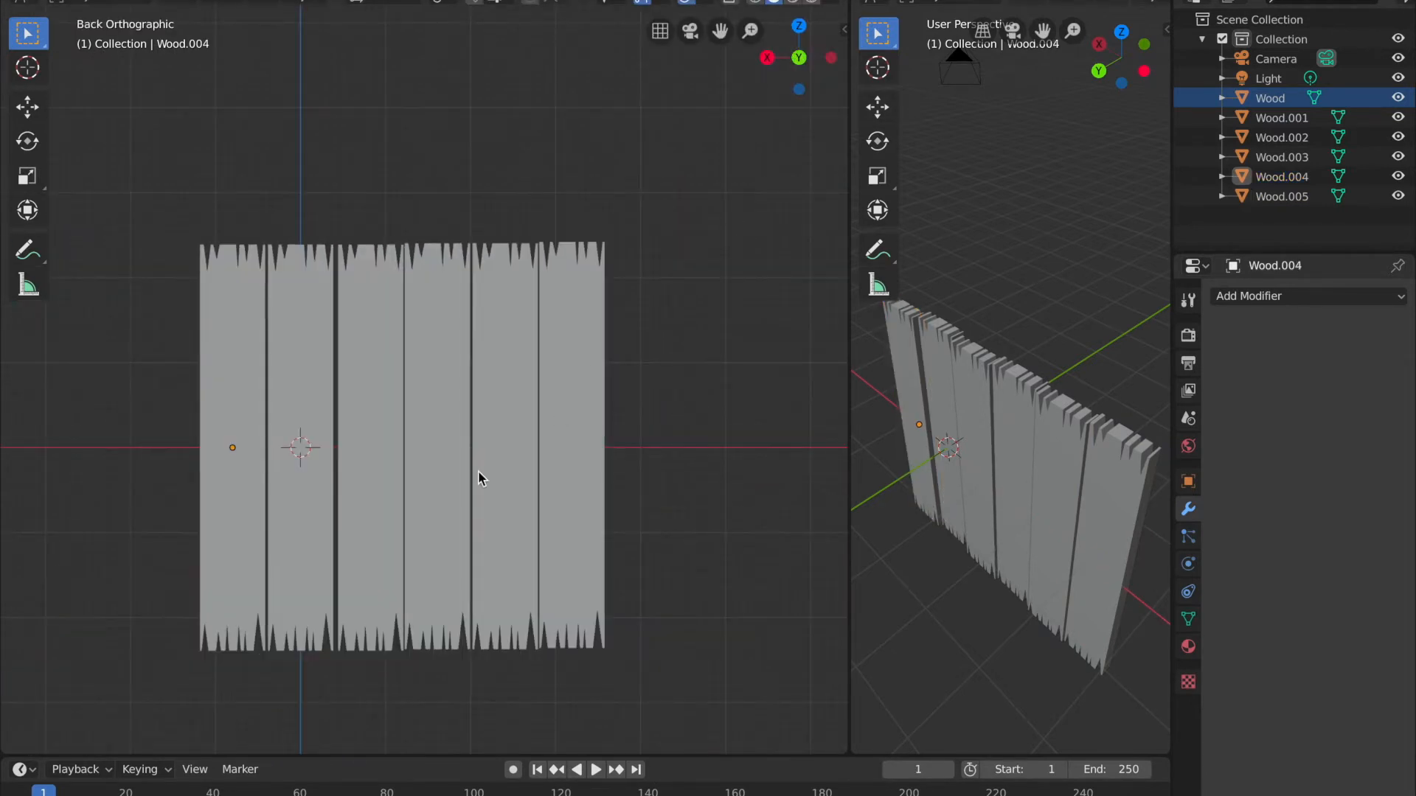
{"action": "left_click", "coordinate": [244, 410]}
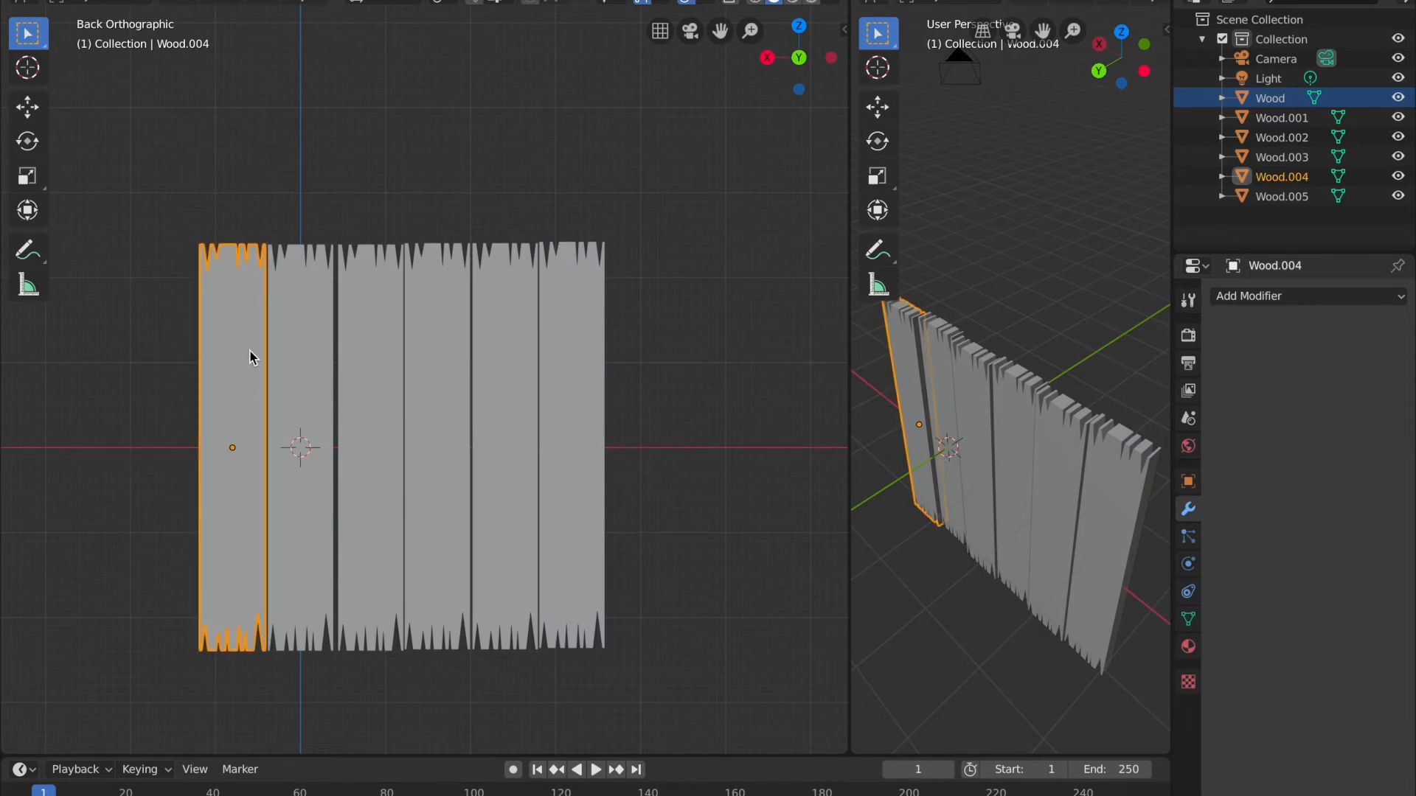
{"action": "key", "text": "shift+d"}
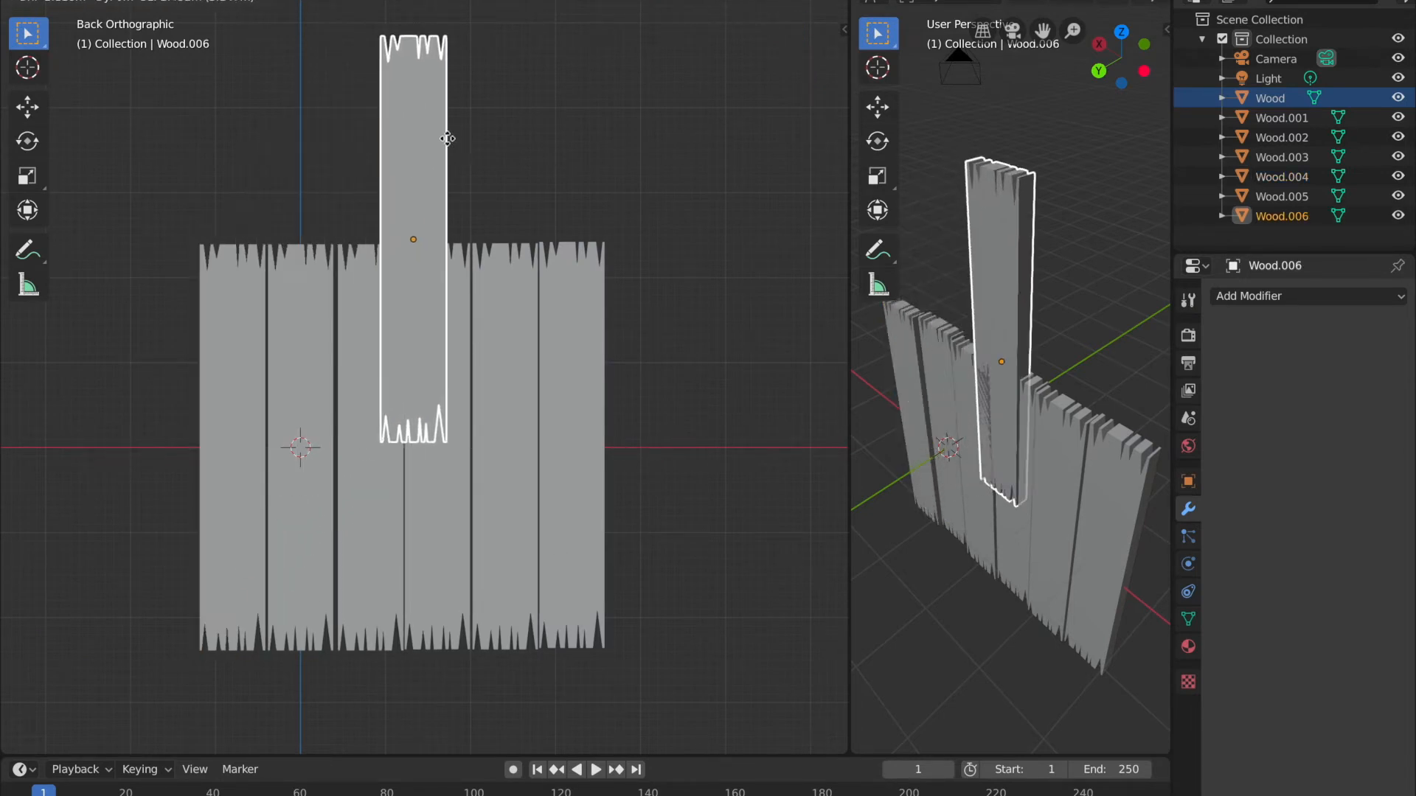
{"action": "left_click", "coordinate": [419, 150]}
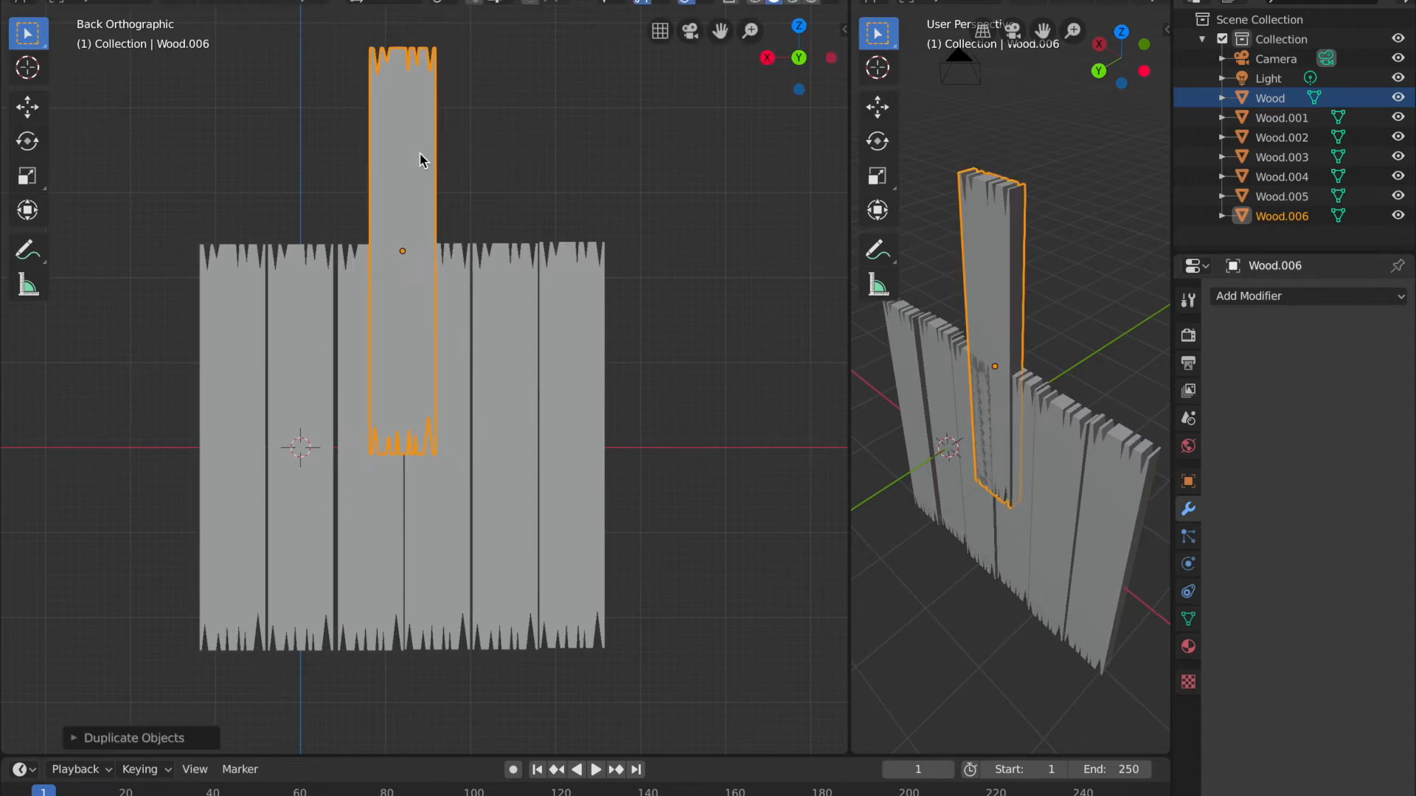
{"action": "key", "text": "r"}
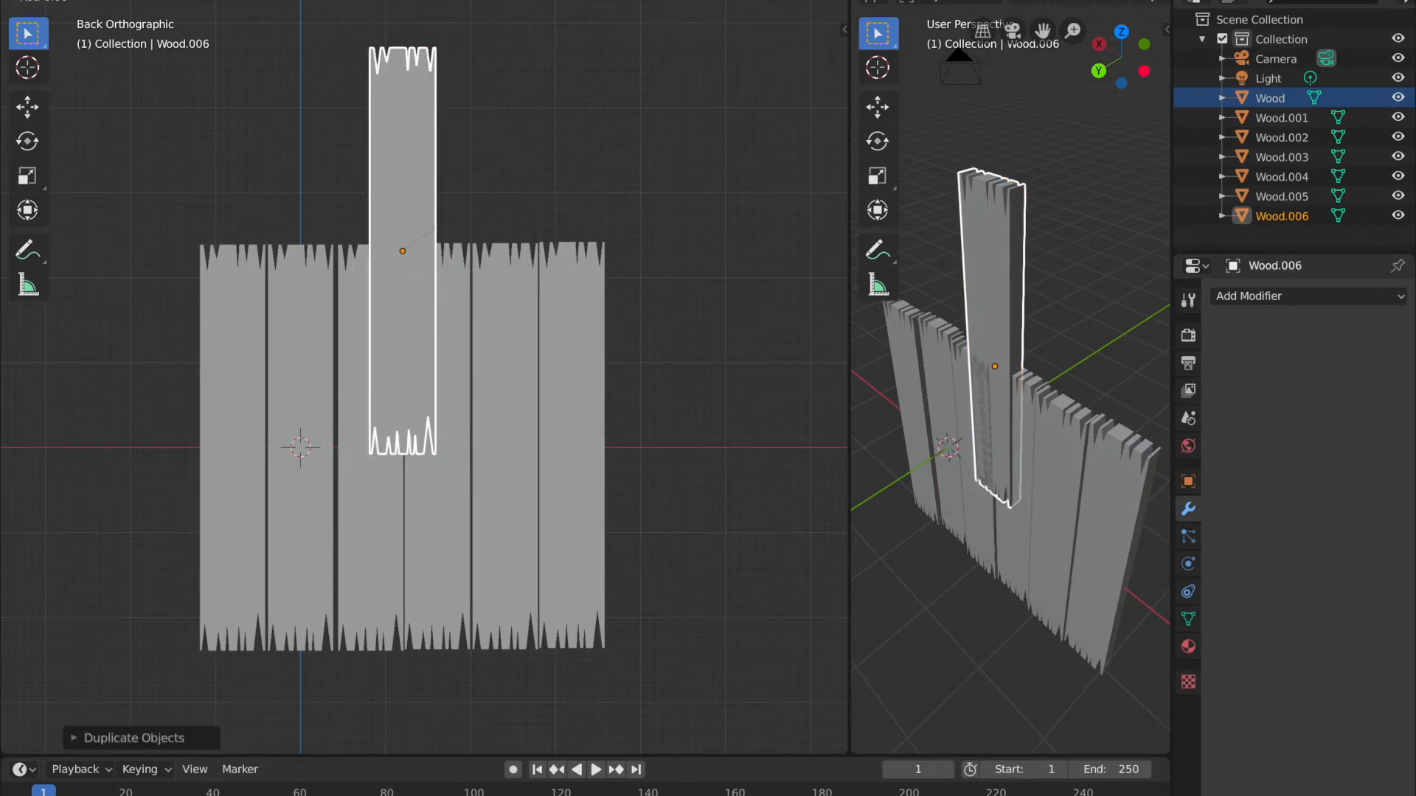
{"action": "left_click", "coordinate": [521, 418]}
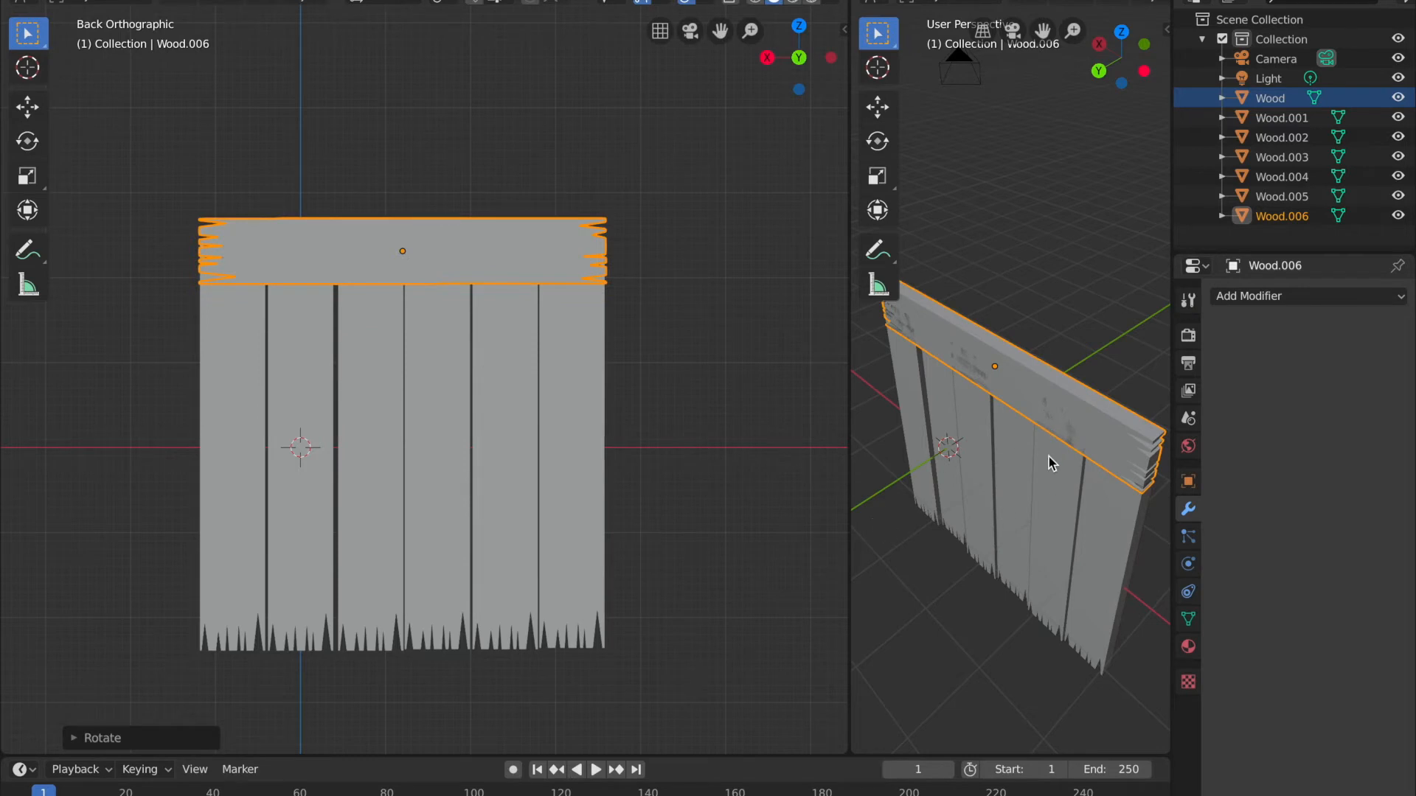
- Enlarge the perspective viewport and move the horizontal plank along Y onto the front face of the plank wall
{"action": "scroll", "coordinate": [1049, 457], "scroll_direction": "up", "scroll_amount": 3}
{"action": "middle_click_drag", "start_coordinate": [1040, 450], "coordinate": [1039, 445]}
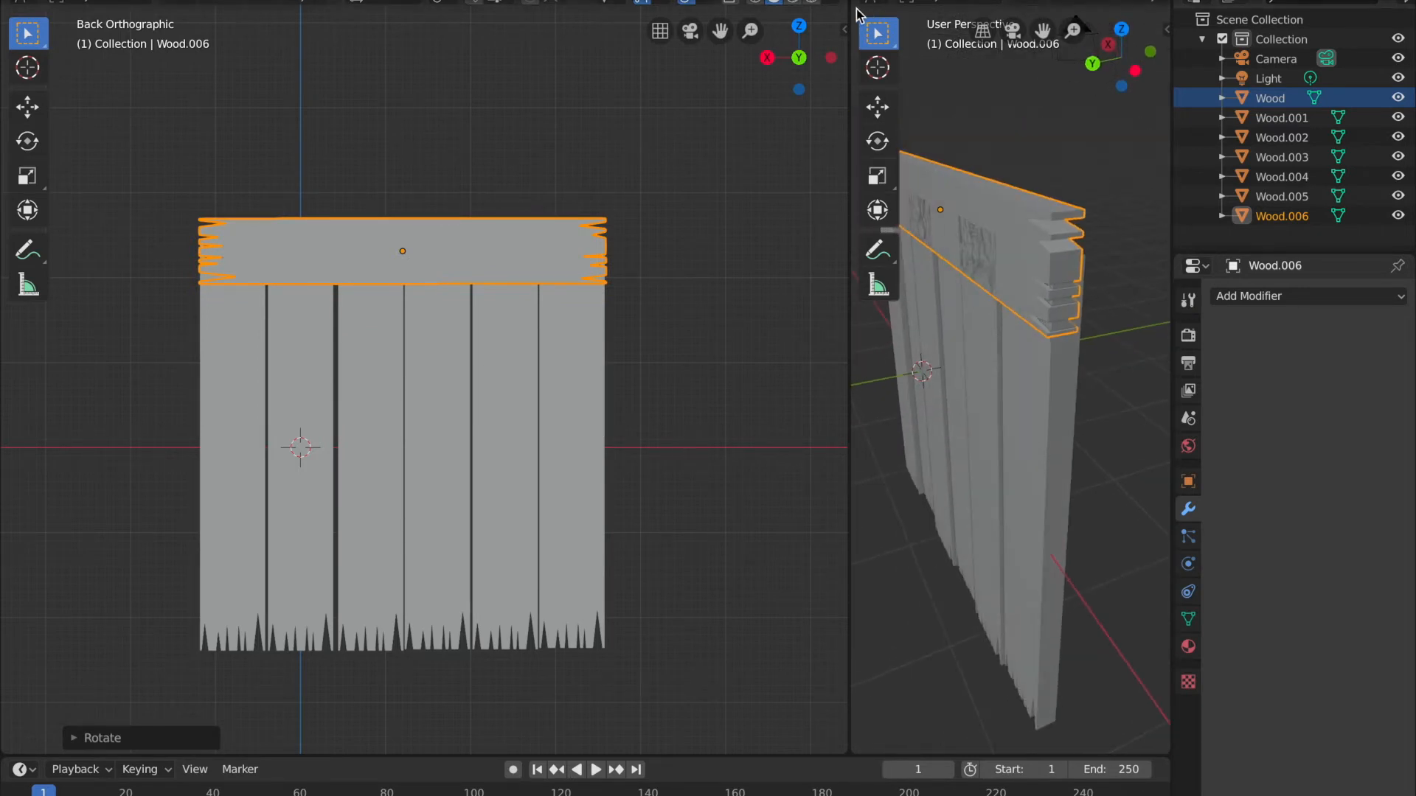
{"action": "left_click_drag", "start_coordinate": [848, 429], "coordinate": [575, 428]}
{"action": "middle_click_drag", "start_coordinate": [737, 435], "coordinate": [1078, 221]}
{"action": "key", "text": "g"}
{"action": "key", "text": "y"}
{"action": "left_click", "coordinate": [984, 206]}
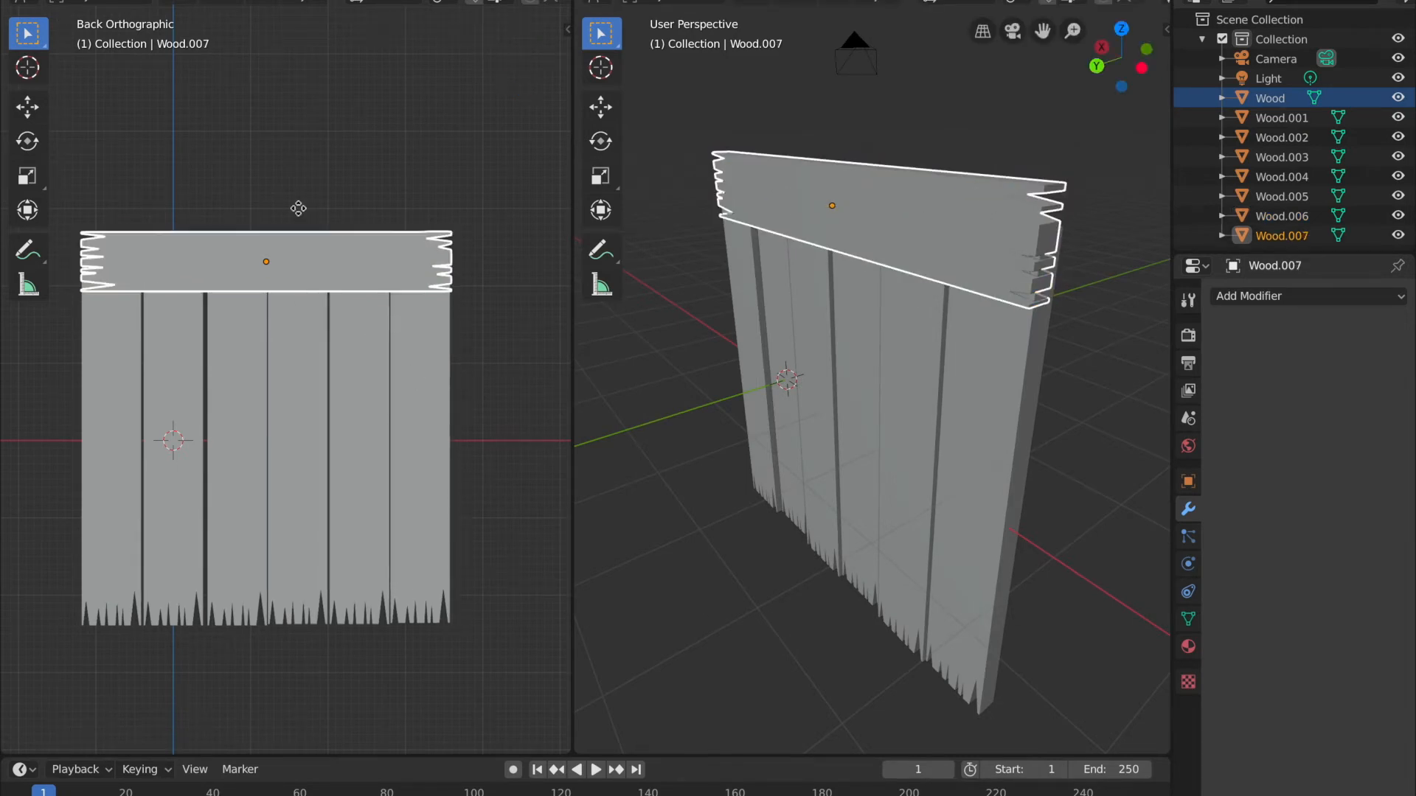
- Duplicate the upper horizontal plank and move the copy down along Z to the wall's lower end
{"action": "key", "text": "shift+d"}
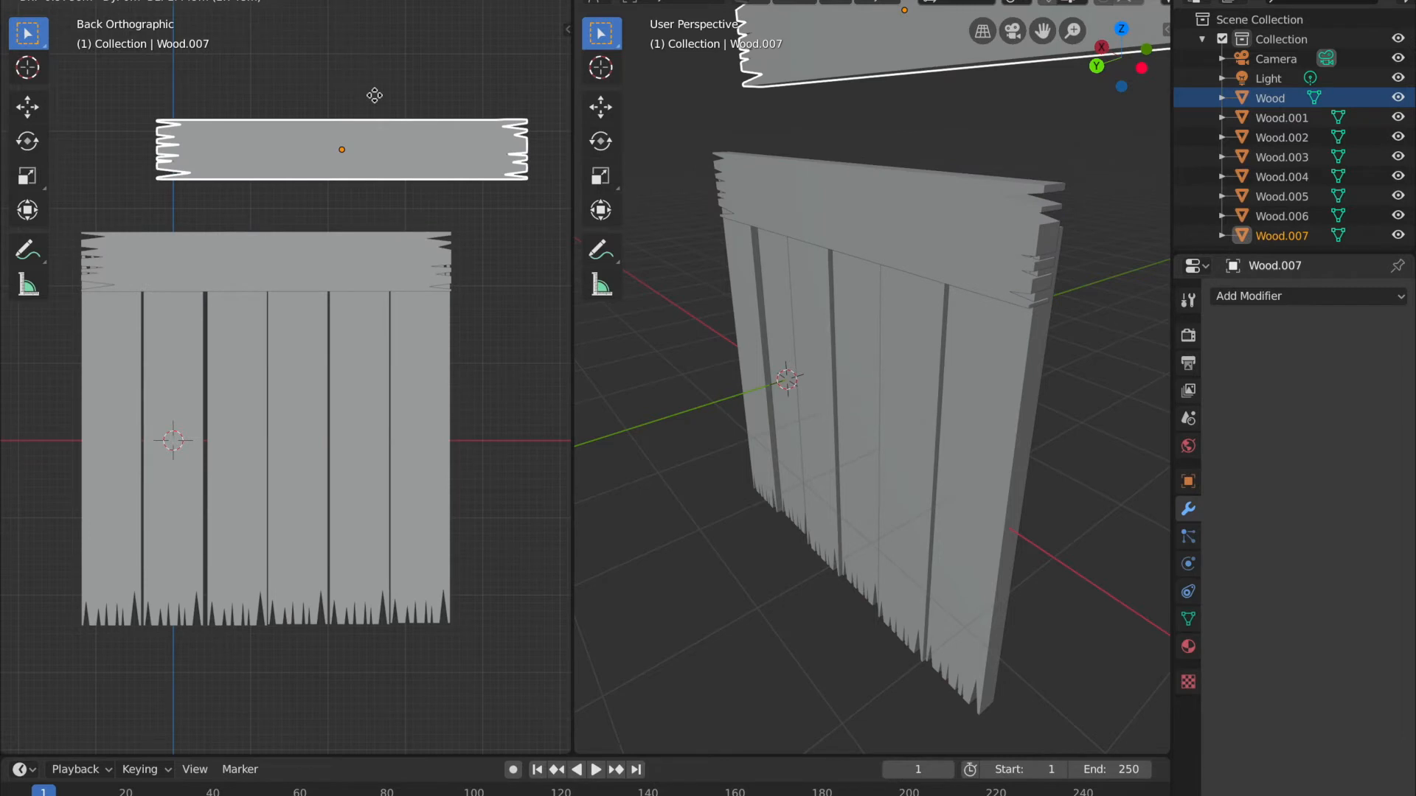
{"action": "right_click", "coordinate": [375, 95]}
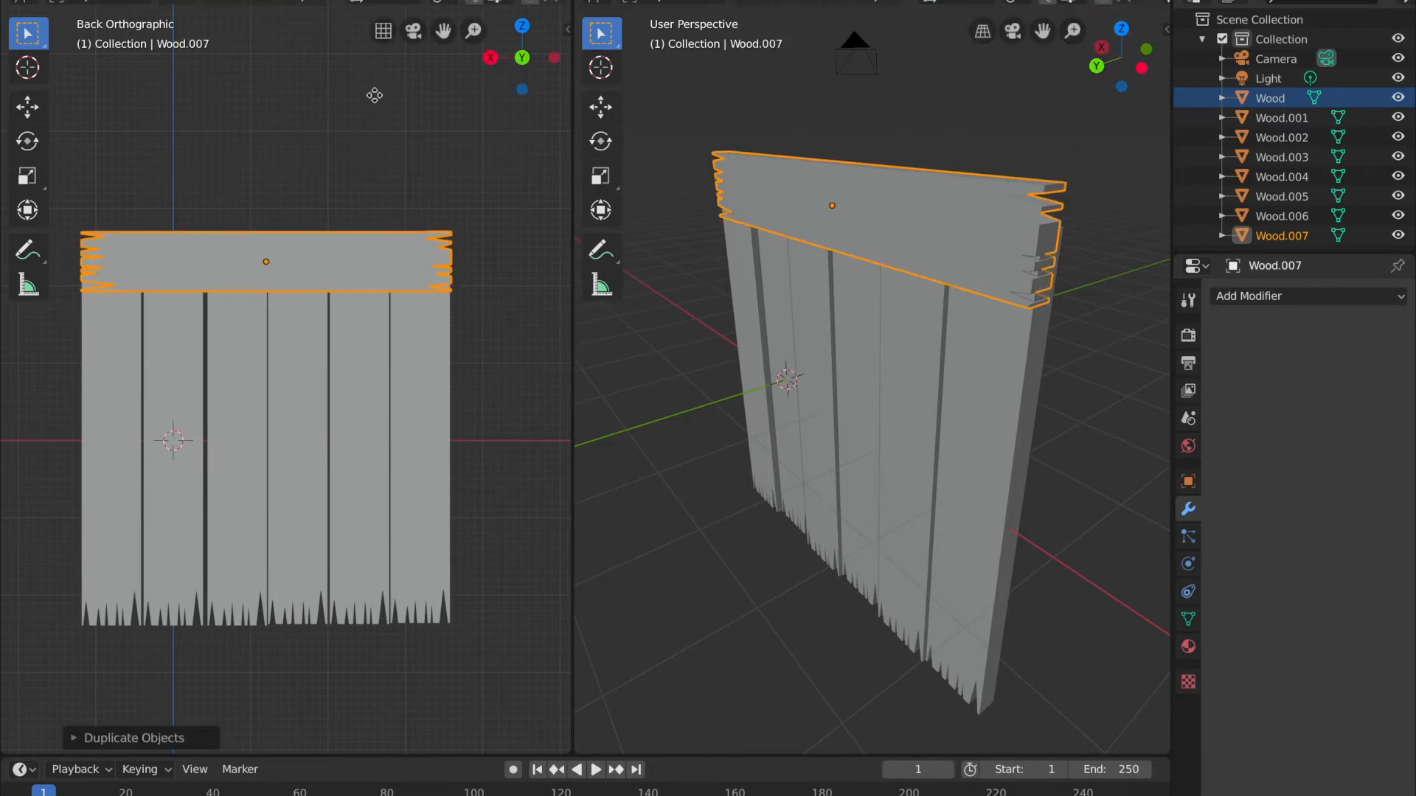
{"action": "key", "text": "g"}
{"action": "key", "text": "z"}
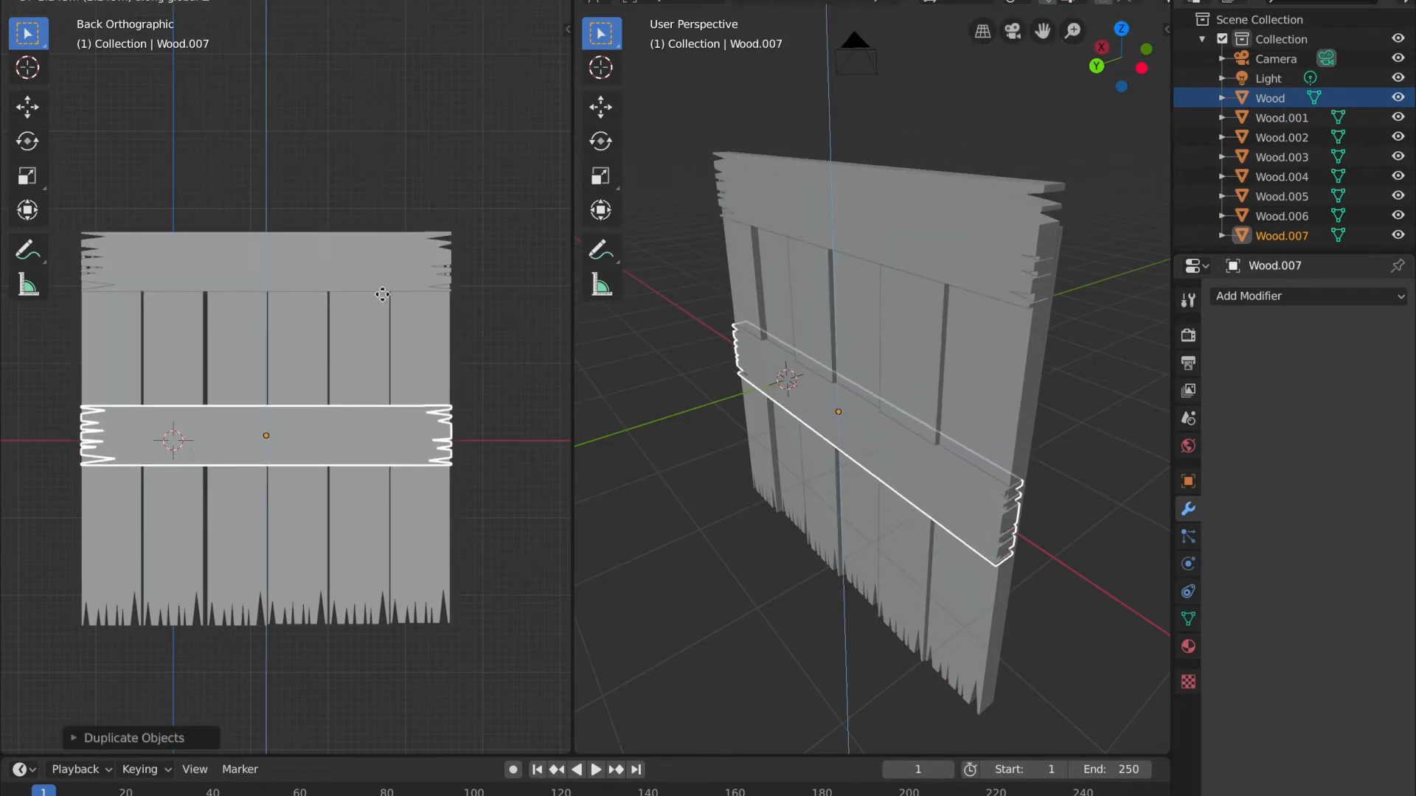
{"action": "left_click", "coordinate": [387, 432]}
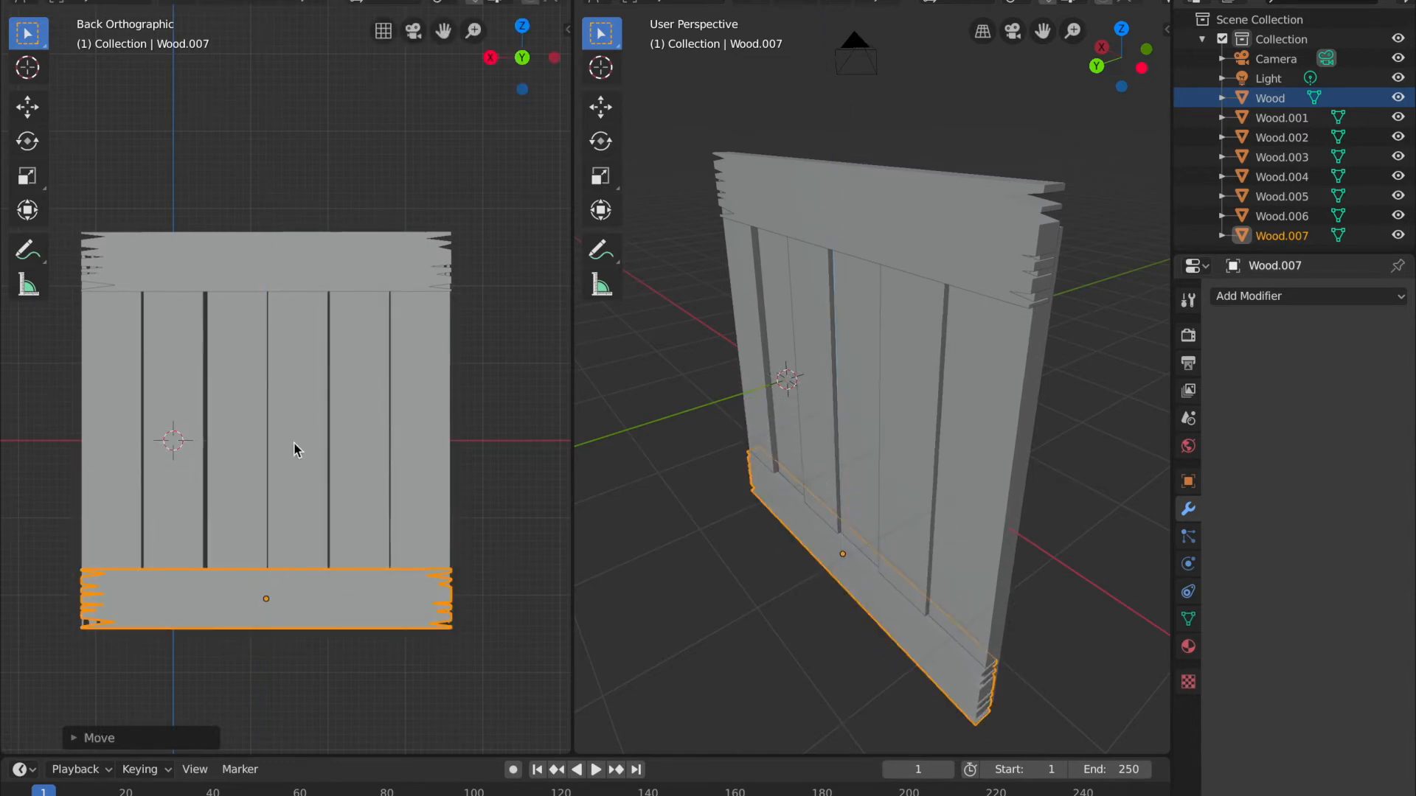
- Duplicate the upper horizontal plank Wood.006, rotate the copy upright and place it over the side edge nearest Wood.005
{"action": "left_click", "coordinate": [295, 271]}
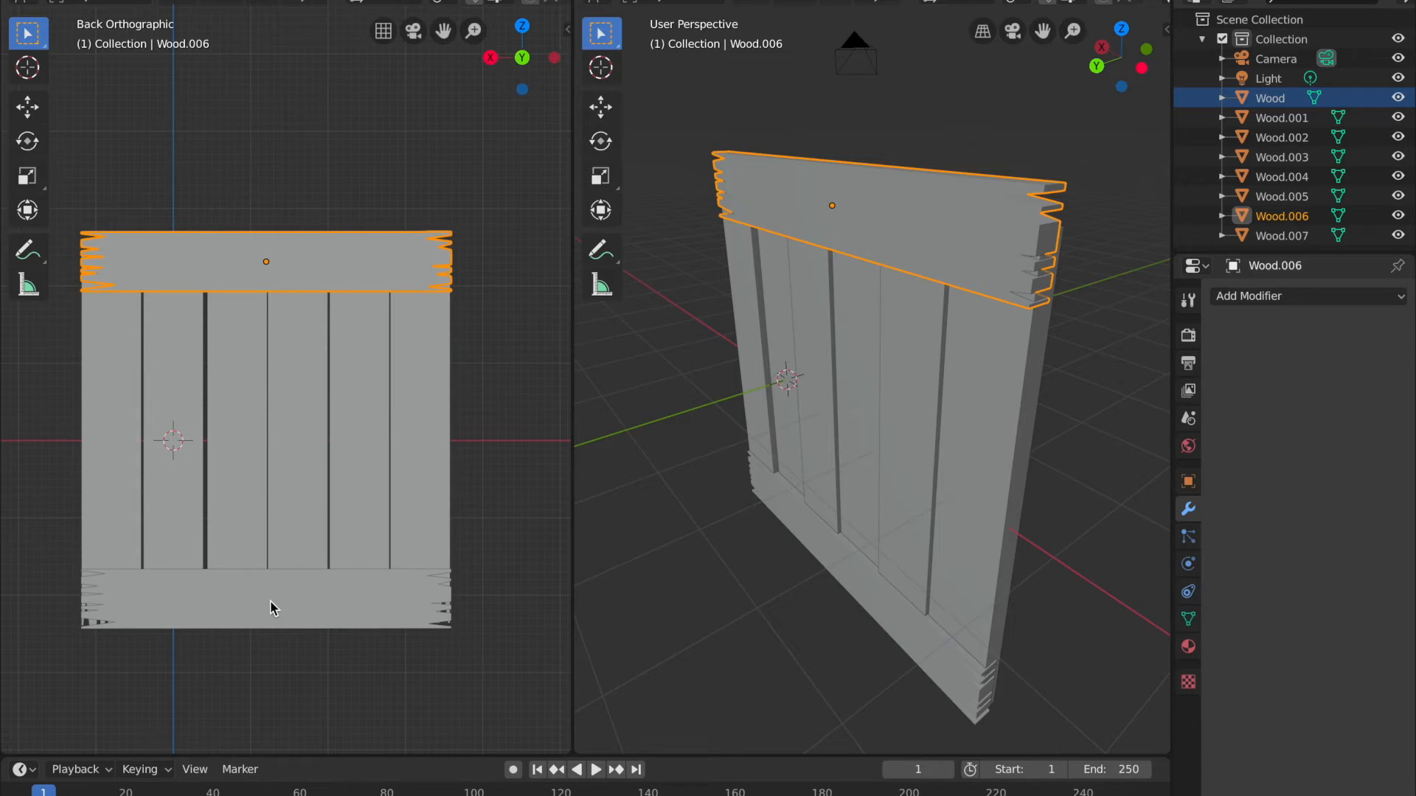
{"action": "key", "text": "shift+d"}
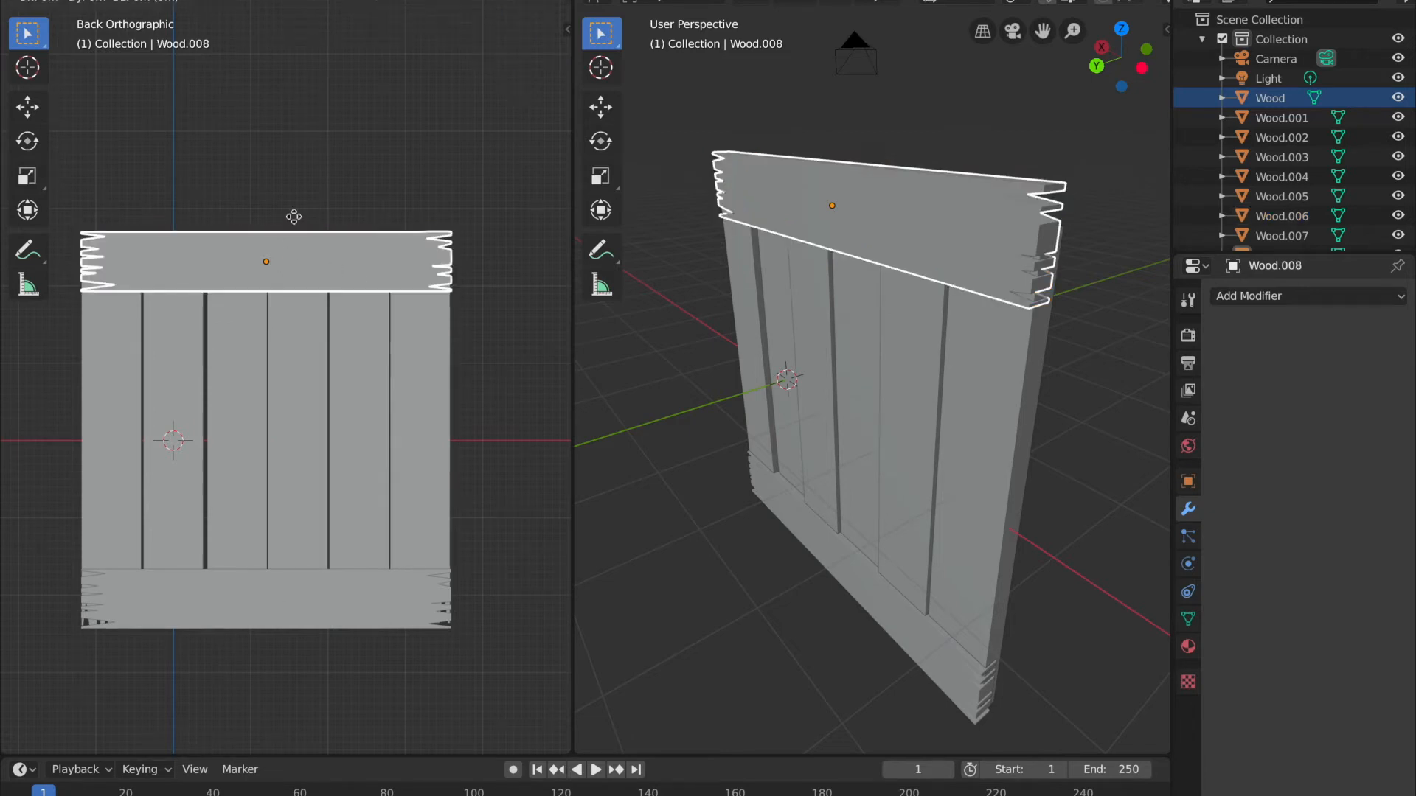
{"action": "right_click", "coordinate": [425, 112]}
{"action": "key", "text": "r"}
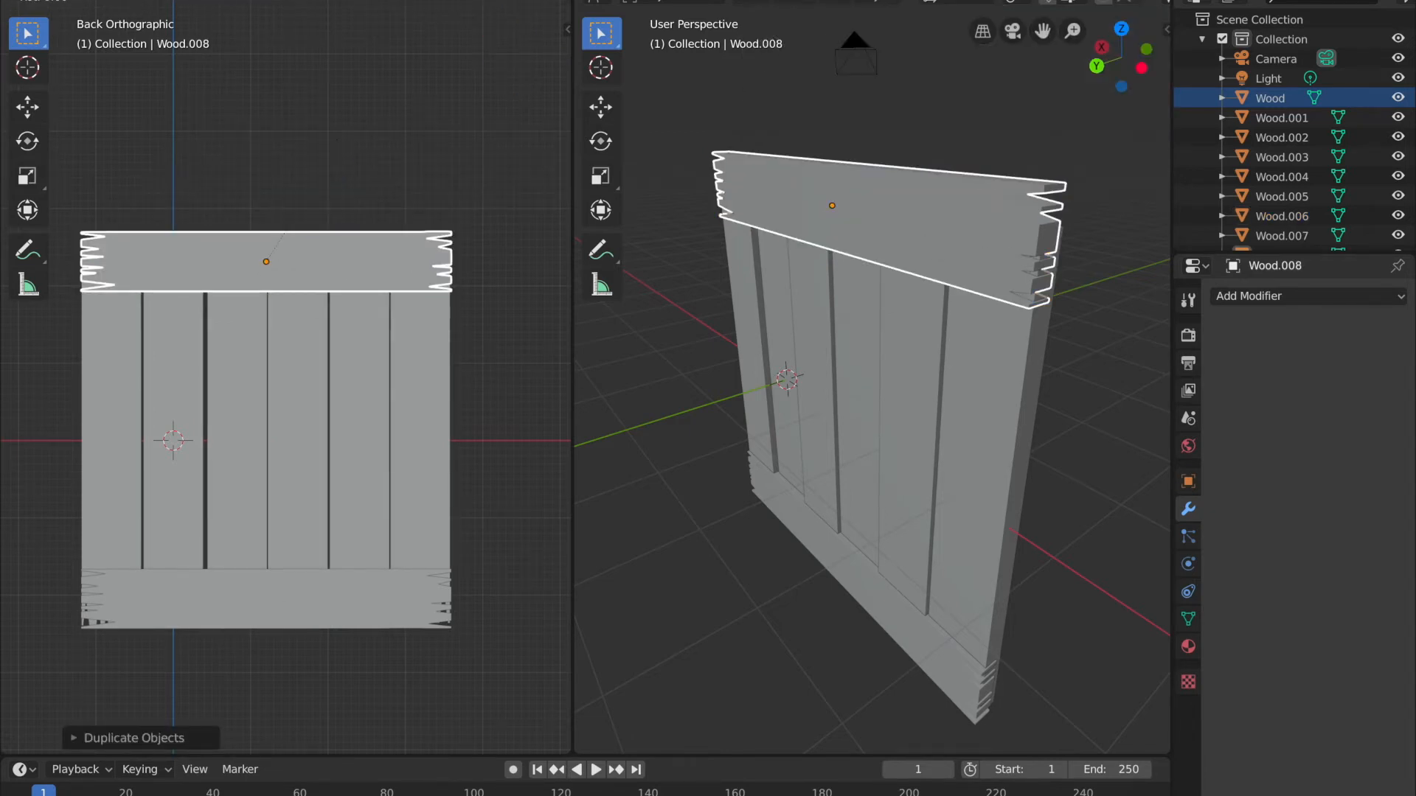
{"action": "left_click", "coordinate": [402, 350]}
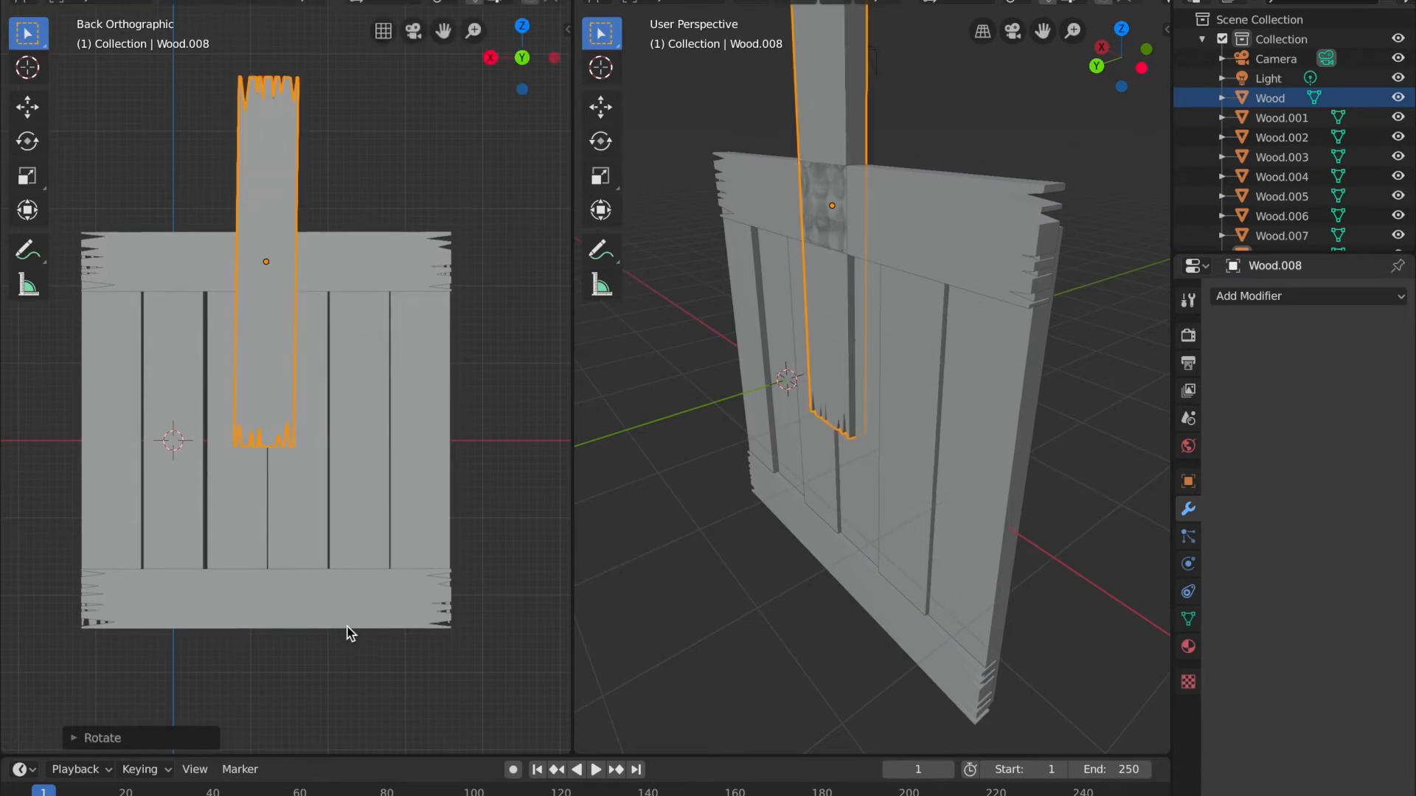
{"action": "key", "text": "g"}
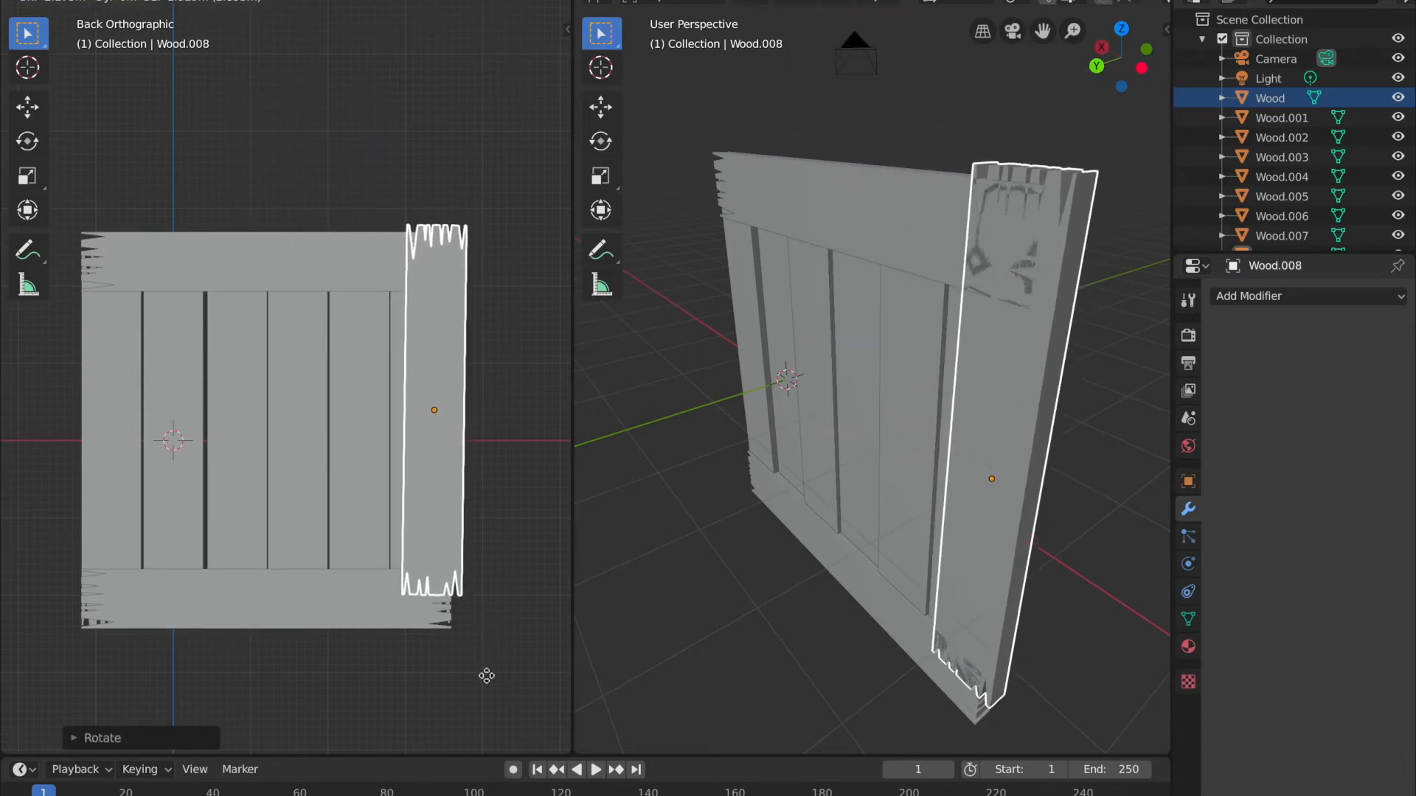
{"action": "left_click", "coordinate": [482, 681]}
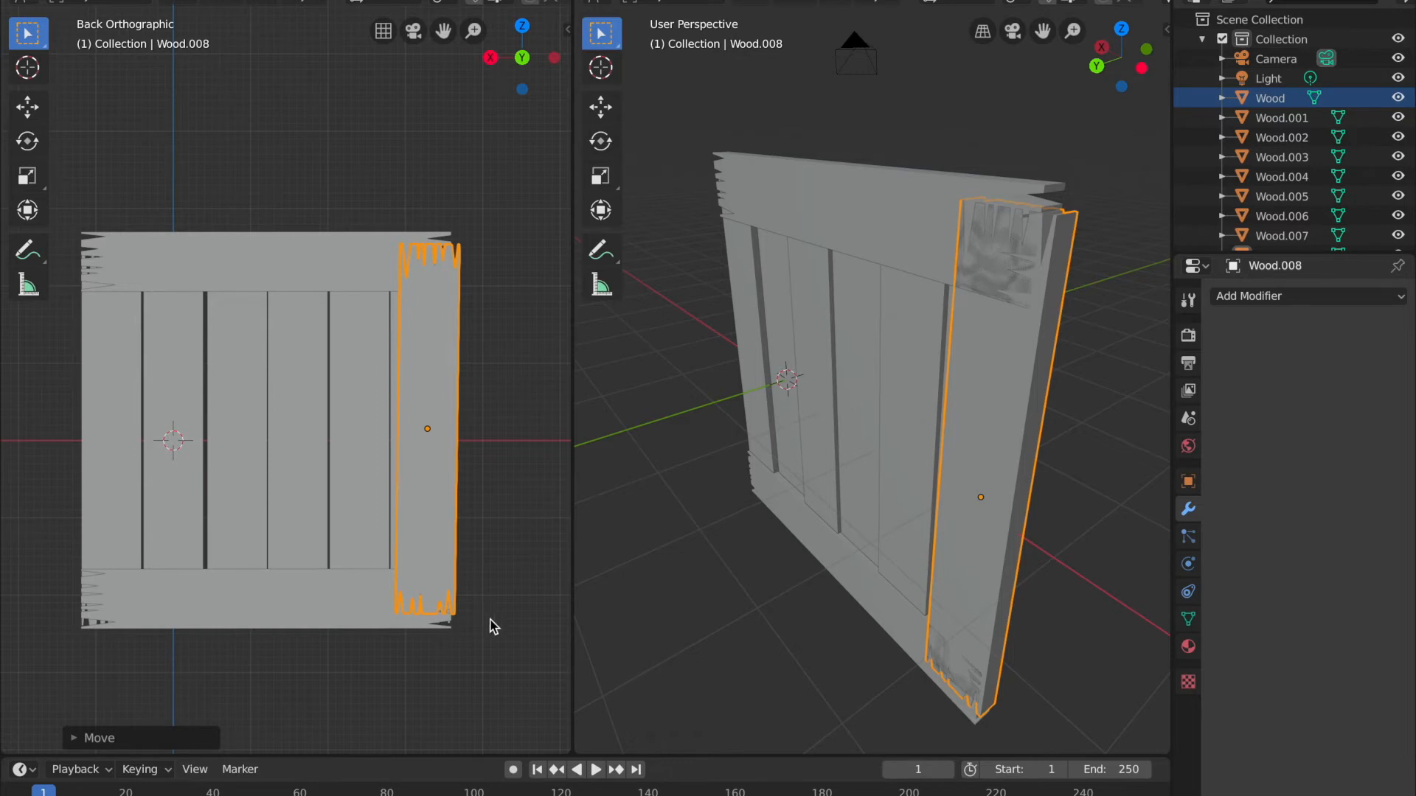
- Scale the upright side plank along Z to span the full height of the wall
{"action": "key", "text": "s"}
{"action": "key", "text": "z"}
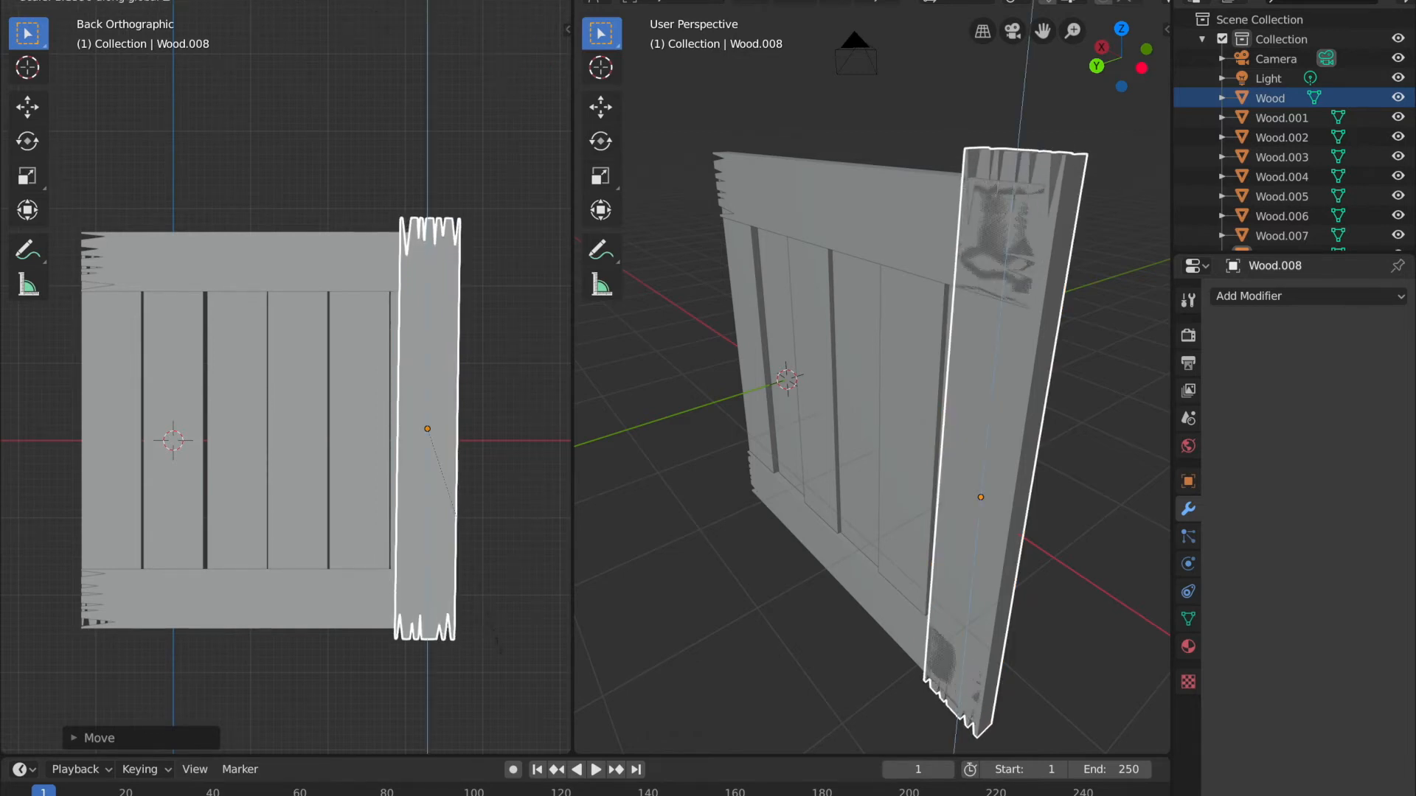
{"action": "left_click", "coordinate": [494, 635]}
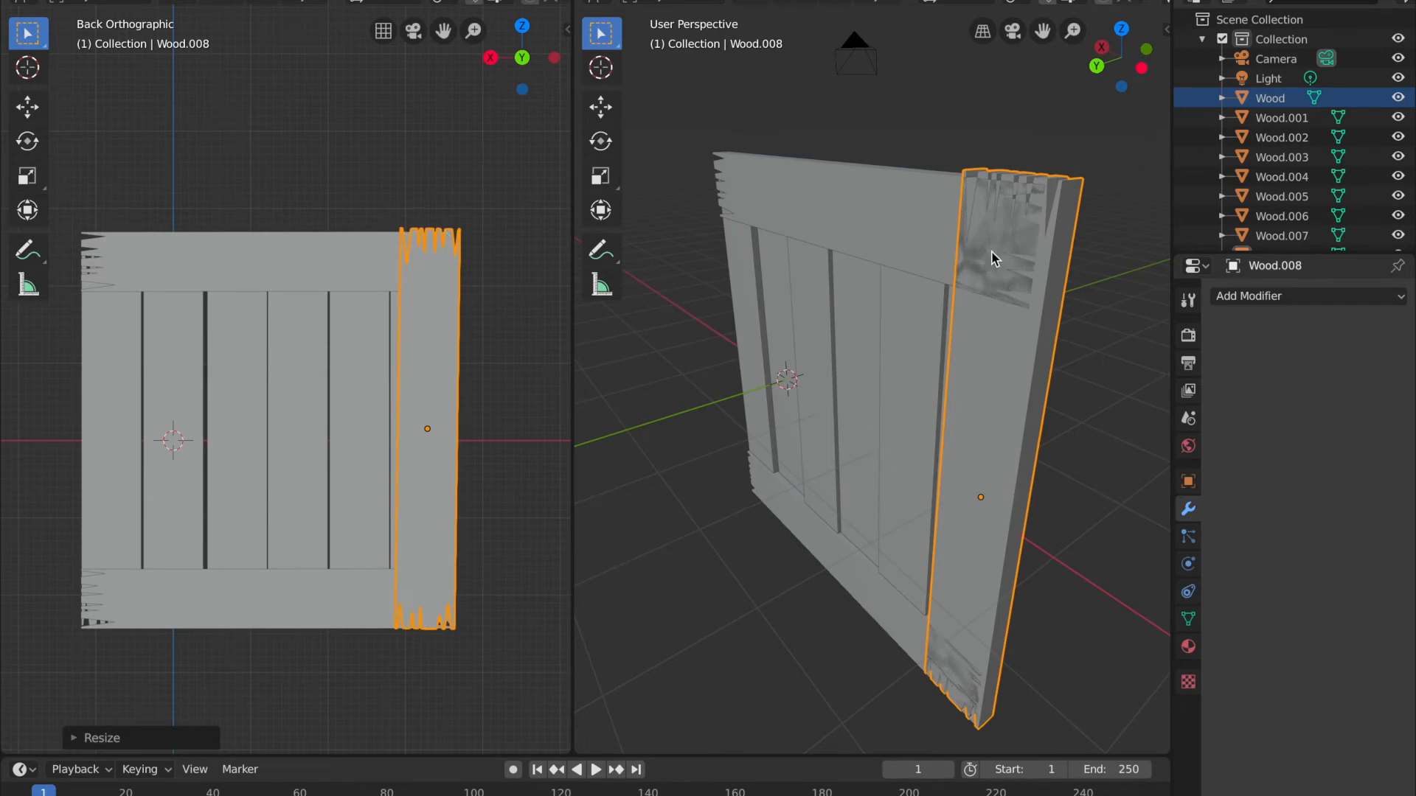
- Move the upright side plank outward along Y so it sits in front of the horizontal planks
{"action": "scroll", "coordinate": [991, 279], "scroll_direction": "up", "scroll_amount": 5}
{"action": "scroll", "coordinate": [995, 295], "scroll_direction": "down", "scroll_amount": 4}
{"action": "middle_click_drag", "start_coordinate": [1114, 260], "coordinate": [1037, 252], "text": "shift"}
{"action": "scroll", "coordinate": [952, 382], "scroll_direction": "down", "scroll_amount": 2}
{"action": "middle_click_drag", "start_coordinate": [930, 385], "coordinate": [951, 382]}
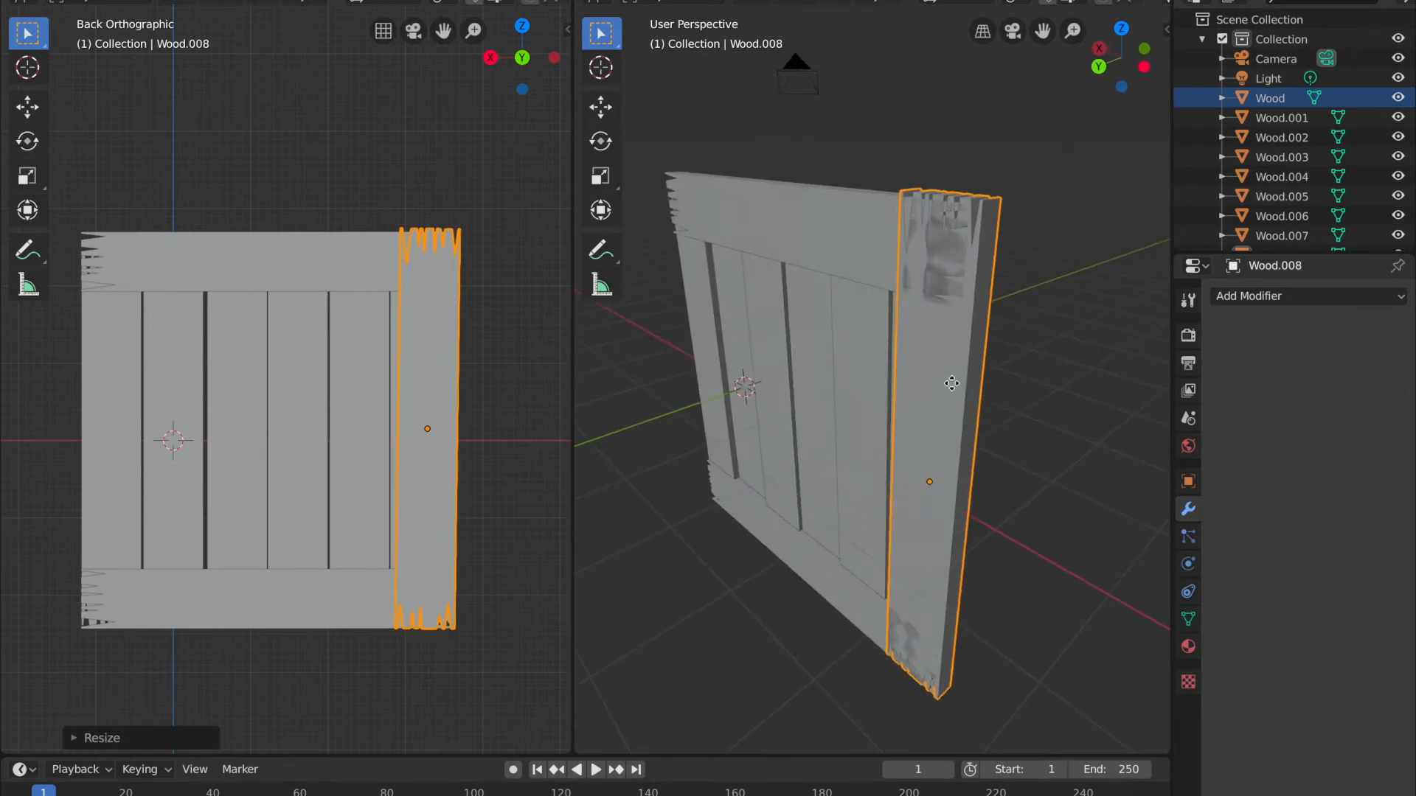
{"action": "key", "text": "g"}
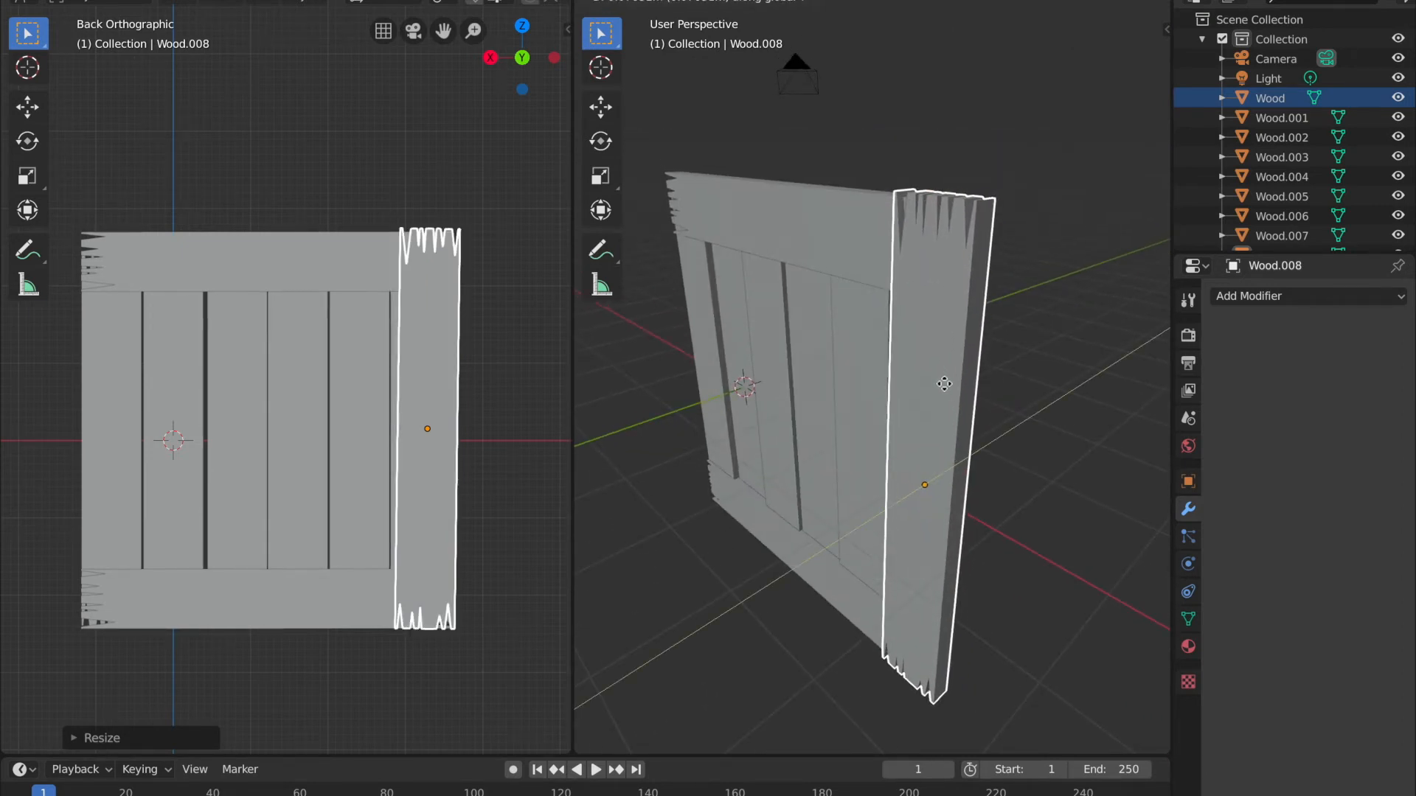
{"action": "left_click", "coordinate": [944, 385]}
{"action": "middle_click_drag", "start_coordinate": [977, 415], "coordinate": [823, 444]}
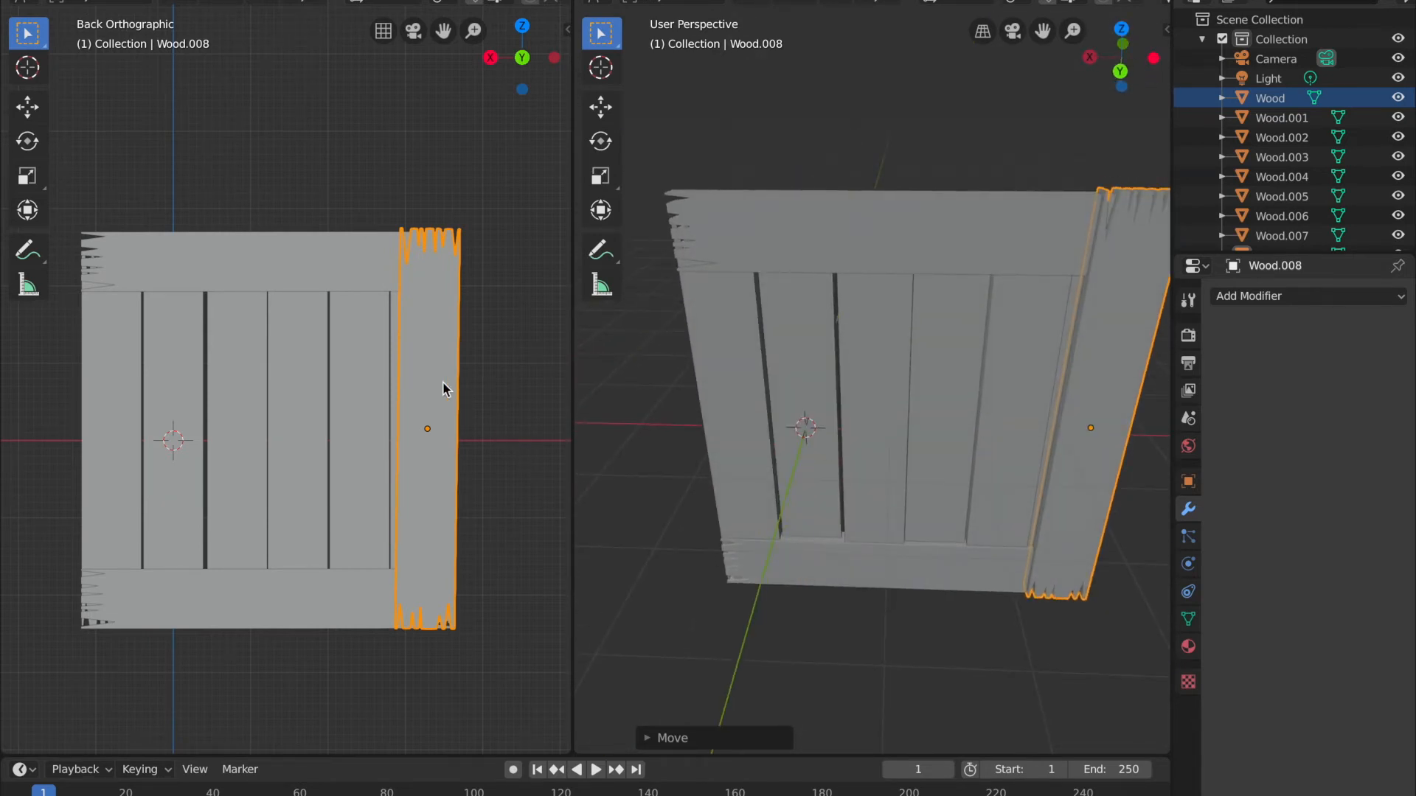
- Duplicate the upright side plank and place the copy over the opposite edge of the wall
{"action": "key", "text": "shift+d"}
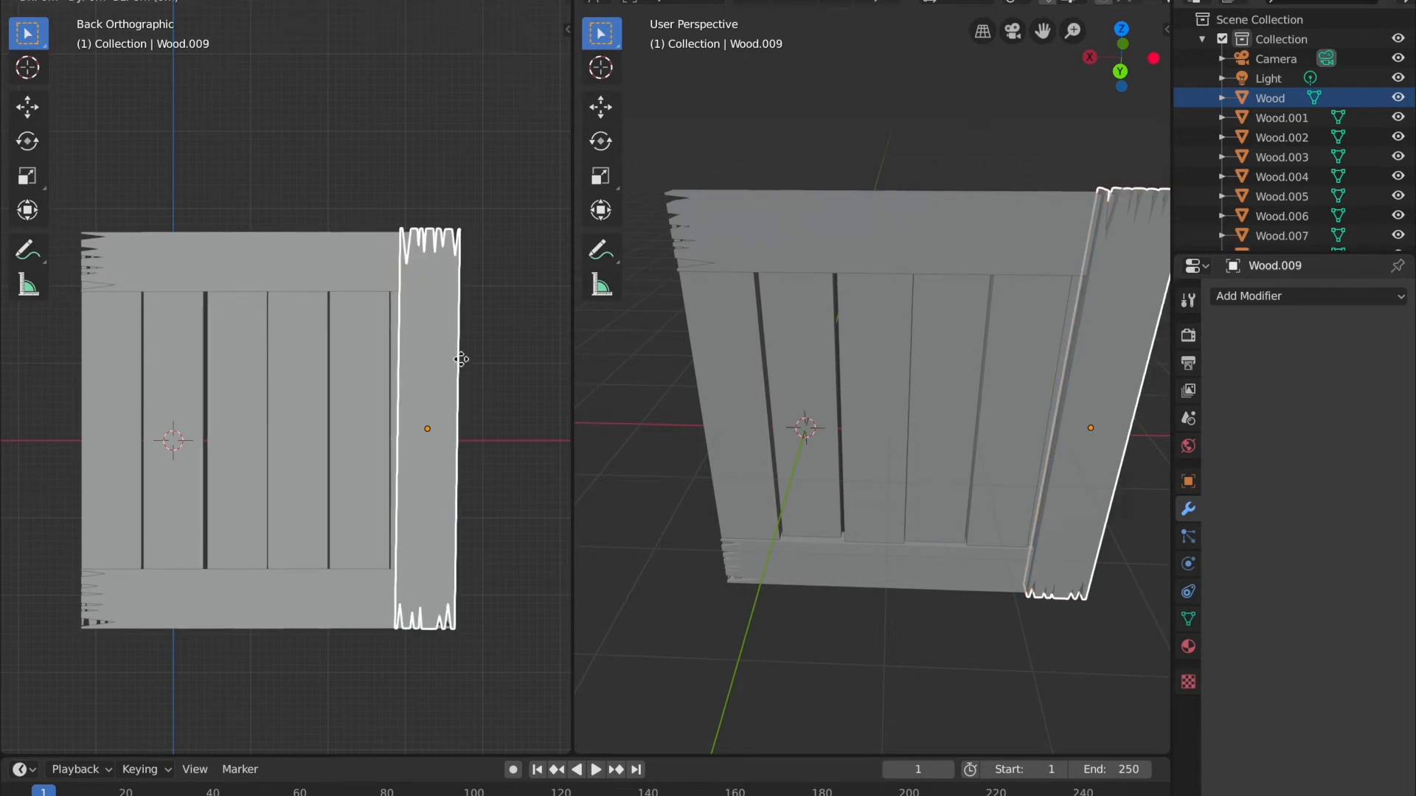
{"action": "left_click", "coordinate": [141, 410]}
{"action": "left_click", "coordinate": [267, 159]}
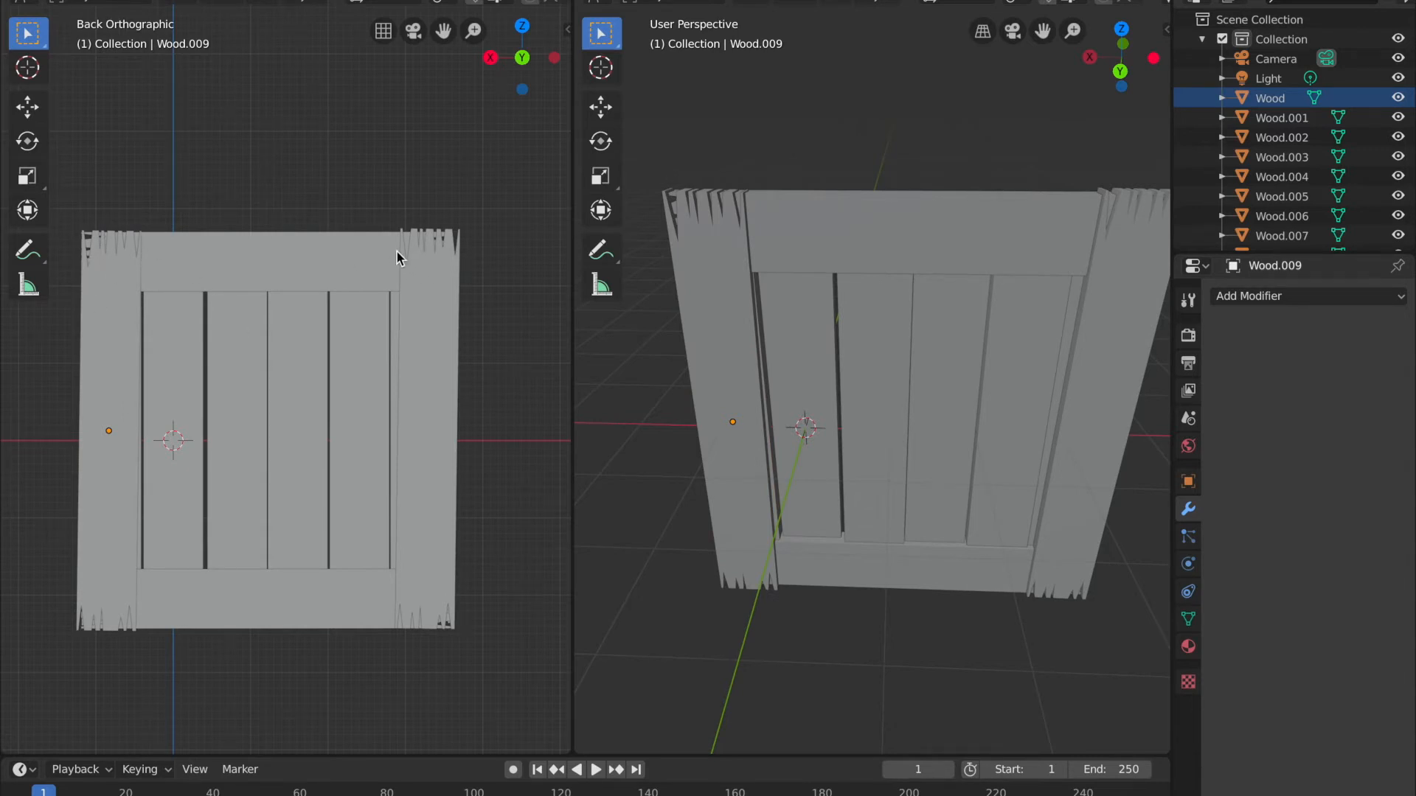
- Rotate the new side plank Wood.009 by 180 degrees so its notches differ from the other side
{"action": "left_click", "coordinate": [127, 438]}
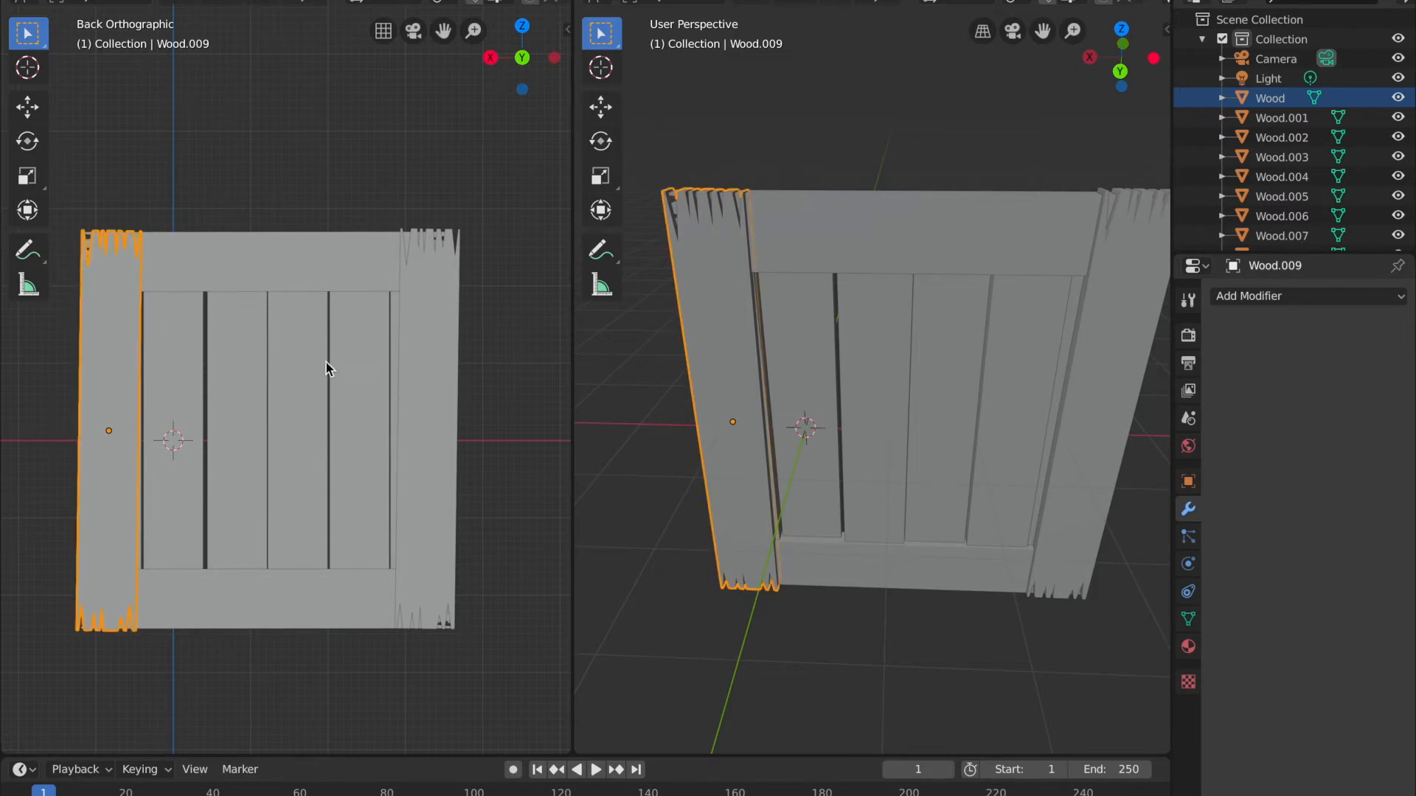
{"action": "type", "text": "r180"}
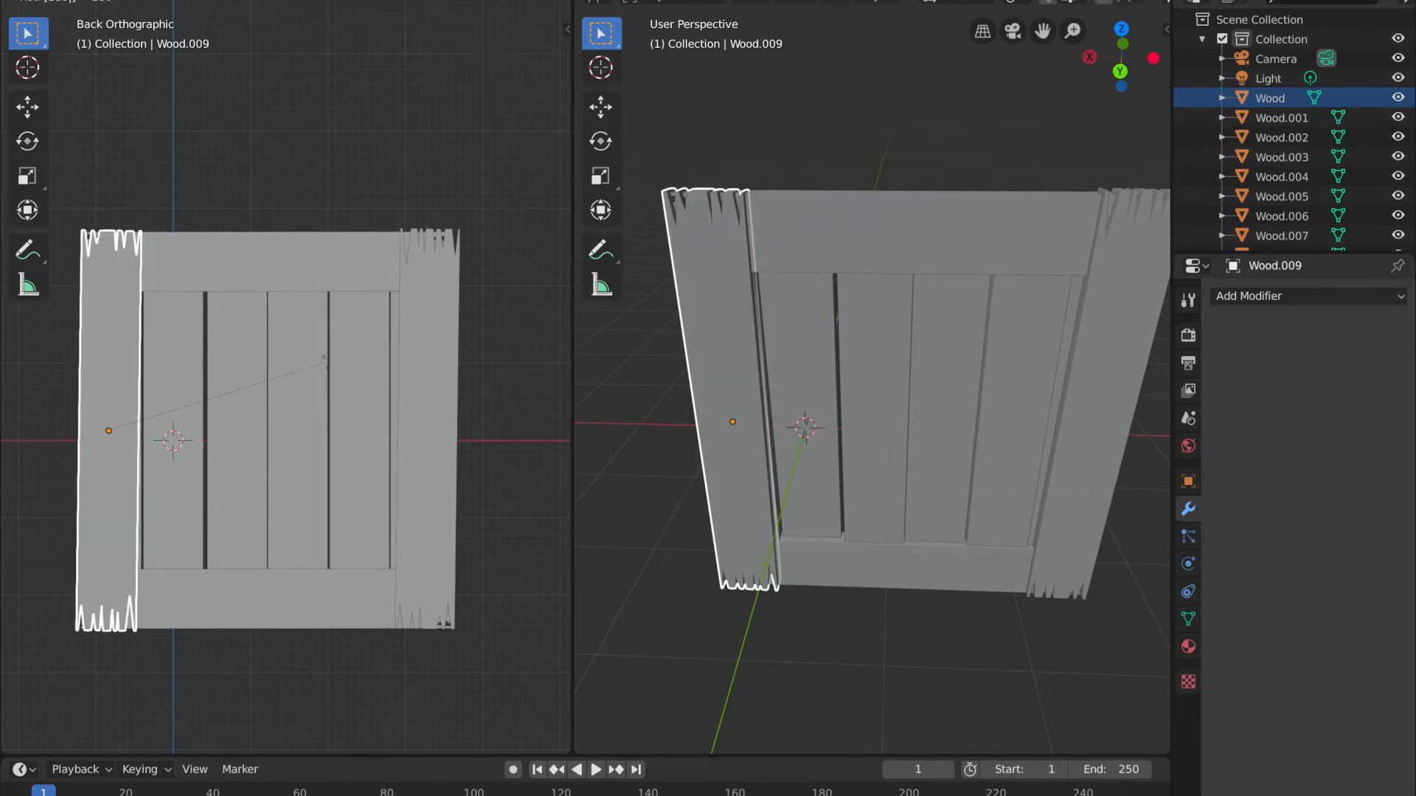
{"action": "key", "text": "Return"}
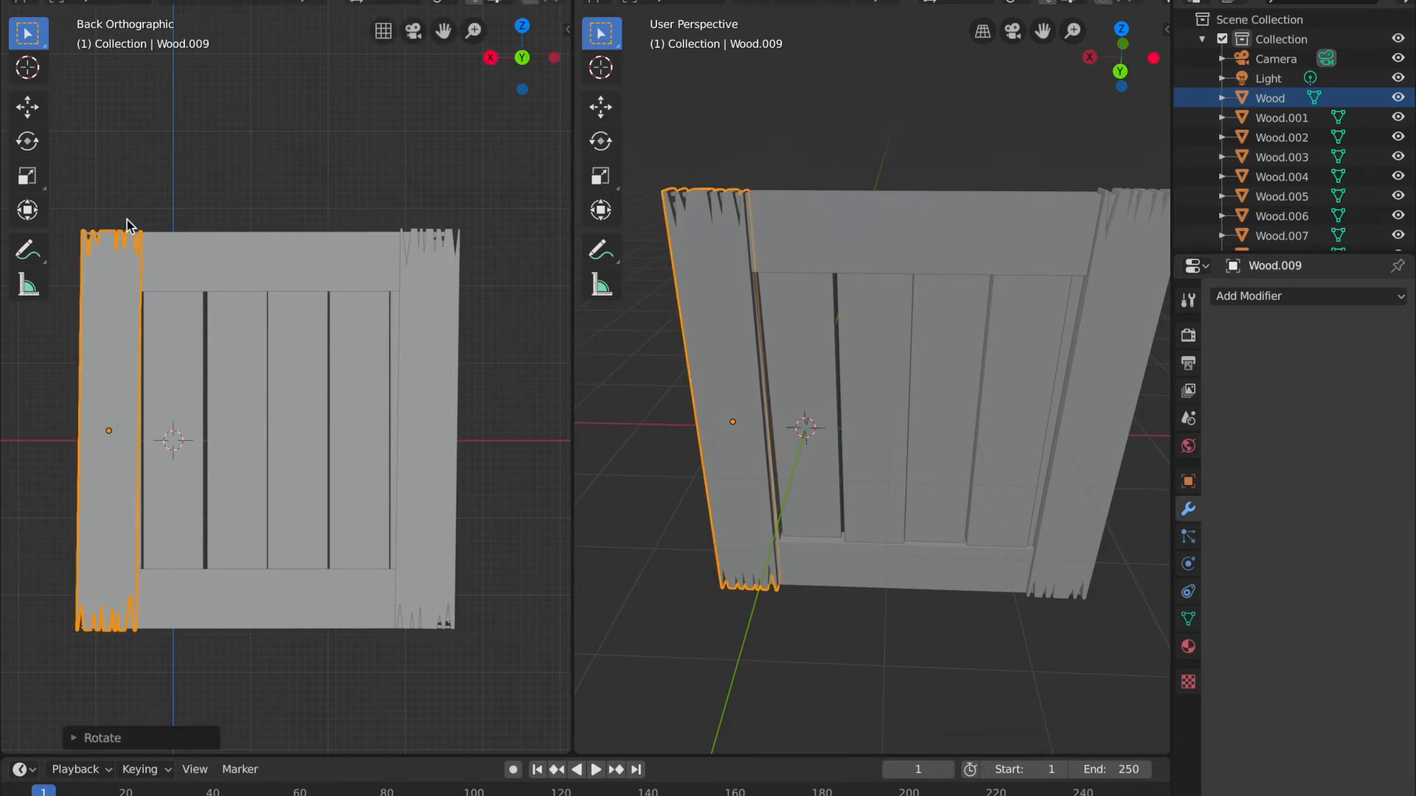
{"action": "key", "text": "alt+a"}
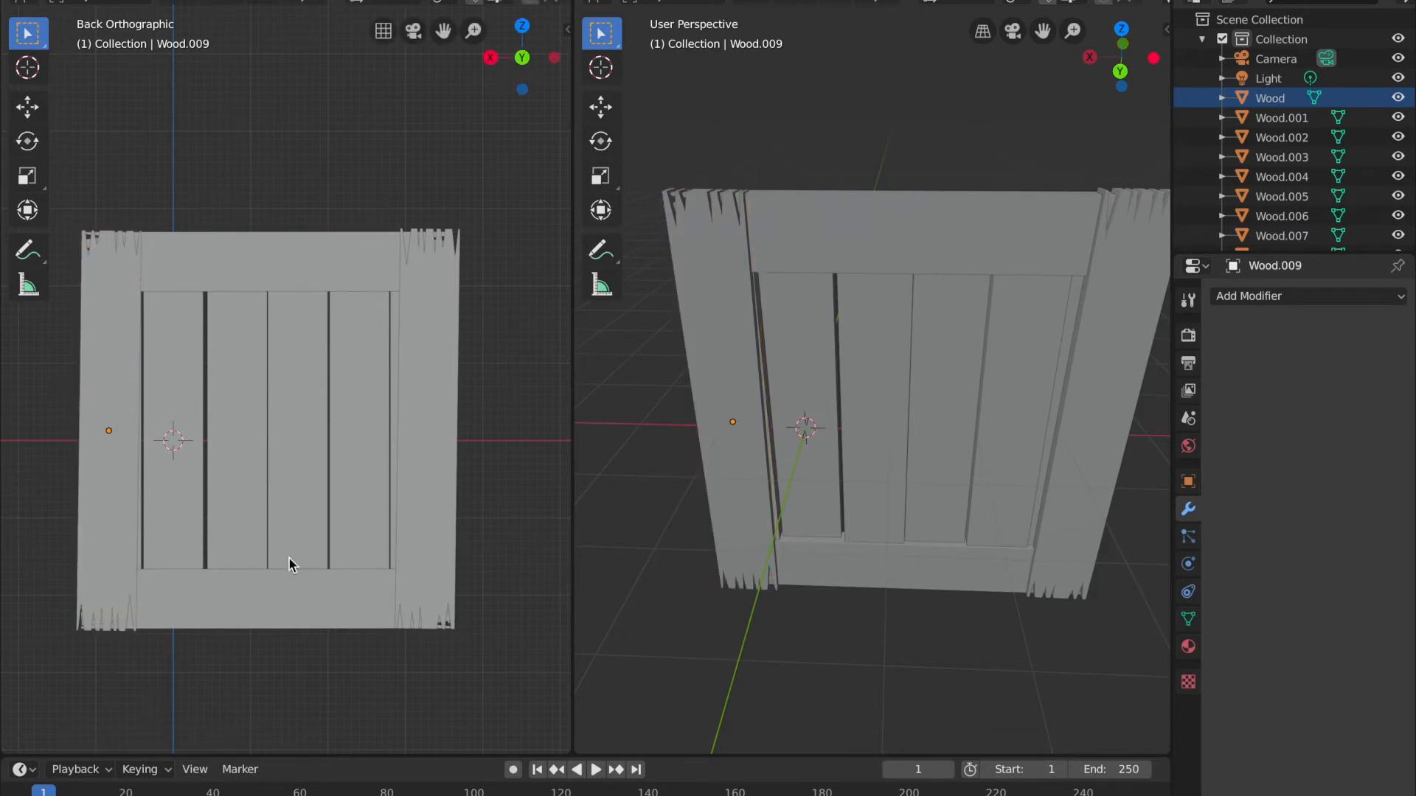
- Select the vertical, horizontal and side planks of the wall and join them into one object with Wood.006 active
{"action": "middle_click_drag", "start_coordinate": [400, 445], "coordinate": [400, 445]}
{"action": "middle_click_drag", "start_coordinate": [333, 618], "coordinate": [281, 578]}
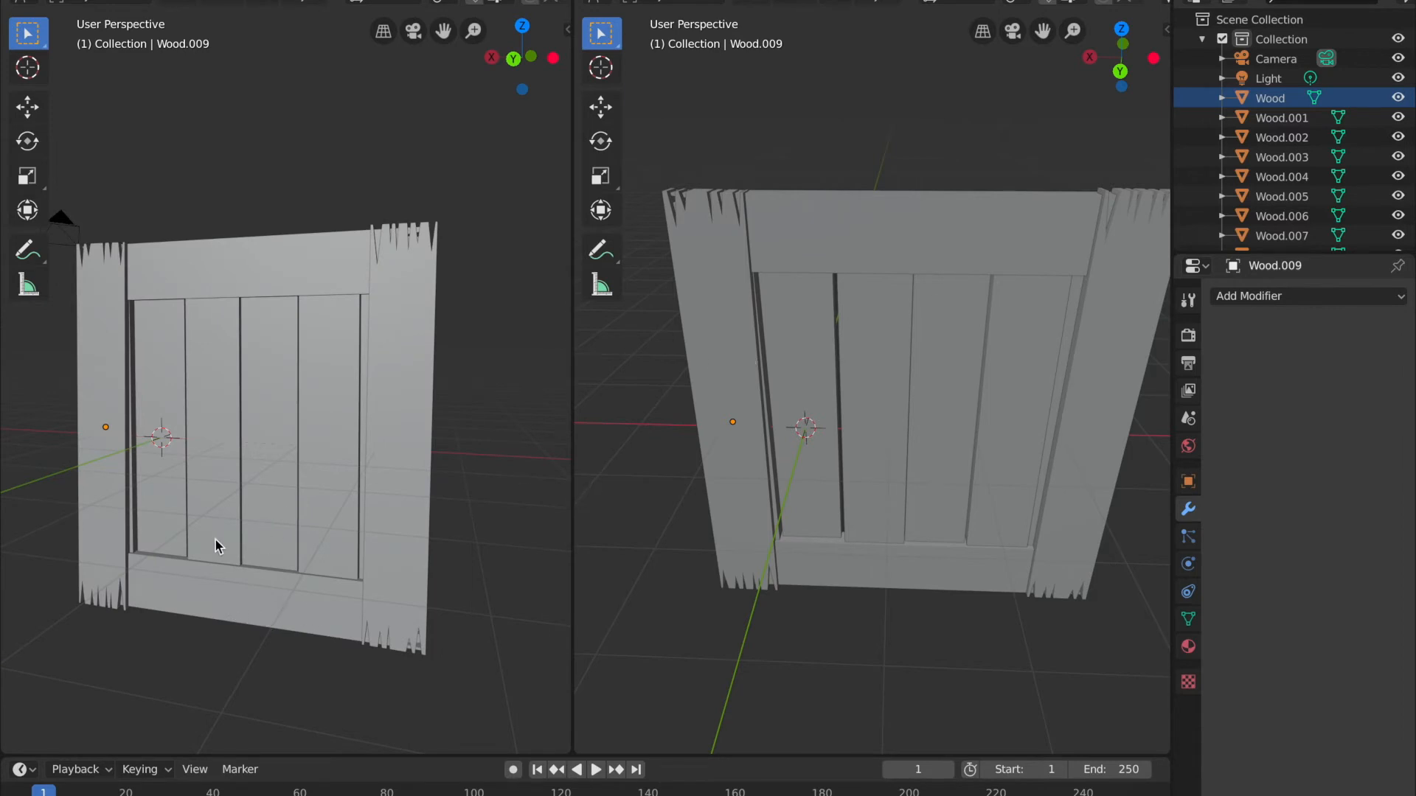
{"action": "left_click", "coordinate": [228, 598]}
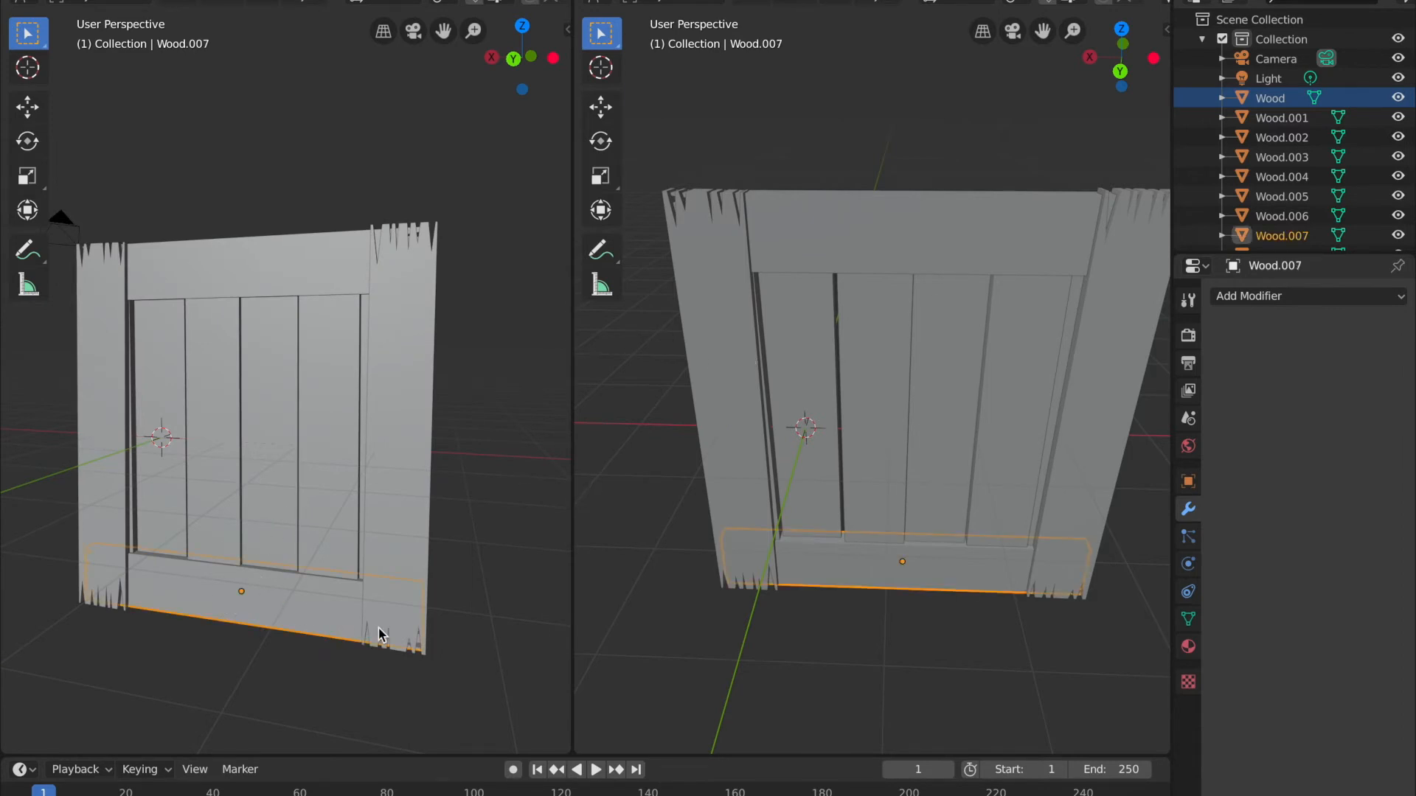
{"action": "left_click", "coordinate": [396, 502], "text": "shift"}
{"action": "left_click", "coordinate": [325, 505], "text": "shift"}
{"action": "left_click", "coordinate": [270, 488], "text": "shift"}
{"action": "left_click", "coordinate": [200, 470], "text": "shift"}
{"action": "left_click", "coordinate": [159, 460], "text": "shift"}
{"action": "left_click", "coordinate": [114, 495], "text": "shift"}
{"action": "left_click", "coordinate": [132, 519], "text": "shift"}
{"action": "left_click", "coordinate": [224, 259], "text": "shift"}
{"action": "scroll", "coordinate": [267, 466], "scroll_direction": "right", "scroll_amount": 15}
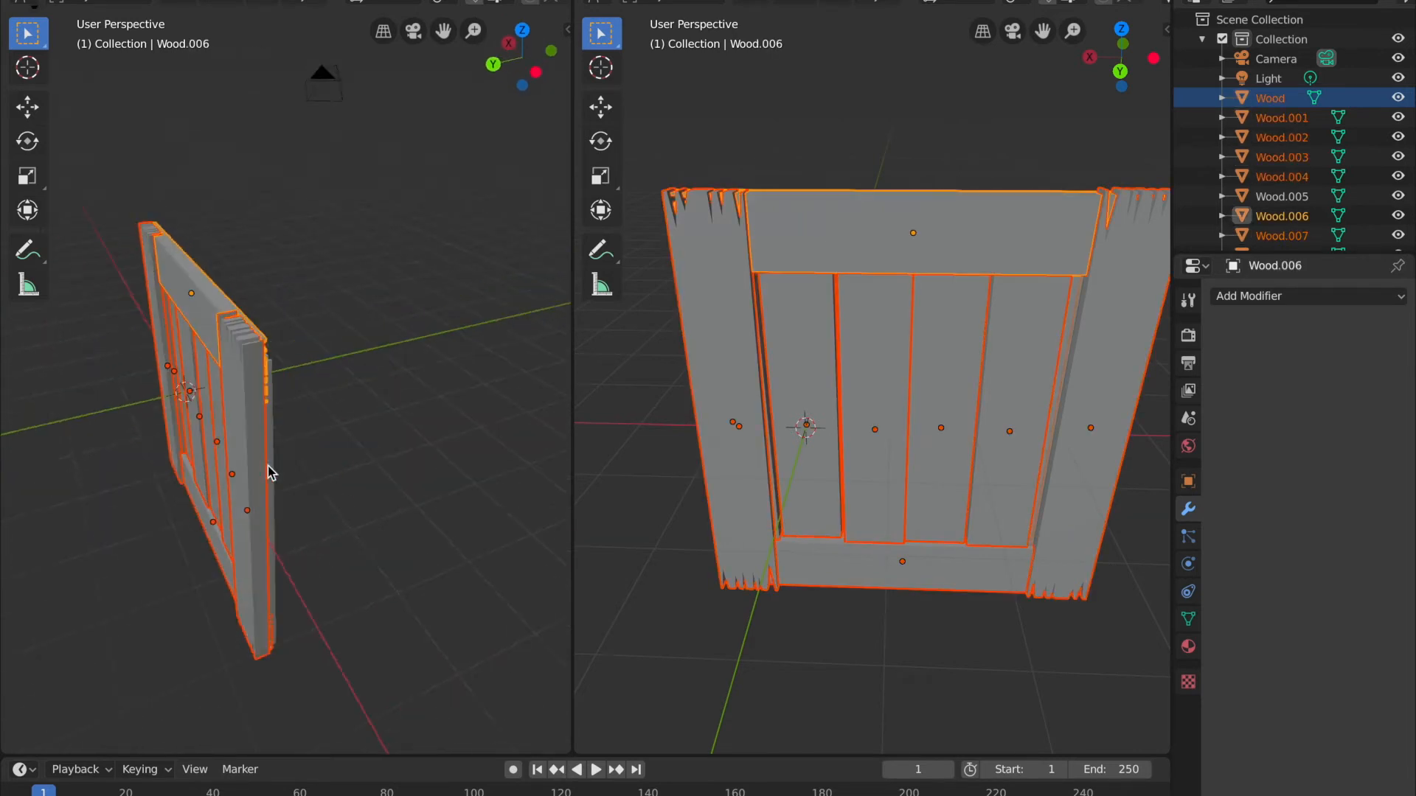
{"action": "scroll", "coordinate": [268, 467], "scroll_direction": "left", "scroll_amount": 5}
{"action": "scroll", "coordinate": [267, 466], "scroll_direction": "left", "scroll_amount": 6}
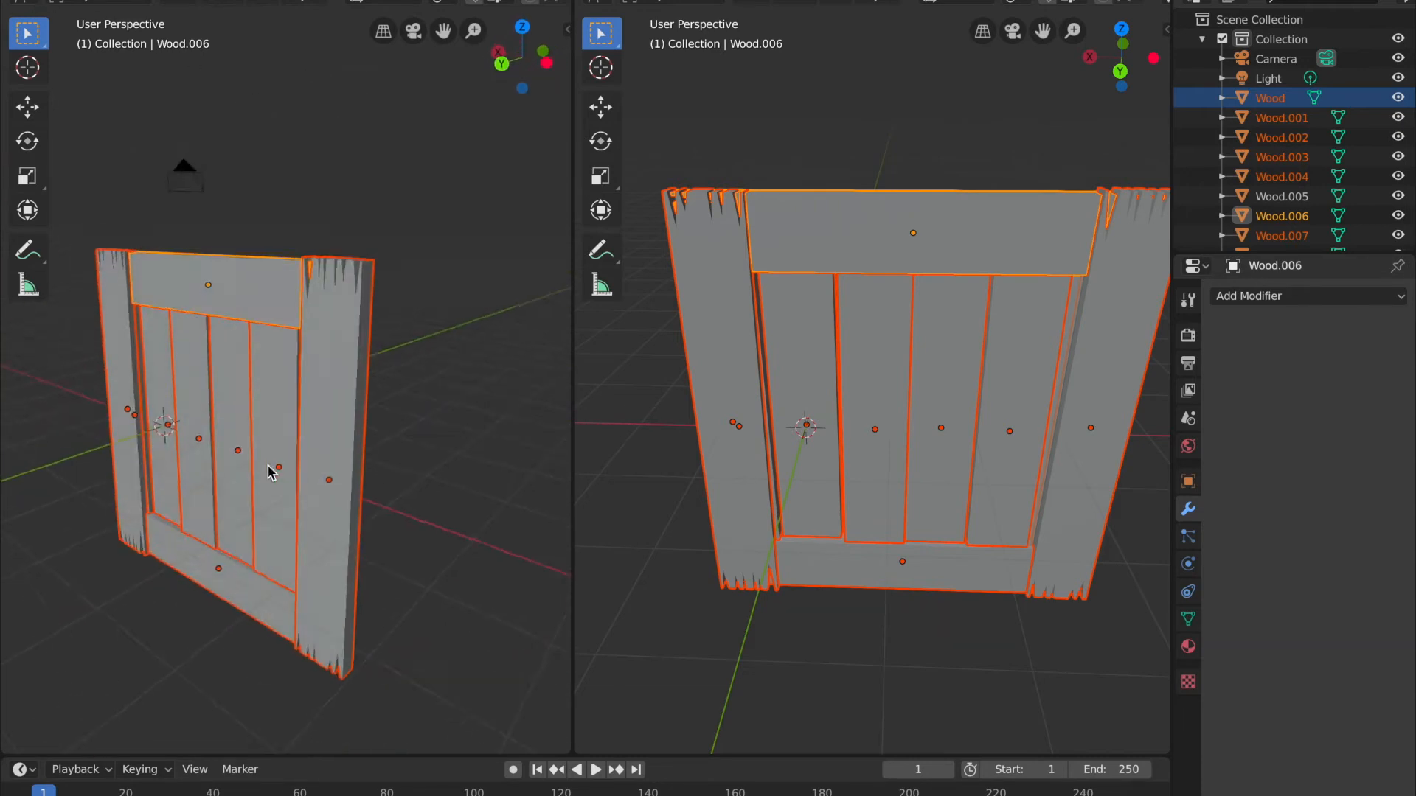
{"action": "key", "text": "ctrl+j"}
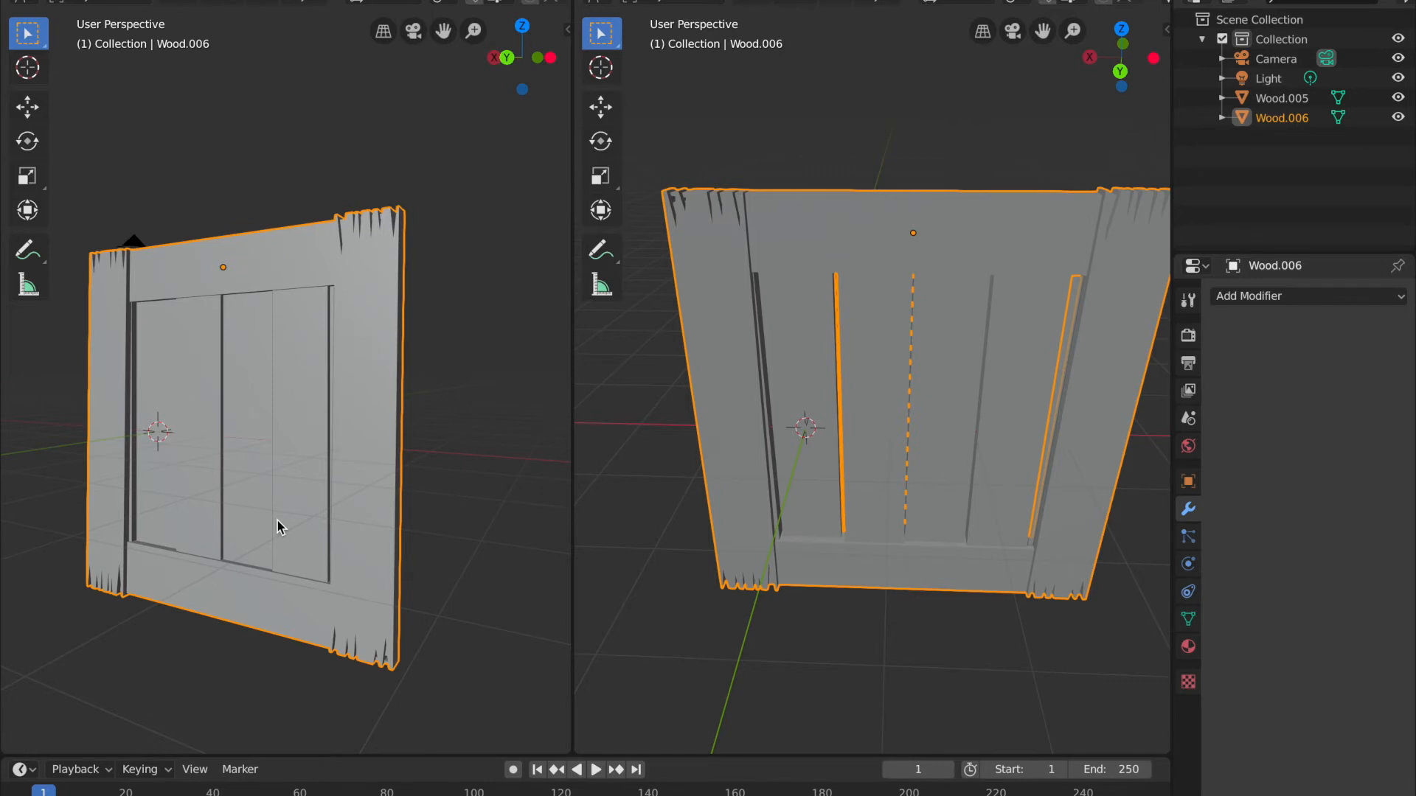
- Select the separate plank Wood.005 and toggle its visibility off and on to check where it sits in the wall
{"action": "left_click", "coordinate": [1283, 98]}
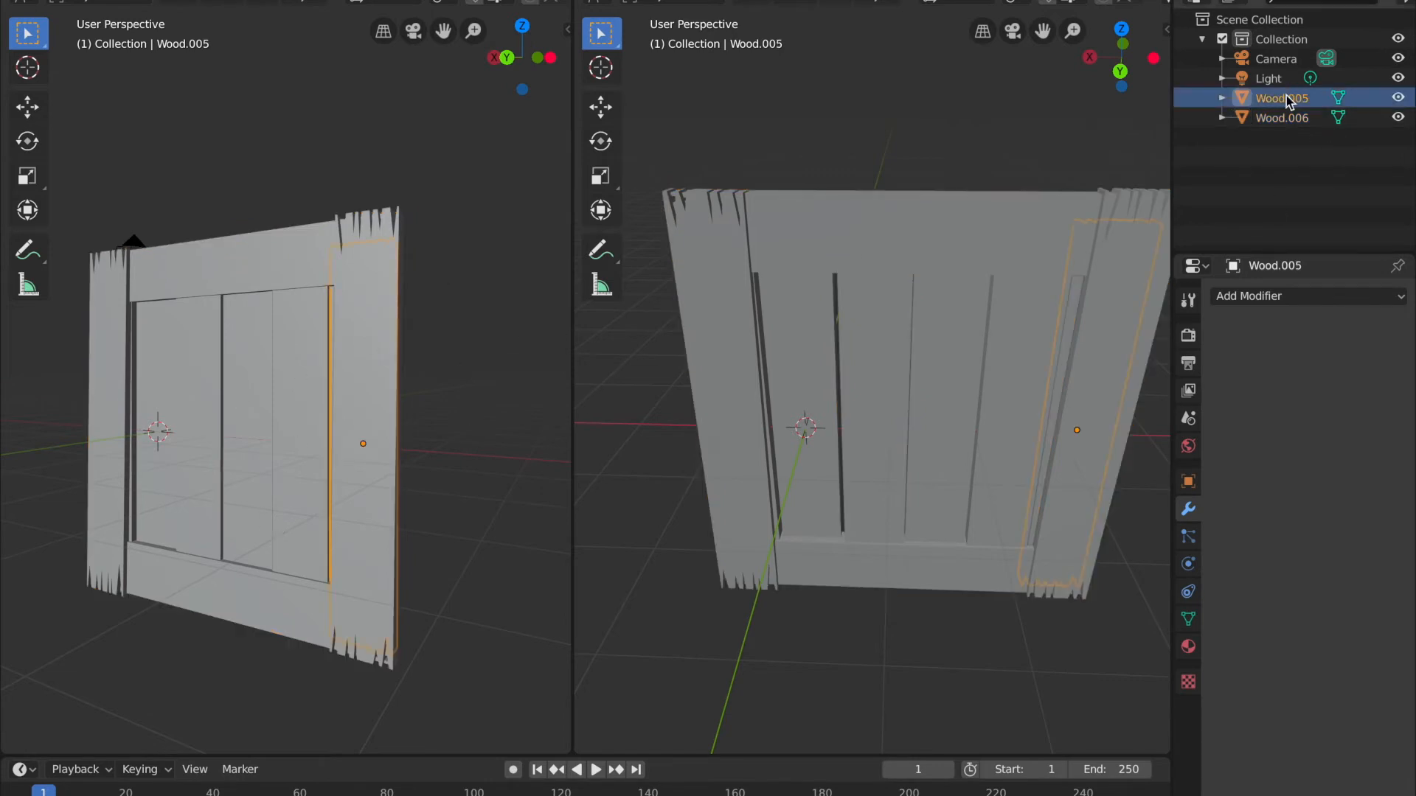
{"action": "scroll", "coordinate": [288, 531], "scroll_direction": "right", "scroll_amount": 6}
{"action": "scroll", "coordinate": [280, 533], "scroll_direction": "left", "scroll_amount": 6}
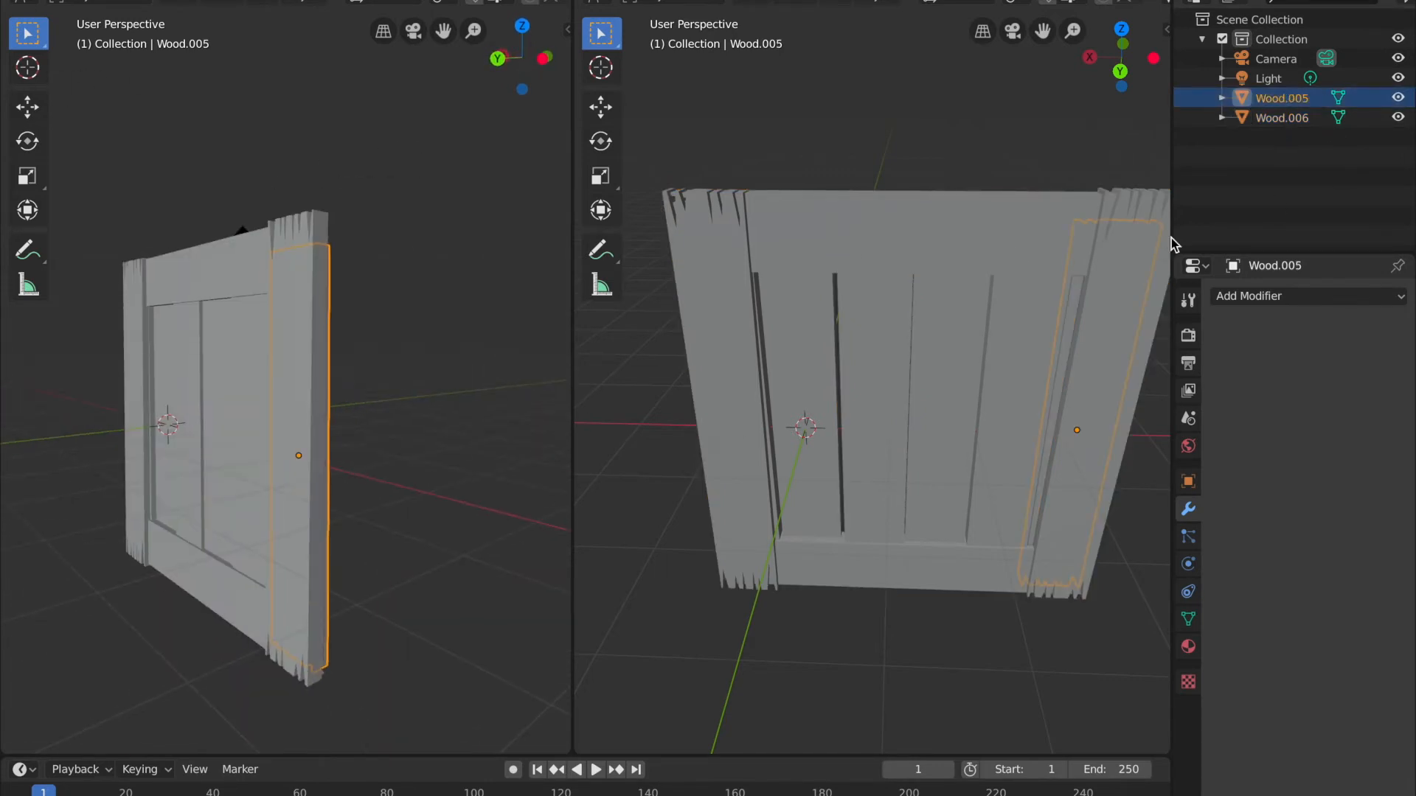
{"action": "left_click", "coordinate": [1398, 97]}
{"action": "scroll", "coordinate": [308, 524], "scroll_direction": "left", "scroll_amount": 5}
{"action": "left_click", "coordinate": [1399, 97]}
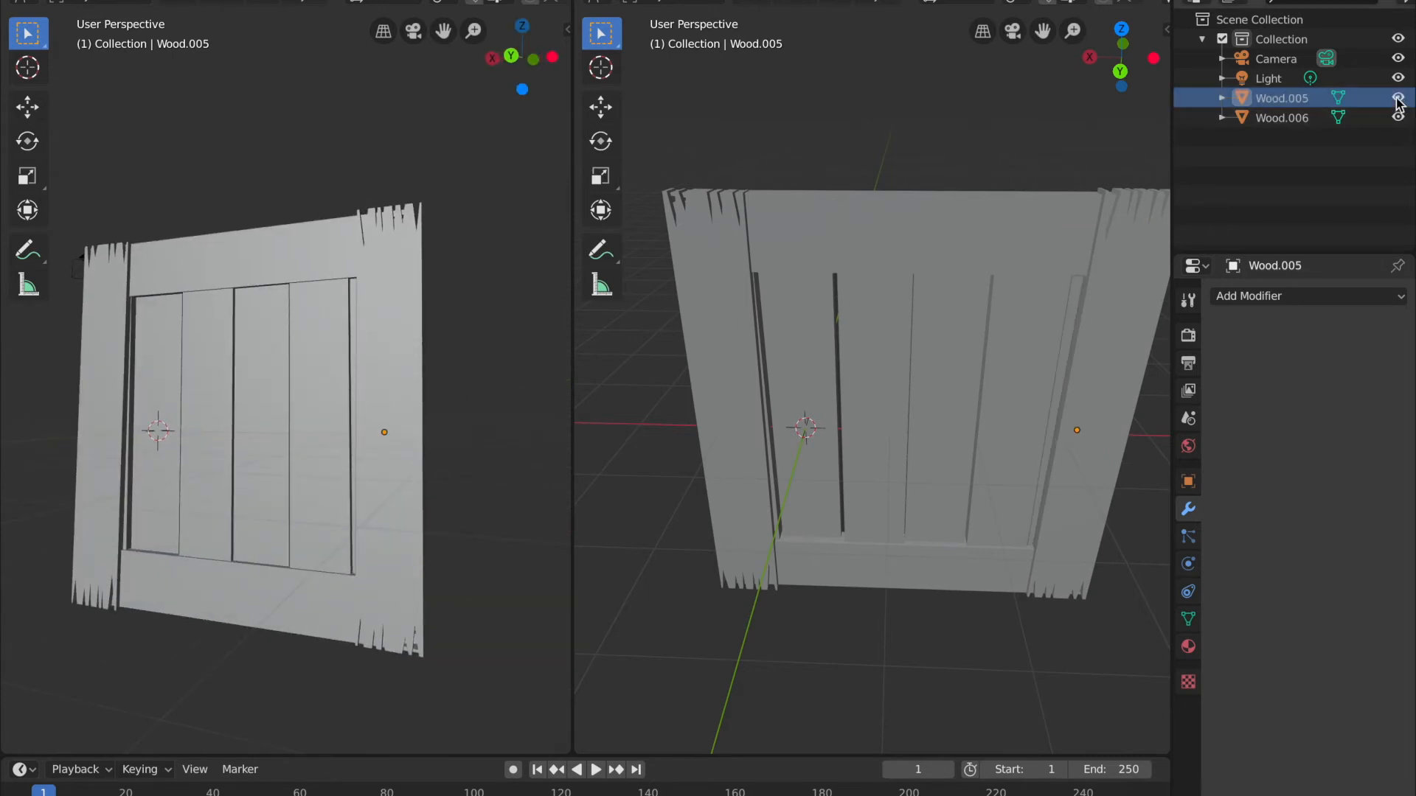
- Join the leftover plank Wood.005 into the wall object Wood.006
{"action": "scroll", "coordinate": [127, 640], "scroll_direction": "right", "scroll_amount": 8}
{"action": "middle_click_drag", "start_coordinate": [127, 640], "coordinate": [312, 502]}
{"action": "left_click", "coordinate": [179, 472]}
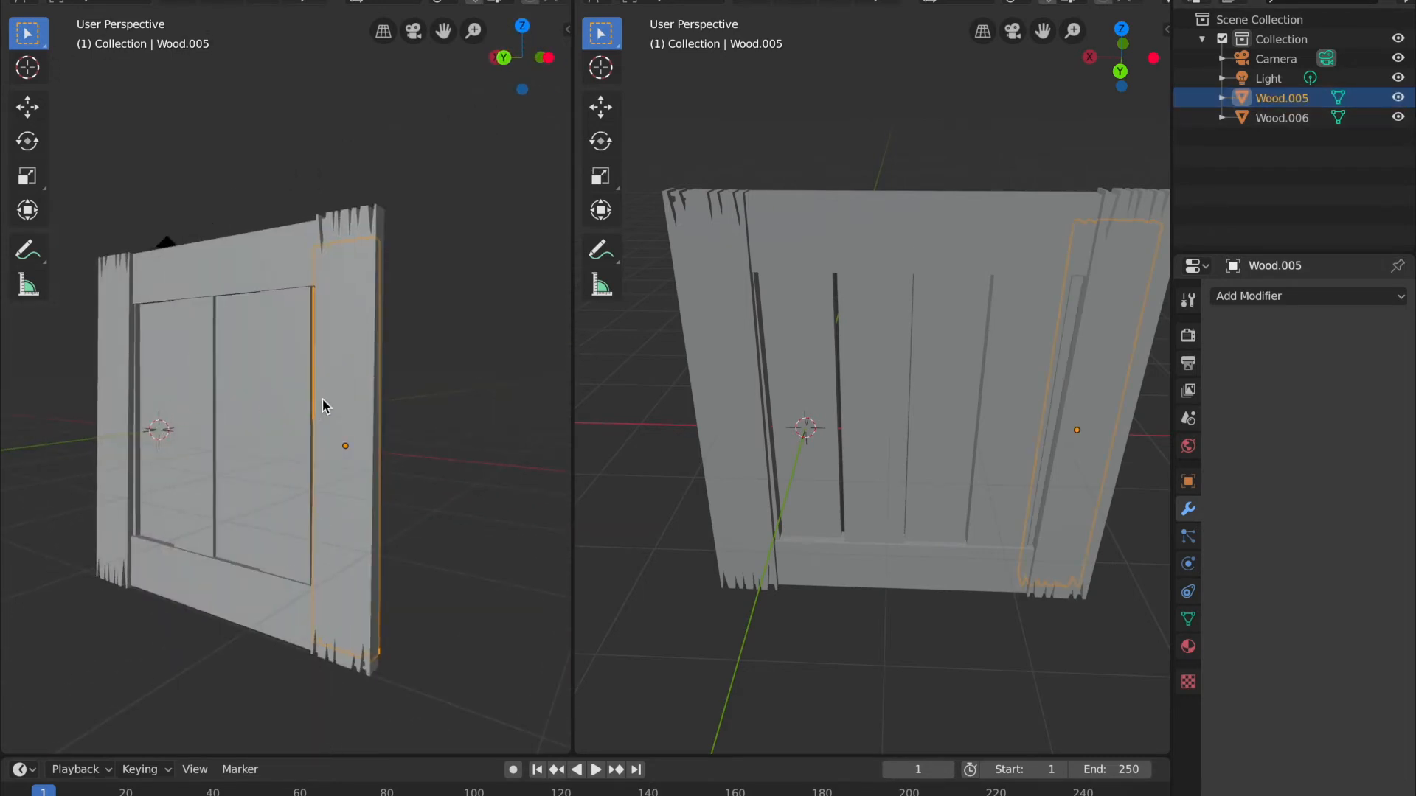
{"action": "left_click", "coordinate": [246, 311], "text": "shift"}
{"action": "middle_click_drag", "start_coordinate": [245, 311], "coordinate": [245, 398]}
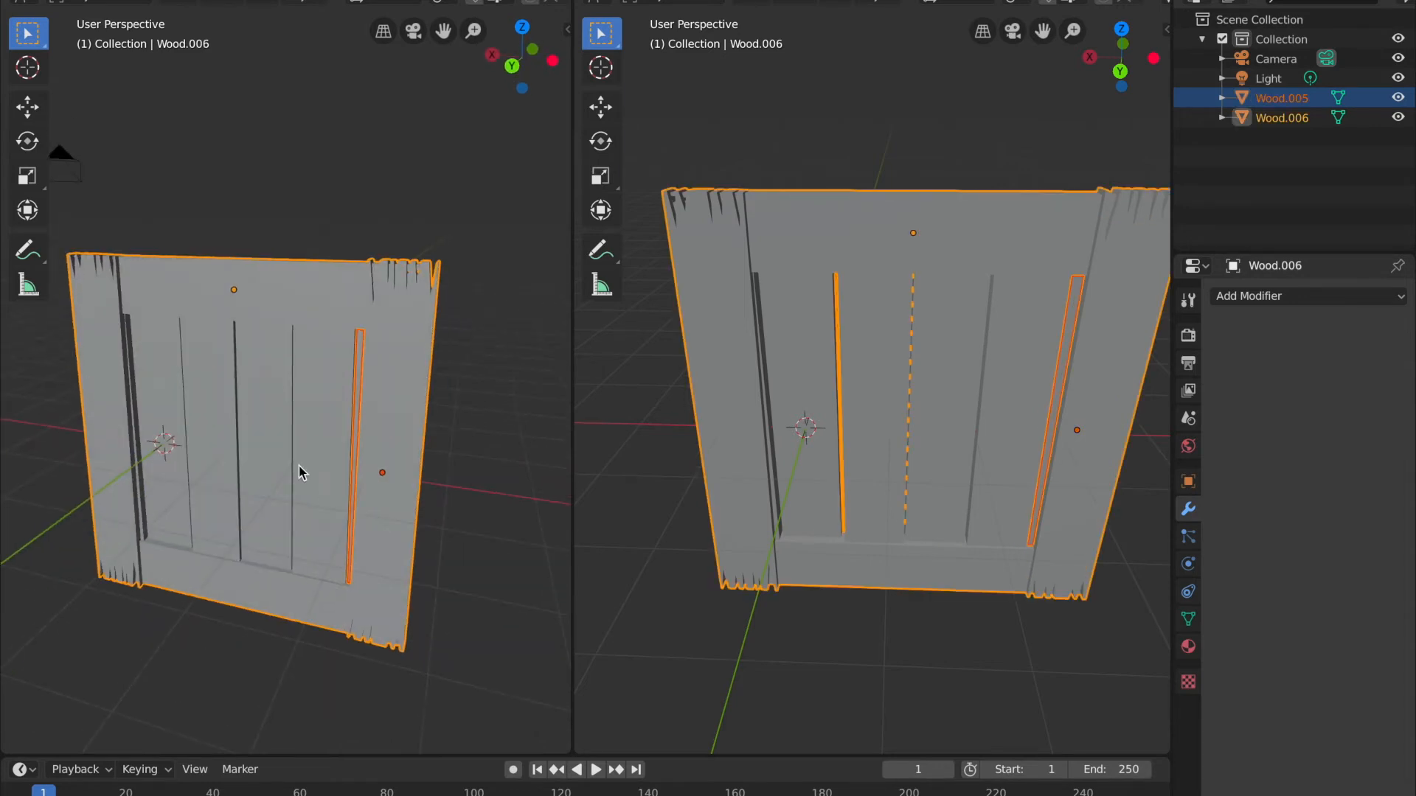
{"action": "key", "text": "ctrl+j"}
{"action": "middle_click_drag", "start_coordinate": [308, 491], "coordinate": [302, 457]}
- Switch to the browser to check the wooden crate reference image, and return to Blender
{"action": "mouse_move", "coordinate": [405, 781]}
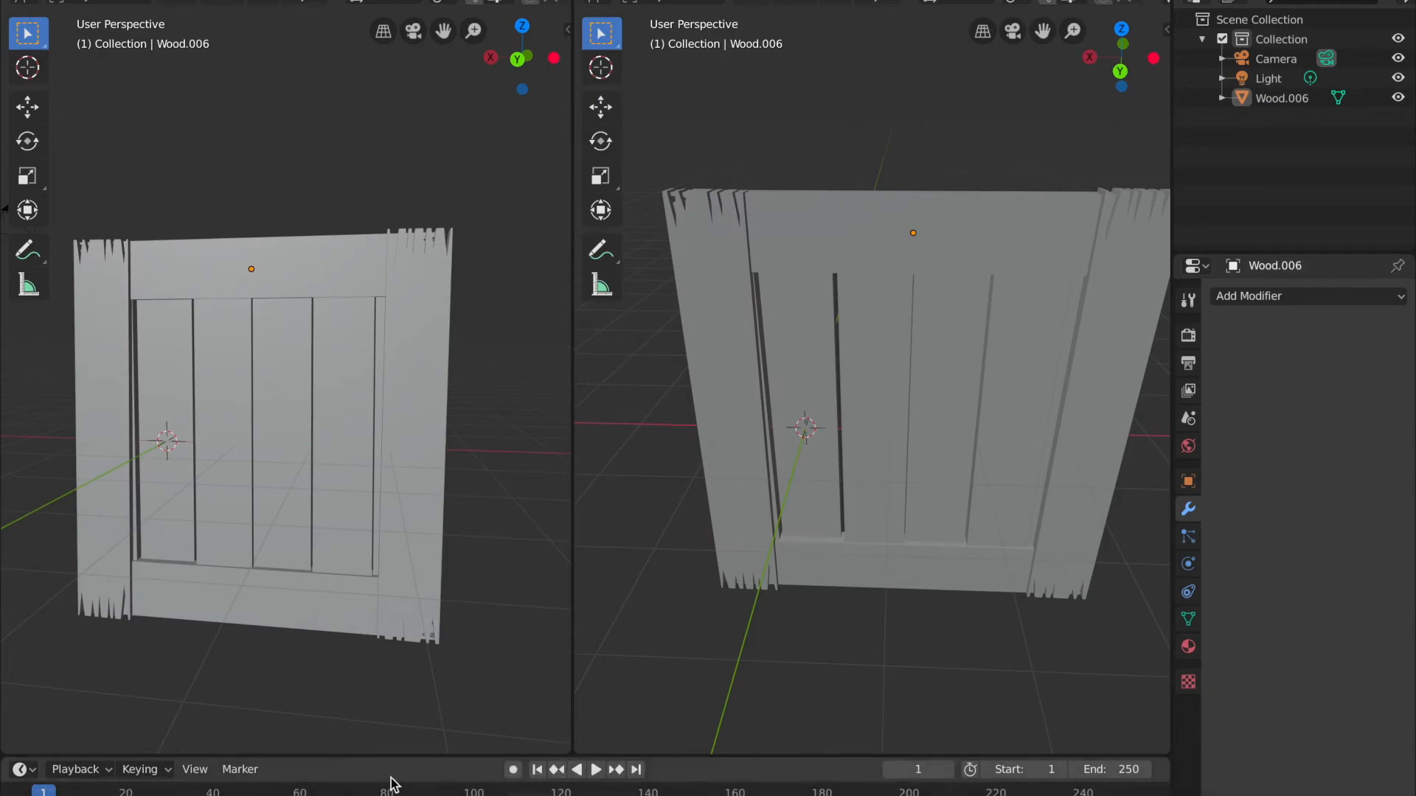
{"action": "left_click", "coordinate": [146, 789]}
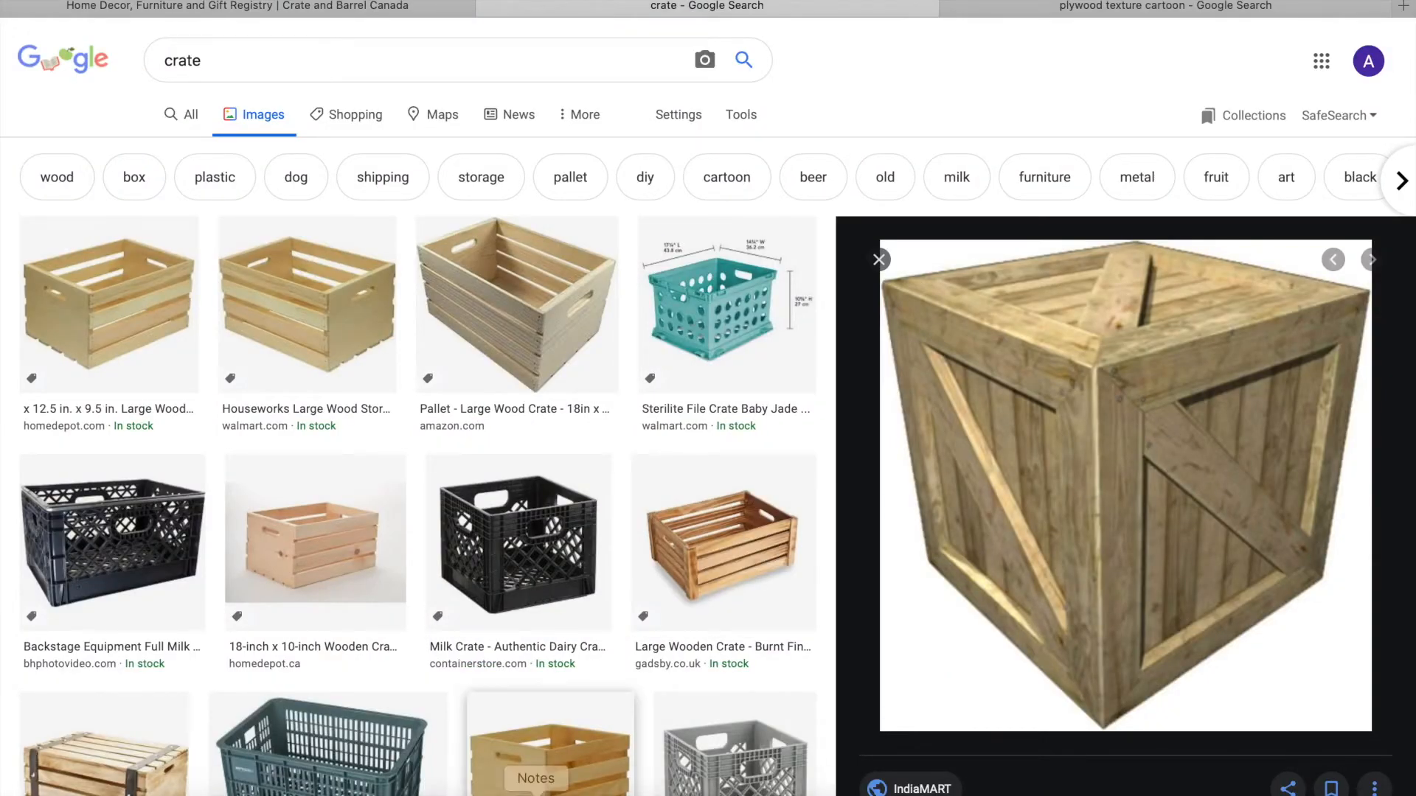
{"action": "left_click", "coordinate": [1162, 787]}
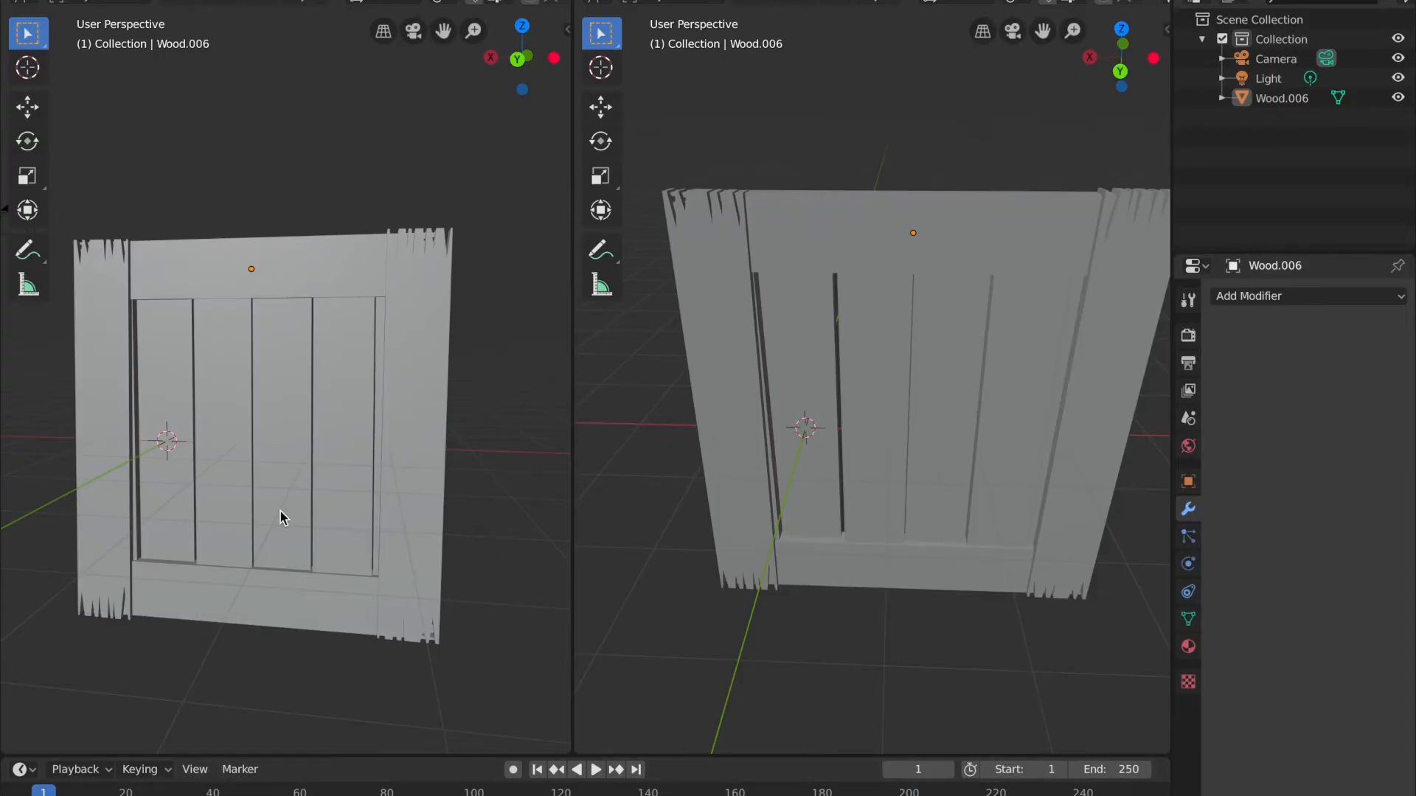
- Duplicate a middle vertical plank of the wall mesh and leave the copy in its original place
{"action": "middle_click_drag", "start_coordinate": [281, 511], "coordinate": [284, 515]}
{"action": "left_click", "coordinate": [302, 449]}
{"action": "middle_click_drag", "start_coordinate": [447, 589], "coordinate": [351, 545]}
{"action": "key", "text": "Tab"}
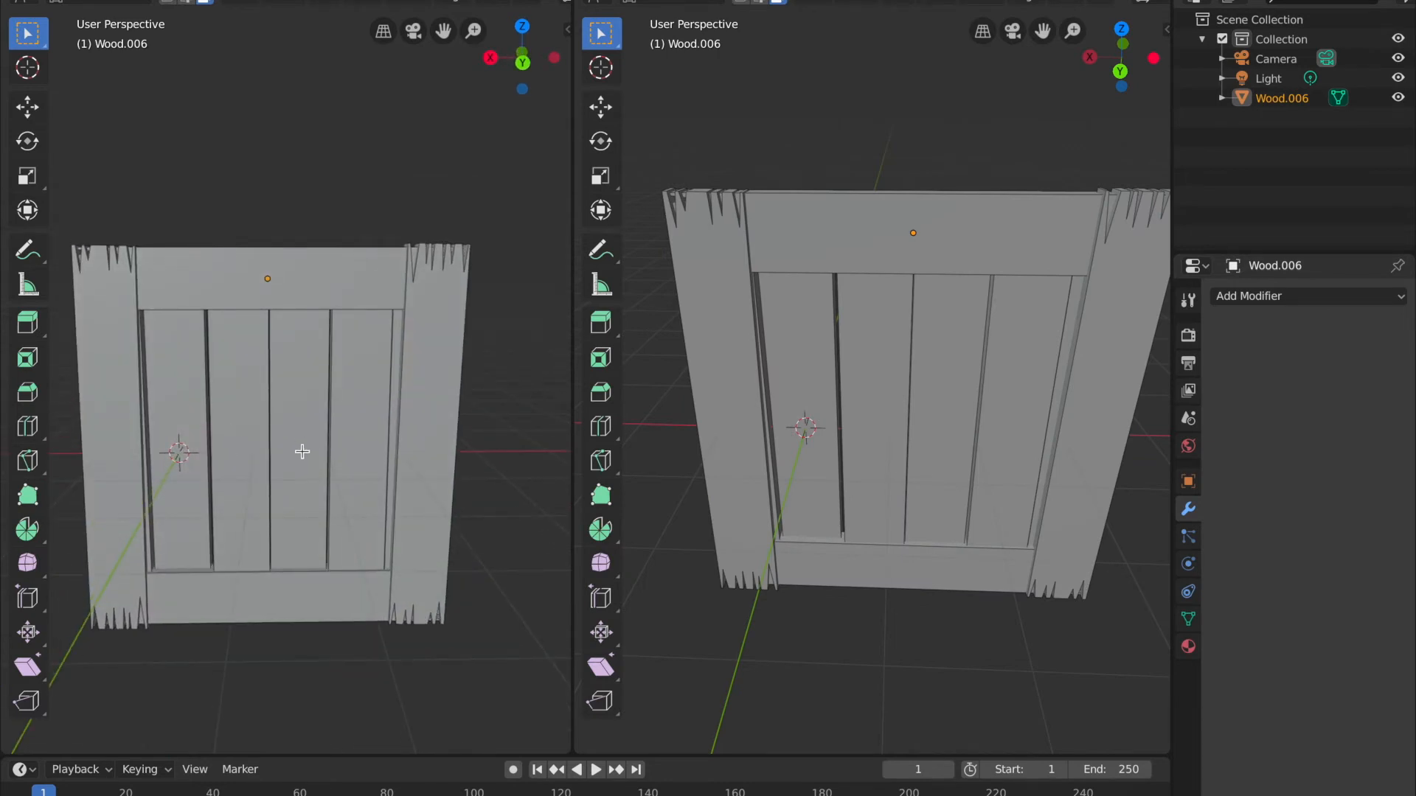
{"action": "key", "text": "l"}
{"action": "left_click", "coordinate": [523, 62]}
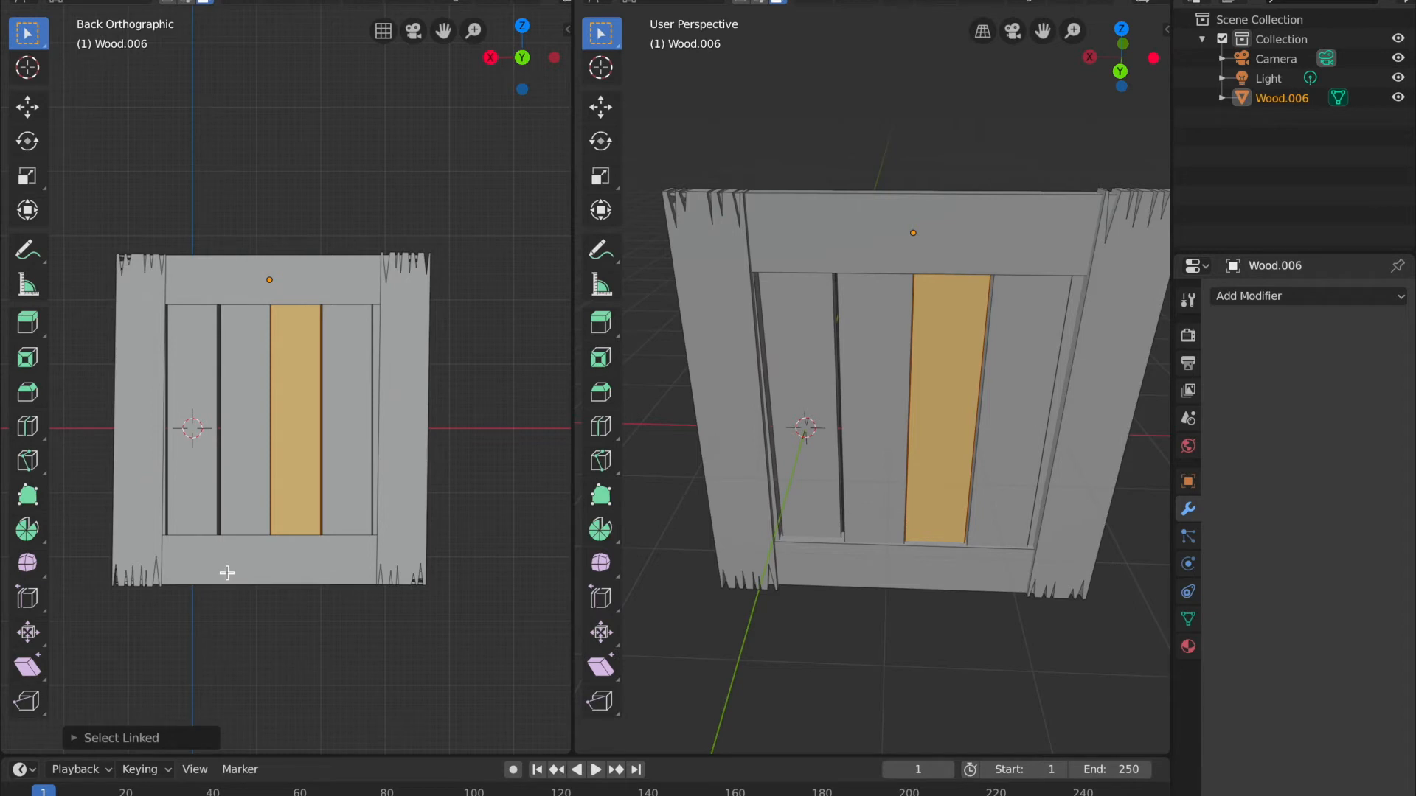
{"action": "key", "text": "shift+d"}
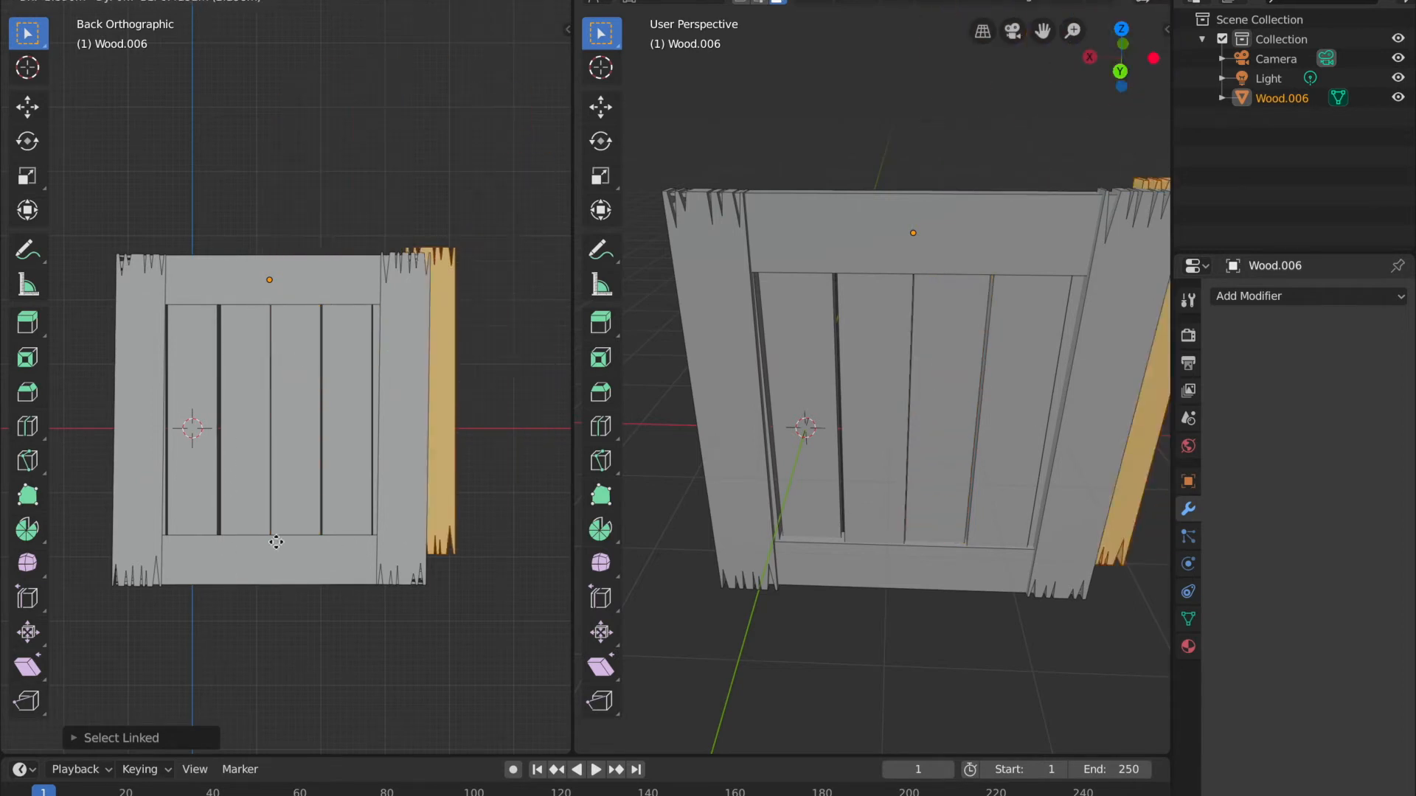
{"action": "right_click", "coordinate": [228, 352]}
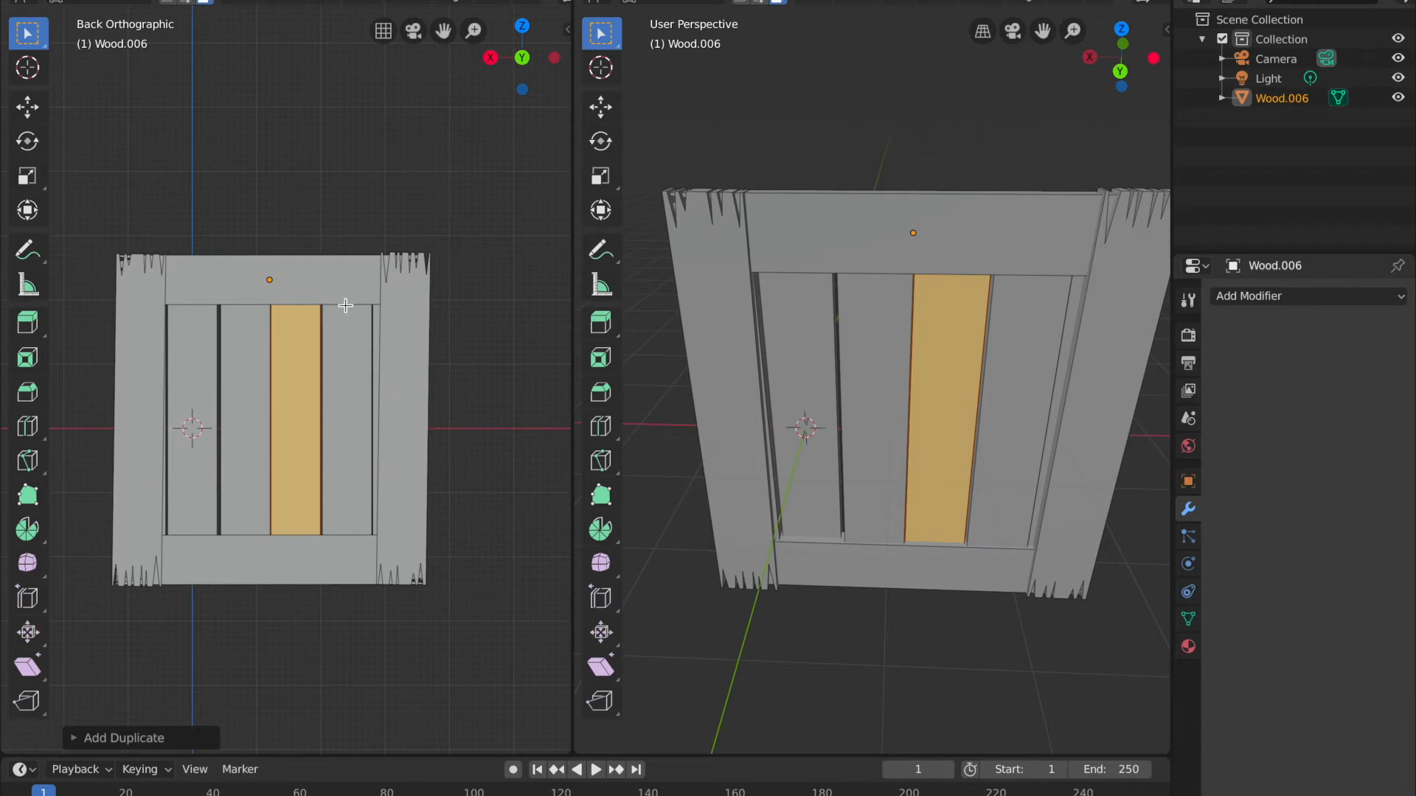
- Rotate the duplicated plank to a diagonal and move it so it spans the framed opening from corner to corner
{"action": "key", "text": "r"}
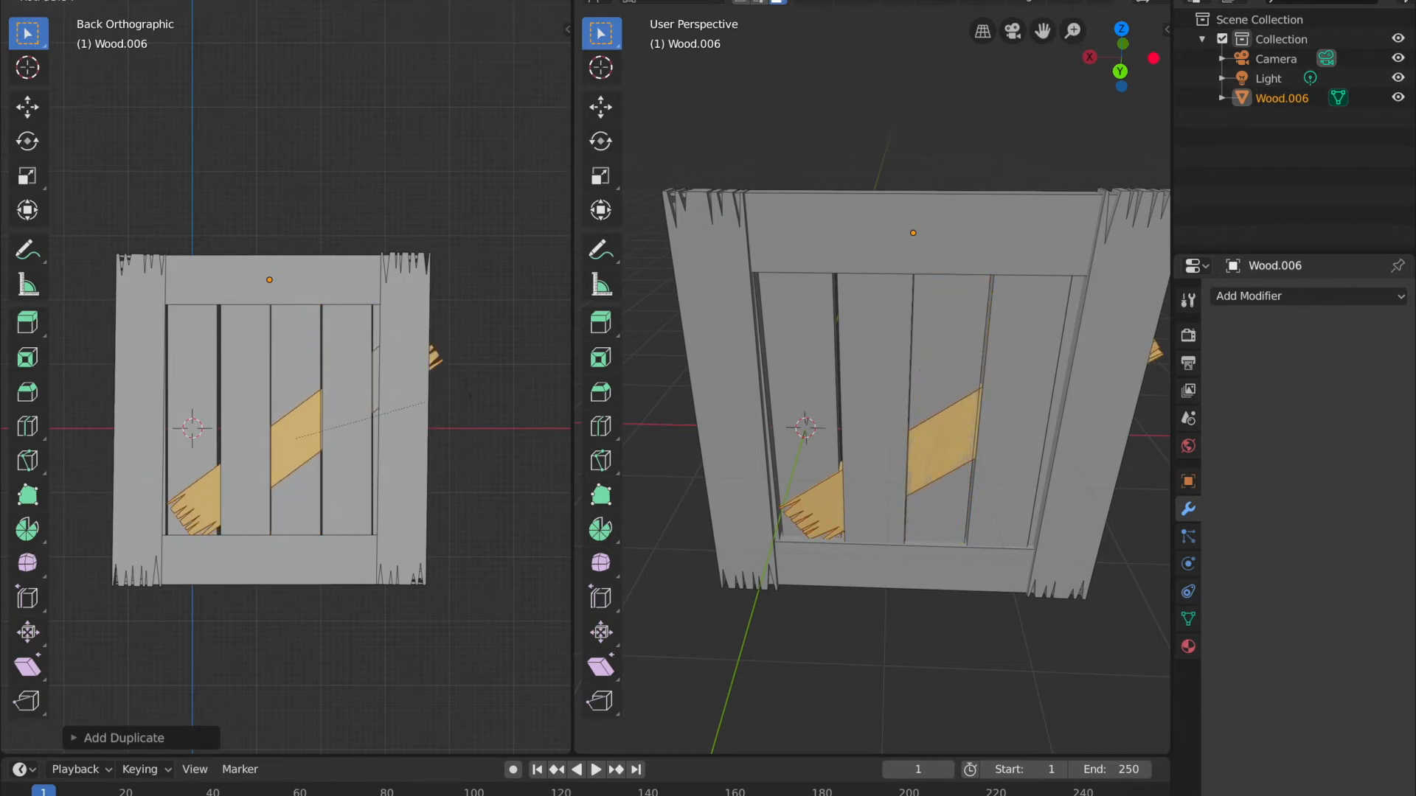
{"action": "left_click", "coordinate": [468, 392]}
{"action": "middle_click_drag", "start_coordinate": [364, 499], "coordinate": [440, 489]}
{"action": "left_click", "coordinate": [521, 59]}
{"action": "key", "text": "g"}
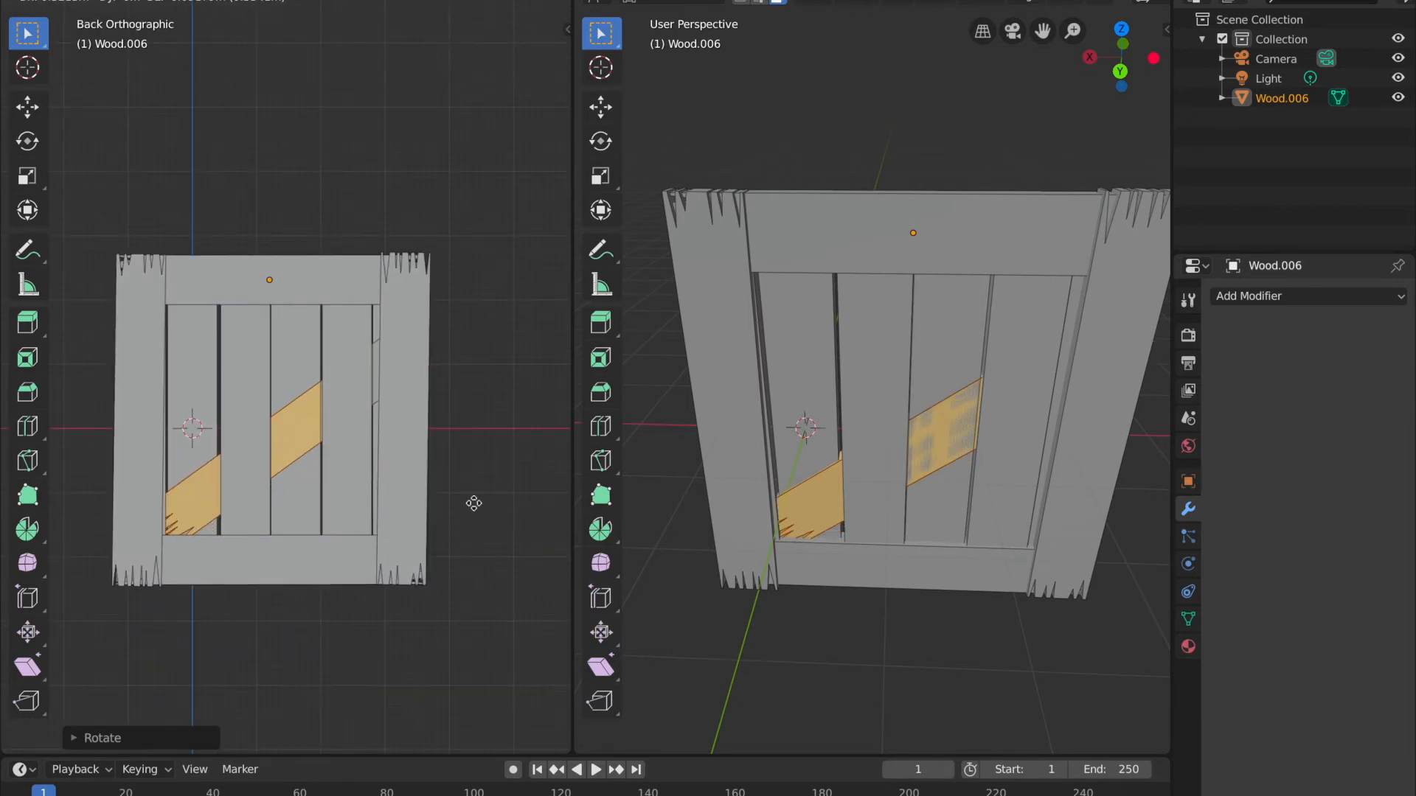
{"action": "left_click", "coordinate": [460, 490]}
- Move the diagonal plank along Y until it sits in front of the vertical planks
{"action": "middle_click_drag", "start_coordinate": [495, 554], "coordinate": [496, 553]}
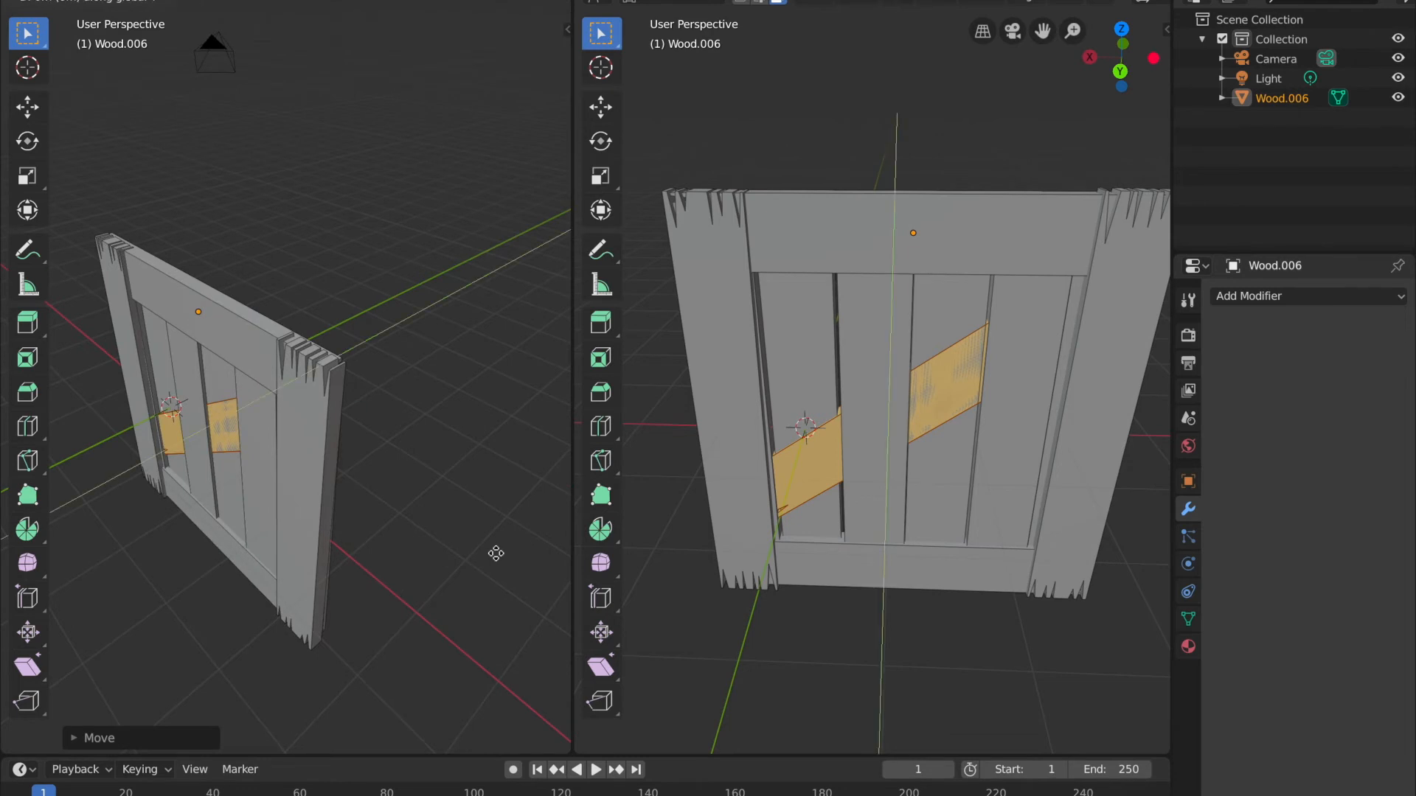
{"action": "left_click", "coordinate": [485, 549]}
{"action": "middle_click_drag", "start_coordinate": [485, 549], "coordinate": [485, 548]}
{"action": "left_click", "coordinate": [521, 59]}
{"action": "left_click", "coordinate": [524, 57]}
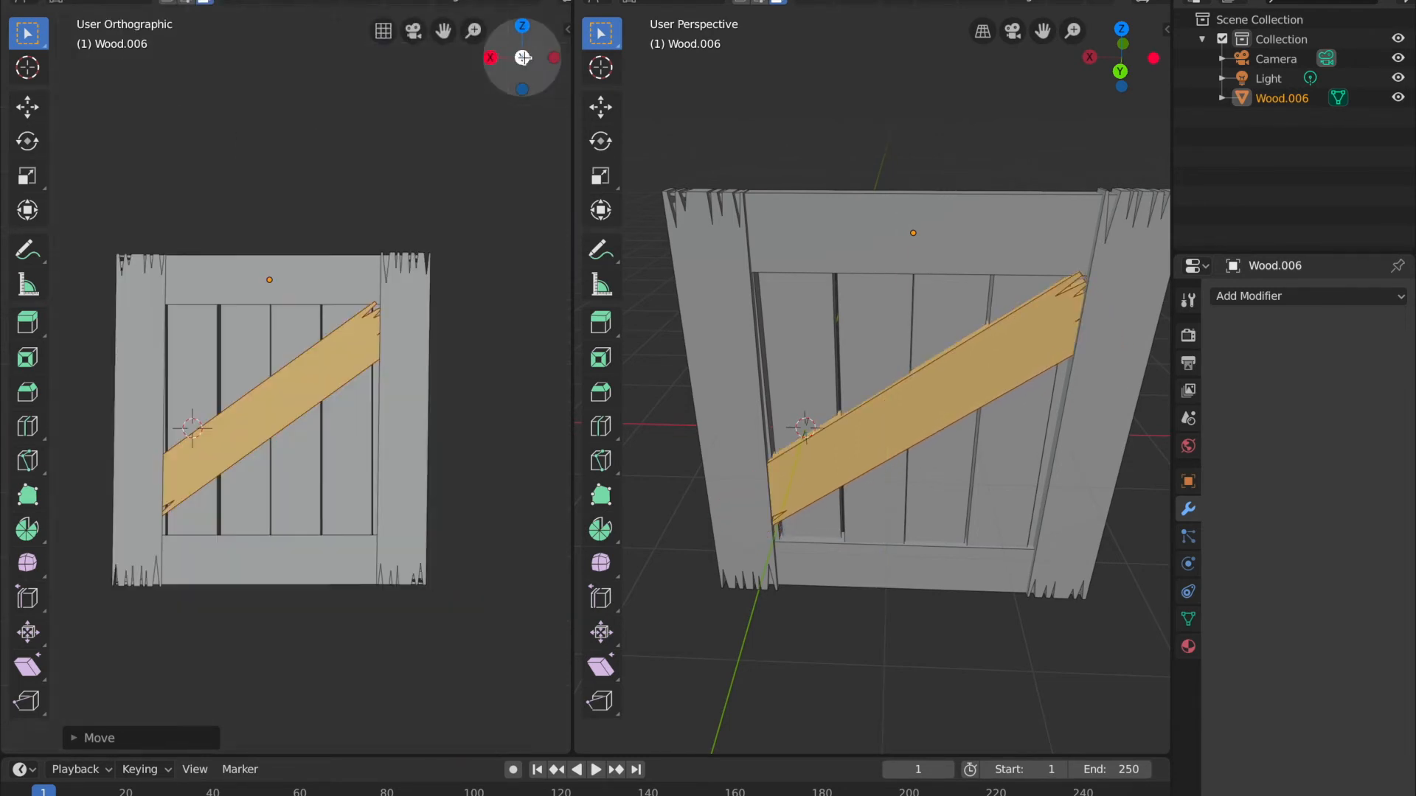
- Check the wall in Object Mode and fine-tune the diagonal plank's depth along Y so its ends tuck behind the side posts
{"action": "key", "text": "Tab"}
{"action": "left_click", "coordinate": [493, 564]}
{"action": "middle_click_drag", "start_coordinate": [493, 565], "coordinate": [343, 441]}
{"action": "left_click", "coordinate": [239, 407]}
{"action": "middle_click_drag", "start_coordinate": [239, 407], "coordinate": [253, 438]}
{"action": "key", "text": "Tab"}
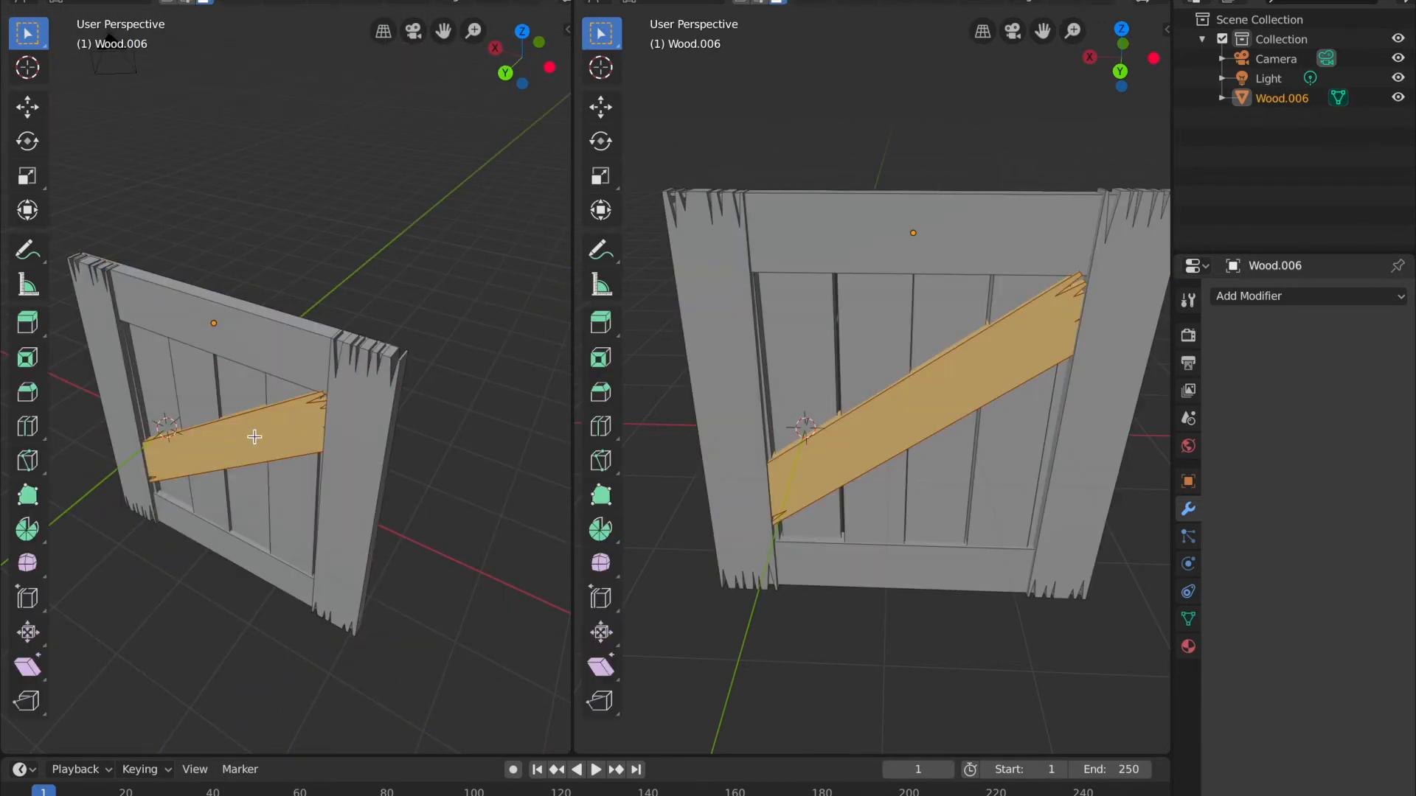
{"action": "key", "text": "g"}
{"action": "key", "text": "y"}
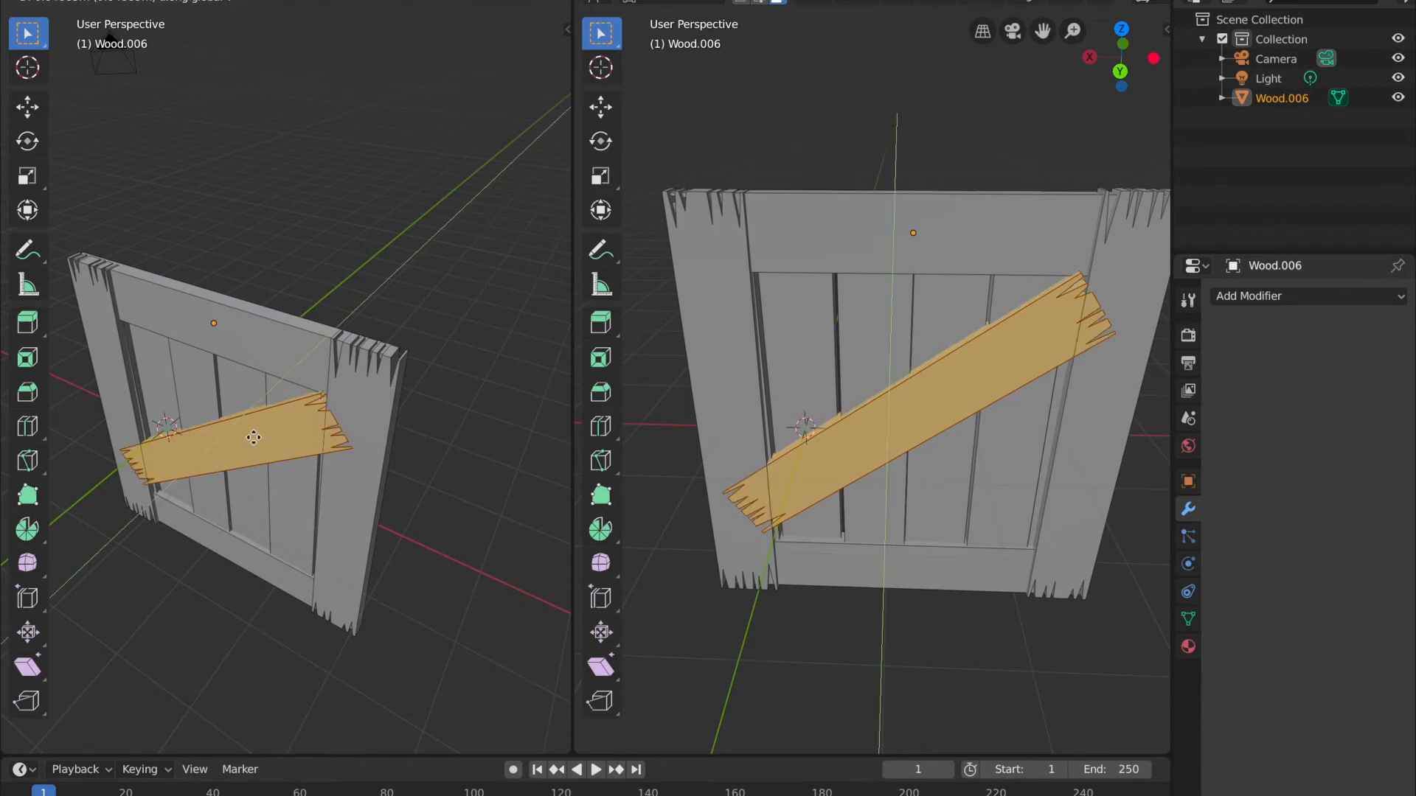
{"action": "left_click", "coordinate": [254, 436]}
{"action": "middle_click_drag", "start_coordinate": [334, 626], "coordinate": [334, 626]}
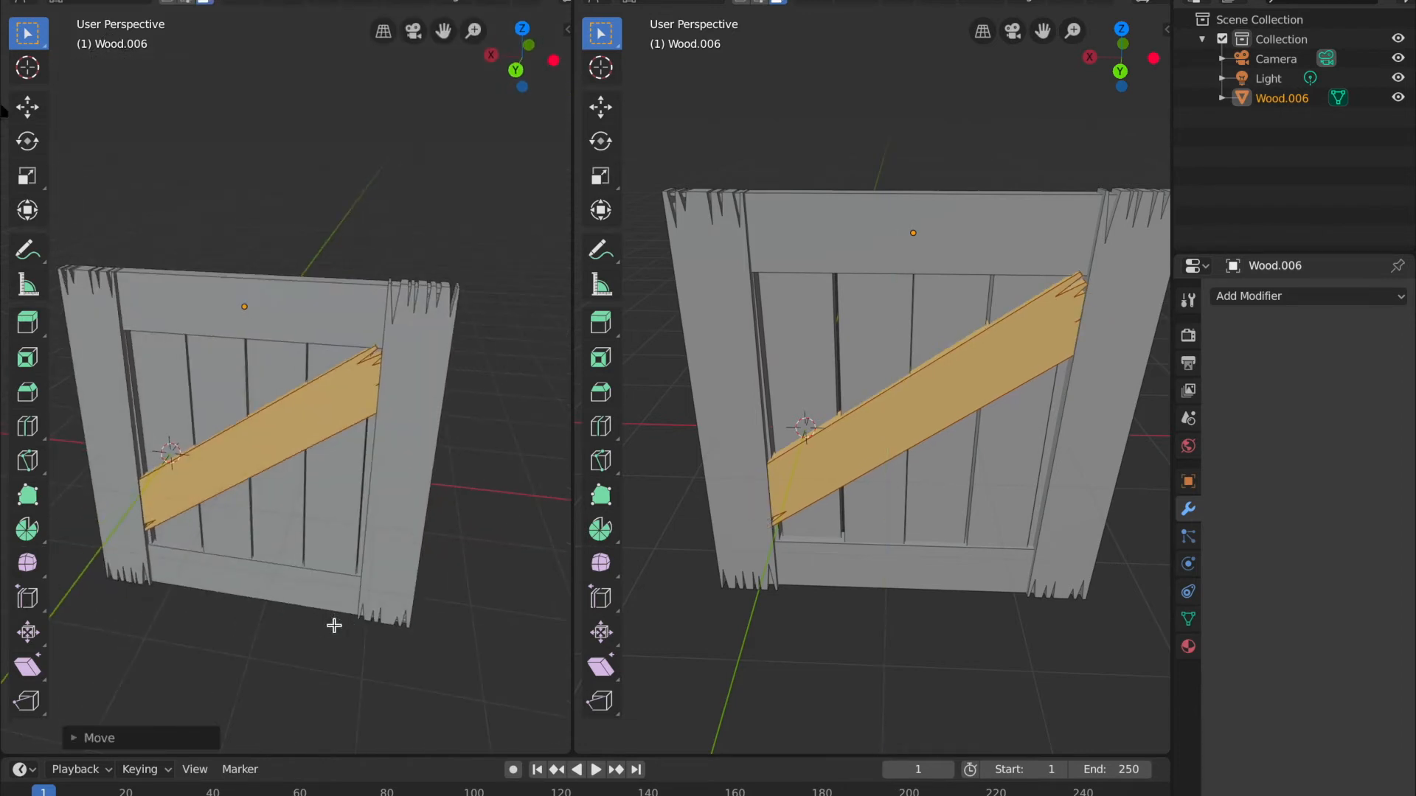
- Move both notched side posts of the wall slightly outward along Y and deselect them
{"action": "left_click", "coordinate": [389, 533]}
{"action": "left_click", "coordinate": [93, 427], "text": "shift"}
{"action": "middle_click_drag", "start_coordinate": [94, 427], "coordinate": [318, 553]}
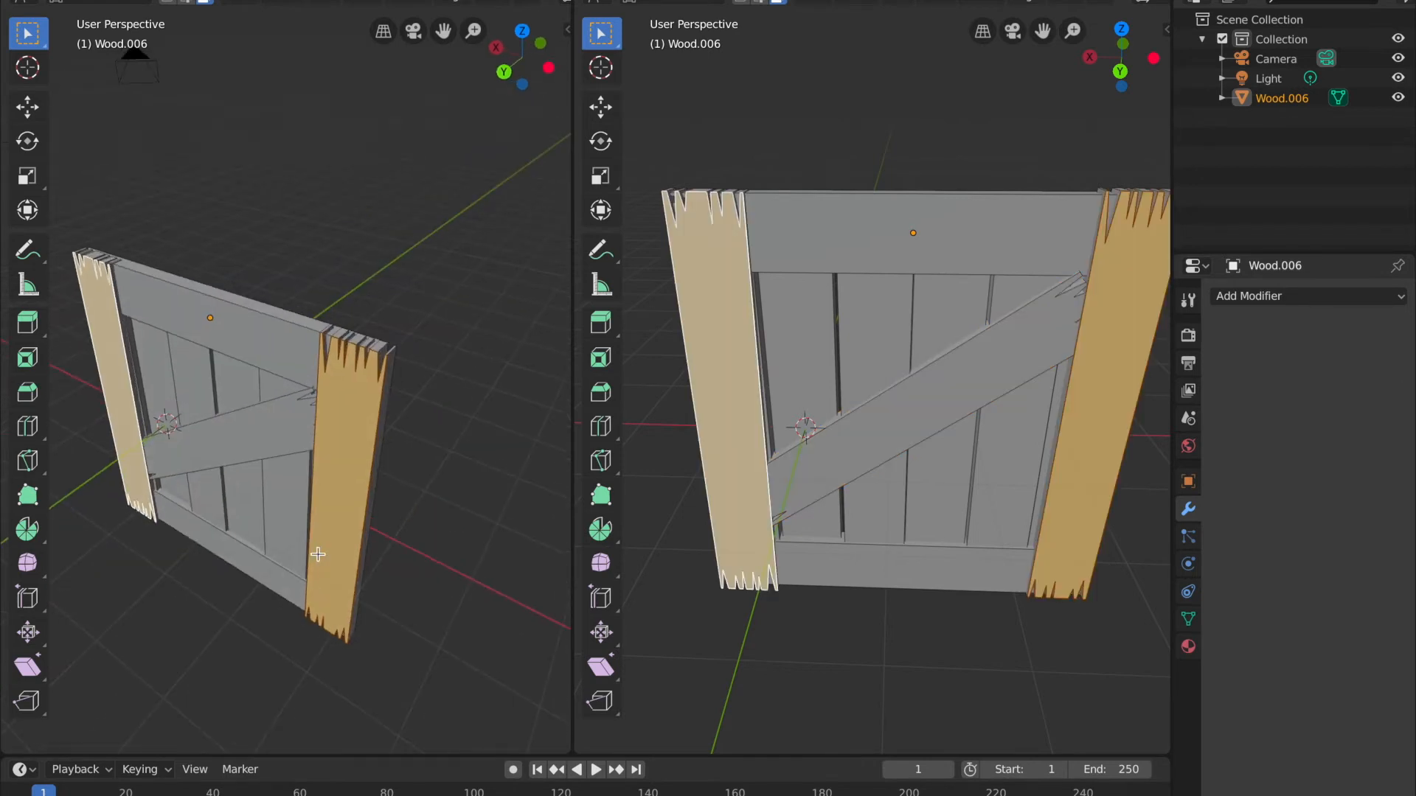
{"action": "key", "text": "g"}
{"action": "key", "text": "y"}
{"action": "left_click", "coordinate": [316, 555]}
{"action": "left_click", "coordinate": [424, 598]}
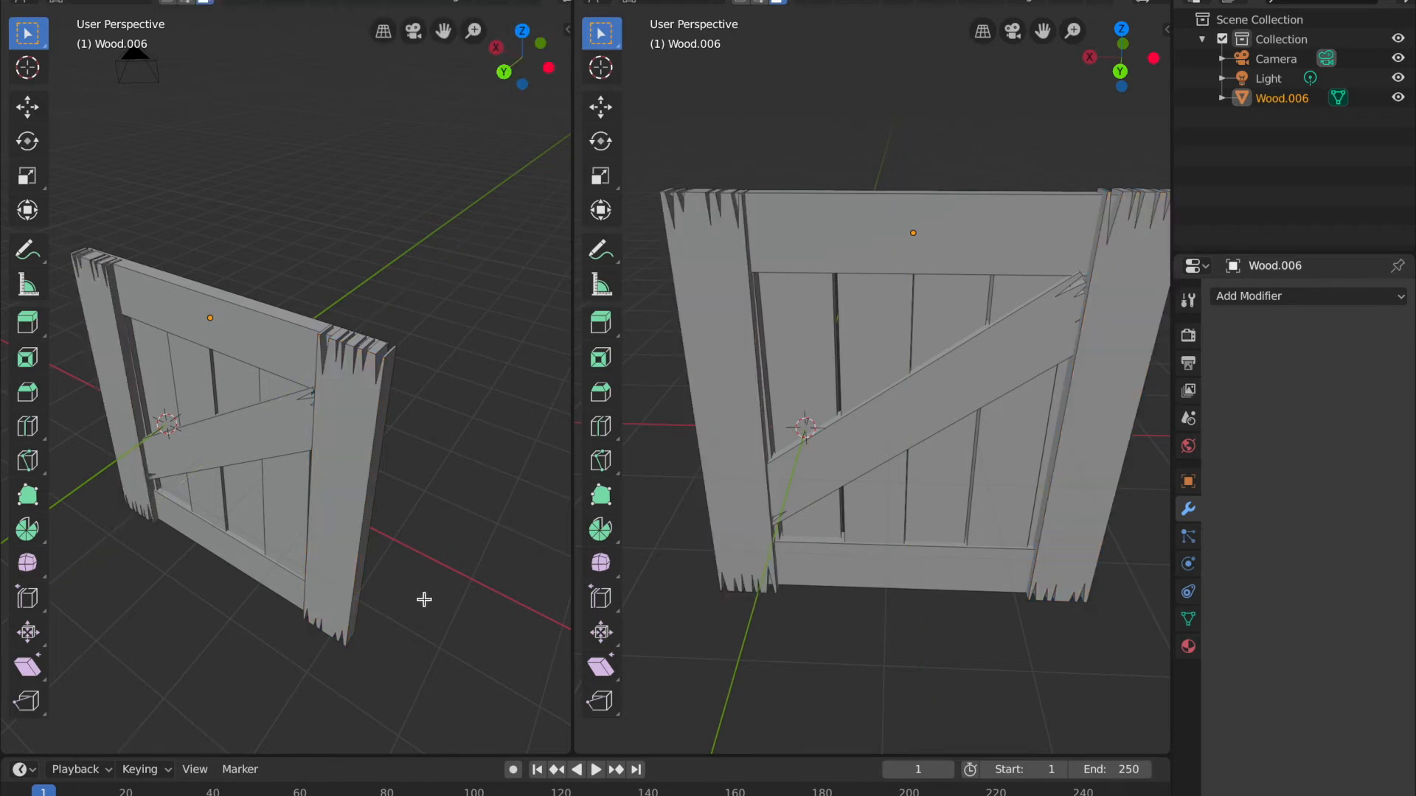
- Shift the top horizontal plank of the frame slightly along Y and deselect it
{"action": "middle_click_drag", "start_coordinate": [423, 599], "coordinate": [424, 596]}
{"action": "left_click", "coordinate": [351, 397]}
{"action": "left_click", "coordinate": [351, 277]}
{"action": "middle_click_drag", "start_coordinate": [351, 277], "coordinate": [423, 452]}
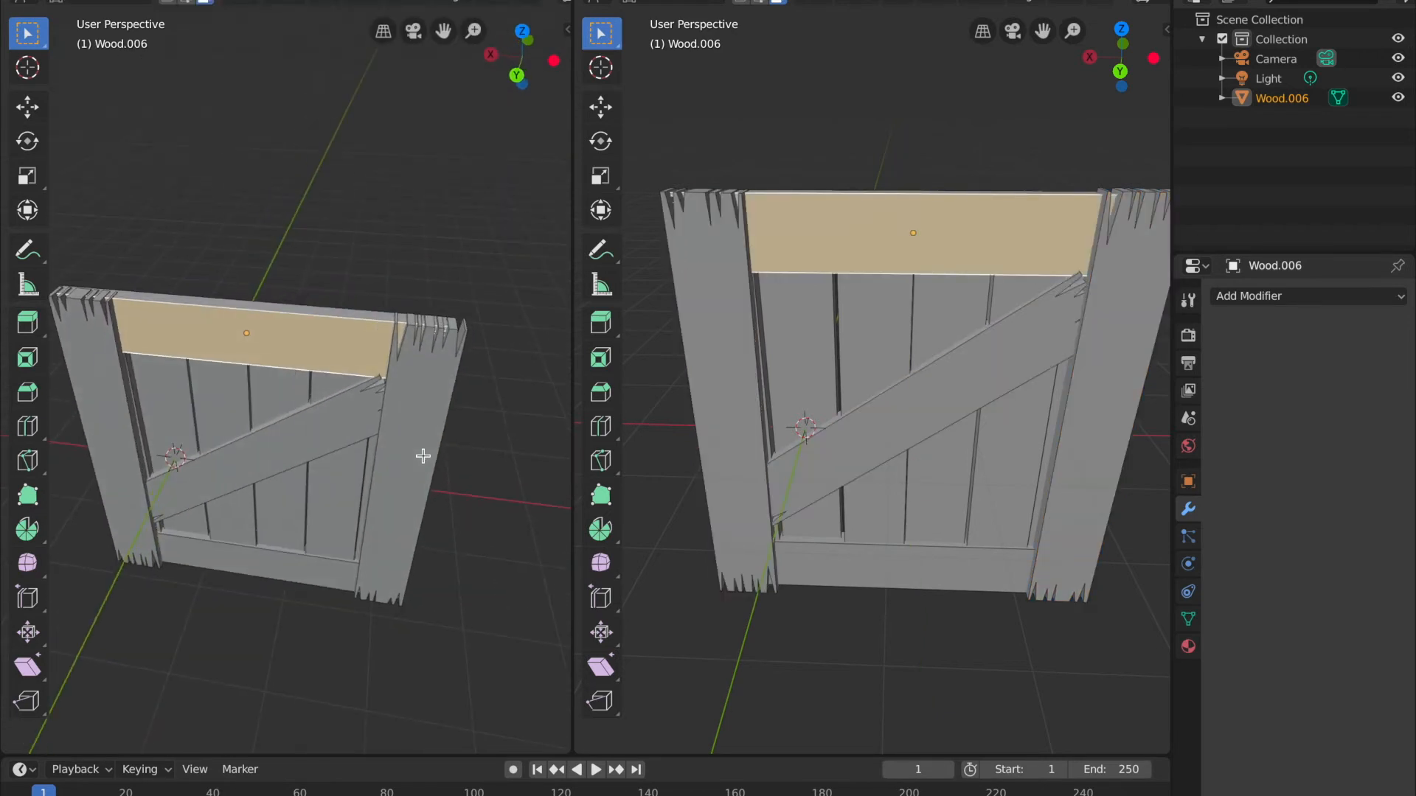
{"action": "key", "text": "g"}
{"action": "key", "text": "y"}
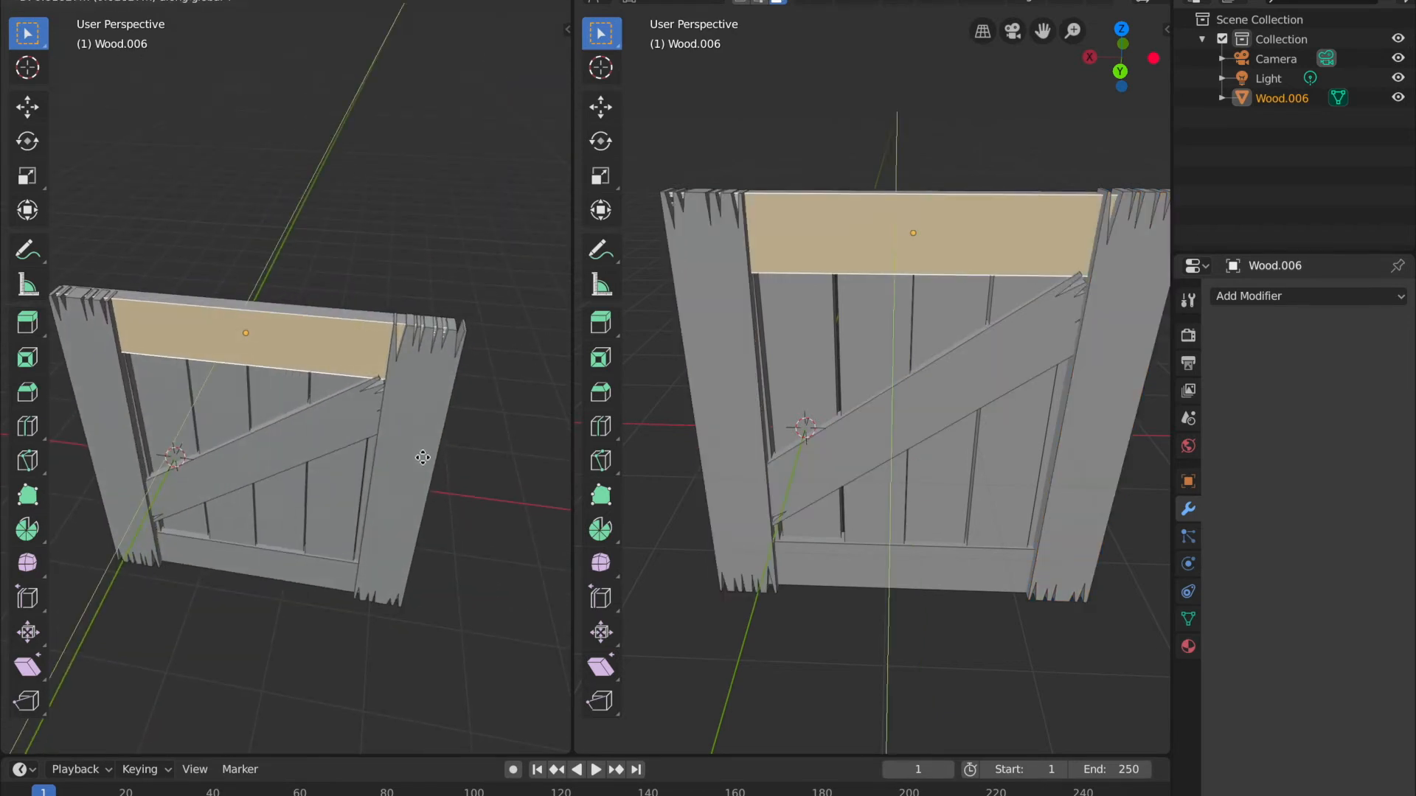
{"action": "left_click", "coordinate": [423, 456]}
{"action": "left_click", "coordinate": [537, 504]}
{"action": "middle_click_drag", "start_coordinate": [538, 504], "coordinate": [351, 376]}
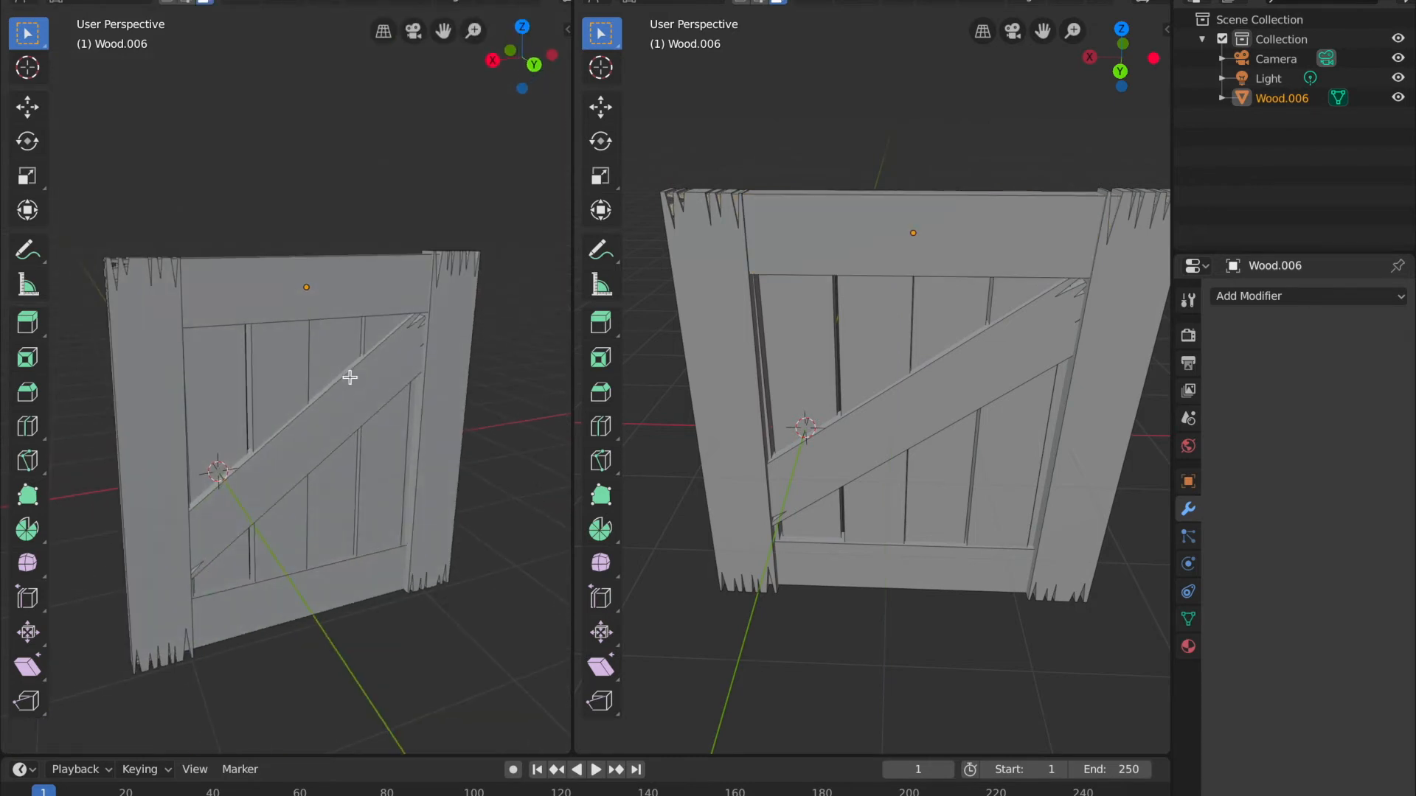
- Inspect the diagonal plank's fit within the frame up close and return to Object Mode
{"action": "left_click", "coordinate": [364, 391]}
{"action": "middle_click_drag", "start_coordinate": [423, 420], "coordinate": [424, 420]}
{"action": "scroll", "coordinate": [436, 339], "scroll_direction": "up", "scroll_amount": 3}
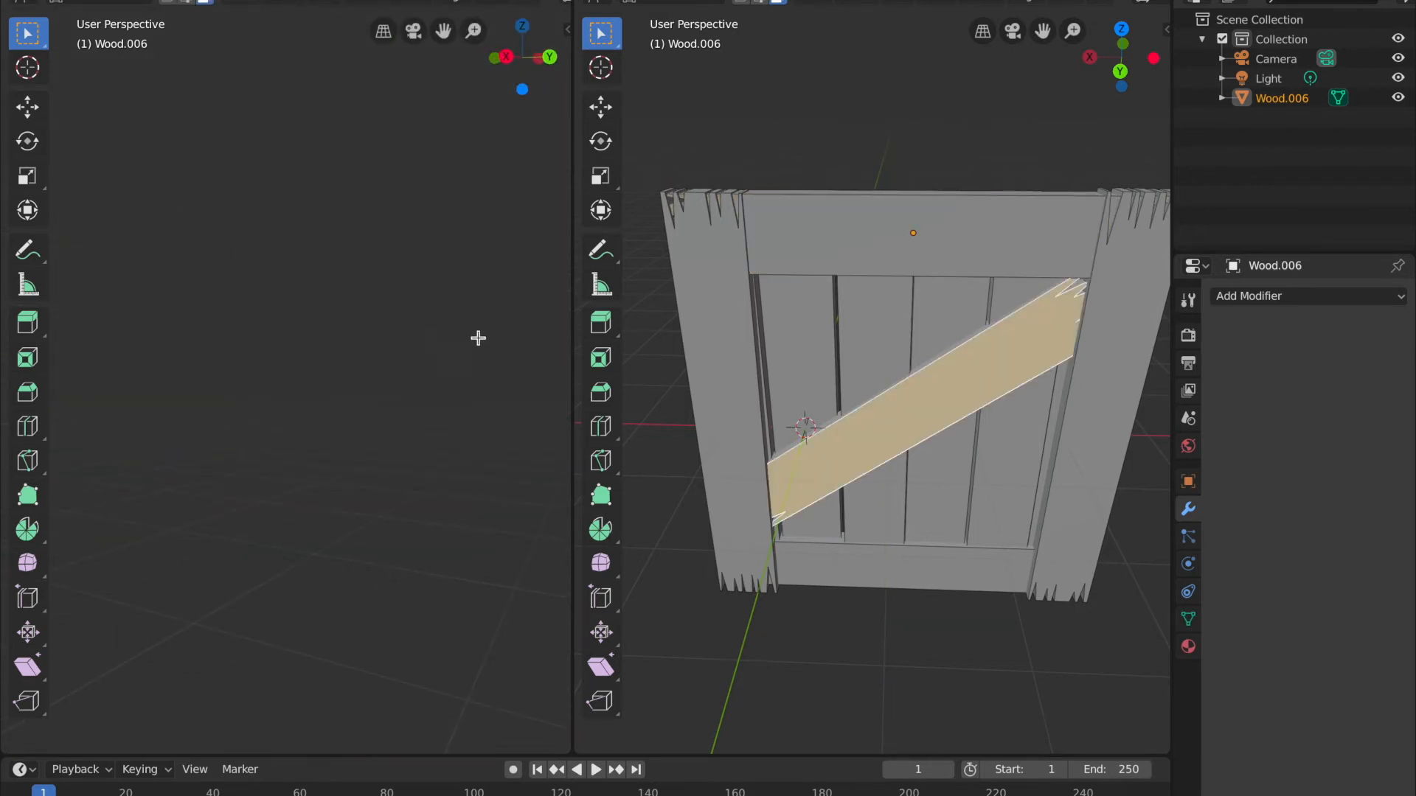
{"action": "scroll", "coordinate": [480, 339], "scroll_direction": "down", "scroll_amount": 6}
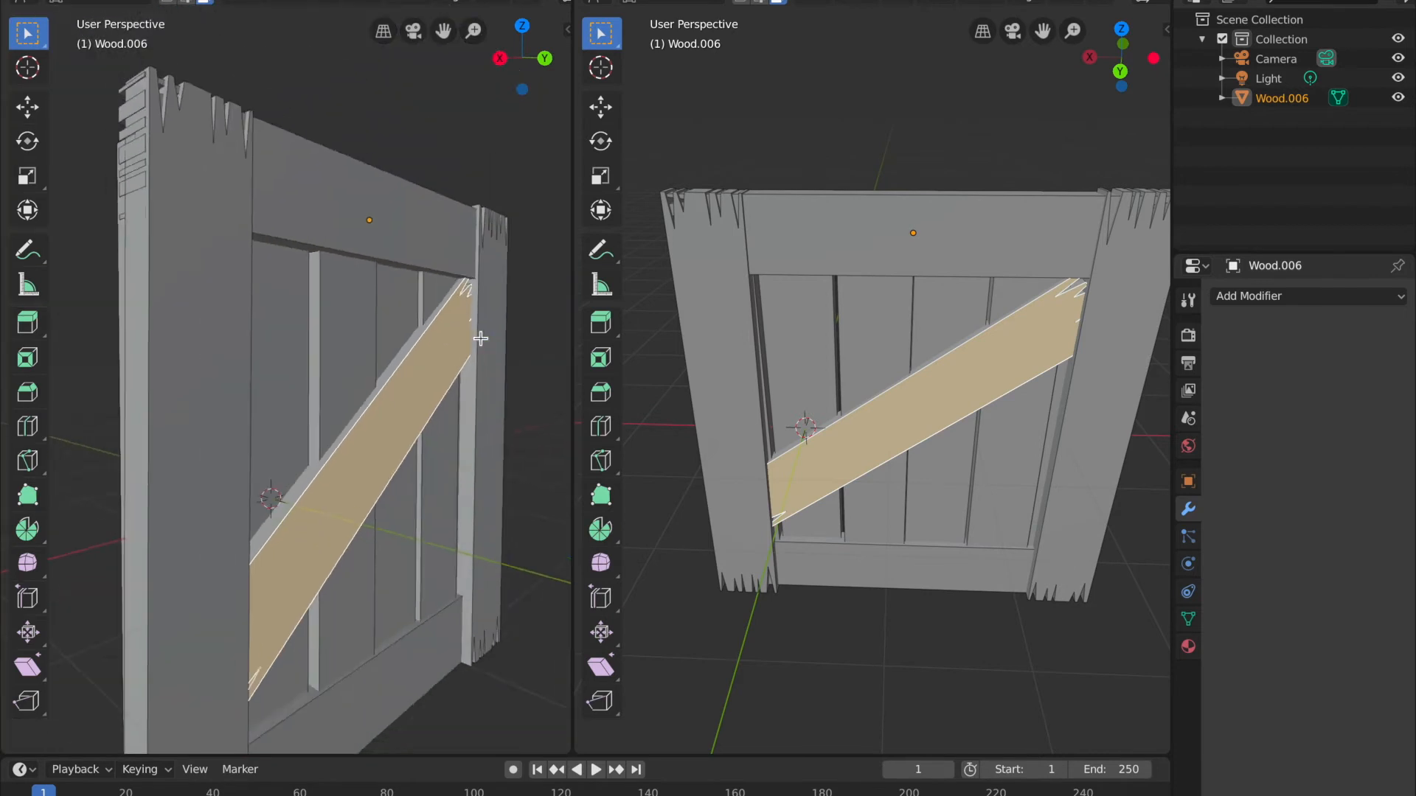
{"action": "key", "text": "Tab"}
{"action": "middle_click_drag", "start_coordinate": [483, 344], "coordinate": [353, 525]}
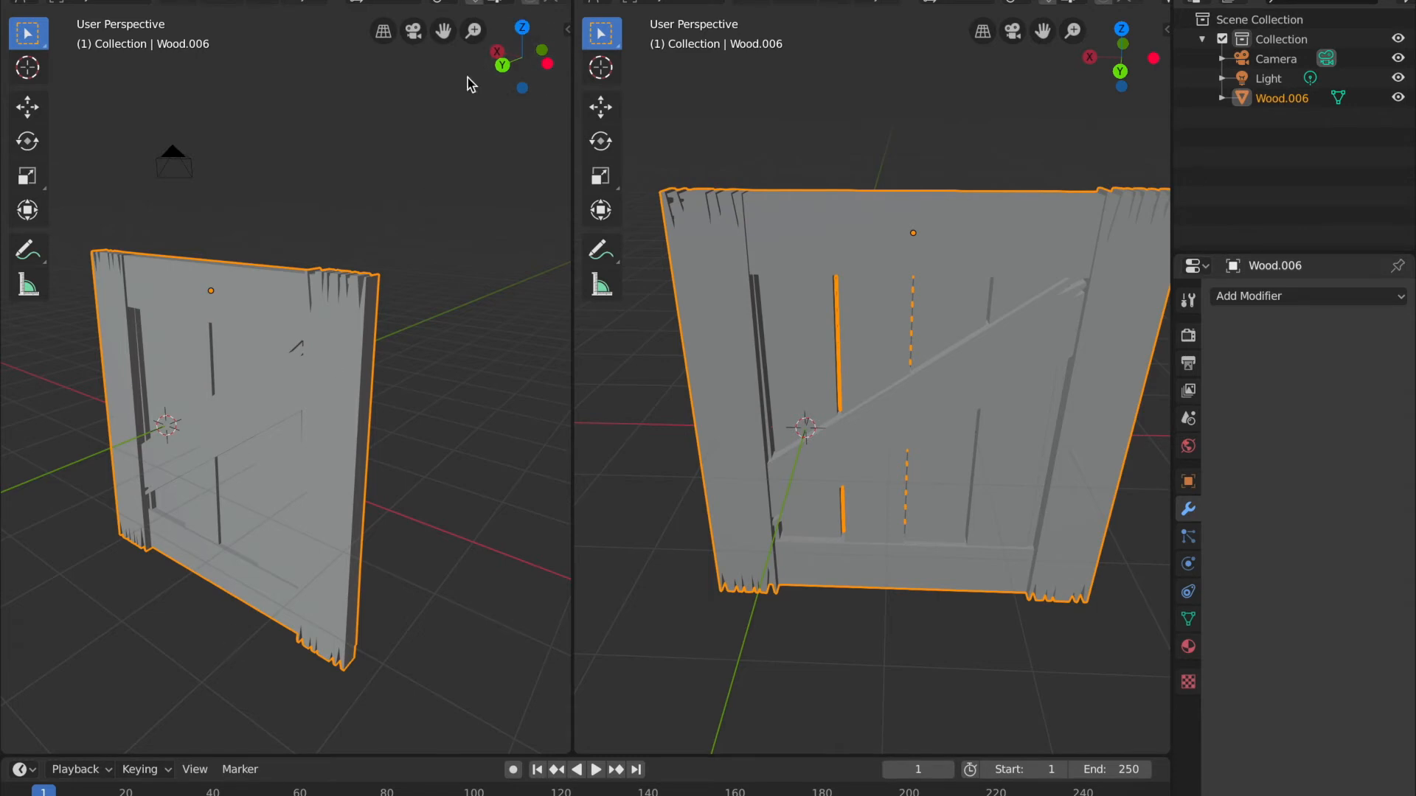
- Duplicate the finished wall panel in place and rotate the copy 90° in the top view
{"action": "left_click", "coordinate": [523, 28]}
{"action": "middle_click_drag", "start_coordinate": [853, 542], "coordinate": [515, 522]}
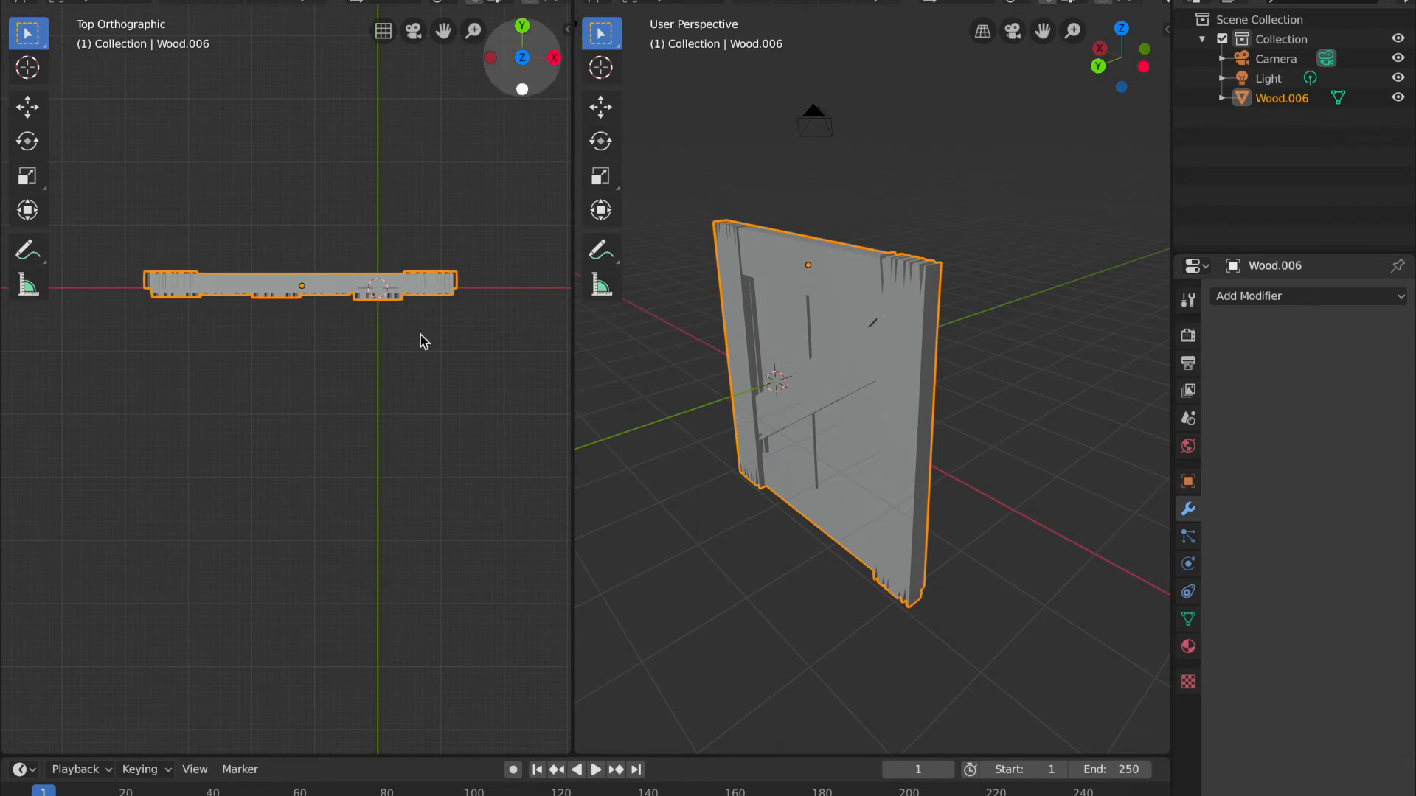
{"action": "key", "text": "shift+d"}
{"action": "right_click", "coordinate": [411, 289]}
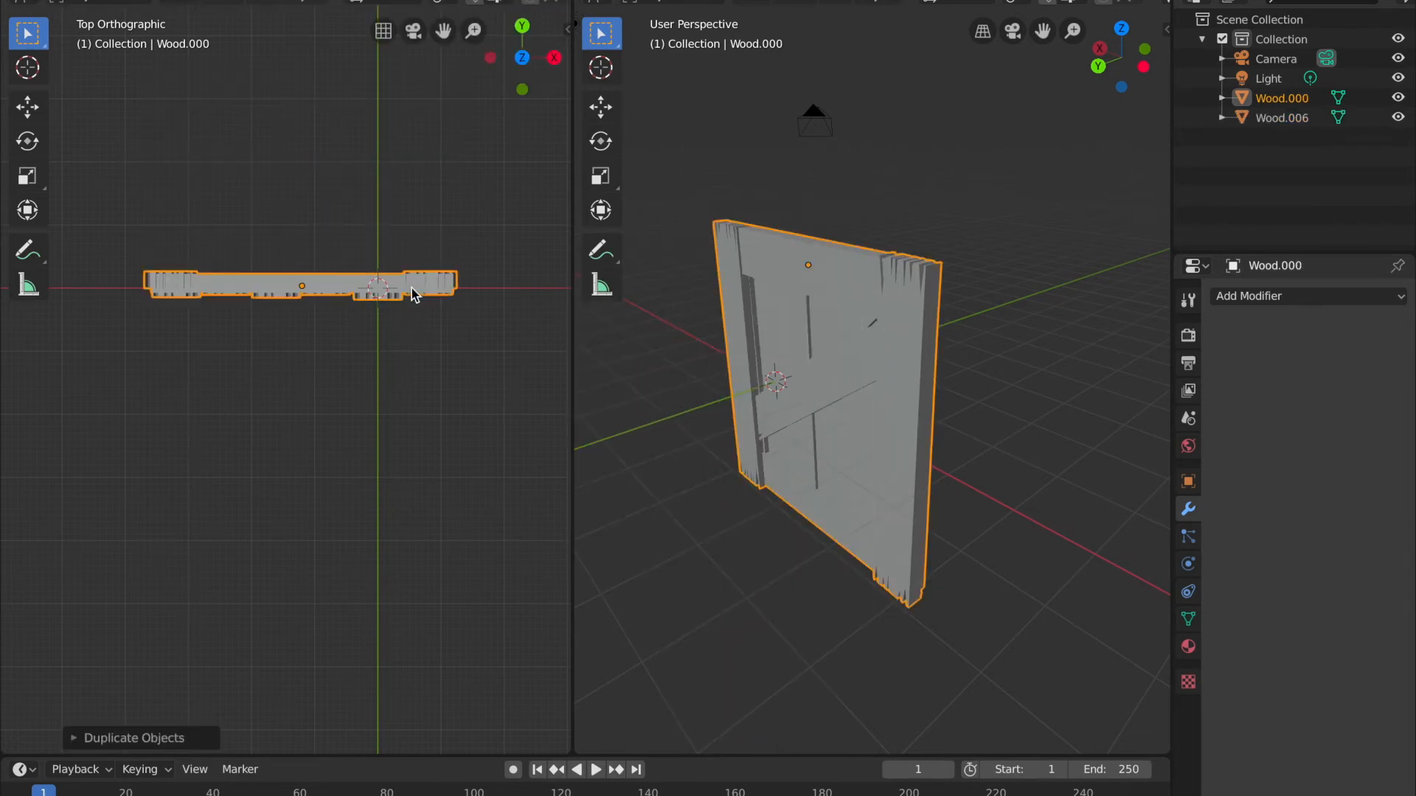
{"action": "type", "text": "r90"}
{"action": "key", "text": "Return"}
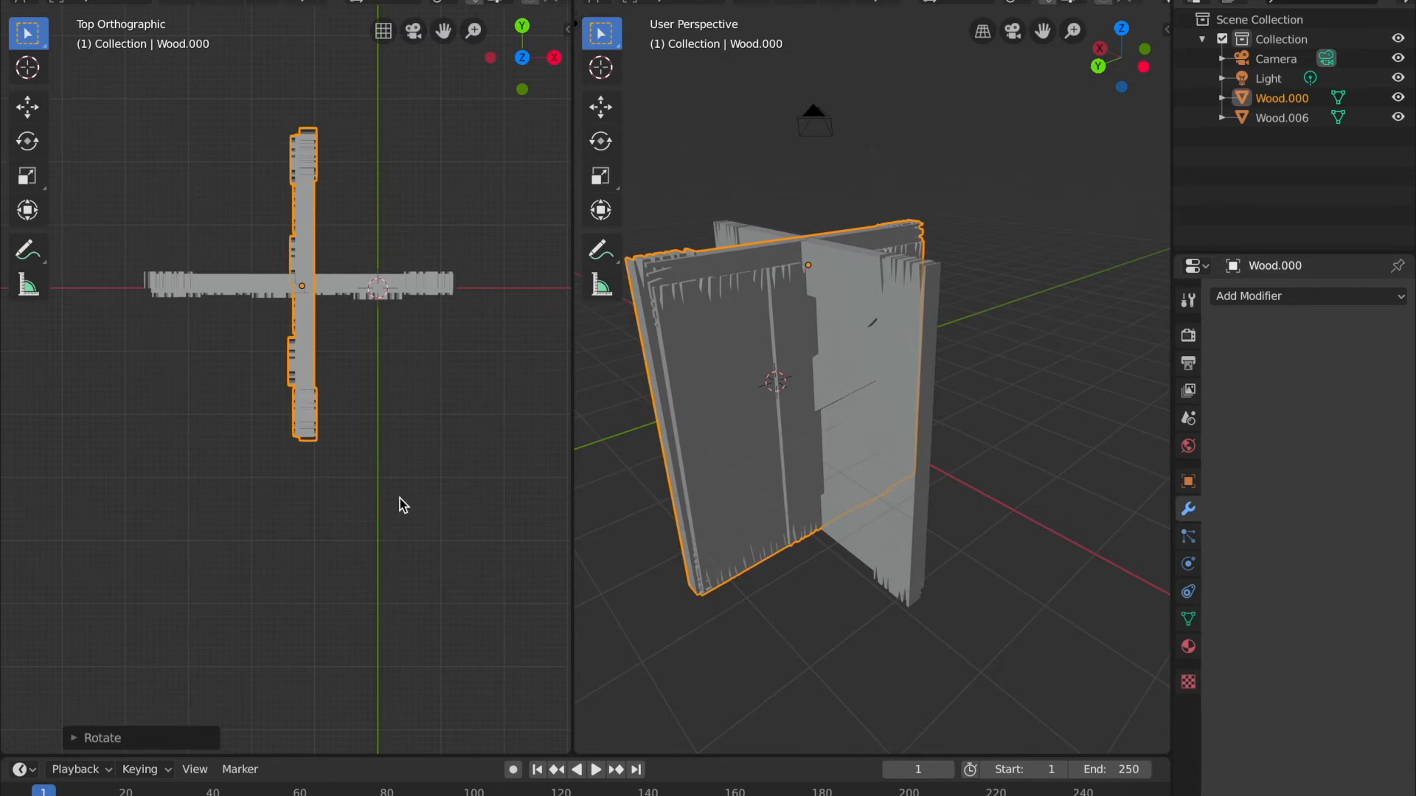
- Move the rotated copy to the wall's +X end to form a perpendicular crate side, and check the corner
{"action": "key", "text": "g"}
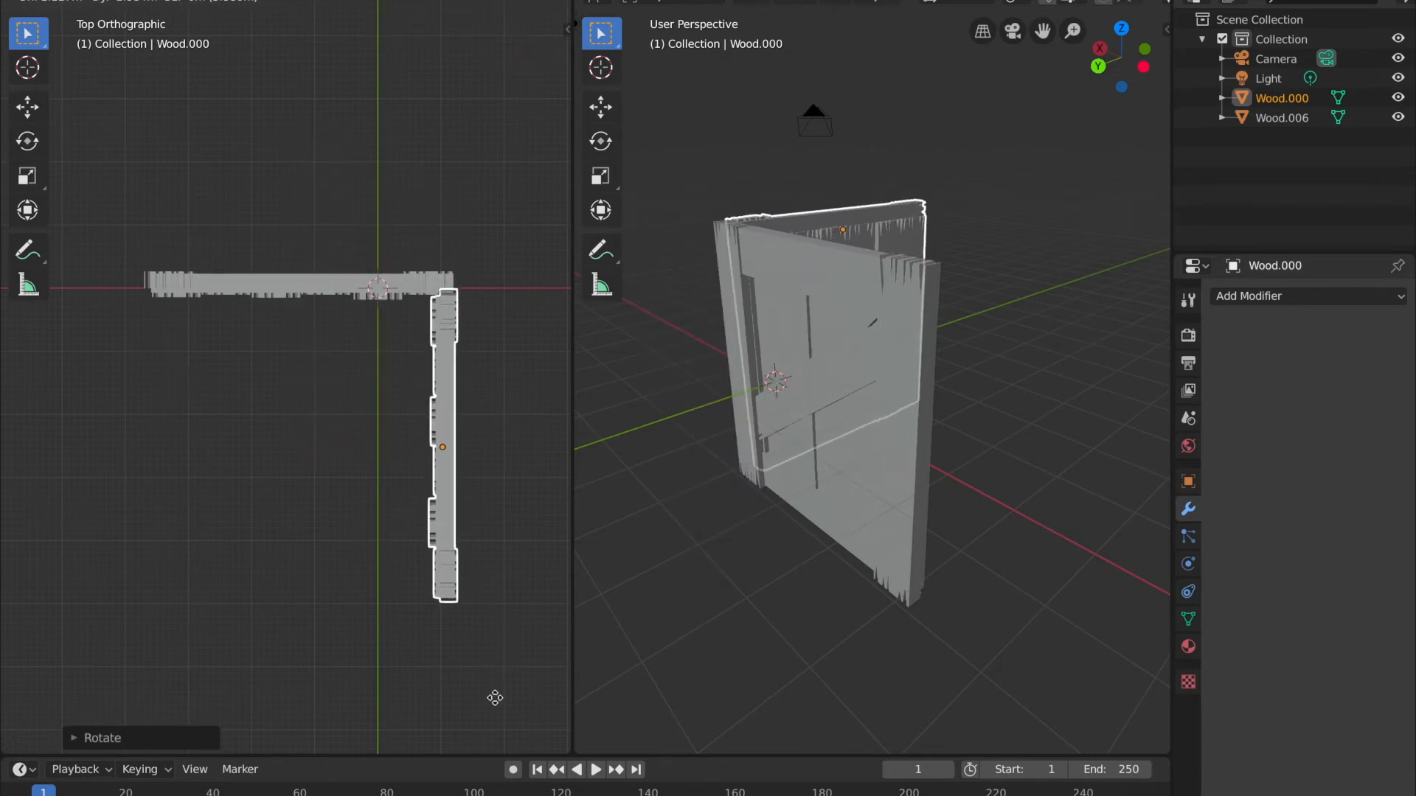
{"action": "left_click", "coordinate": [492, 697]}
{"action": "middle_click_drag", "start_coordinate": [962, 544], "coordinate": [962, 549]}
{"action": "left_click", "coordinate": [833, 402]}
{"action": "middle_click_drag", "start_coordinate": [832, 396], "coordinate": [775, 379]}
- Duplicate the original wall Wood.006 in place and rotate the new copy 90° in the opposite direction to the first copy
{"action": "left_click", "coordinate": [796, 222]}
{"action": "scroll", "coordinate": [349, 471], "scroll_direction": "down", "scroll_amount": 5}
{"action": "left_click", "coordinate": [521, 34]}
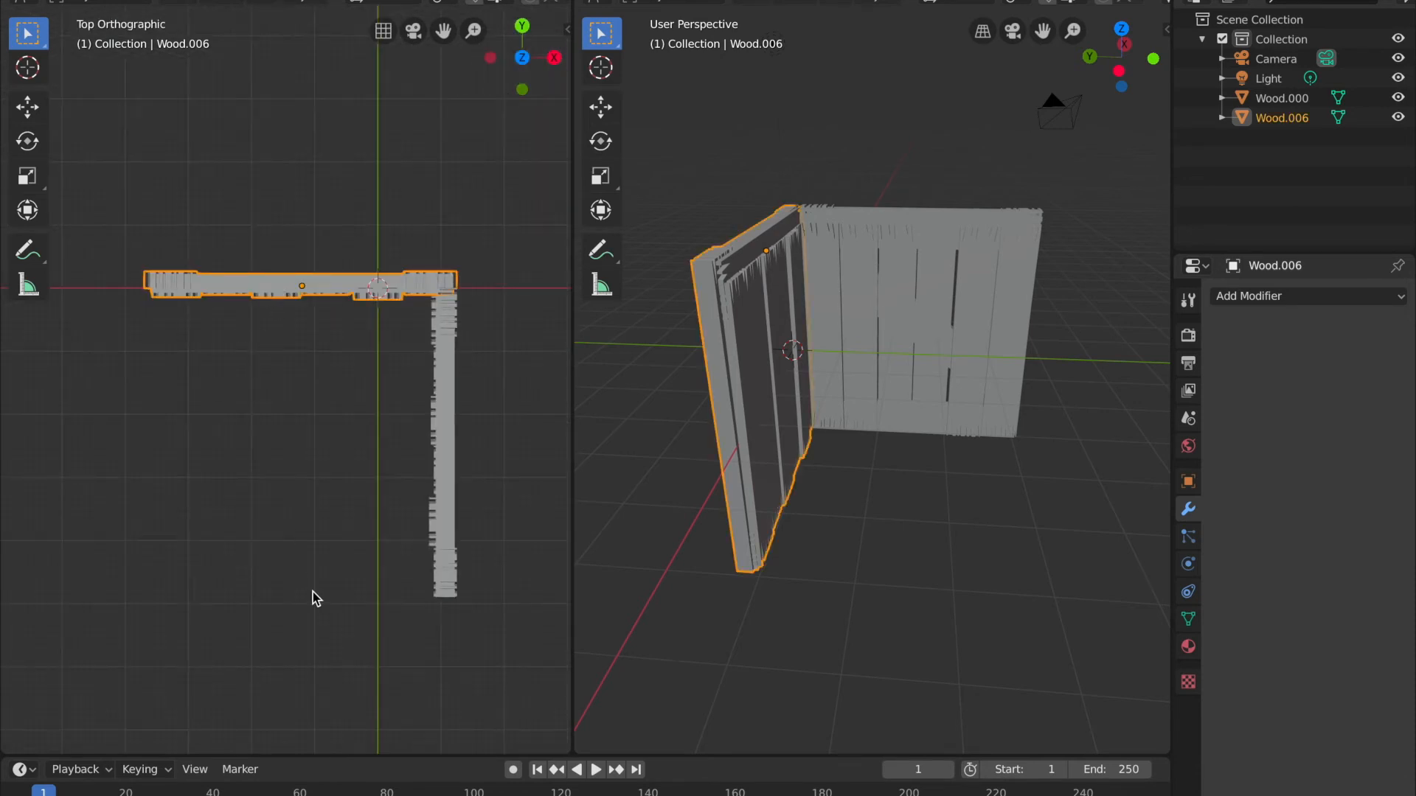
{"action": "key", "text": "shift+d"}
{"action": "right_click", "coordinate": [319, 451]}
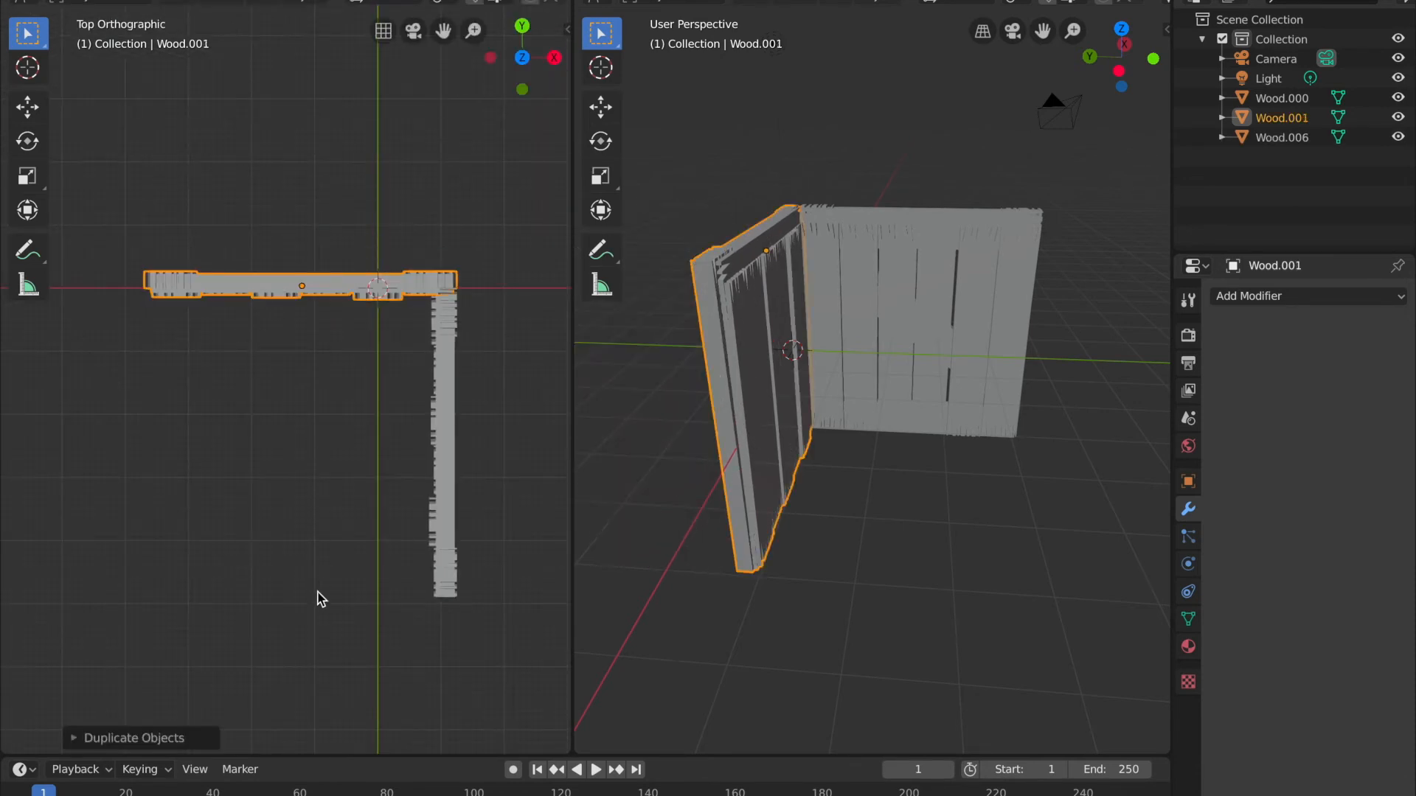
{"action": "type", "text": "r90"}
{"action": "key", "text": "Return"}
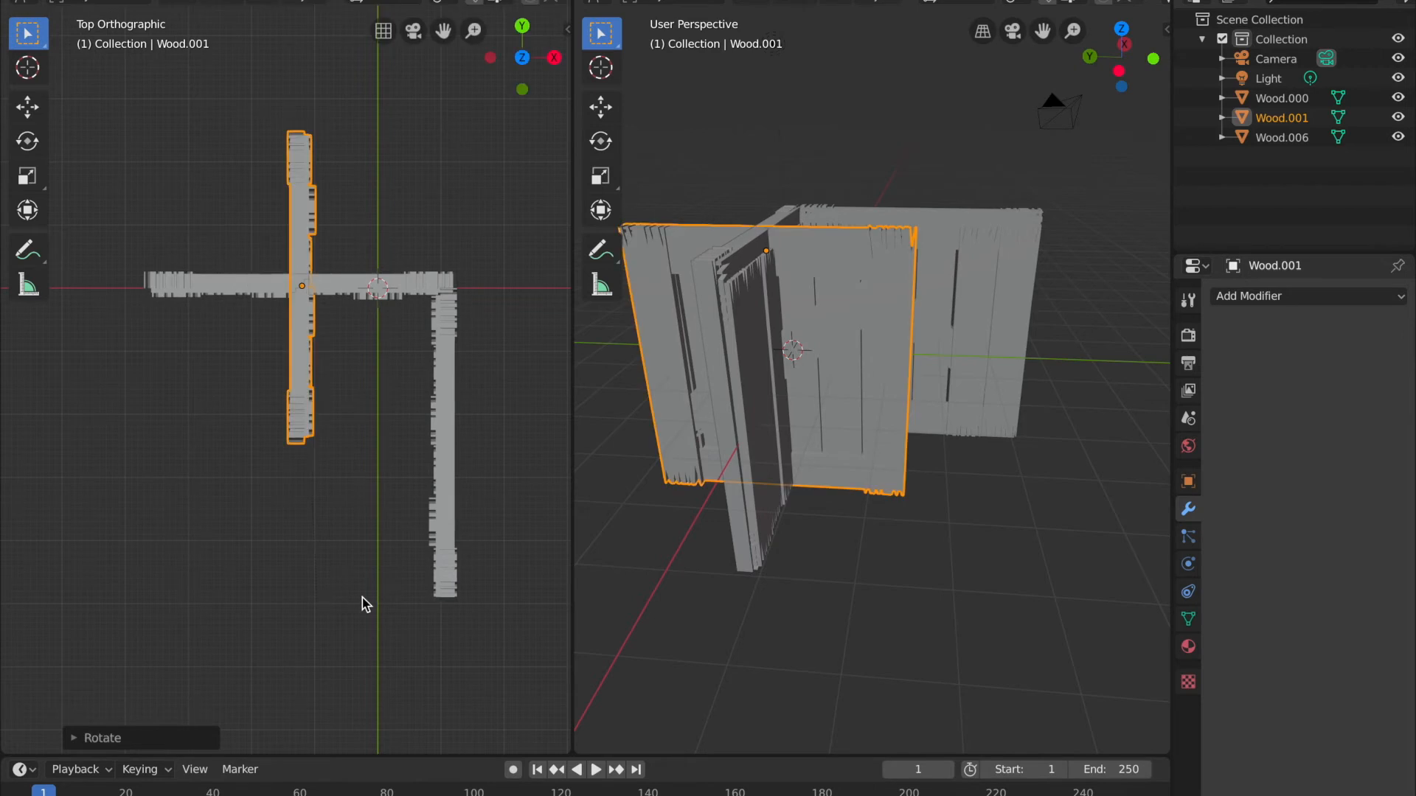
- Move the second rotated copy to the wall's -X end as the opposite crate side and inspect the corner joint
{"action": "key", "text": "g"}
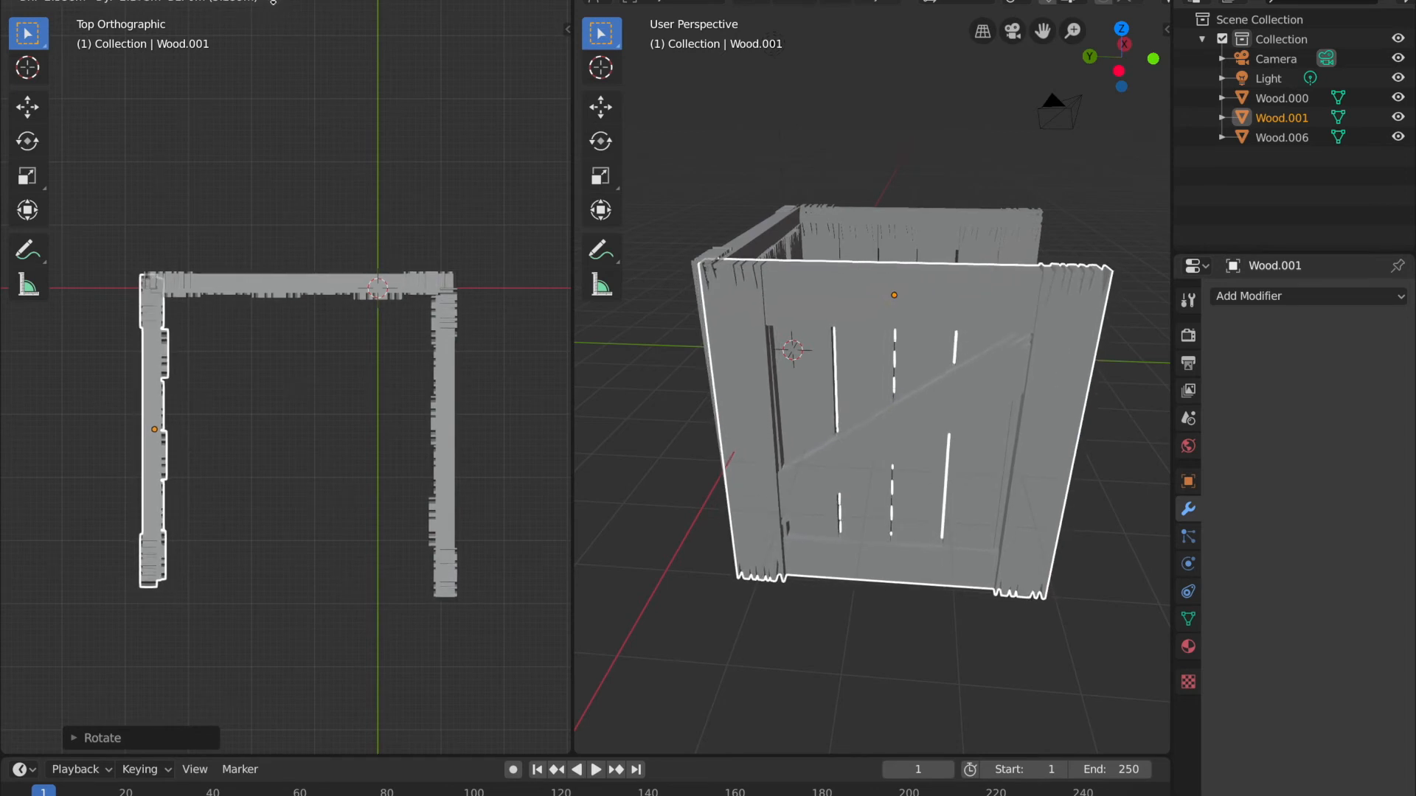
{"action": "left_click", "coordinate": [359, 221]}
{"action": "middle_click_drag", "start_coordinate": [787, 579], "coordinate": [837, 328]}
{"action": "scroll", "coordinate": [802, 327], "scroll_direction": "up", "scroll_amount": 3}
{"action": "scroll", "coordinate": [799, 321], "scroll_direction": "down", "scroll_amount": 2}
{"action": "left_click", "coordinate": [787, 257]}
{"action": "left_click", "coordinate": [810, 367]}
{"action": "left_click", "coordinate": [791, 241]}
{"action": "left_click", "coordinate": [829, 438]}
{"action": "middle_click_drag", "start_coordinate": [828, 438], "coordinate": [837, 417]}
- Preview the crate corner in Look Dev shading and switch back to Solid shading
{"action": "key", "text": "z"}
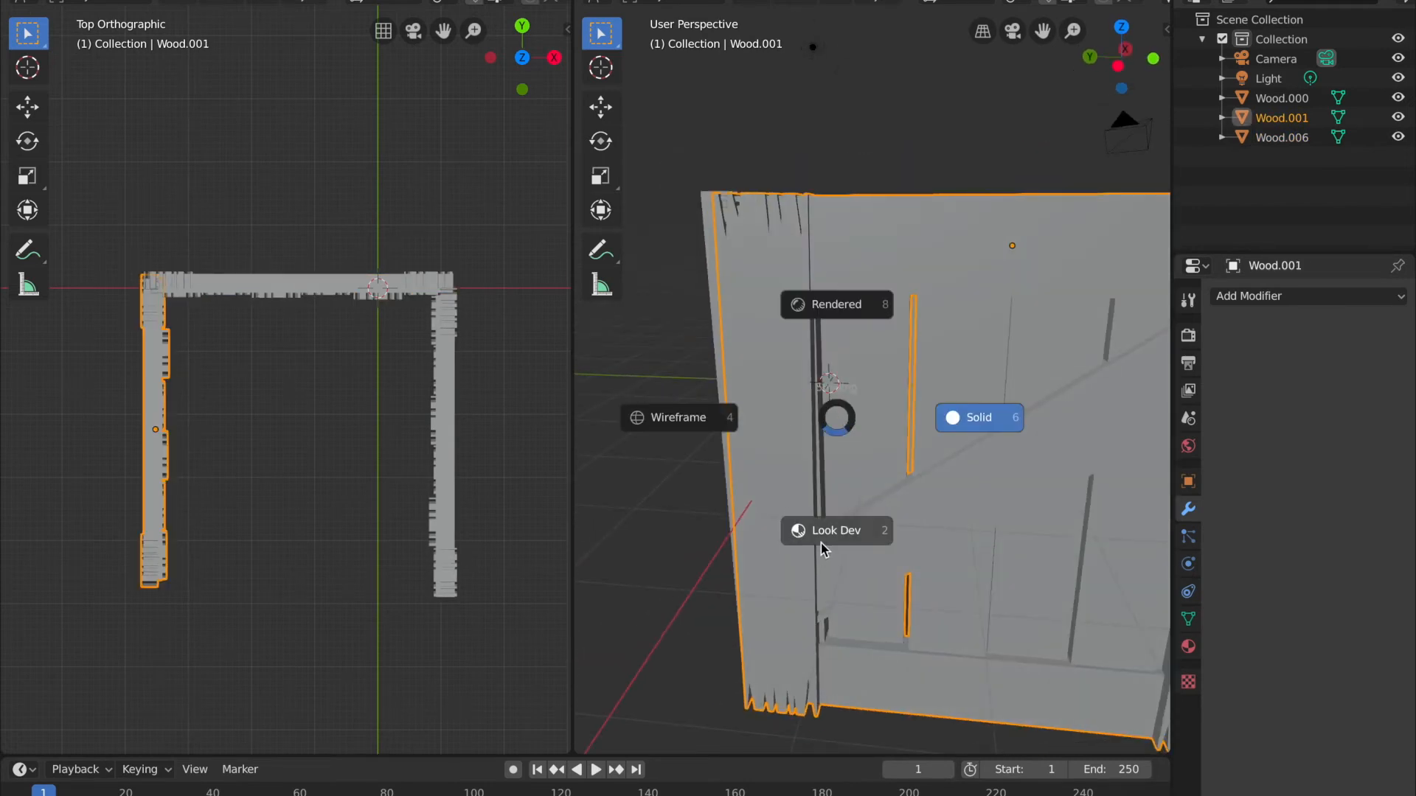
{"action": "left_click", "coordinate": [845, 520]}
{"action": "mouse_move", "coordinate": [845, 520]}
{"action": "middle_mouse_down"}
{"action": "mouse_move", "coordinate": [781, 546]}
{"action": "mouse_move", "coordinate": [719, 477]}
{"action": "middle_mouse_up"}
{"action": "key", "text": "z"}
{"action": "left_click", "coordinate": [975, 519]}
- Move the side panel Wood.001 slightly outward along X so its face clears the end of the back wall
{"action": "key", "text": "g"}
{"action": "key", "text": "y"}
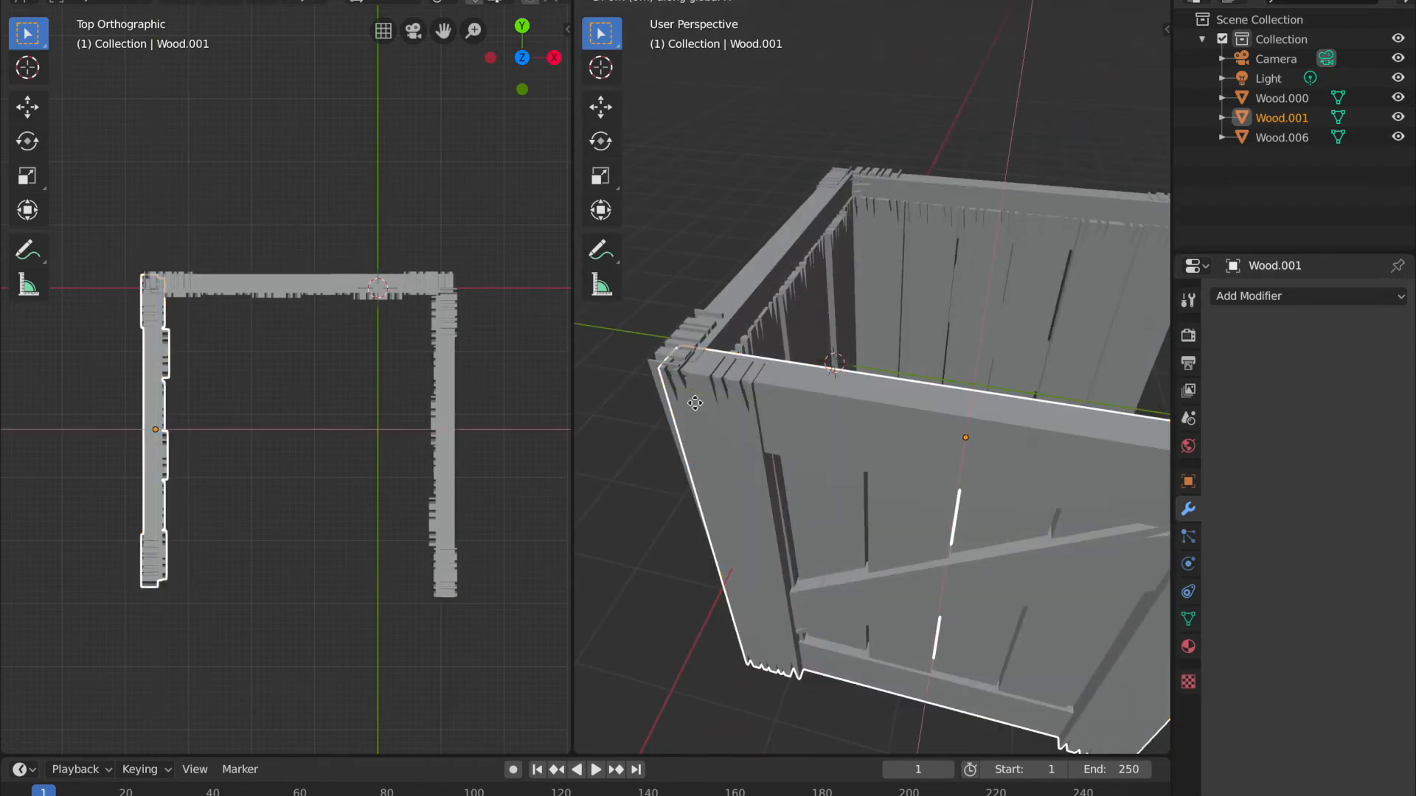
{"action": "left_click", "coordinate": [681, 471]}
{"action": "middle_click_drag", "start_coordinate": [681, 470], "coordinate": [826, 307]}
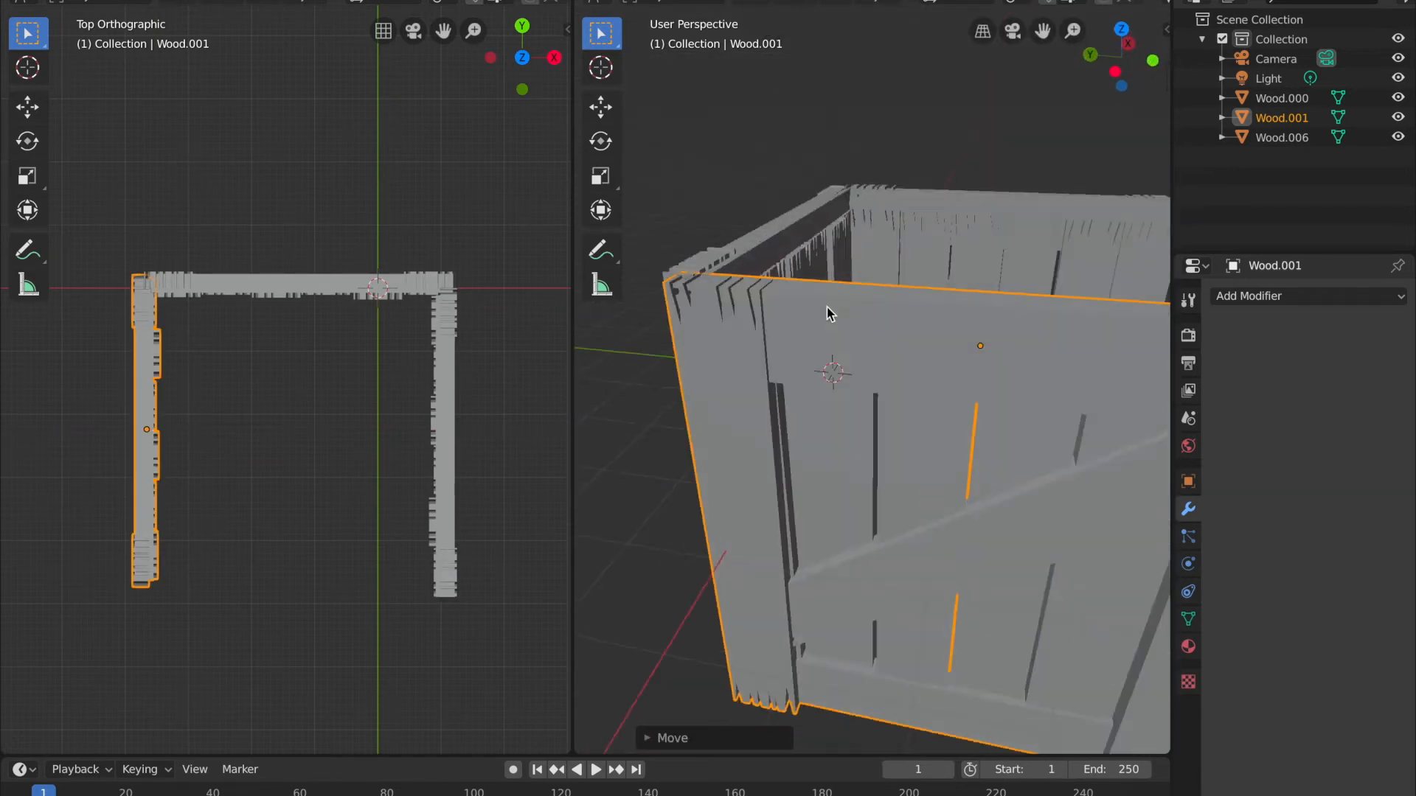
{"action": "key", "text": "Tab"}
{"action": "left_click", "coordinate": [704, 363]}
{"action": "key", "text": "ctrl+l"}
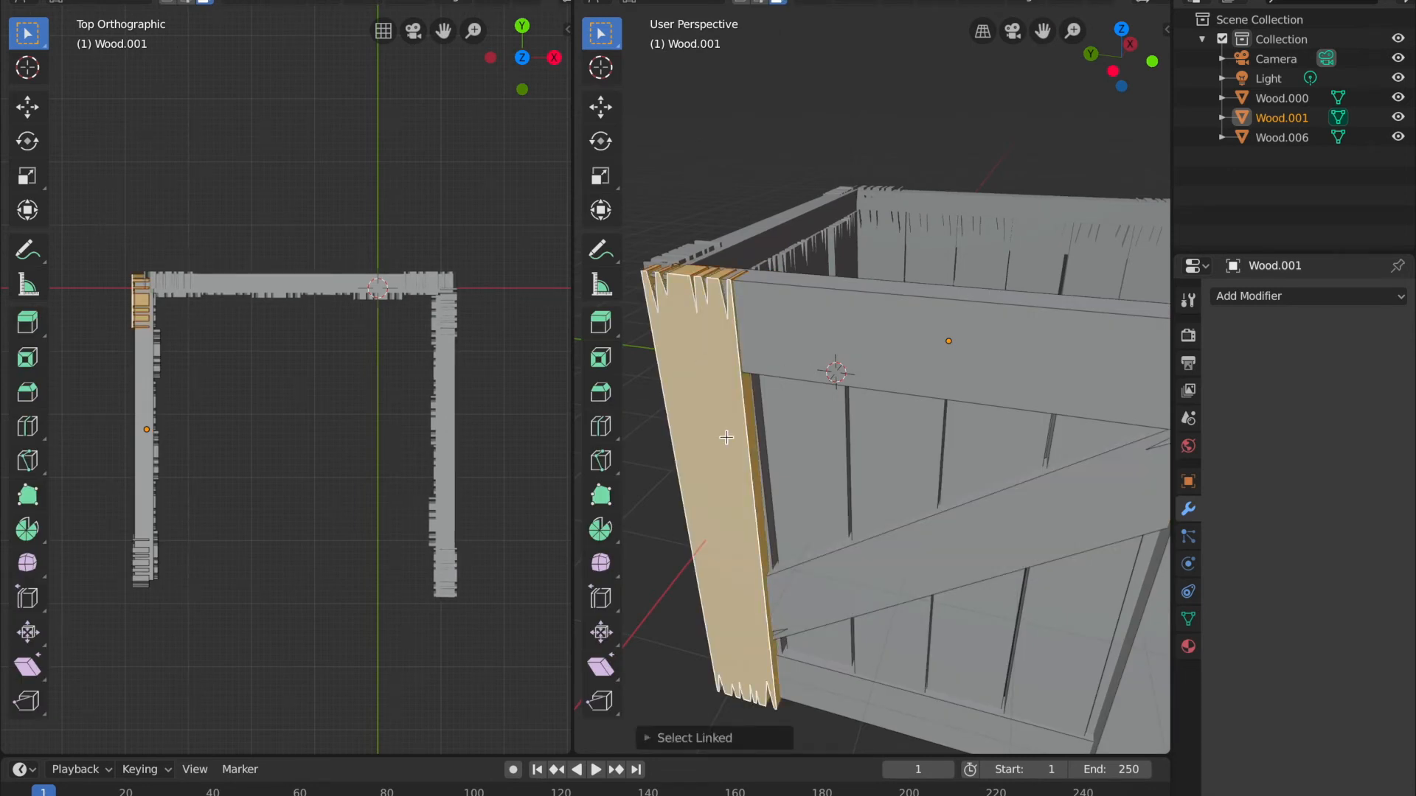
{"action": "left_click", "coordinate": [838, 539]}
{"action": "middle_click_drag", "start_coordinate": [838, 539], "coordinate": [813, 496]}
{"action": "key", "text": "Tab"}
- Duplicate the side panel Wood.001 in place and rotate the copy 90° in the top view
{"action": "middle_click_drag", "start_coordinate": [696, 472], "coordinate": [686, 572]}
{"action": "scroll", "coordinate": [685, 574], "scroll_direction": "down", "scroll_amount": 2}
{"action": "key", "text": "shift+d"}
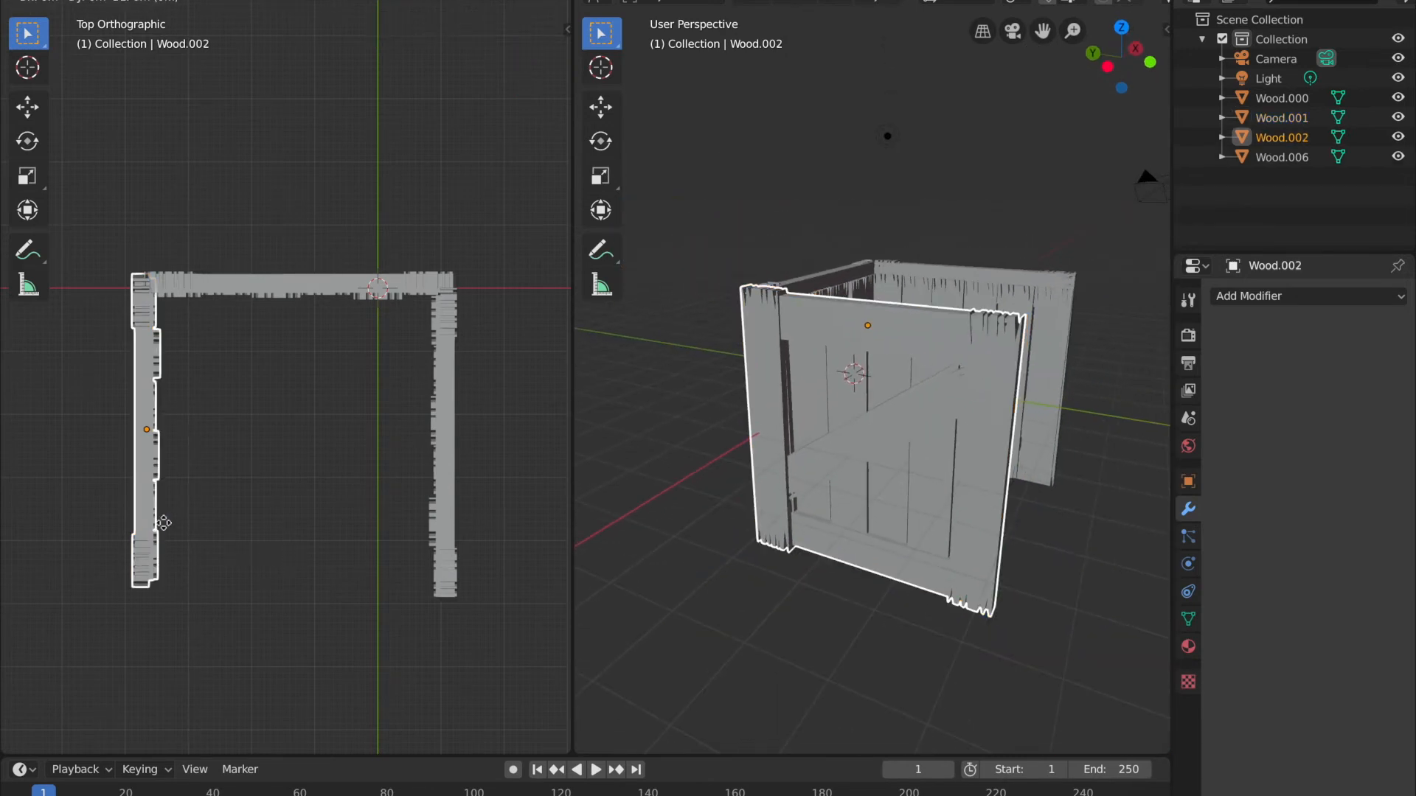
{"action": "right_click", "coordinate": [317, 428]}
{"action": "type", "text": "r90"}
{"action": "key", "text": "Return"}
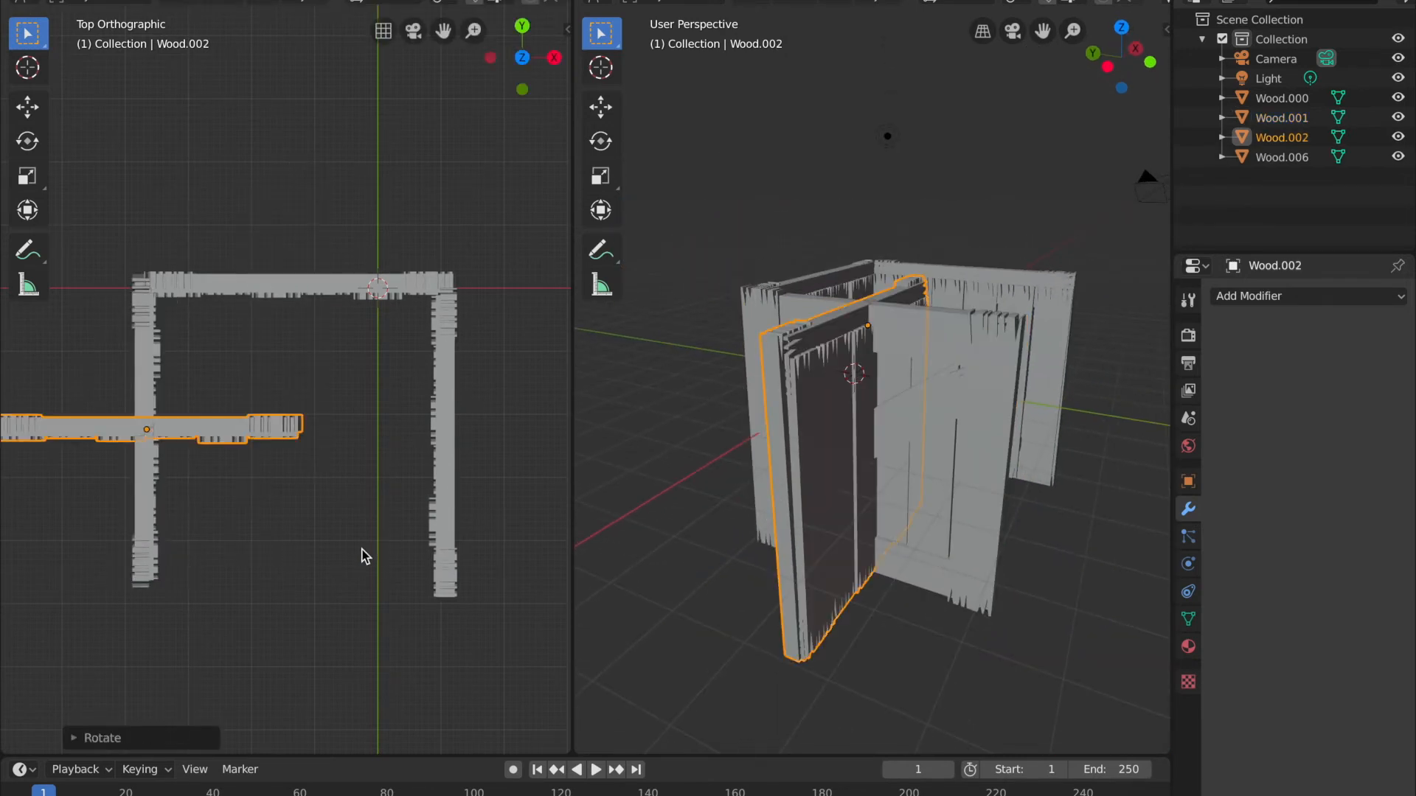
- Move the rotated copy across the crate's open side to close the square between the two side panels
{"action": "key", "text": "g"}
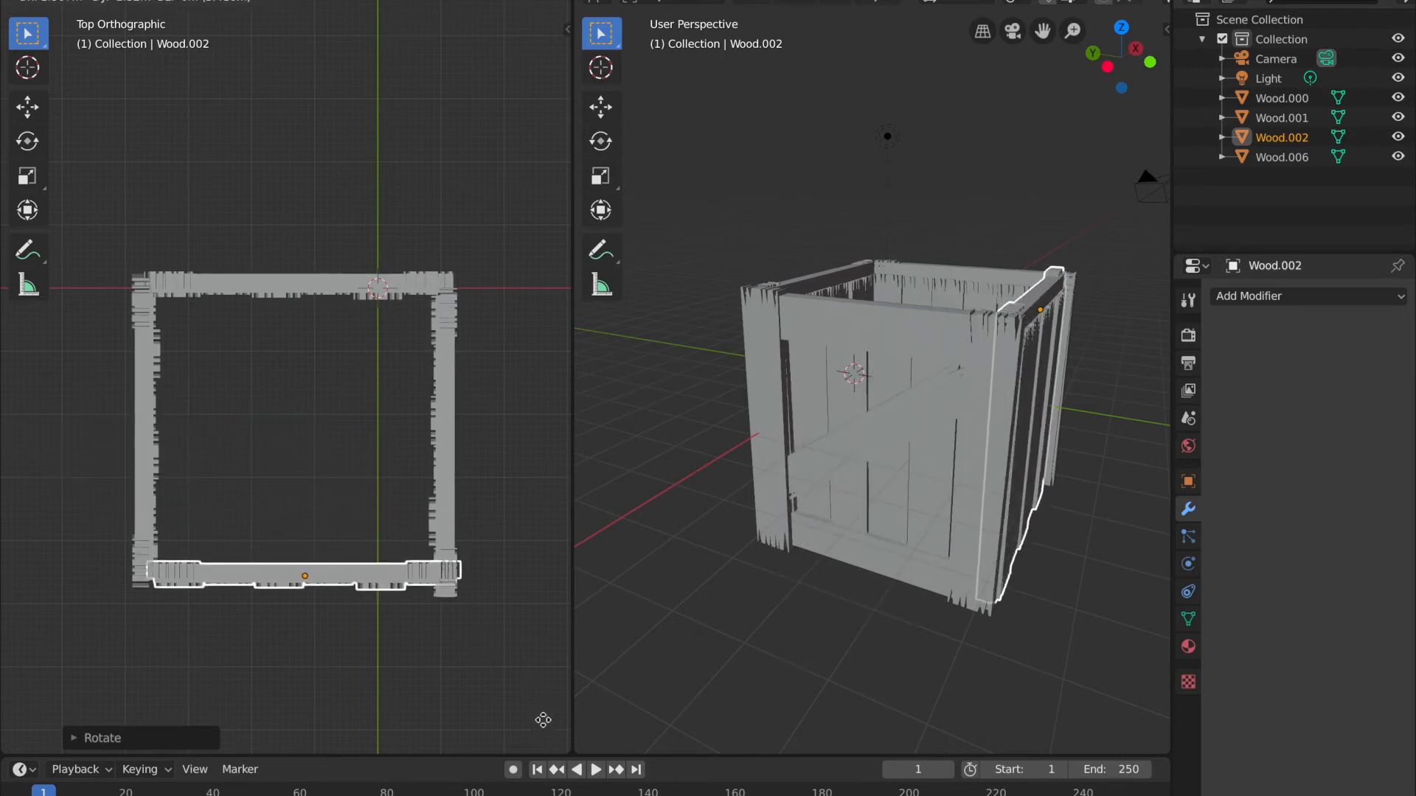
{"action": "left_click", "coordinate": [534, 727]}
{"action": "middle_click_drag", "start_coordinate": [962, 625], "coordinate": [1039, 600]}
{"action": "left_click", "coordinate": [1039, 600]}
- Rotate the closing wall panel Wood.002 by 180° in the top view so its braced face points outward
{"action": "middle_click_drag", "start_coordinate": [848, 430], "coordinate": [851, 335]}
{"action": "left_click", "coordinate": [852, 335]}
{"action": "type", "text": "r180"}
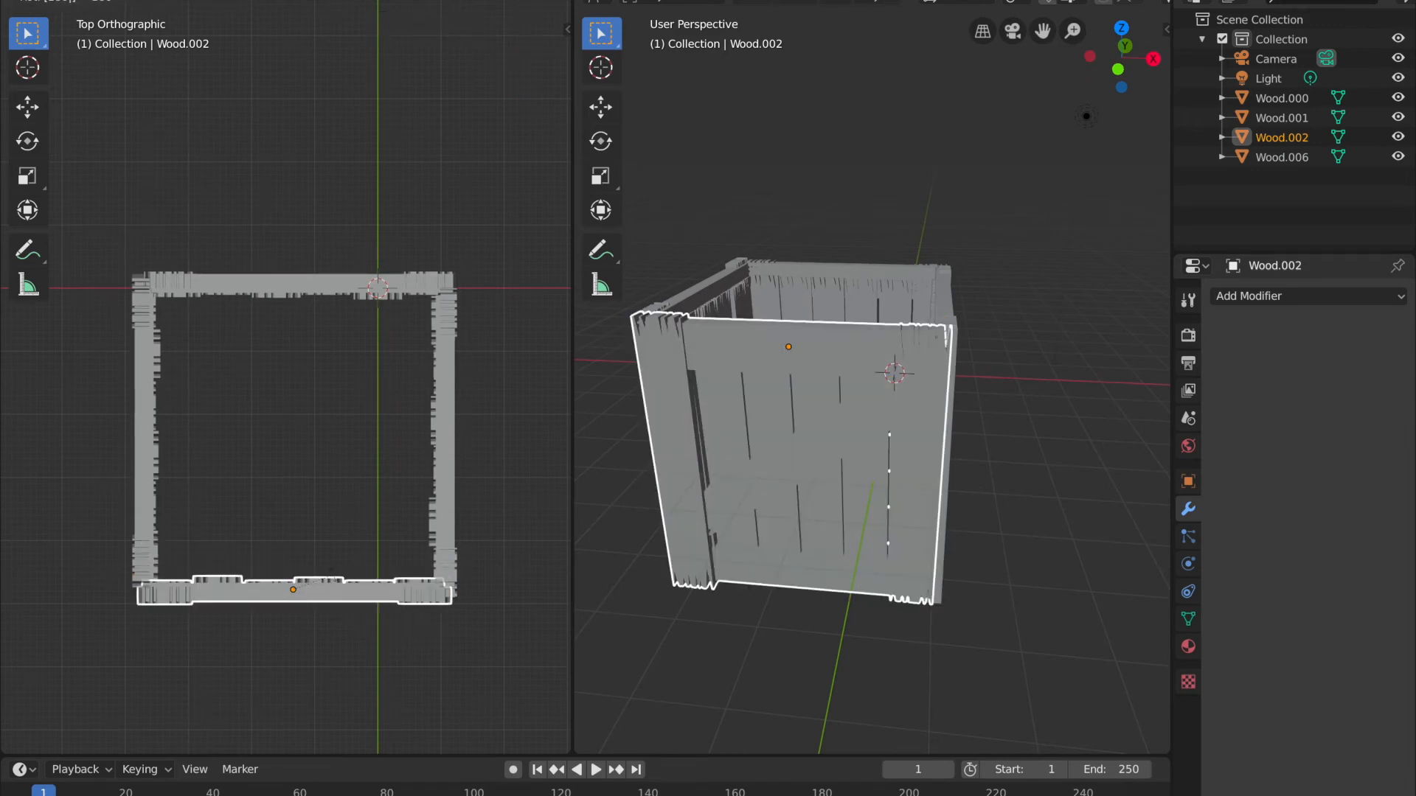
{"action": "key", "text": "Return"}
{"action": "middle_click_drag", "start_coordinate": [697, 582], "coordinate": [697, 582]}
- Duplicate the wall panel Wood.002 in place and rotate the copy to horizontal in the left view
{"action": "middle_click_drag", "start_coordinate": [282, 515], "coordinate": [420, 448]}
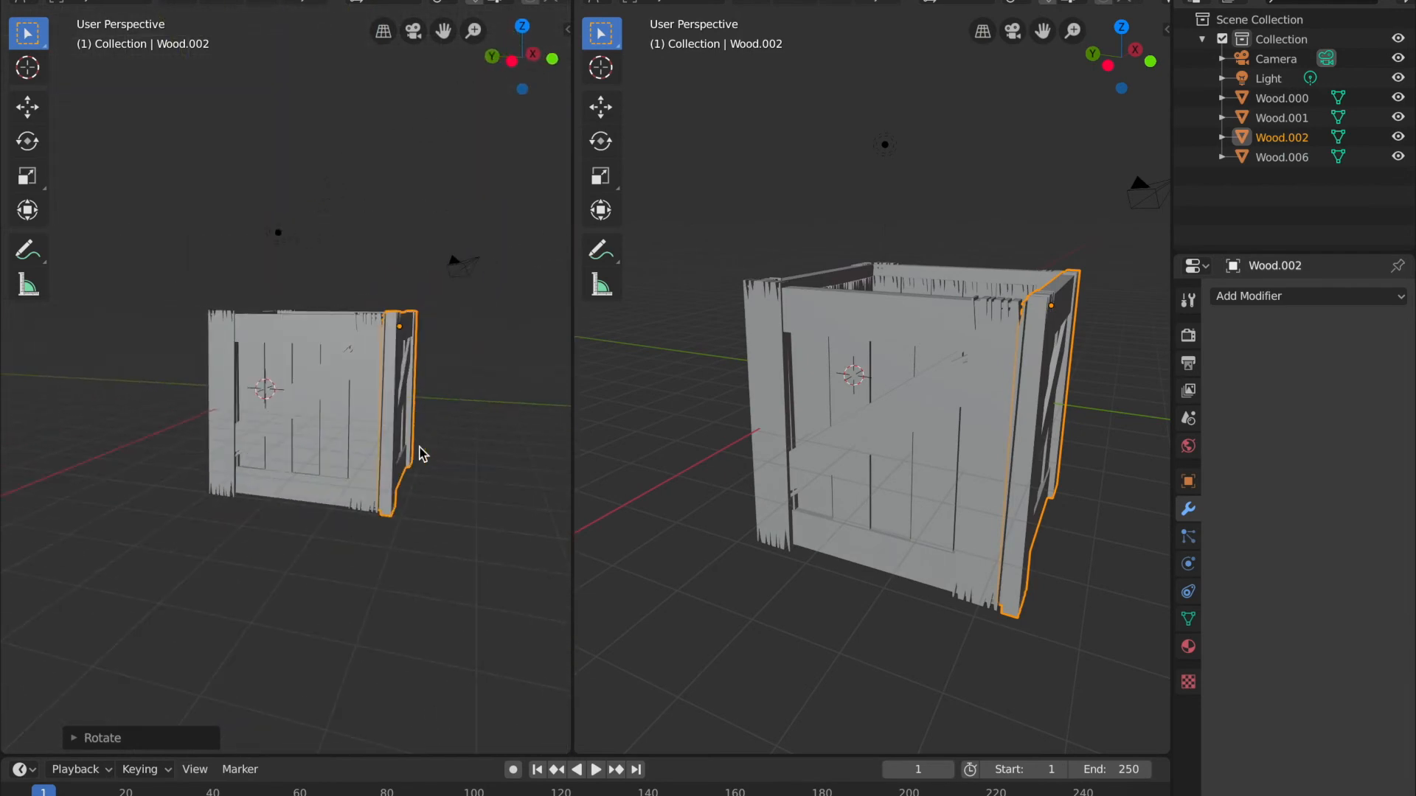
{"action": "key", "text": "shift+d"}
{"action": "right_click", "coordinate": [549, 331]}
{"action": "key", "text": "ctrl+KP_3"}
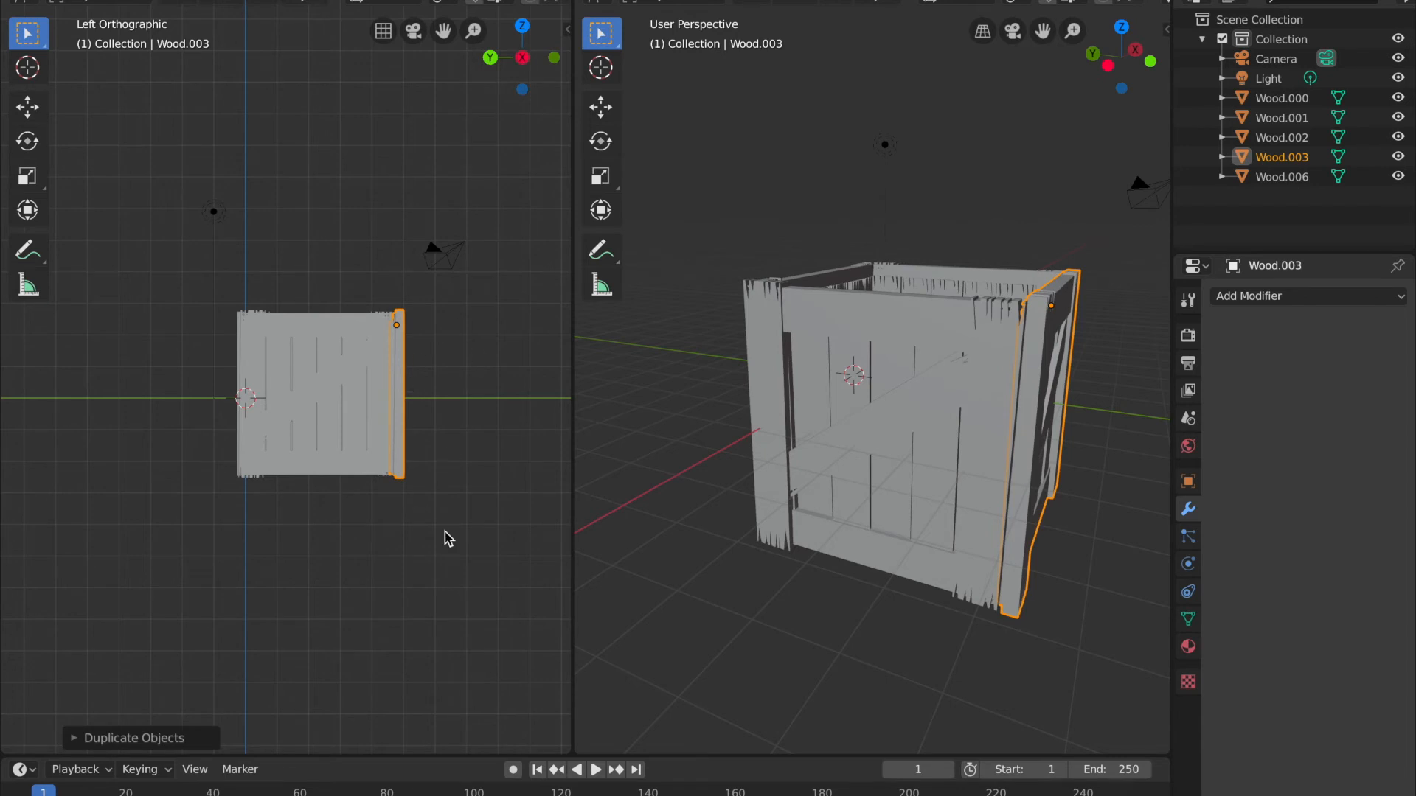
{"action": "key", "text": "r"}
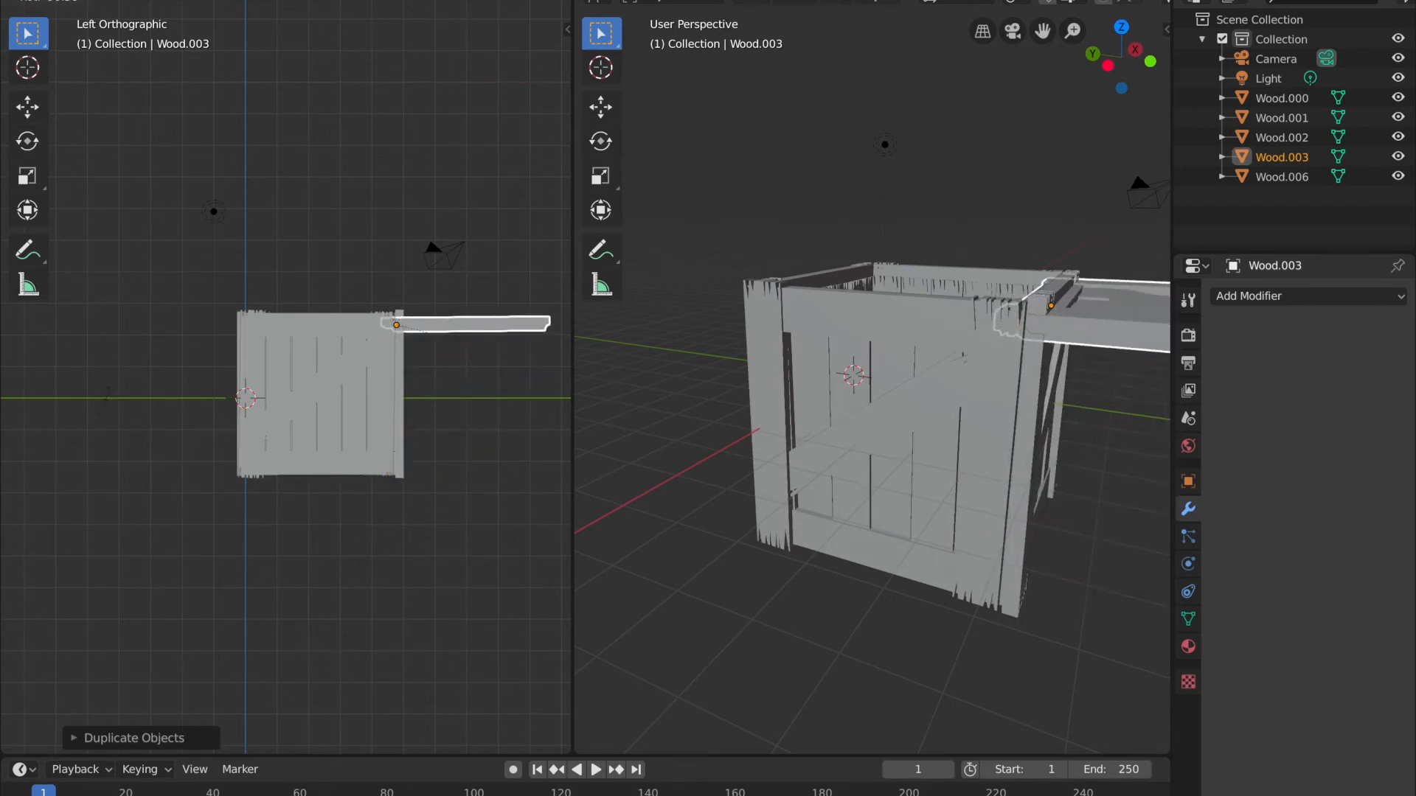
{"action": "left_click", "coordinate": [111, 399]}
- Move the horizontal copy over the crate's open top as a lid and duplicate the lid in place
{"action": "key", "text": "g"}
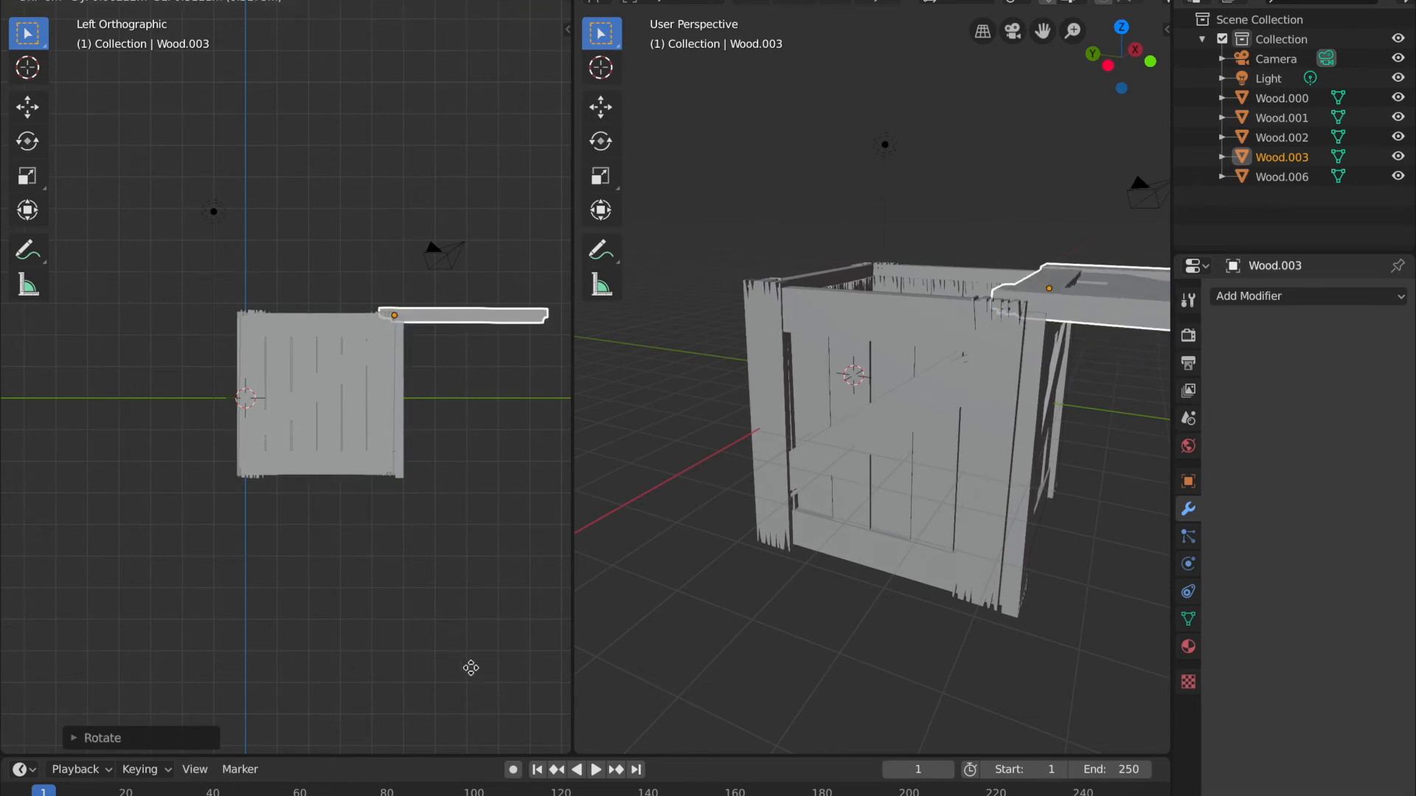
{"action": "left_click", "coordinate": [345, 685]}
{"action": "middle_click_drag", "start_coordinate": [345, 685], "coordinate": [405, 427]}
{"action": "key", "text": "shift+d"}
{"action": "right_click", "coordinate": [537, 156]}
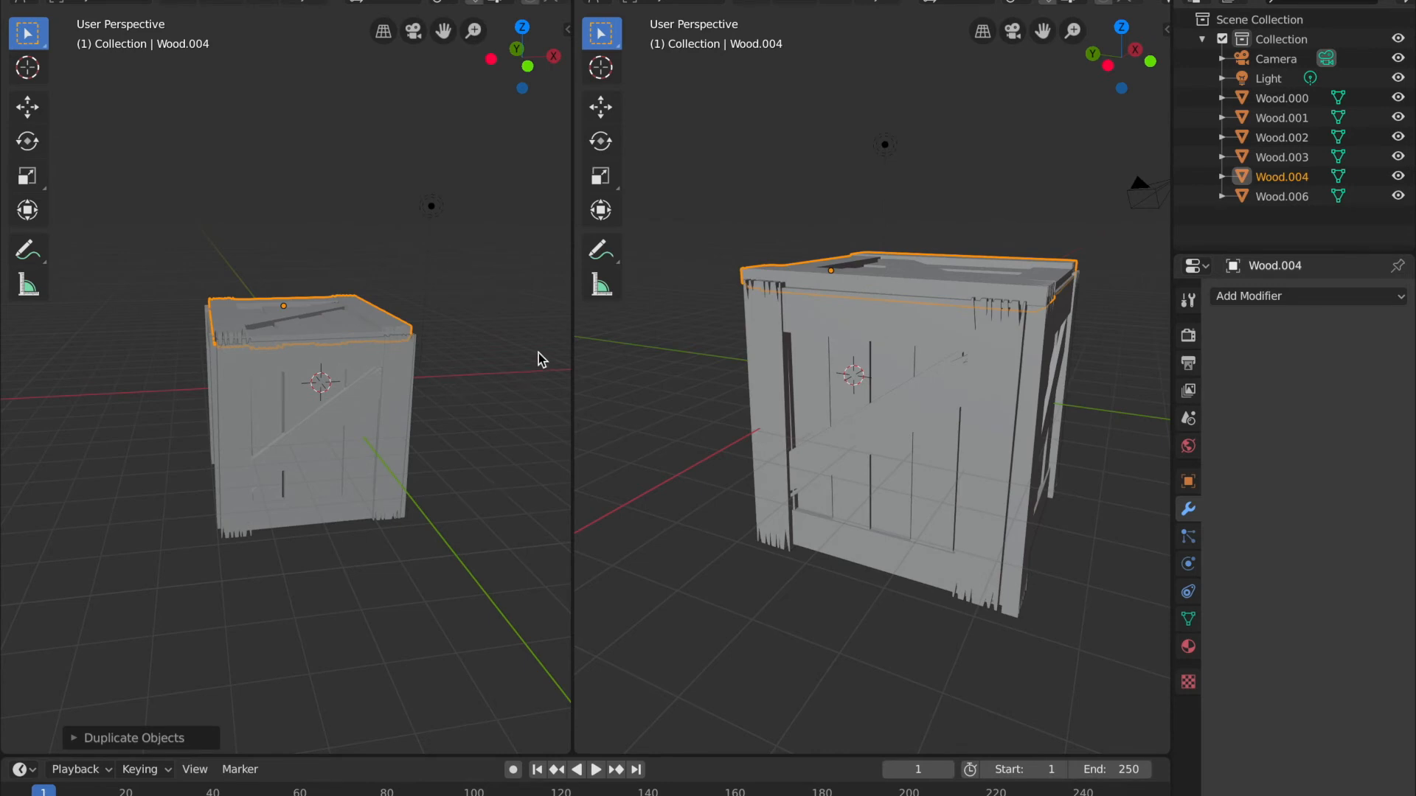
{"action": "type", "text": "rx-45"}
{"action": "key", "text": "Return"}
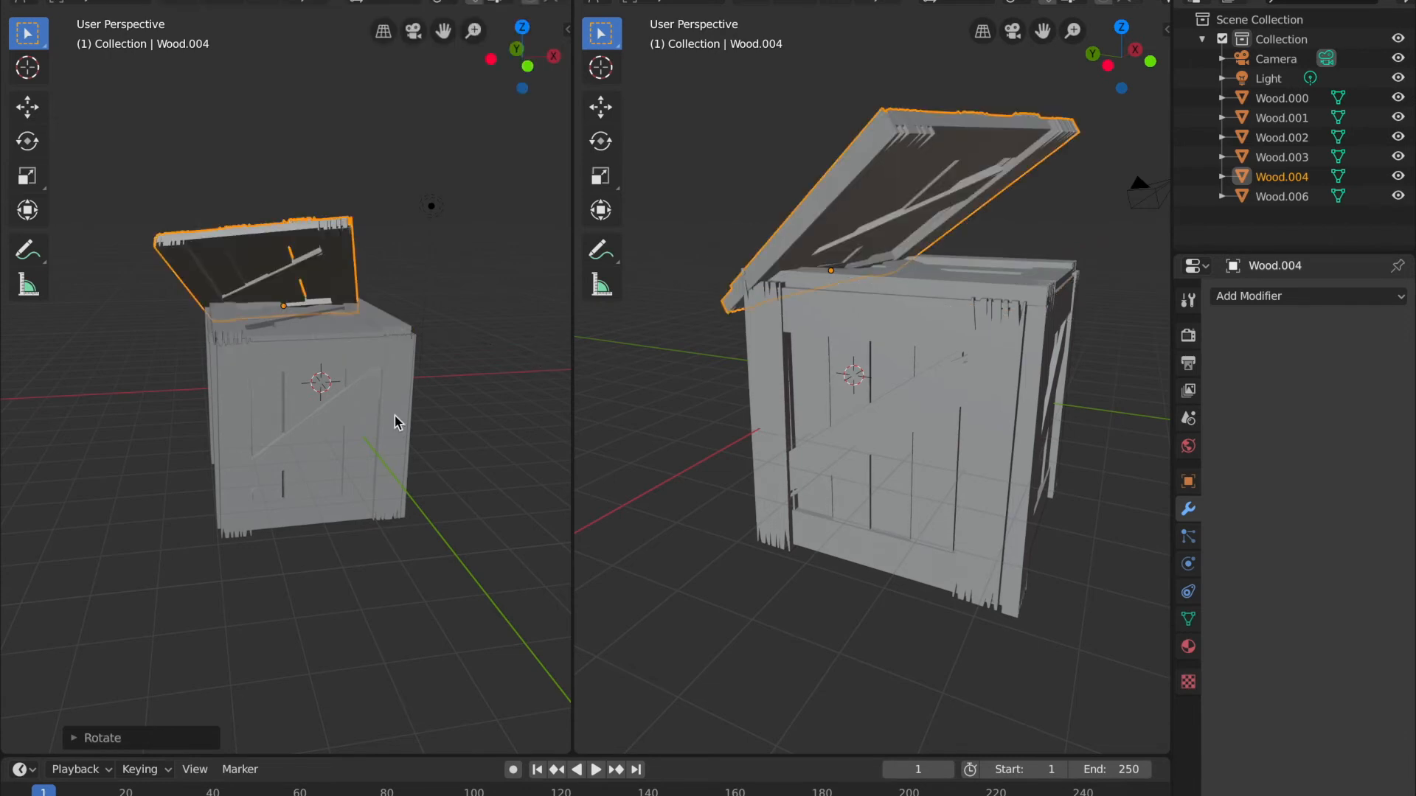
{"action": "middle_click_drag", "start_coordinate": [453, 522], "coordinate": [479, 490]}
{"action": "left_click", "coordinate": [518, 75]}
{"action": "middle_click_drag", "start_coordinate": [371, 402], "coordinate": [402, 391]}
{"action": "left_click", "coordinate": [511, 67]}
{"action": "left_click", "coordinate": [553, 58]}
{"action": "left_click", "coordinate": [521, 59]}
{"action": "middle_click_drag", "start_coordinate": [479, 476], "coordinate": [421, 509]}
{"action": "key", "text": "ctrl+z"}
- Rotate the lid copy Wood.004 by 180° in the back view and lower it along Z to form the crate's floor
{"action": "left_click", "coordinate": [503, 66]}
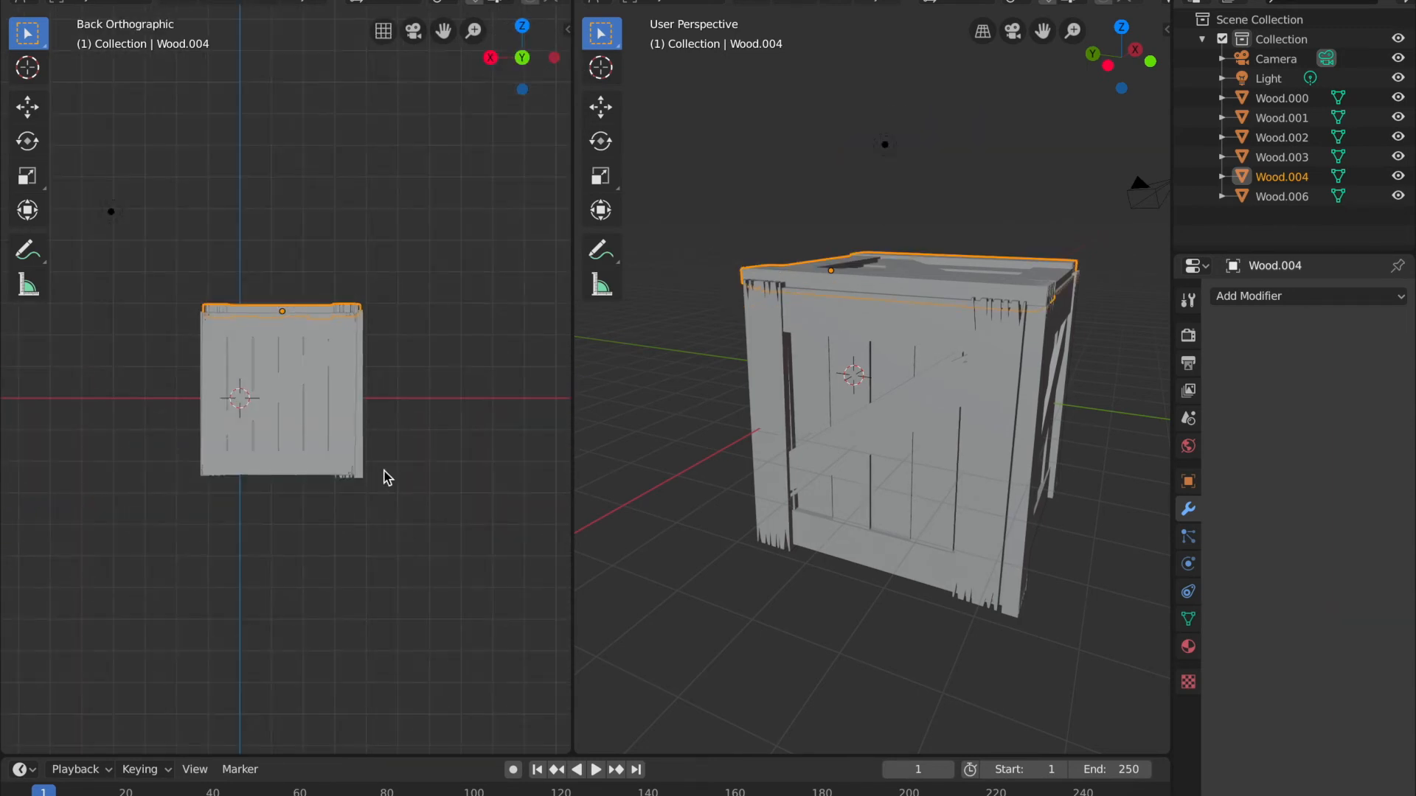
{"action": "type", "text": "r180"}
{"action": "key", "text": "Return"}
{"action": "middle_click_drag", "start_coordinate": [454, 479], "coordinate": [411, 496]}
{"action": "key", "text": "g"}
{"action": "key", "text": "z"}
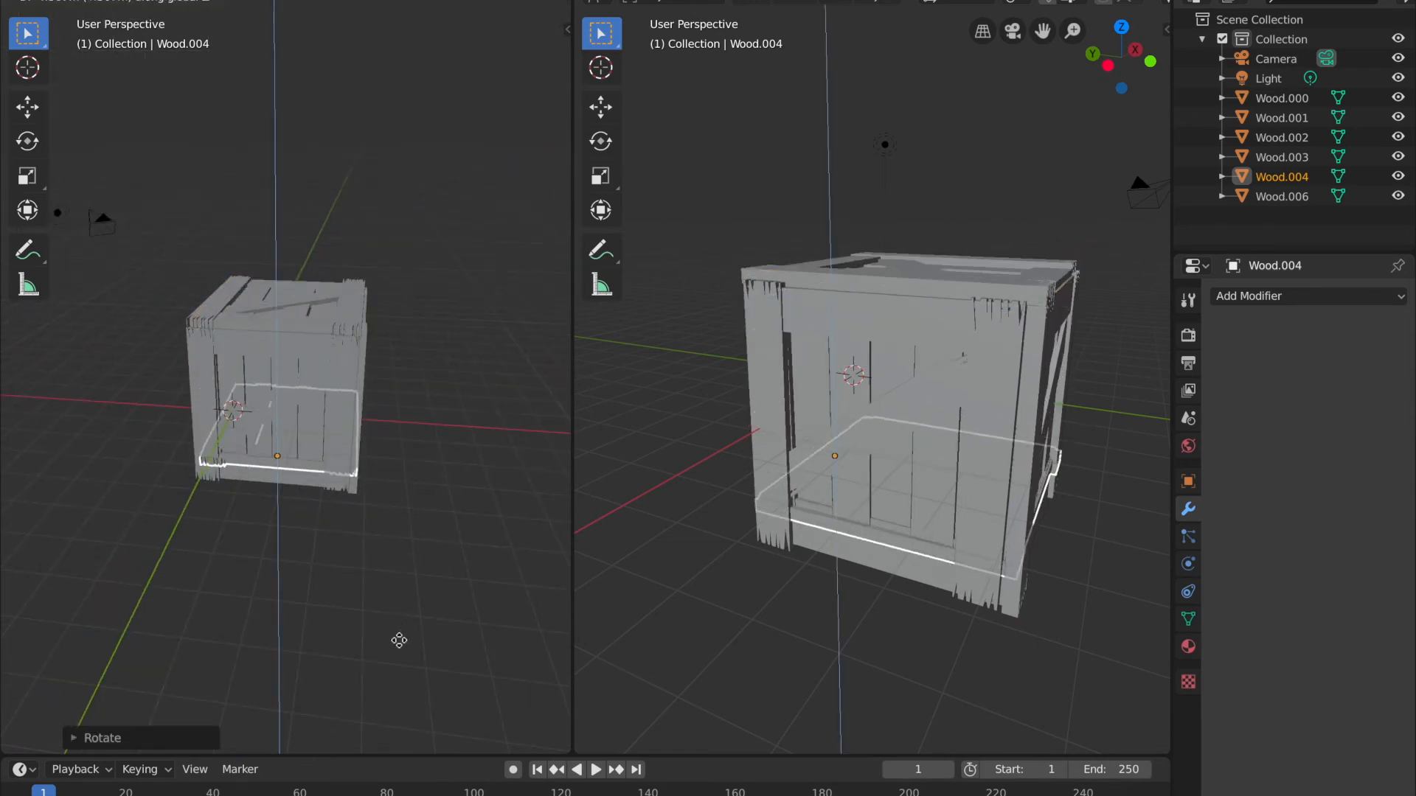
{"action": "left_click", "coordinate": [399, 642]}
- Select the lid panel Wood.003 and nudge it into place on top of the crate walls
{"action": "left_click", "coordinate": [444, 528]}
{"action": "middle_click_drag", "start_coordinate": [444, 528], "coordinate": [445, 531]}
{"action": "middle_click_drag", "start_coordinate": [393, 464], "coordinate": [383, 473]}
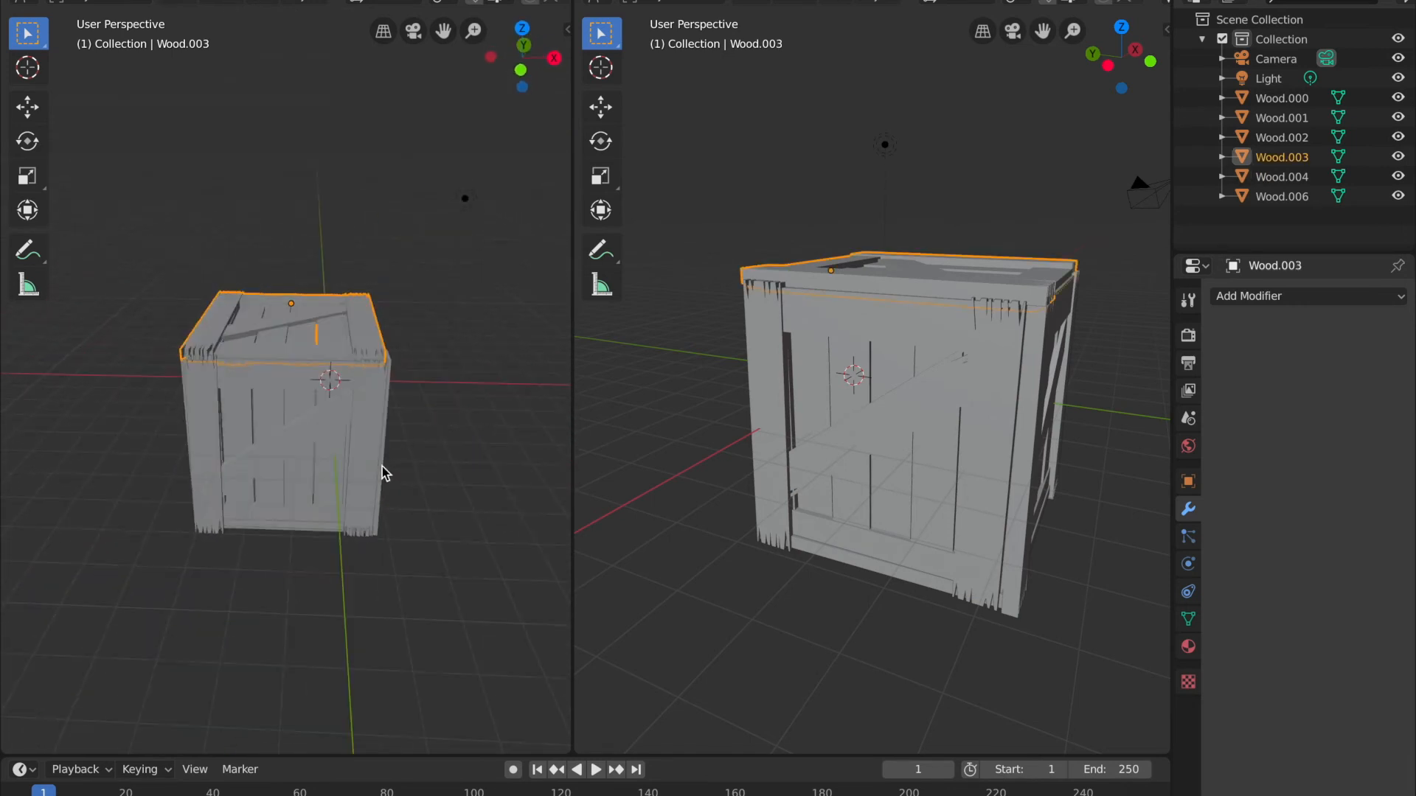
{"action": "left_click", "coordinate": [520, 70]}
{"action": "key", "text": "g"}
{"action": "left_click", "coordinate": [370, 548]}
{"action": "left_click", "coordinate": [381, 551]}
- Delete the faces of the diagonal brace from the wall panel Wood.000
{"action": "middle_click_drag", "start_coordinate": [391, 555], "coordinate": [315, 416]}
{"action": "scroll", "coordinate": [298, 410], "scroll_direction": "up", "scroll_amount": 3}
{"action": "left_click", "coordinate": [423, 436]}
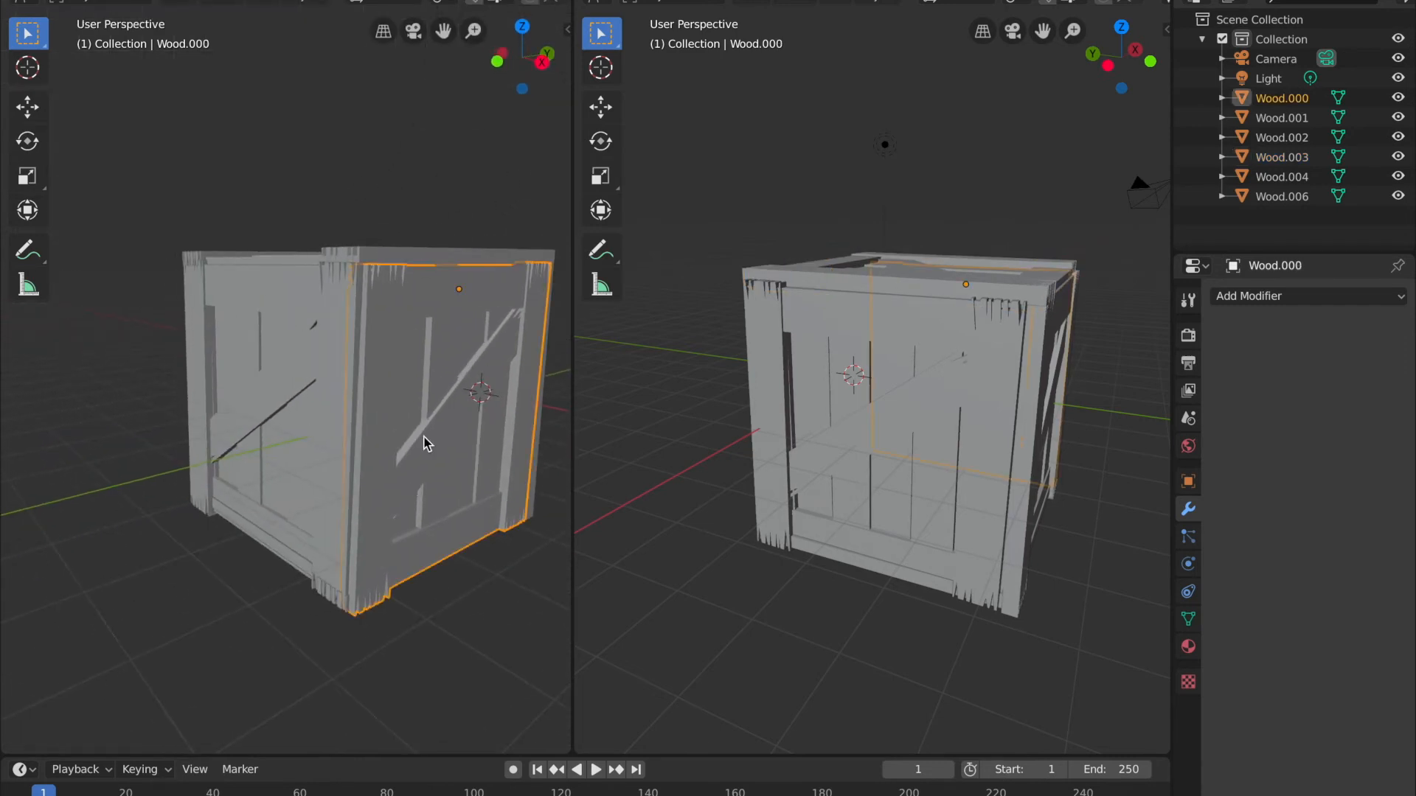
{"action": "key", "text": "Tab"}
{"action": "middle_click_drag", "start_coordinate": [463, 433], "coordinate": [400, 412]}
{"action": "key", "text": "x"}
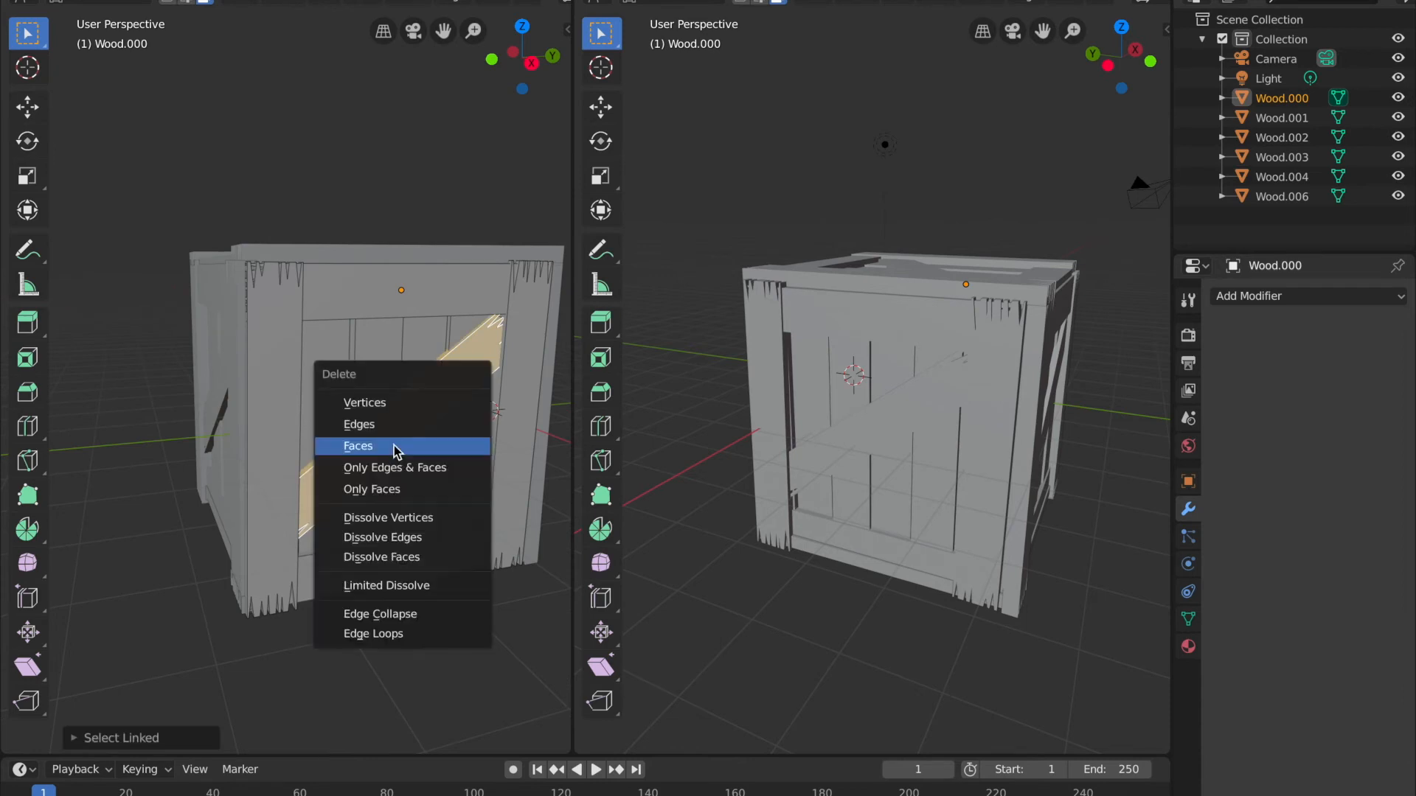
{"action": "left_click", "coordinate": [395, 452]}
{"action": "middle_click_drag", "start_coordinate": [452, 484], "coordinate": [260, 384]}
{"action": "key", "text": "Tab"}
- Delete the faces of one vertical plank behind the brace in the wall panel Wood.006
{"action": "left_click", "coordinate": [277, 441]}
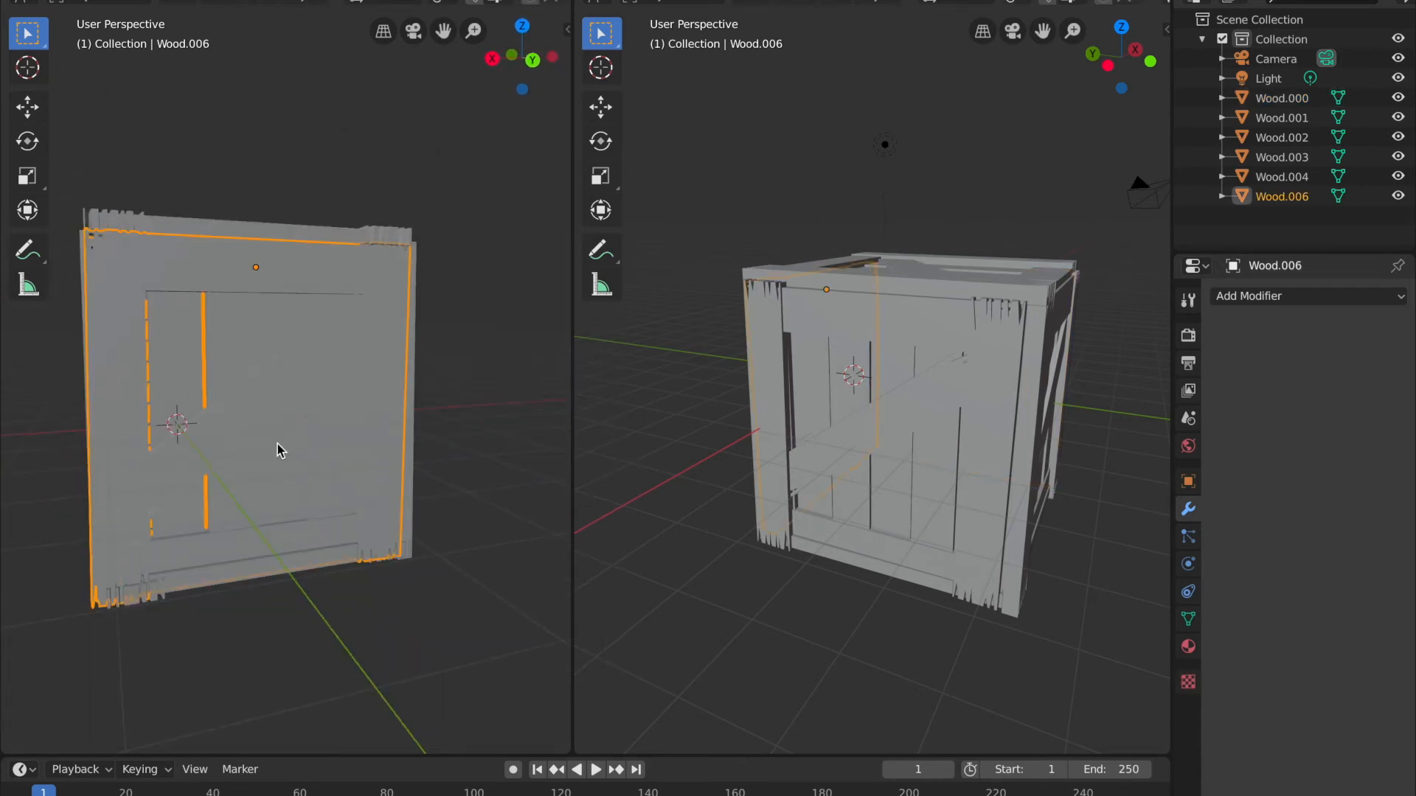
{"action": "key", "text": "Tab"}
{"action": "key", "text": "l"}
{"action": "key", "text": "alt+a"}
{"action": "key", "text": "l"}
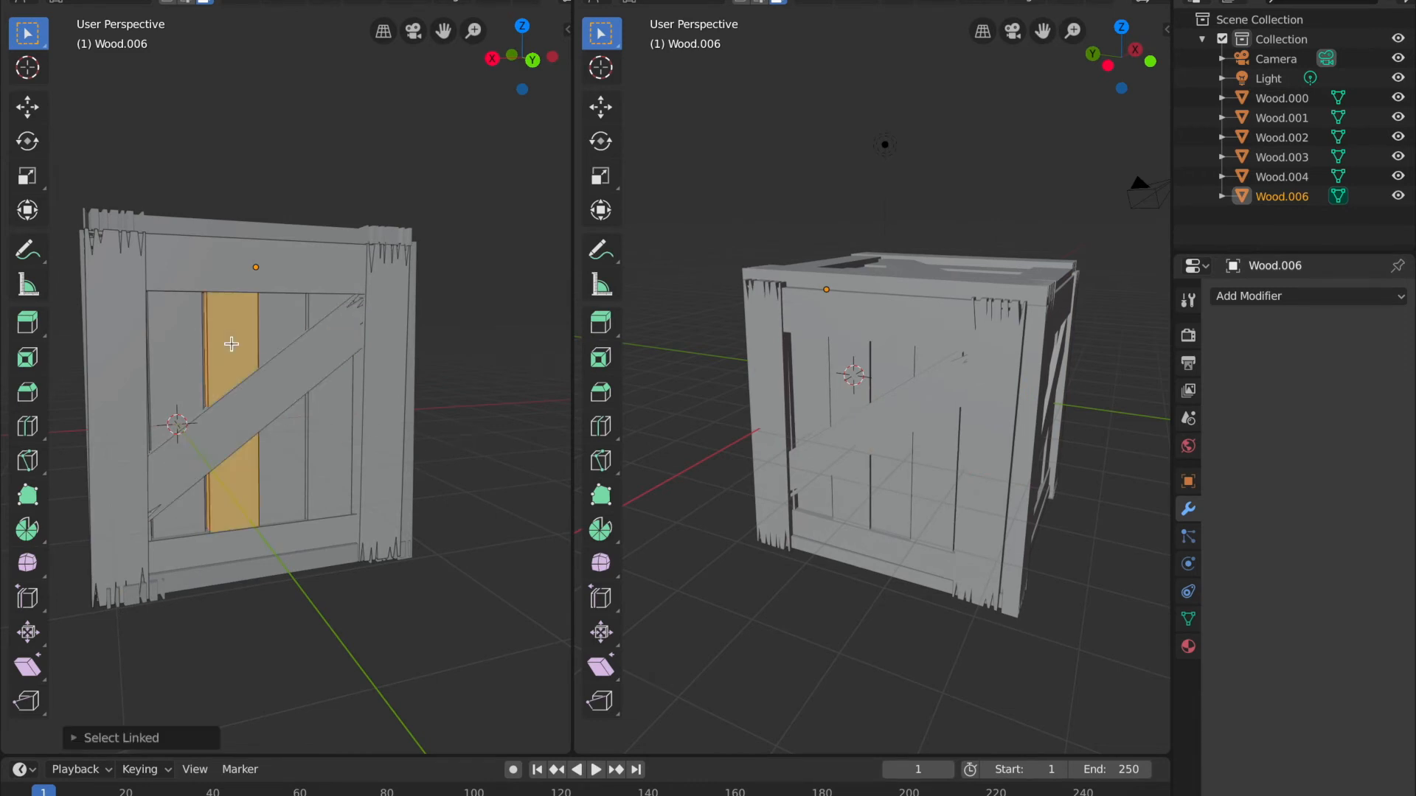
{"action": "key", "text": "x"}
{"action": "left_click", "coordinate": [341, 412]}
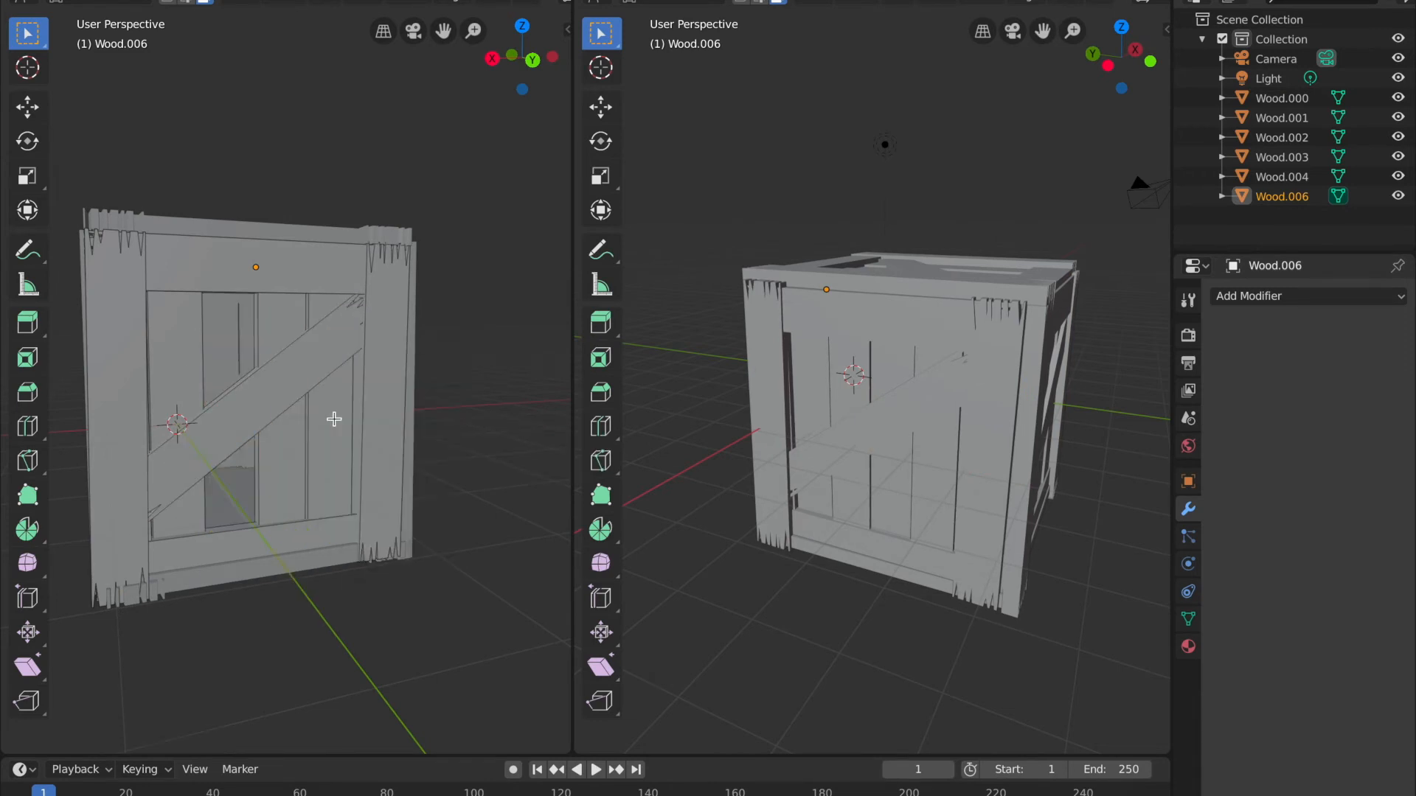
{"action": "key", "text": "Tab"}
- Examine the crate from several sides, selecting each panel from Wood.000 to Wood.006 in turn
{"action": "middle_click_drag", "start_coordinate": [509, 500], "coordinate": [359, 500]}
{"action": "left_click", "coordinate": [289, 637]}
{"action": "middle_click_drag", "start_coordinate": [288, 637], "coordinate": [446, 610]}
{"action": "left_click", "coordinate": [1292, 102]}
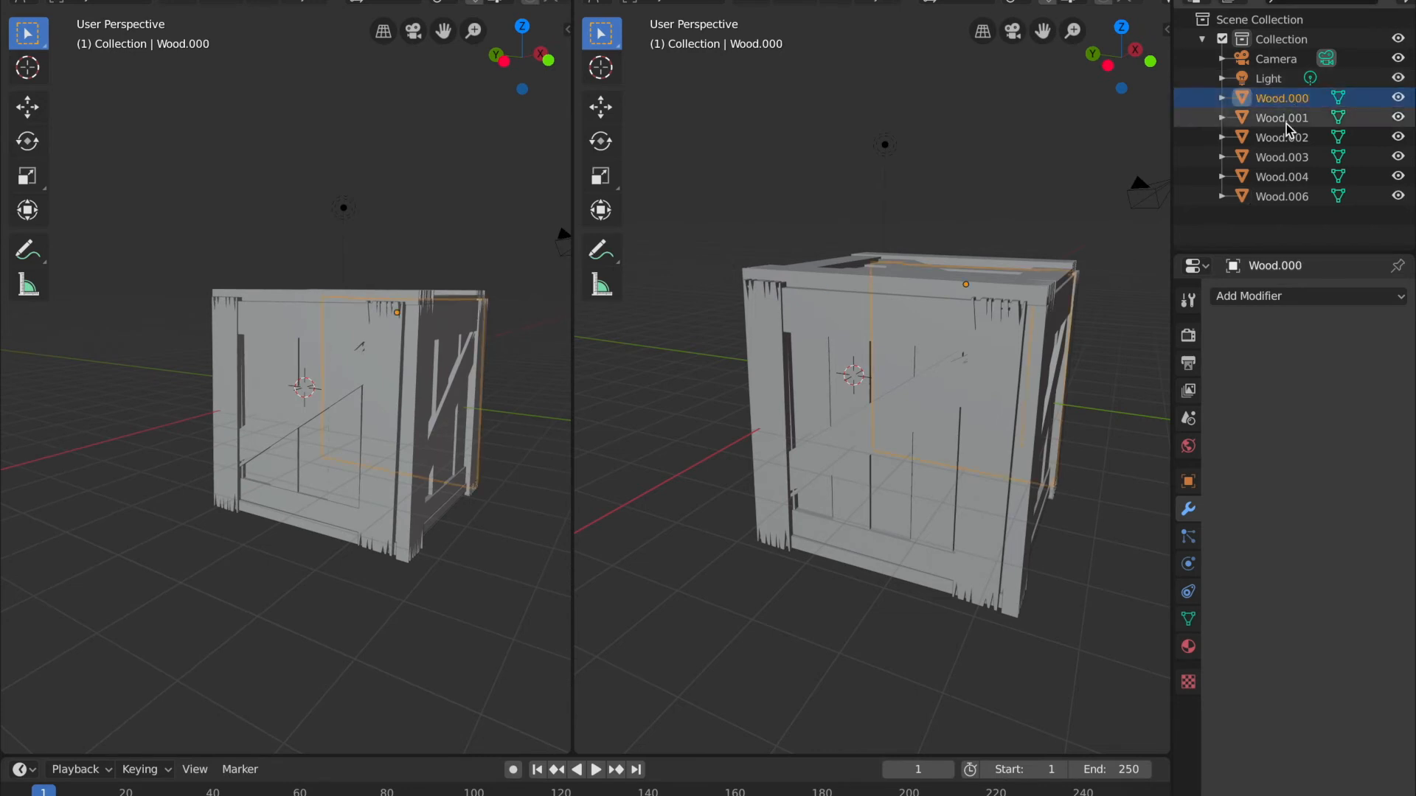
{"action": "left_click", "coordinate": [1284, 118]}
{"action": "left_click", "coordinate": [1281, 138]}
{"action": "left_click", "coordinate": [1281, 158]}
{"action": "left_click", "coordinate": [1280, 177]}
{"action": "left_click", "coordinate": [1282, 196]}
{"action": "middle_click_drag", "start_coordinate": [401, 457], "coordinate": [338, 625]}
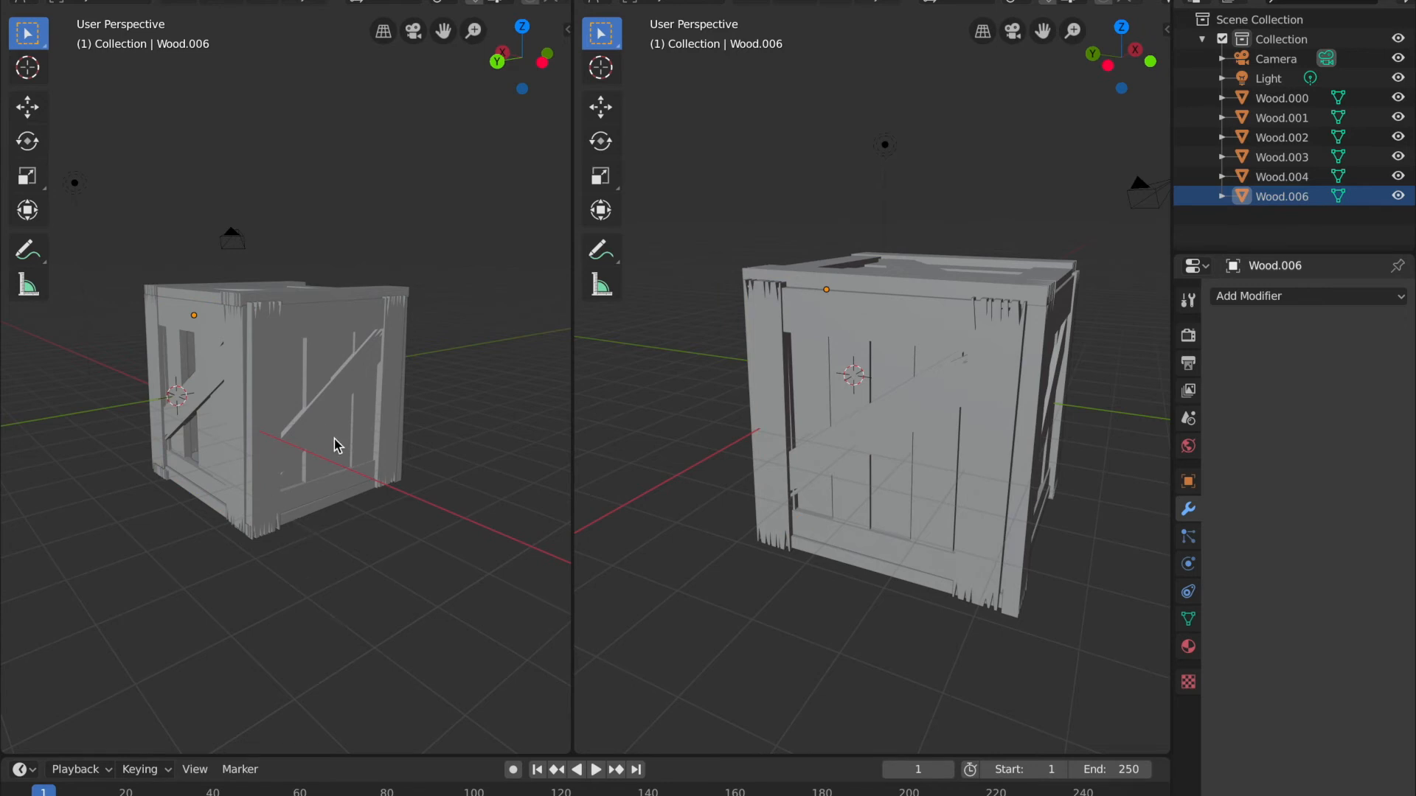
{"action": "middle_click_drag", "start_coordinate": [334, 440], "coordinate": [267, 361]}
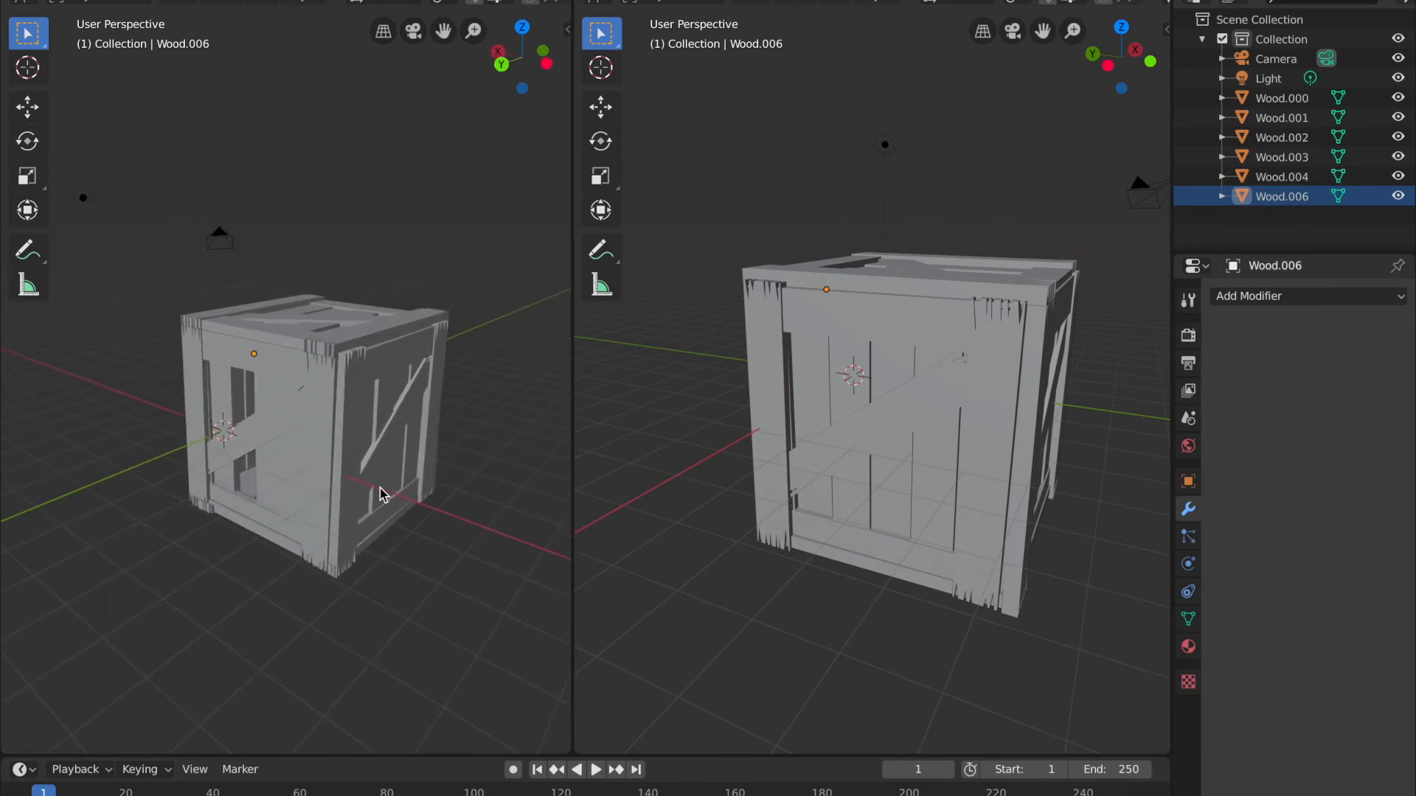
{"action": "middle_click_drag", "start_coordinate": [334, 463], "coordinate": [411, 479]}
- Select the lid, floor and the wall panels other than Wood.001 and join them into one object
{"action": "left_click", "coordinate": [390, 424]}
{"action": "left_click", "coordinate": [302, 428], "text": "shift"}
{"action": "left_click", "coordinate": [320, 325], "text": "shift"}
{"action": "middle_click_drag", "start_coordinate": [320, 324], "coordinate": [159, 439]}
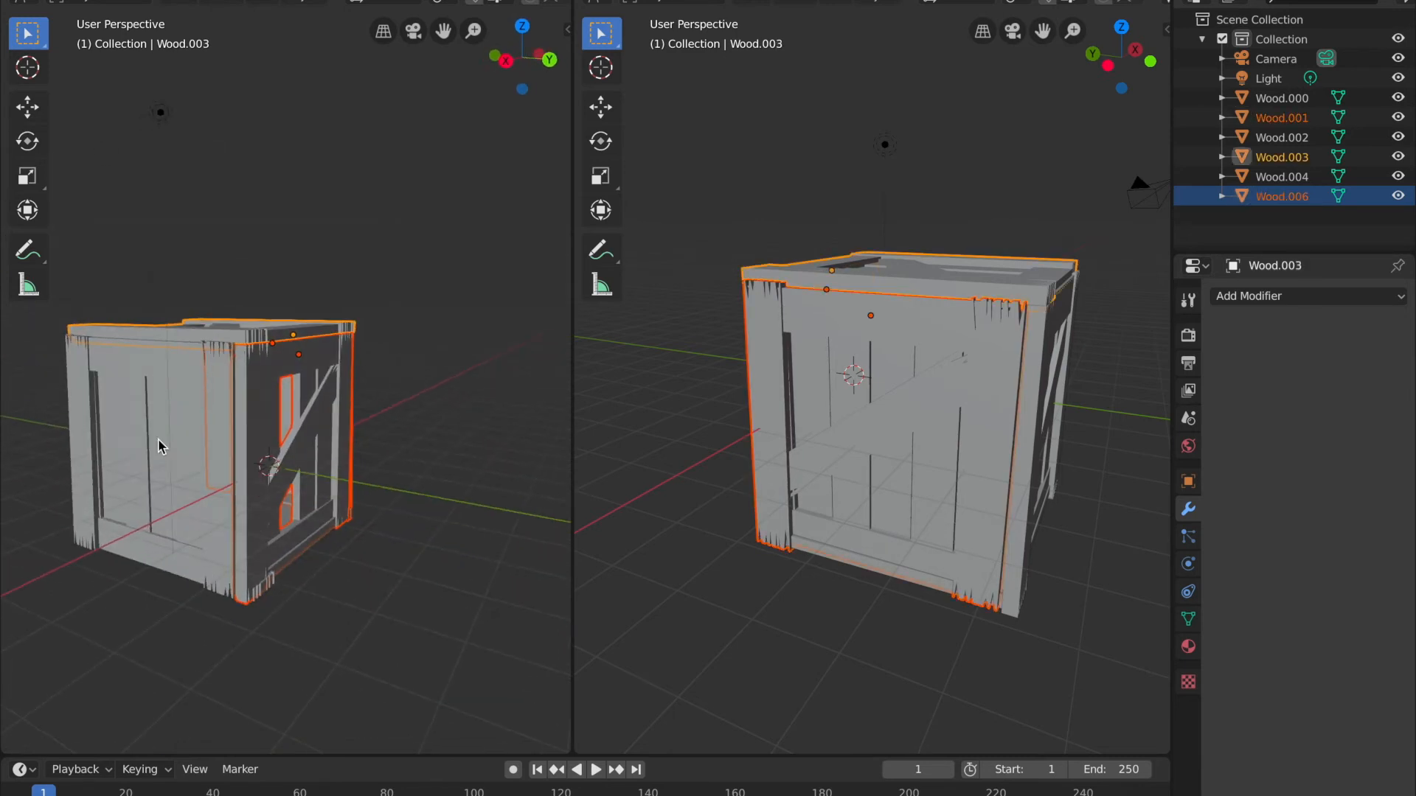
{"action": "left_click", "coordinate": [171, 446], "text": "shift"}
{"action": "left_click", "coordinate": [257, 528]}
{"action": "left_click", "coordinate": [141, 545], "text": "shift"}
{"action": "left_click", "coordinate": [230, 333], "text": "shift"}
{"action": "middle_click_drag", "start_coordinate": [230, 334], "coordinate": [472, 522]}
{"action": "left_click", "coordinate": [168, 506], "text": "shift"}
{"action": "left_click", "coordinate": [235, 395], "text": "shift"}
{"action": "key", "text": "ctrl+j"}
{"action": "left_click", "coordinate": [479, 526]}
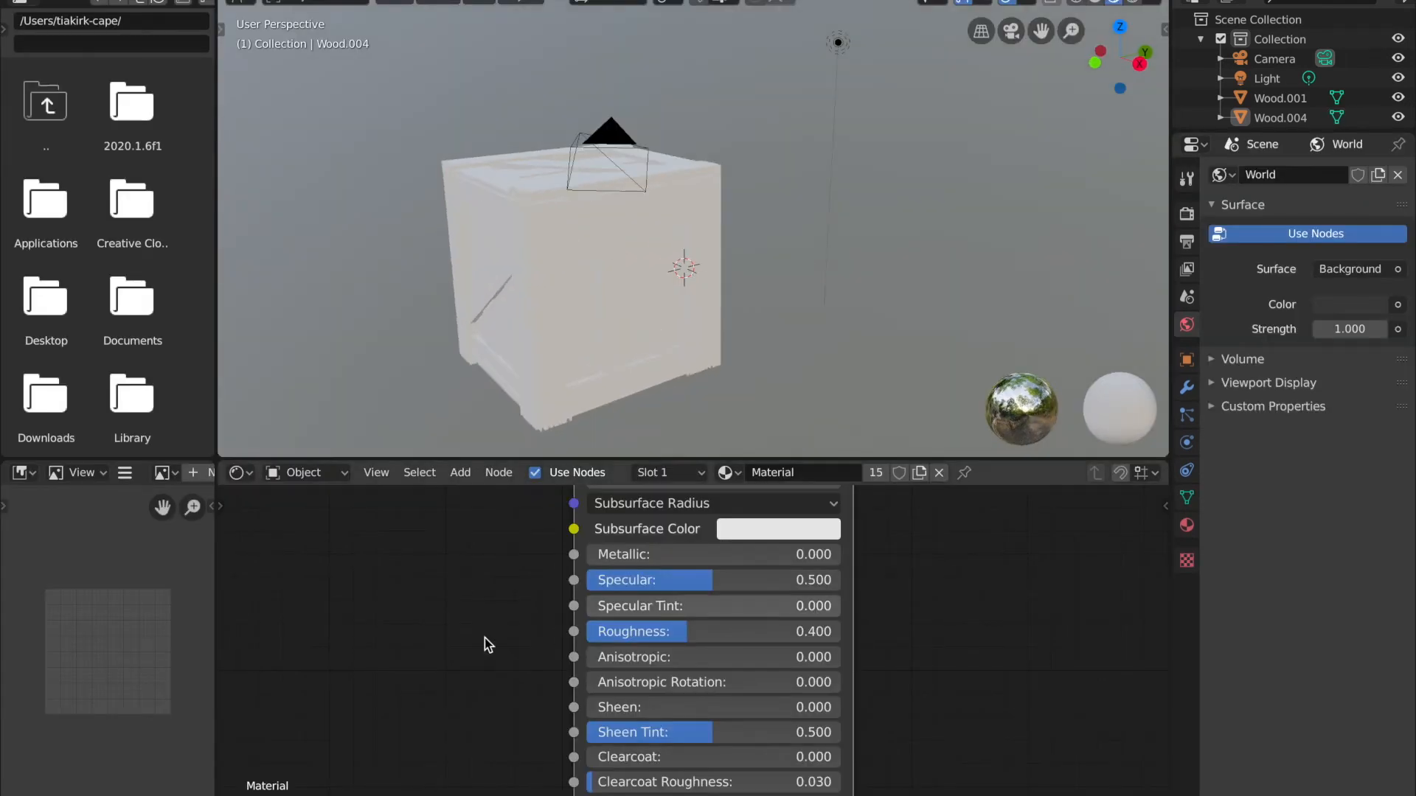
- Adjust the subsurface color of the crate's Material to a slightly tinted near-white
{"action": "middle_click_drag", "start_coordinate": [546, 277], "coordinate": [599, 25]}
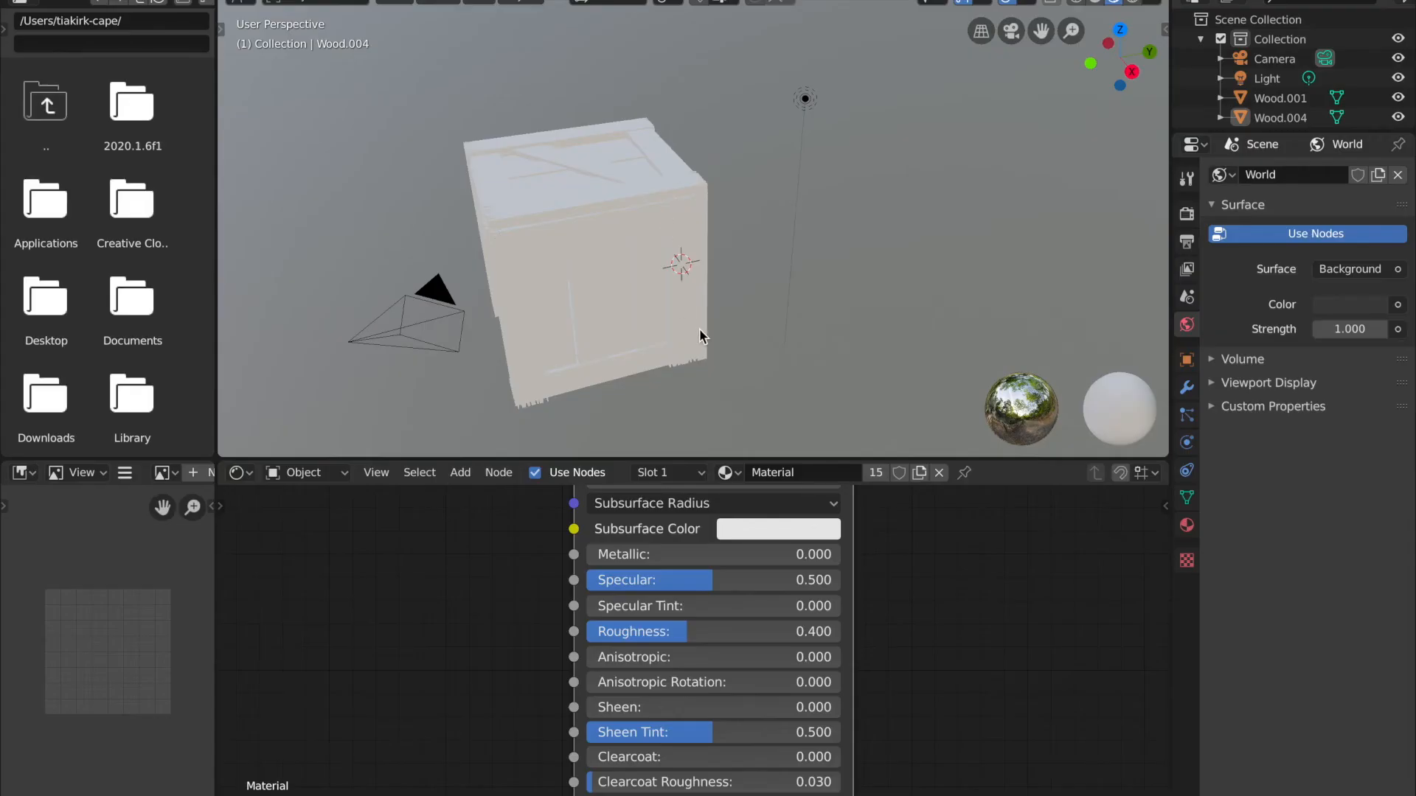
{"action": "middle_click_drag", "start_coordinate": [699, 329], "coordinate": [727, 280]}
{"action": "scroll", "coordinate": [727, 282], "scroll_direction": "down", "scroll_amount": 3}
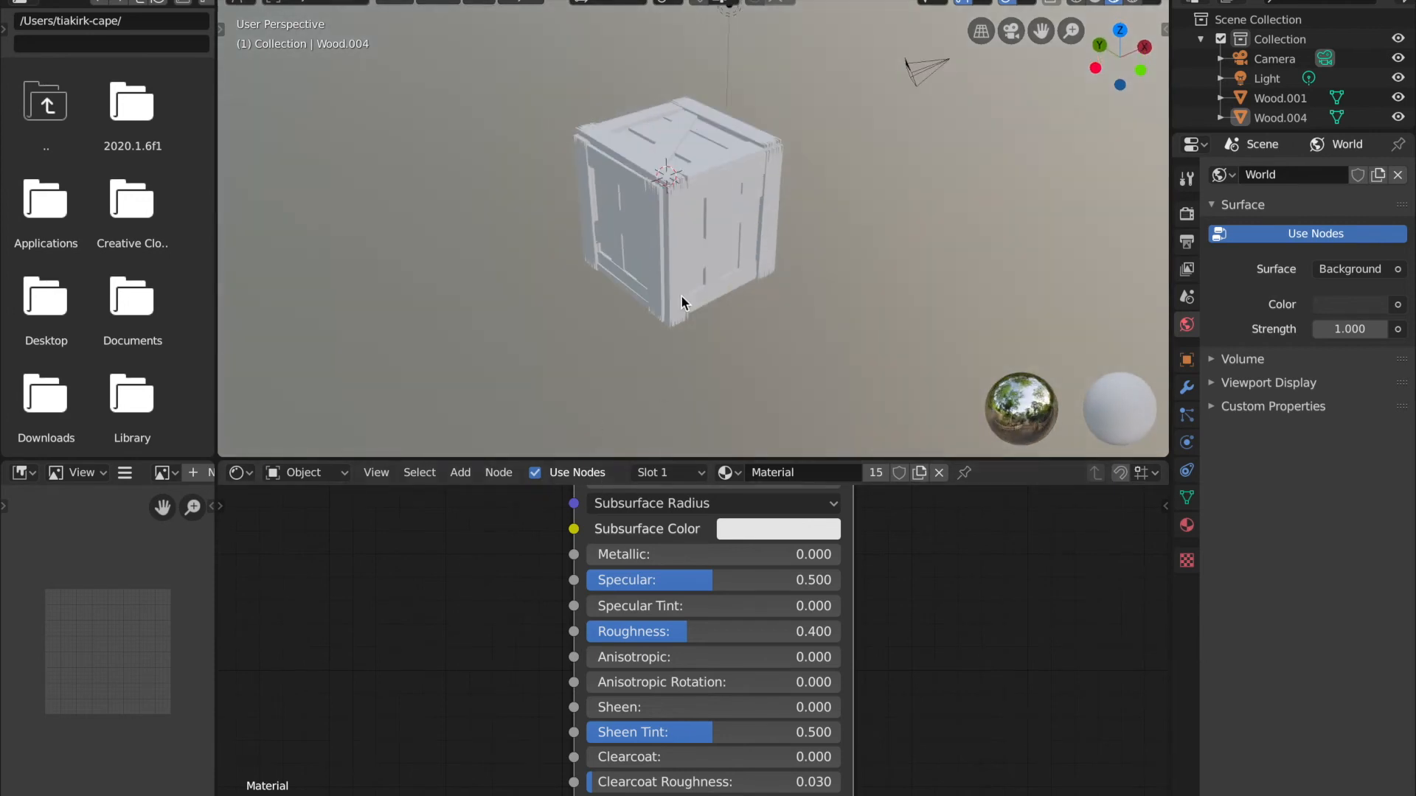
{"action": "middle_click_drag", "start_coordinate": [697, 211], "coordinate": [697, 209]}
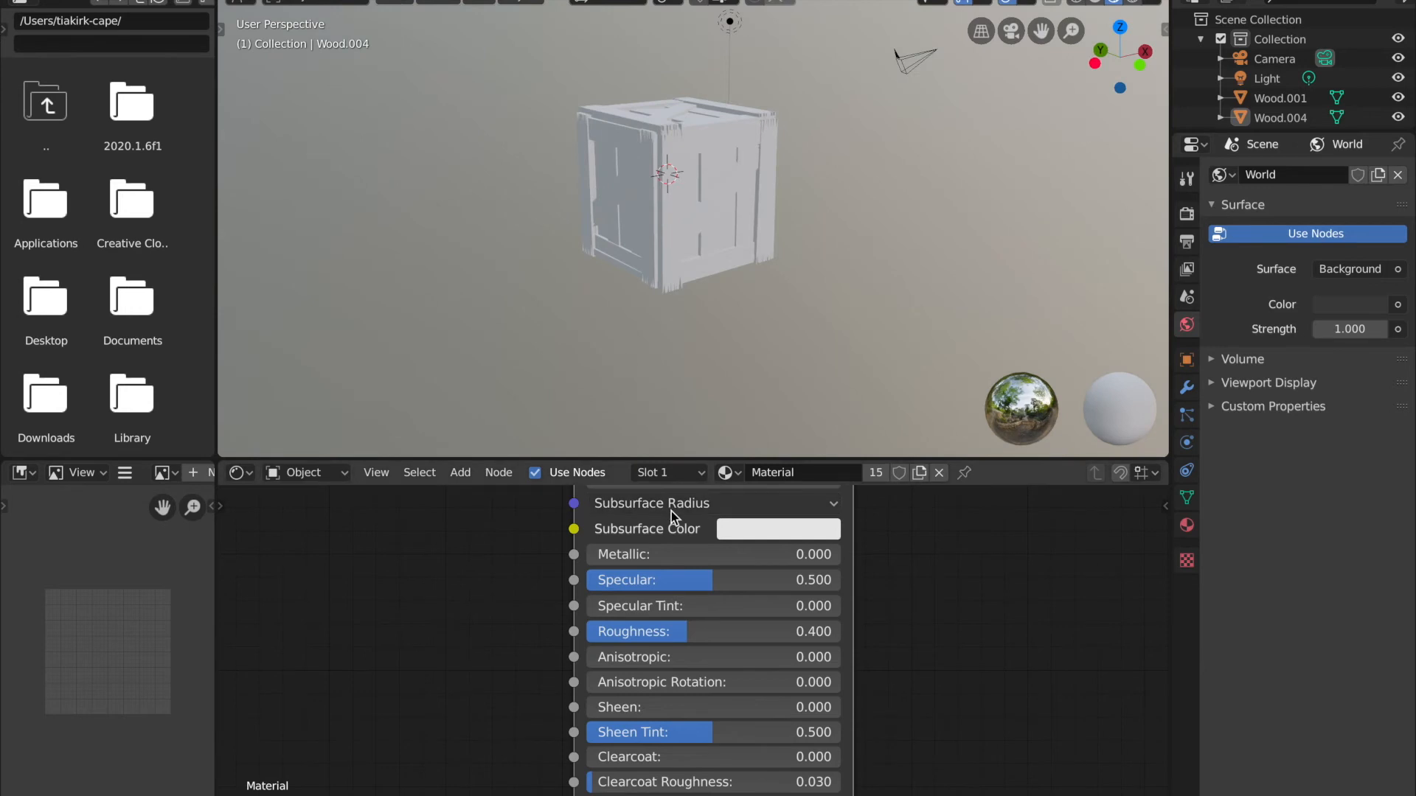
{"action": "left_click", "coordinate": [765, 536]}
{"action": "left_click", "coordinate": [777, 302]}
{"action": "left_click_drag", "start_coordinate": [805, 290], "coordinate": [810, 277]}
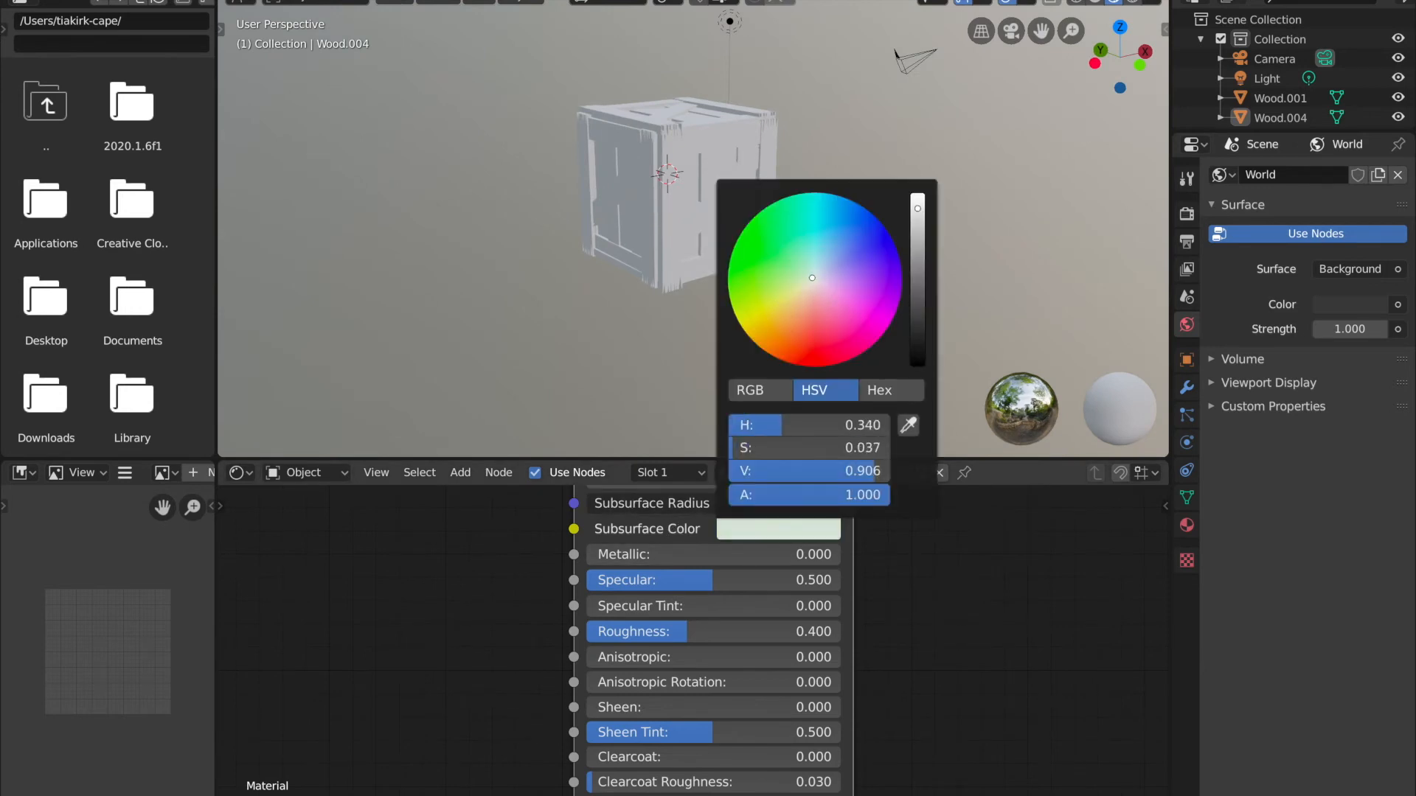
- Add a second material slot to the joined crate Wood.004 with a new material named Wood Material
{"action": "left_click", "coordinate": [694, 205]}
{"action": "middle_click_drag", "start_coordinate": [829, 295], "coordinate": [841, 272]}
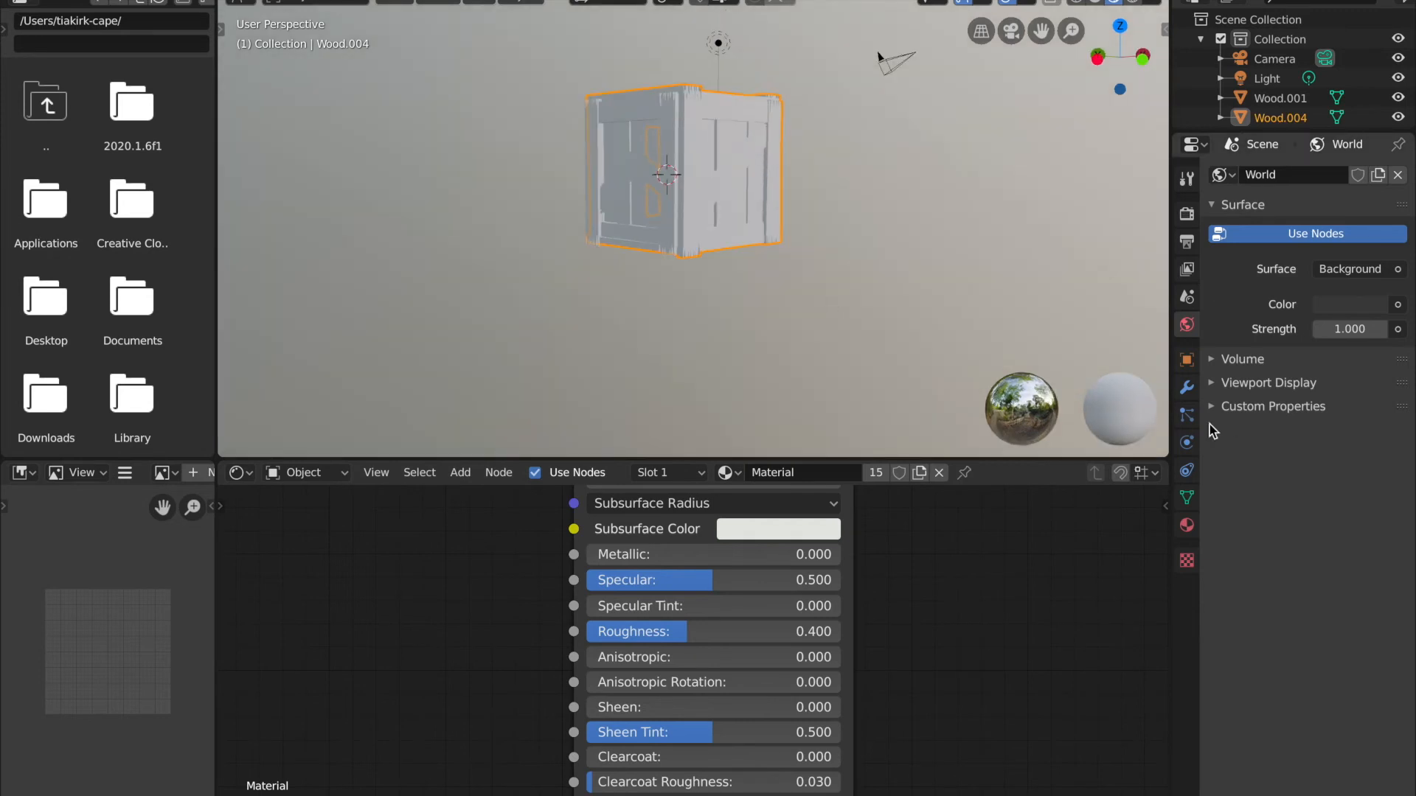
{"action": "middle_click_drag", "start_coordinate": [729, 255], "coordinate": [791, 352]}
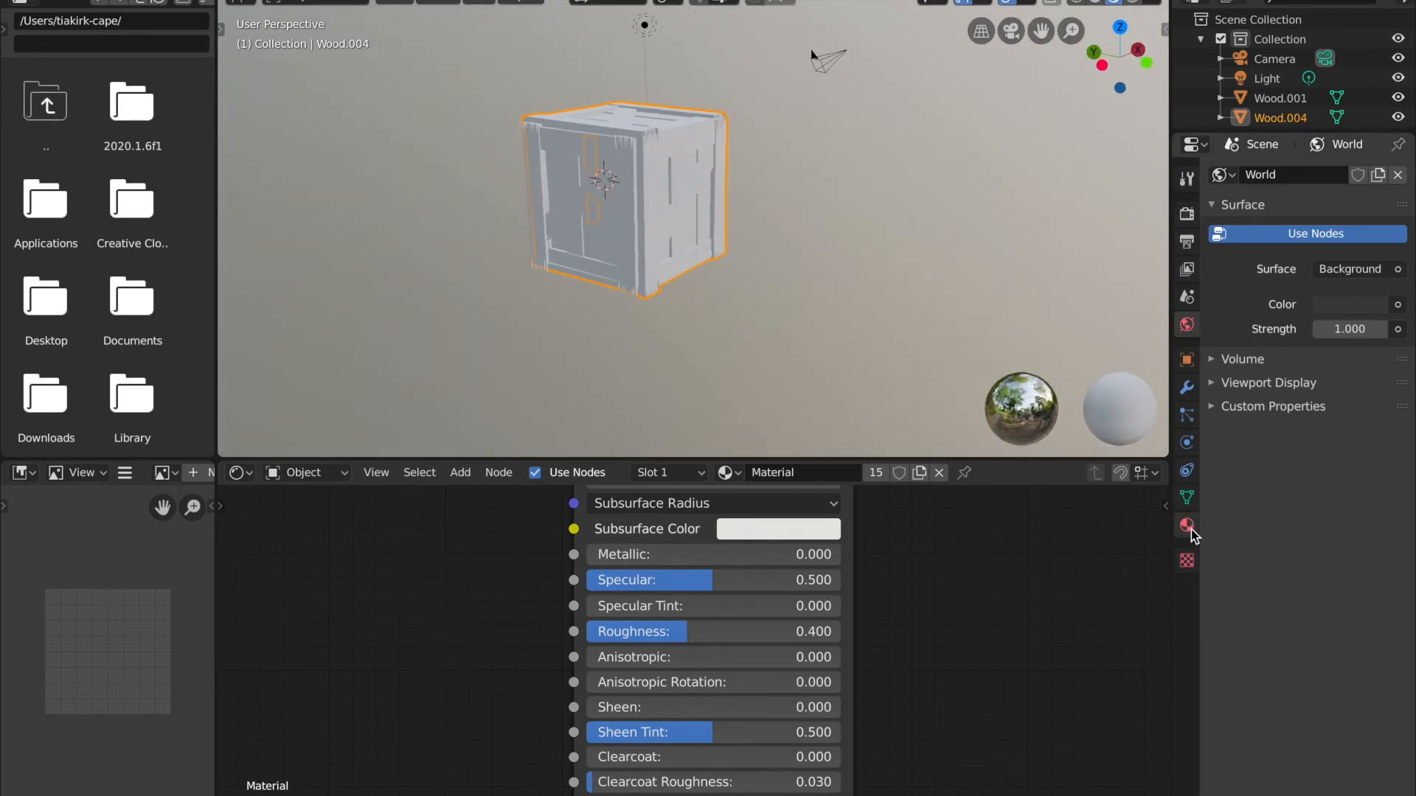
{"action": "left_click", "coordinate": [1188, 387]}
{"action": "left_click", "coordinate": [1187, 417]}
{"action": "left_click", "coordinate": [1187, 442]}
{"action": "left_click", "coordinate": [1186, 469]}
{"action": "left_click", "coordinate": [1186, 497]}
{"action": "left_click", "coordinate": [1187, 521]}
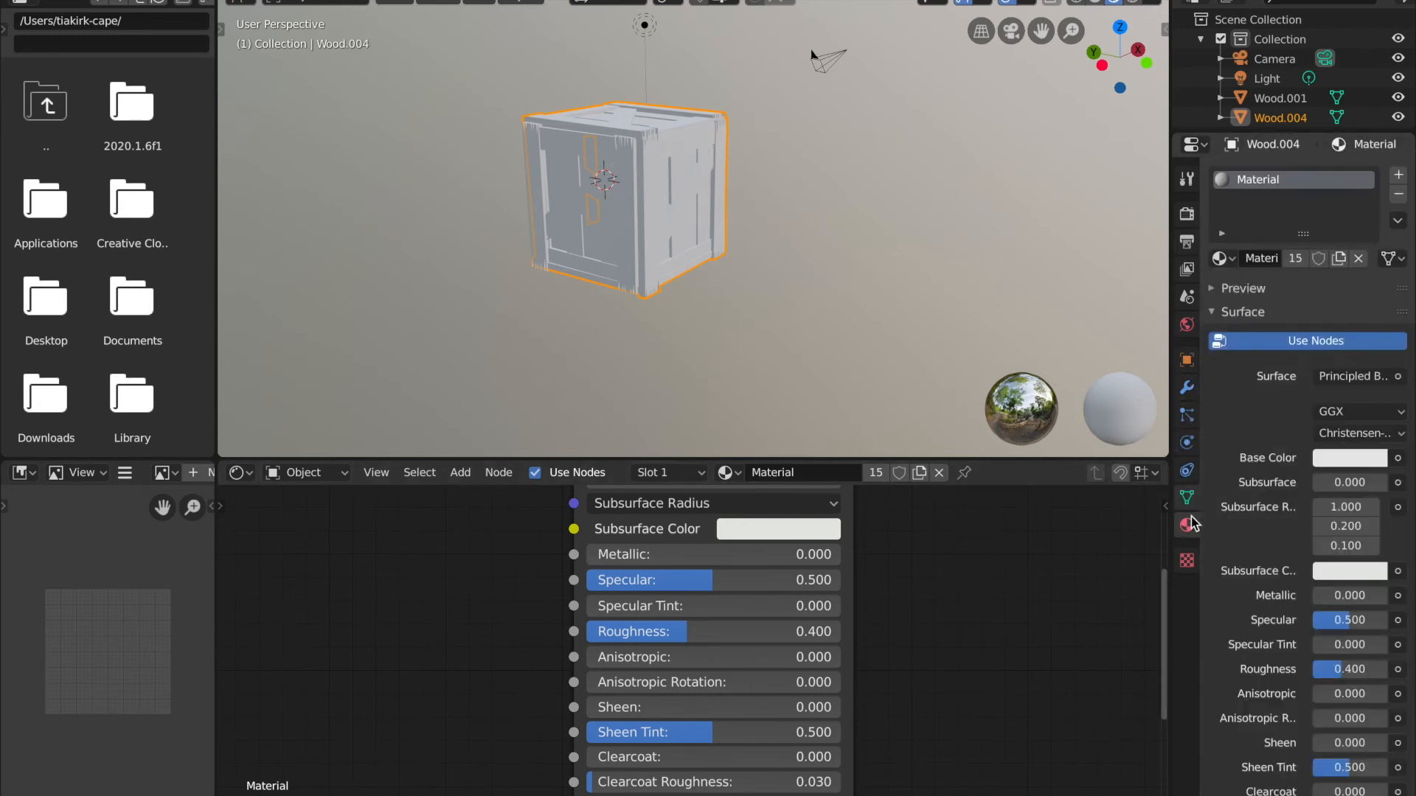
{"action": "left_click", "coordinate": [1398, 177]}
{"action": "left_click", "coordinate": [1266, 298]}
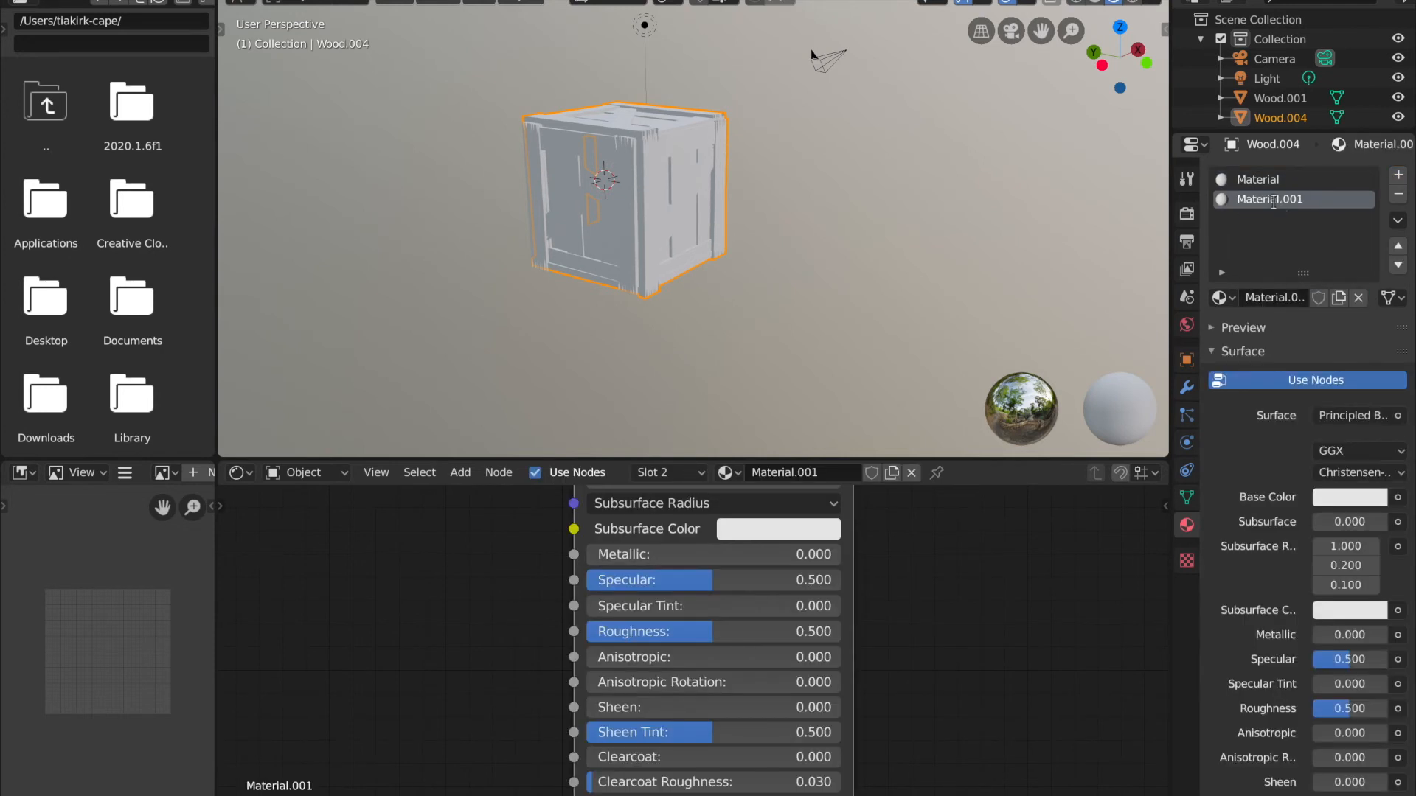
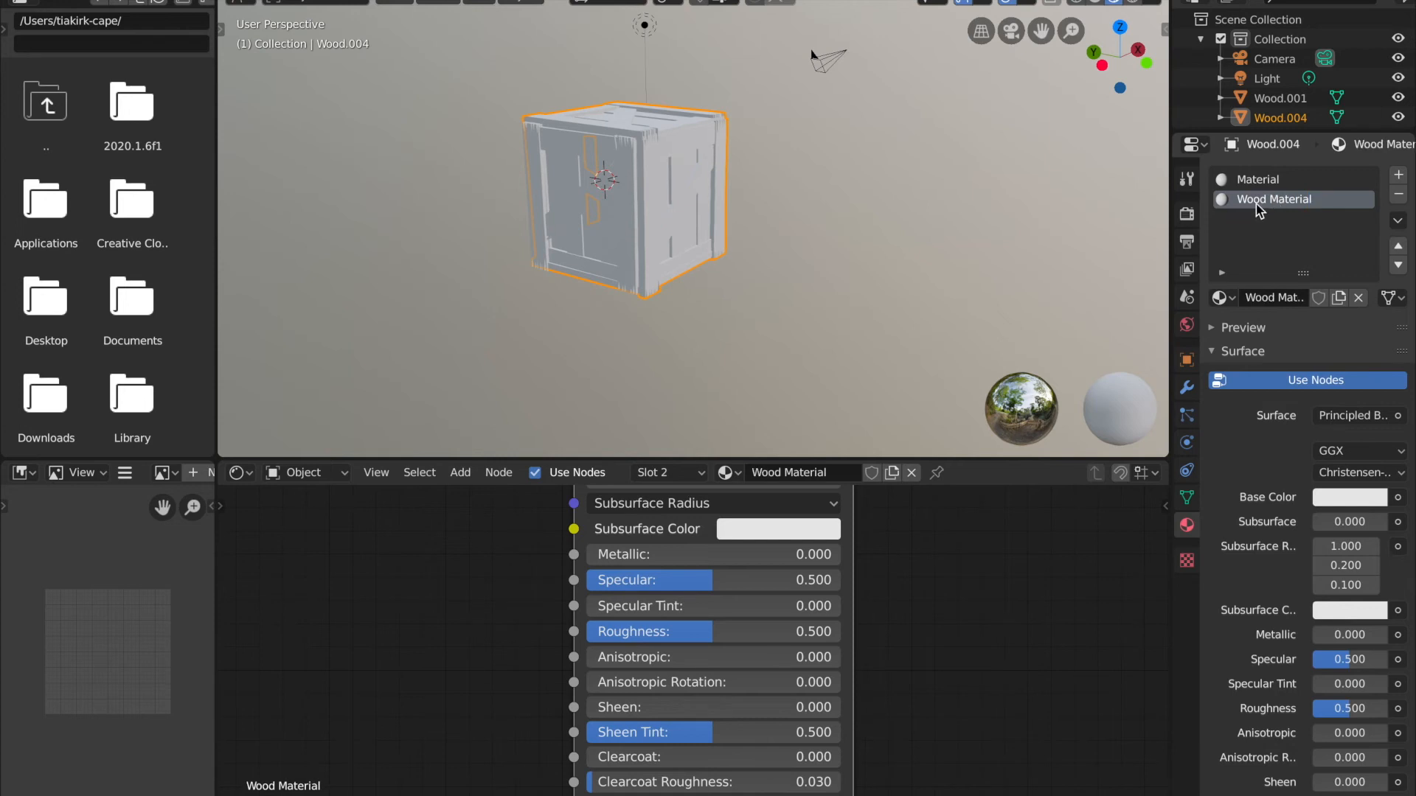
- Remove the original Material slot from Wood.004, keeping only Wood Material
{"action": "left_click", "coordinate": [602, 196]}
{"action": "left_click", "coordinate": [659, 182]}
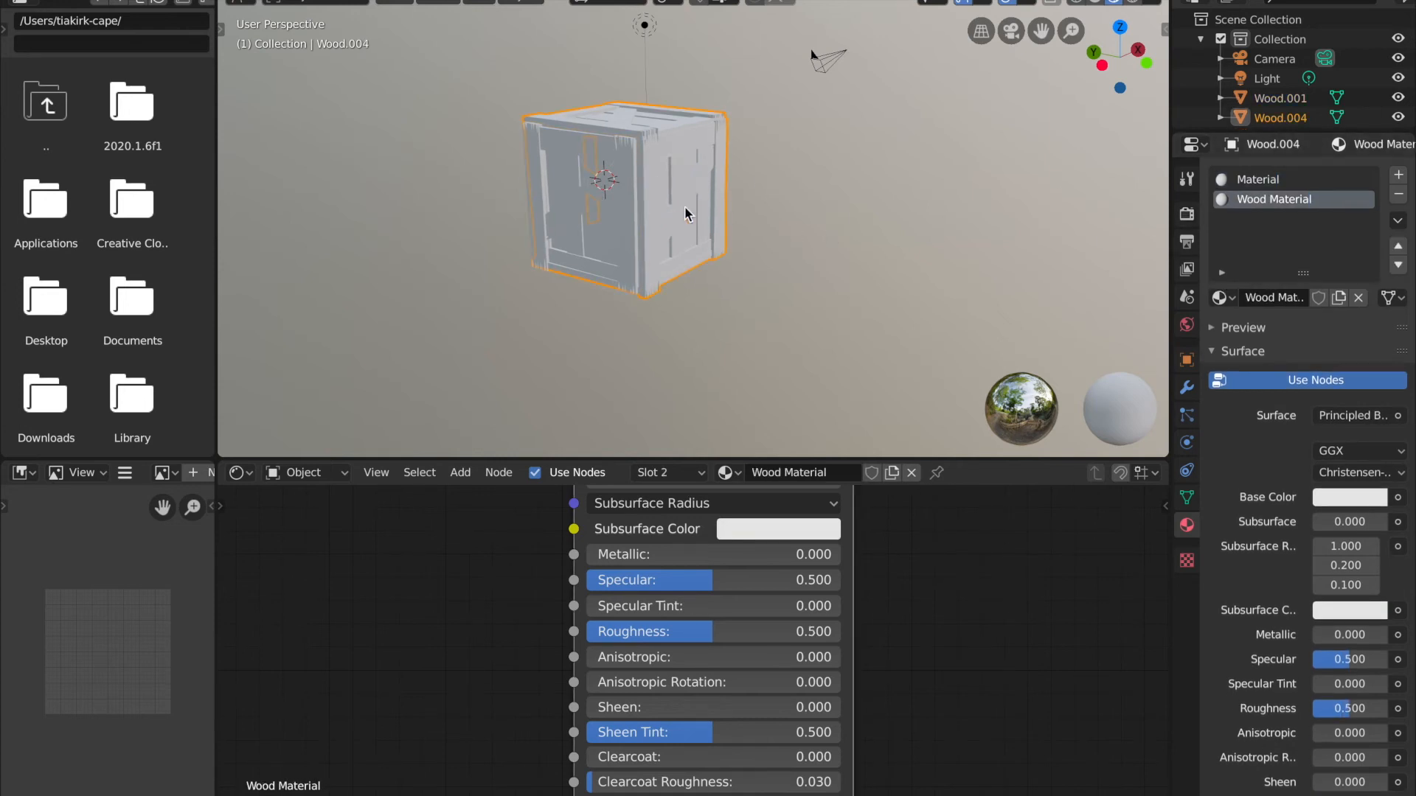
{"action": "left_click", "coordinate": [1226, 181]}
{"action": "left_click", "coordinate": [1397, 197]}
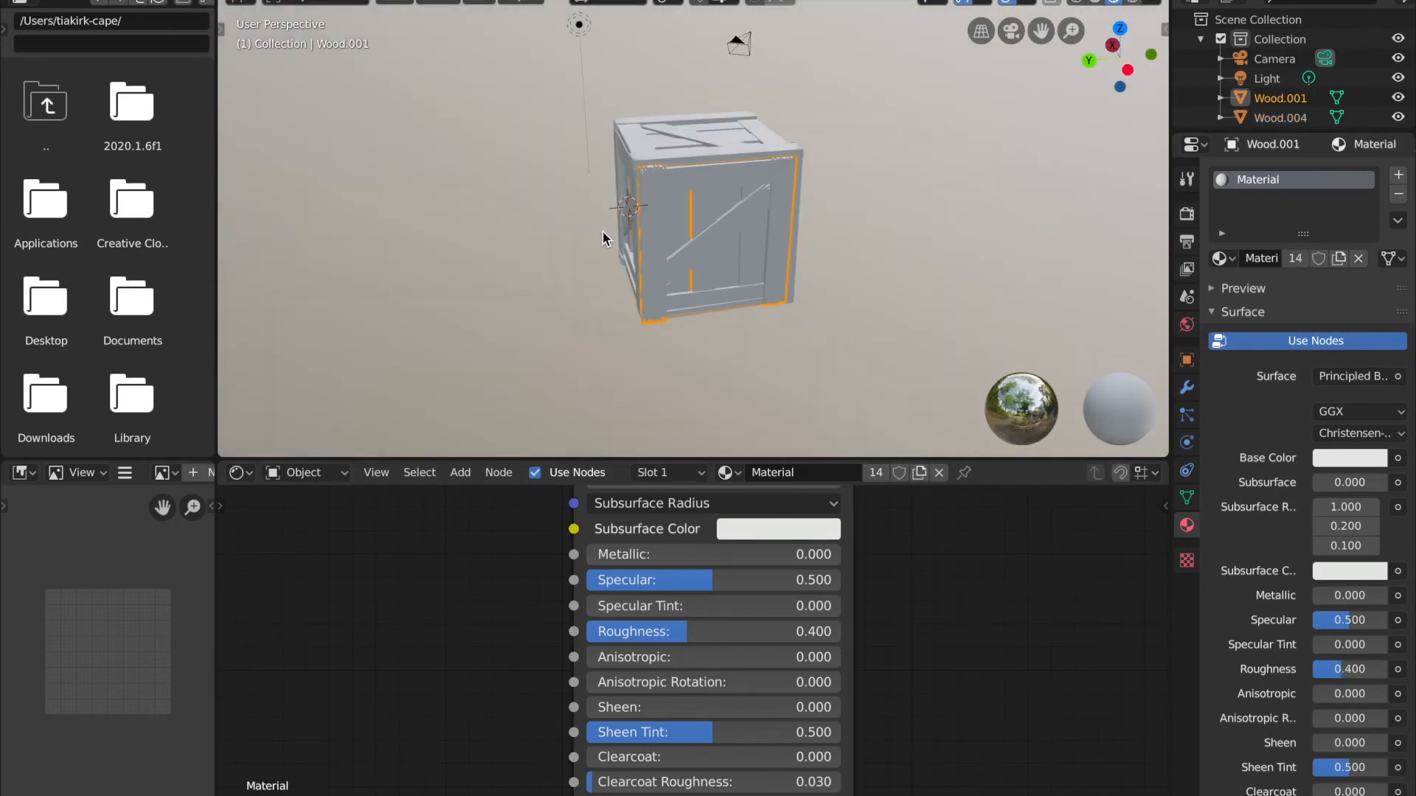
- Join the separate wall panel Wood.001 into the main crate object Wood.004
{"action": "left_click", "coordinate": [700, 148]}
{"action": "left_click", "coordinate": [715, 229]}
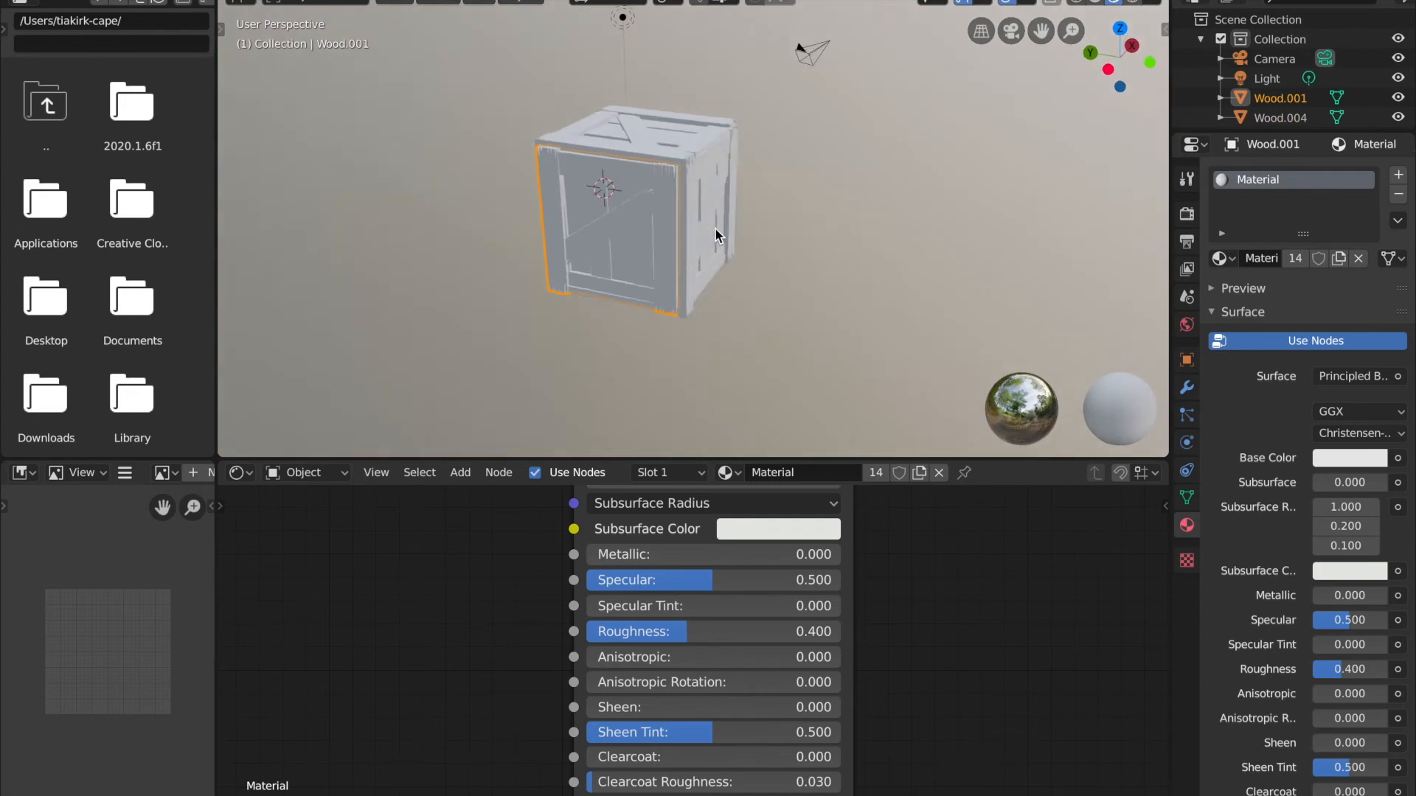
{"action": "middle_click_drag", "start_coordinate": [681, 183], "coordinate": [673, 221]}
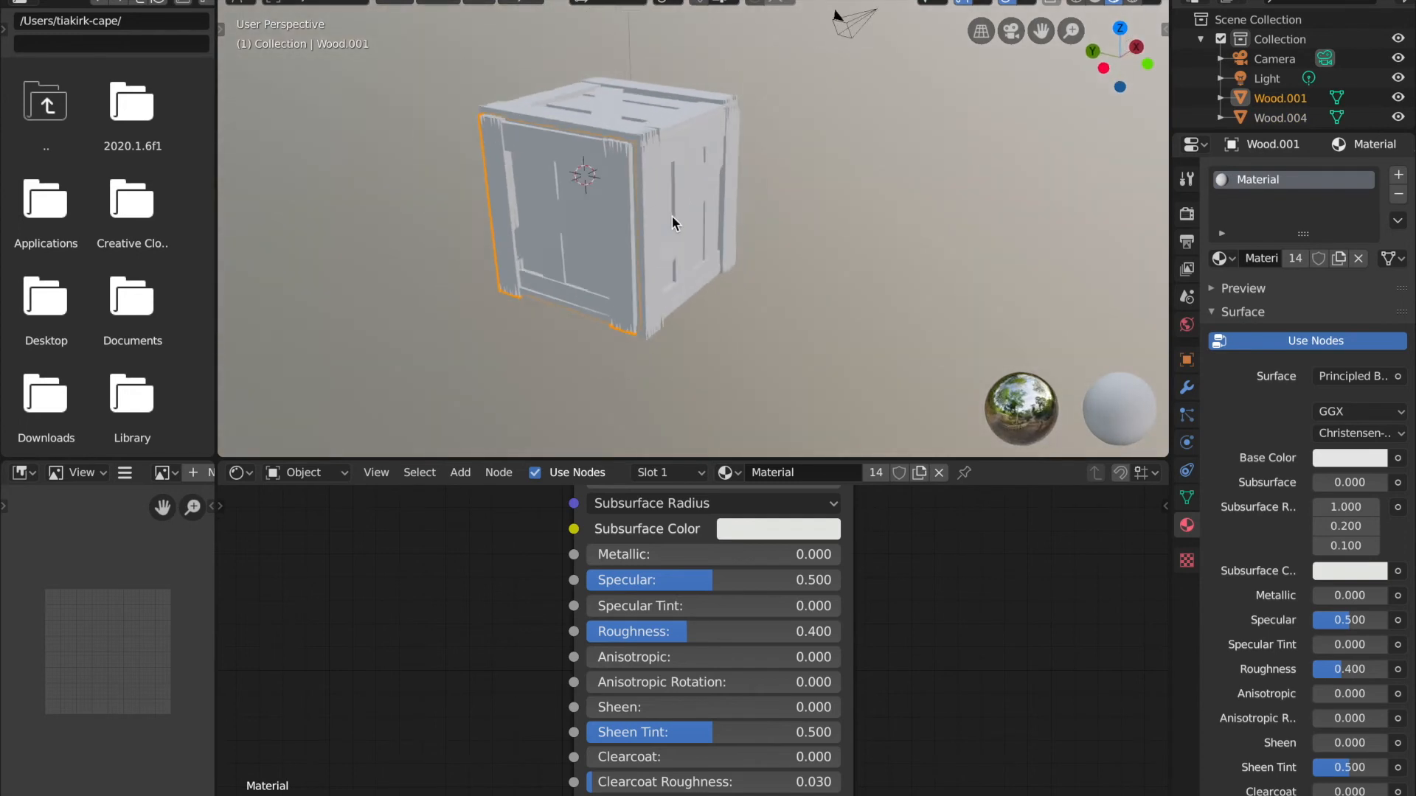
{"action": "left_click", "coordinate": [675, 174]}
{"action": "left_click", "coordinate": [609, 254]}
{"action": "left_click", "coordinate": [717, 180], "text": "shift"}
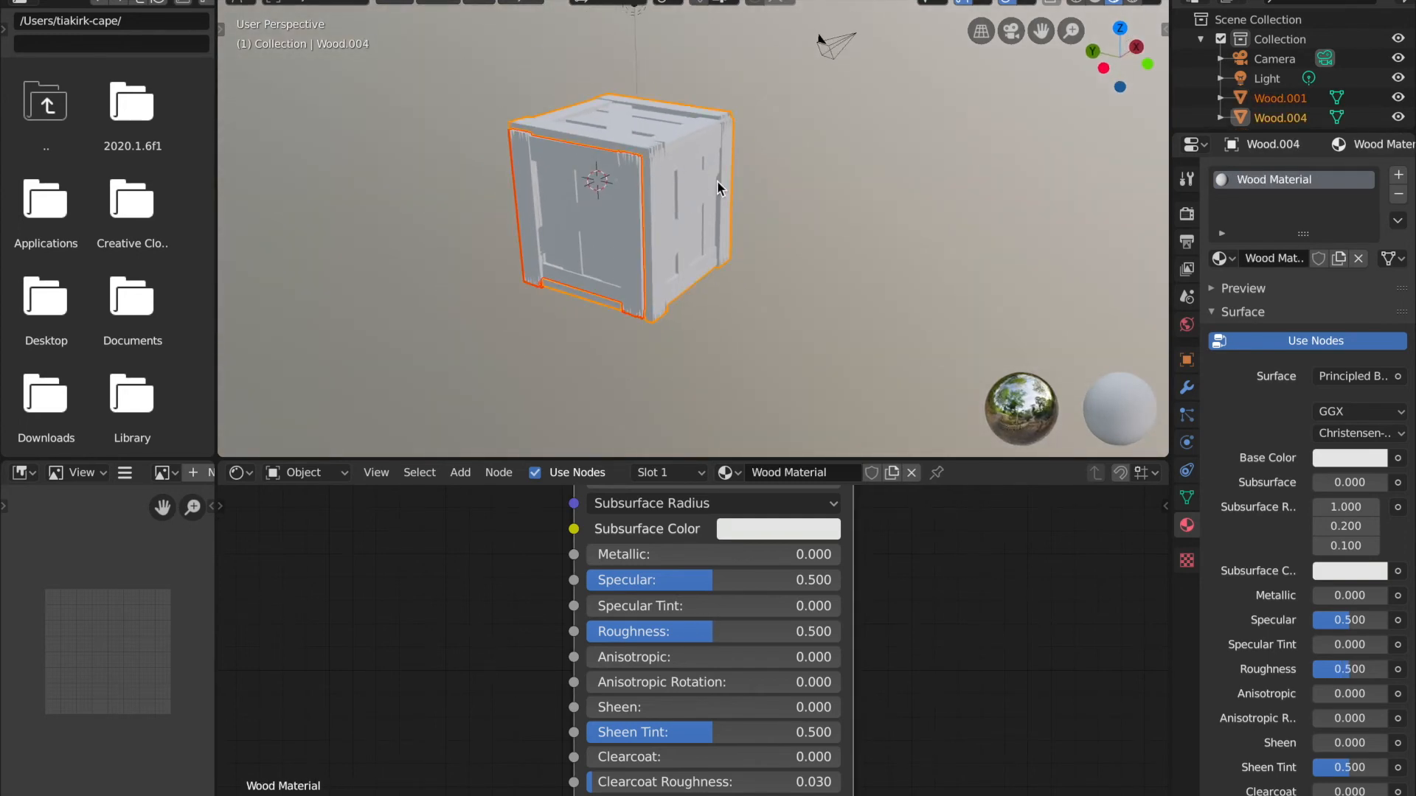
{"action": "key", "text": "ctrl+j"}
- Remove the leftover Material slot from the fully joined crate
{"action": "left_click", "coordinate": [1268, 200]}
{"action": "left_click", "coordinate": [1398, 194]}
{"action": "middle_click_drag", "start_coordinate": [696, 295], "coordinate": [714, 235]}
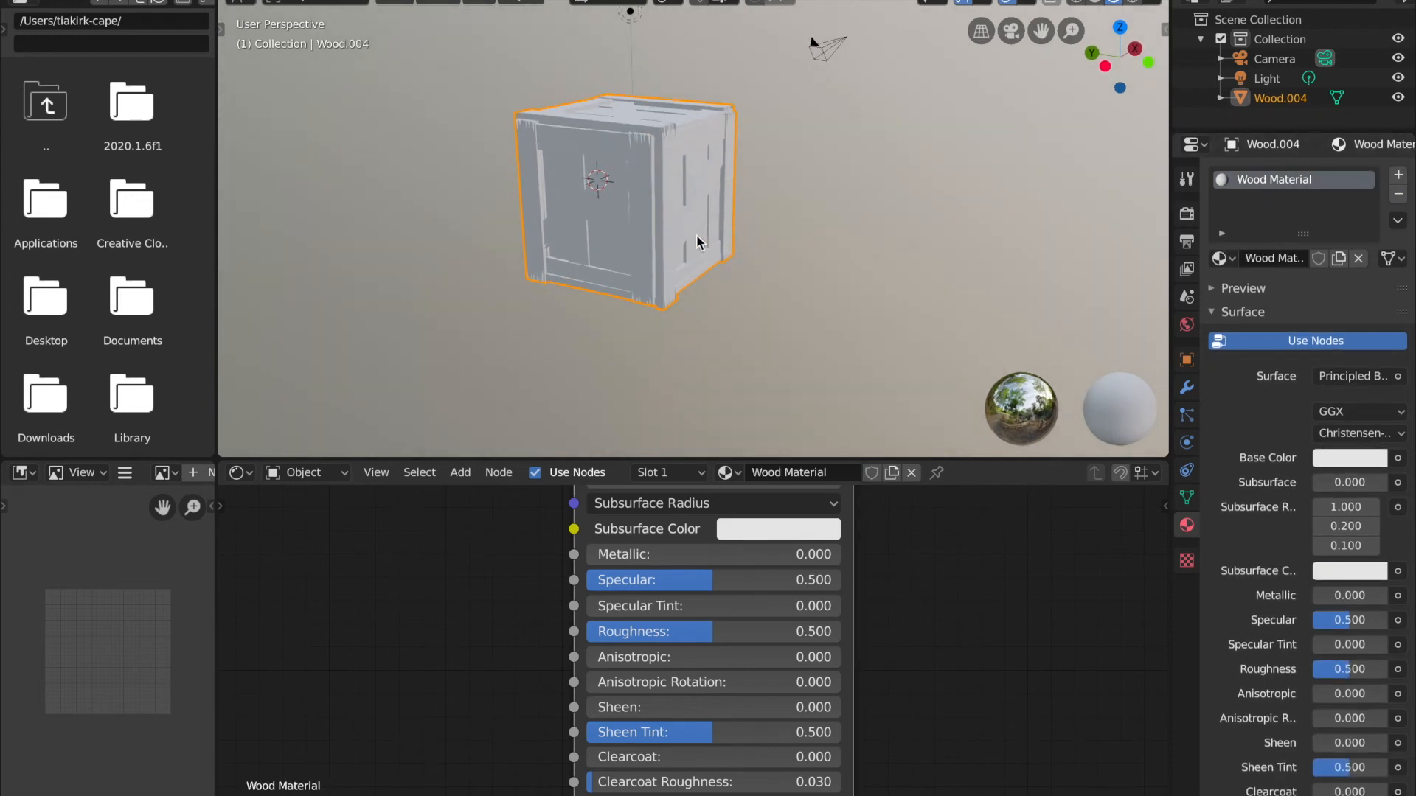
{"action": "left_click", "coordinate": [739, 532]}
{"action": "left_click", "coordinate": [804, 317]}
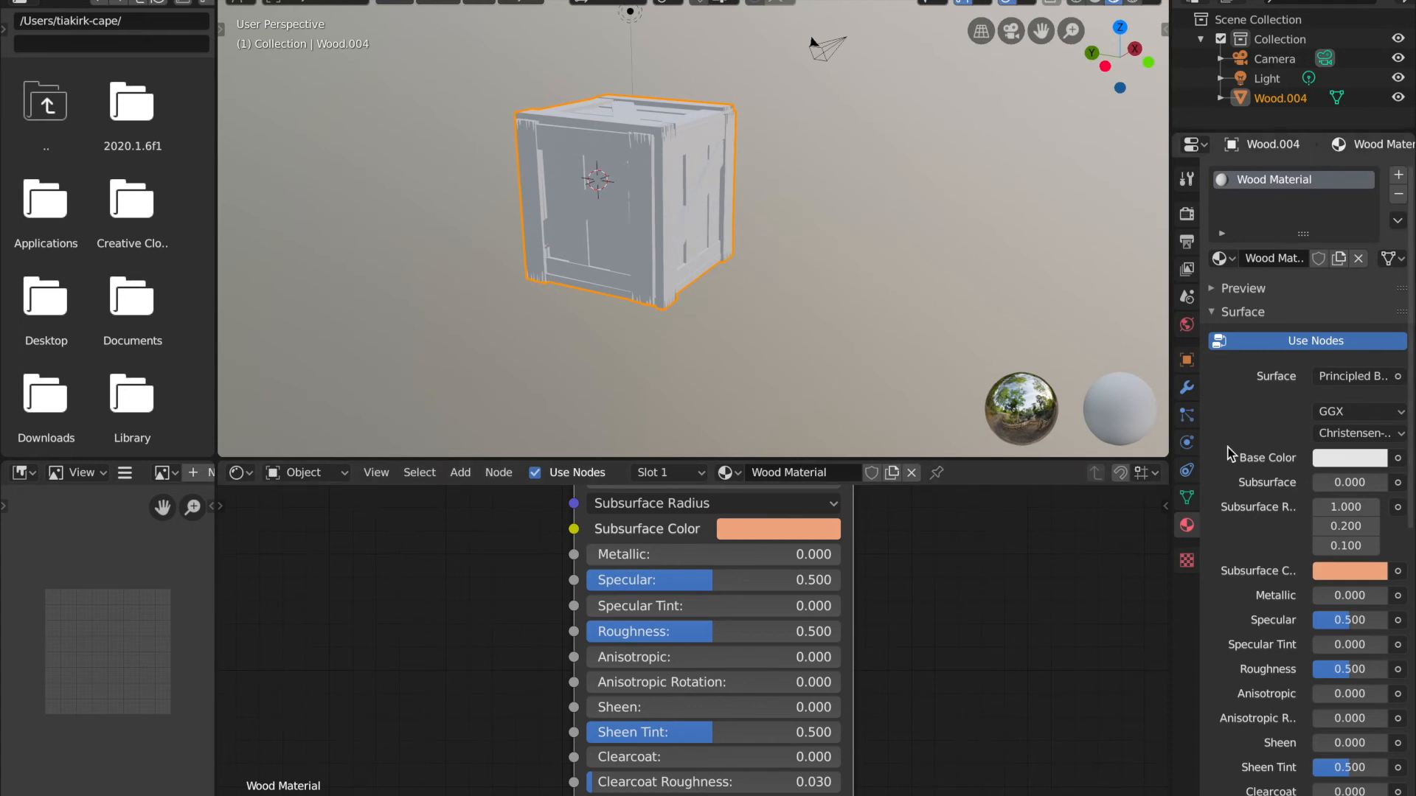
{"action": "middle_click_drag", "start_coordinate": [877, 511], "coordinate": [875, 546]}
{"action": "left_click", "coordinate": [766, 568]}
{"action": "left_click", "coordinate": [809, 317]}
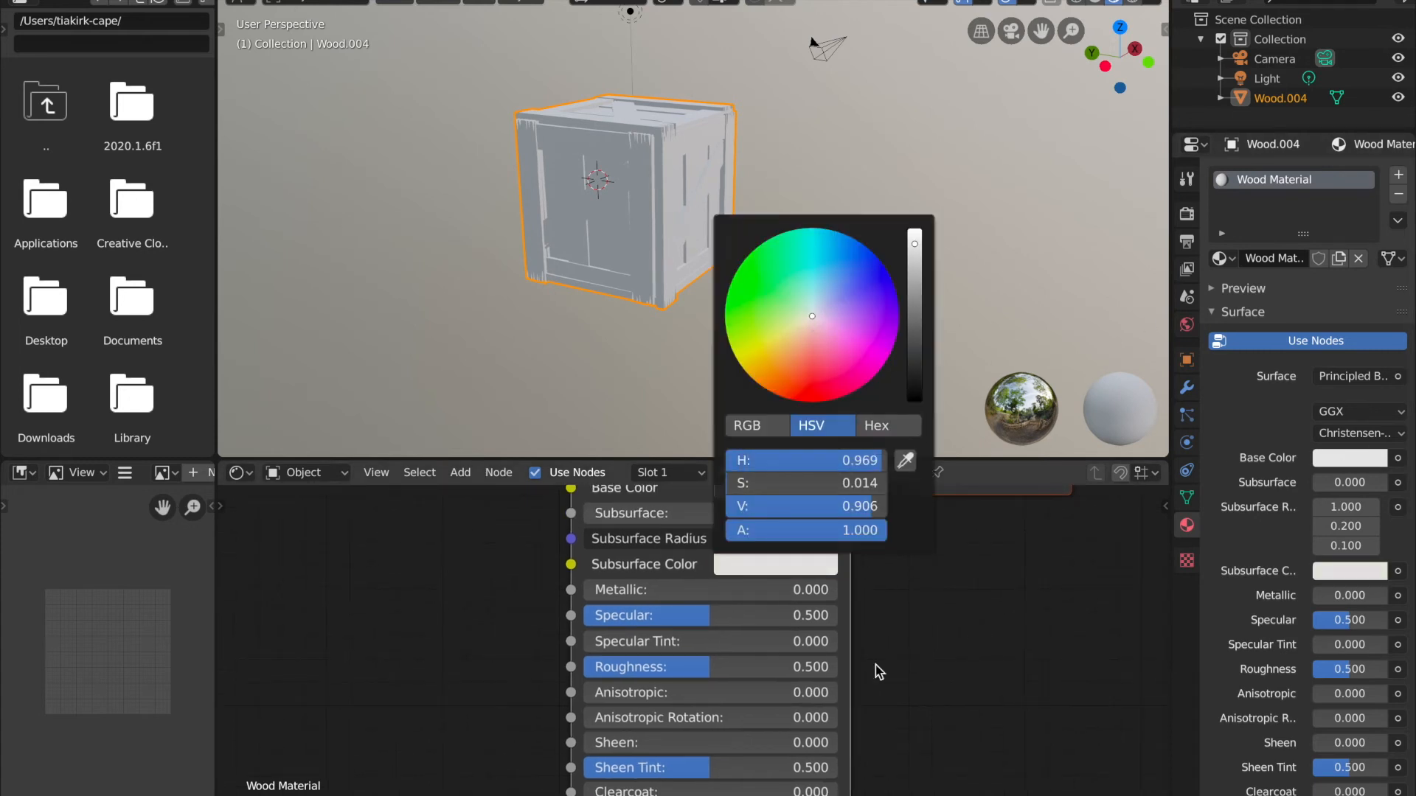
- Set the Base Color of the crate's Wood Material to a light orange and check it on the crate
{"action": "scroll", "coordinate": [904, 652], "scroll_direction": "up", "scroll_amount": 3}
{"action": "left_click", "coordinate": [775, 554]}
{"action": "mouse_move", "coordinate": [821, 321]}
{"action": "left_mouse_down"}
{"action": "mouse_move", "coordinate": [786, 363]}
{"action": "mouse_move", "coordinate": [790, 342]}
{"action": "left_mouse_up"}
{"action": "left_click", "coordinate": [740, 557]}
{"action": "left_click", "coordinate": [723, 298]}
{"action": "scroll", "coordinate": [723, 298], "scroll_direction": "right", "scroll_amount": 10}
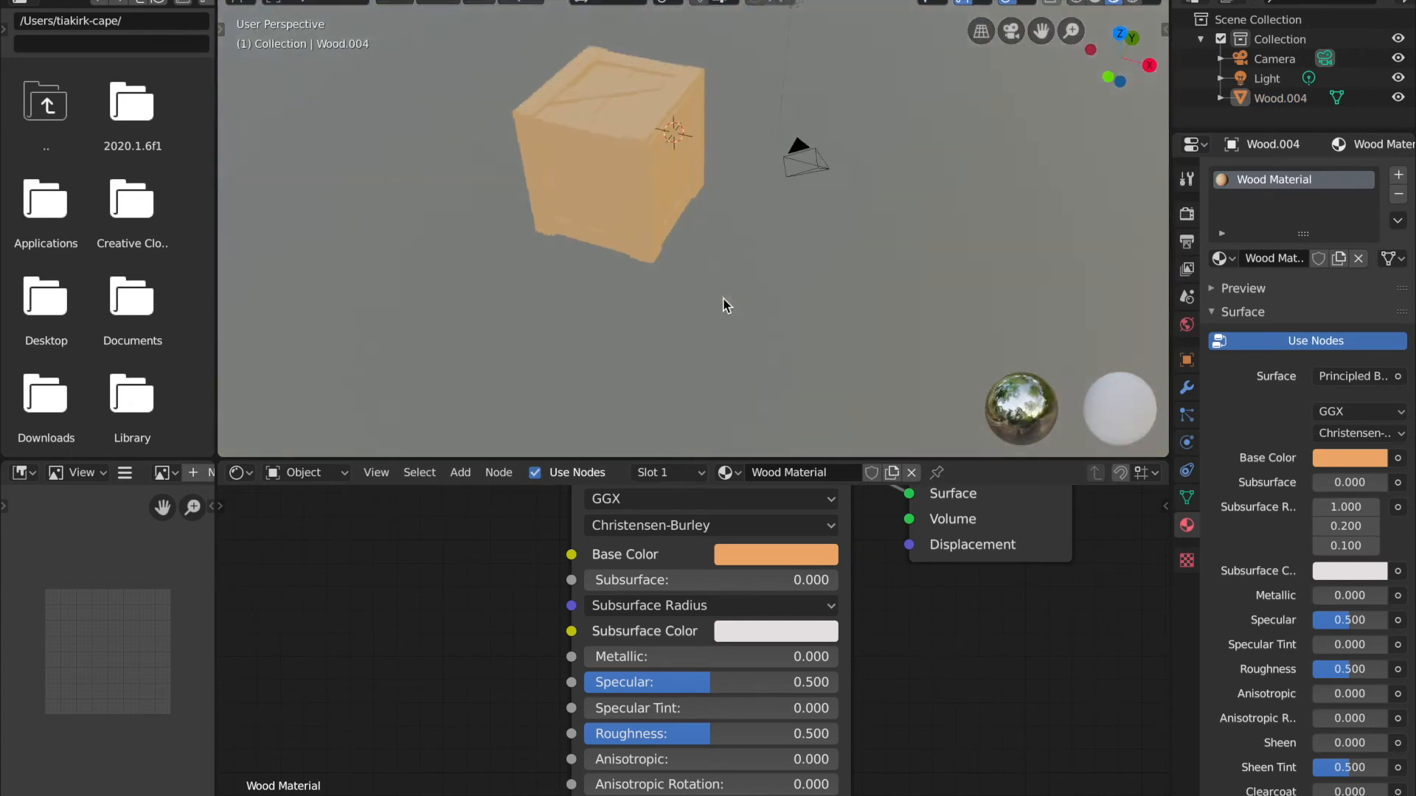
{"action": "scroll", "coordinate": [723, 298], "scroll_direction": "right", "scroll_amount": 5}
{"action": "middle_click_drag", "start_coordinate": [672, 168], "coordinate": [670, 289], "text": "shift"}
{"action": "scroll", "coordinate": [670, 289], "scroll_direction": "left", "scroll_amount": 10}
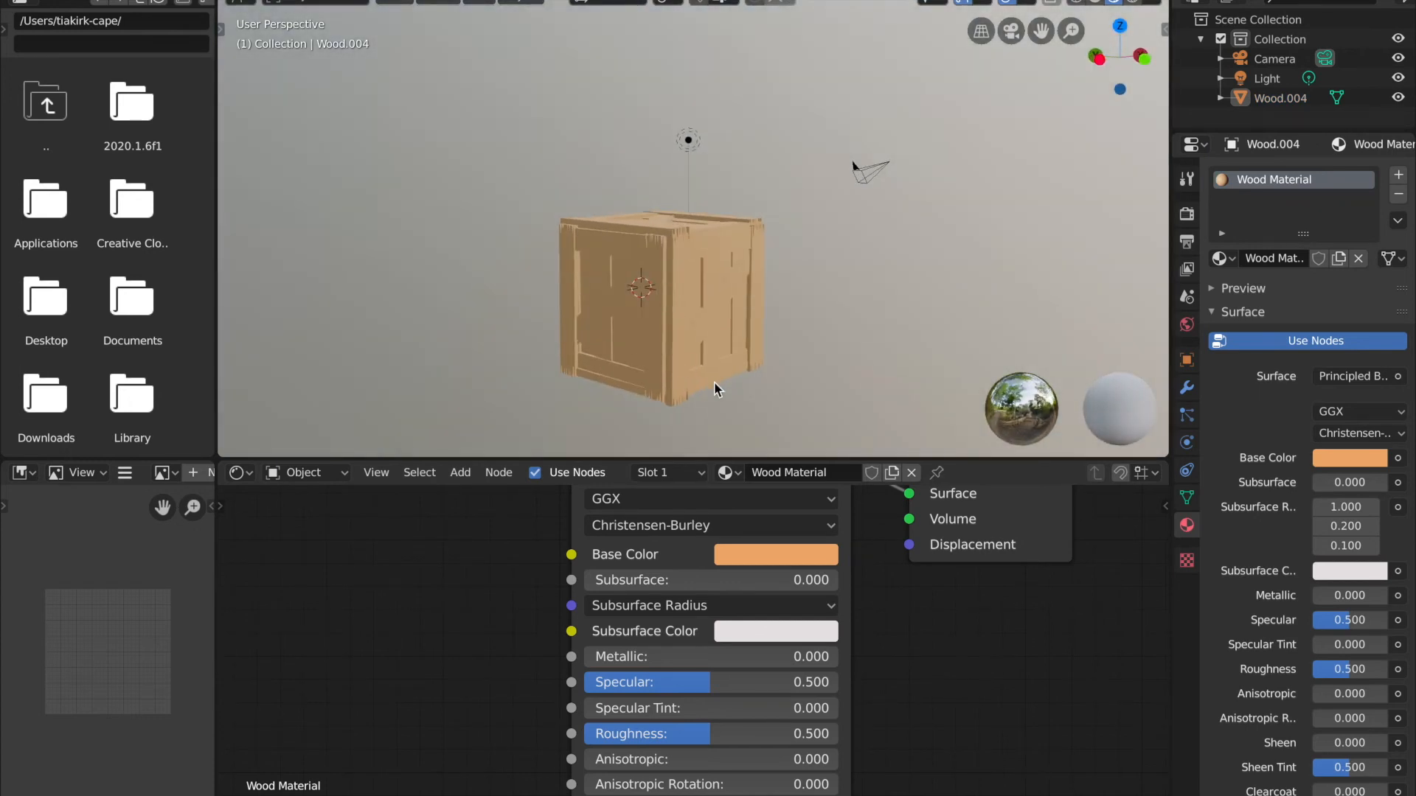
{"action": "middle_click_drag", "start_coordinate": [714, 382], "coordinate": [713, 315], "text": "shift"}
- Enlarge the shader node area and arrange the Principled BSDF and Material Output nodes with a little more space between them
{"action": "scroll", "coordinate": [462, 641], "scroll_direction": "down", "scroll_amount": 1}
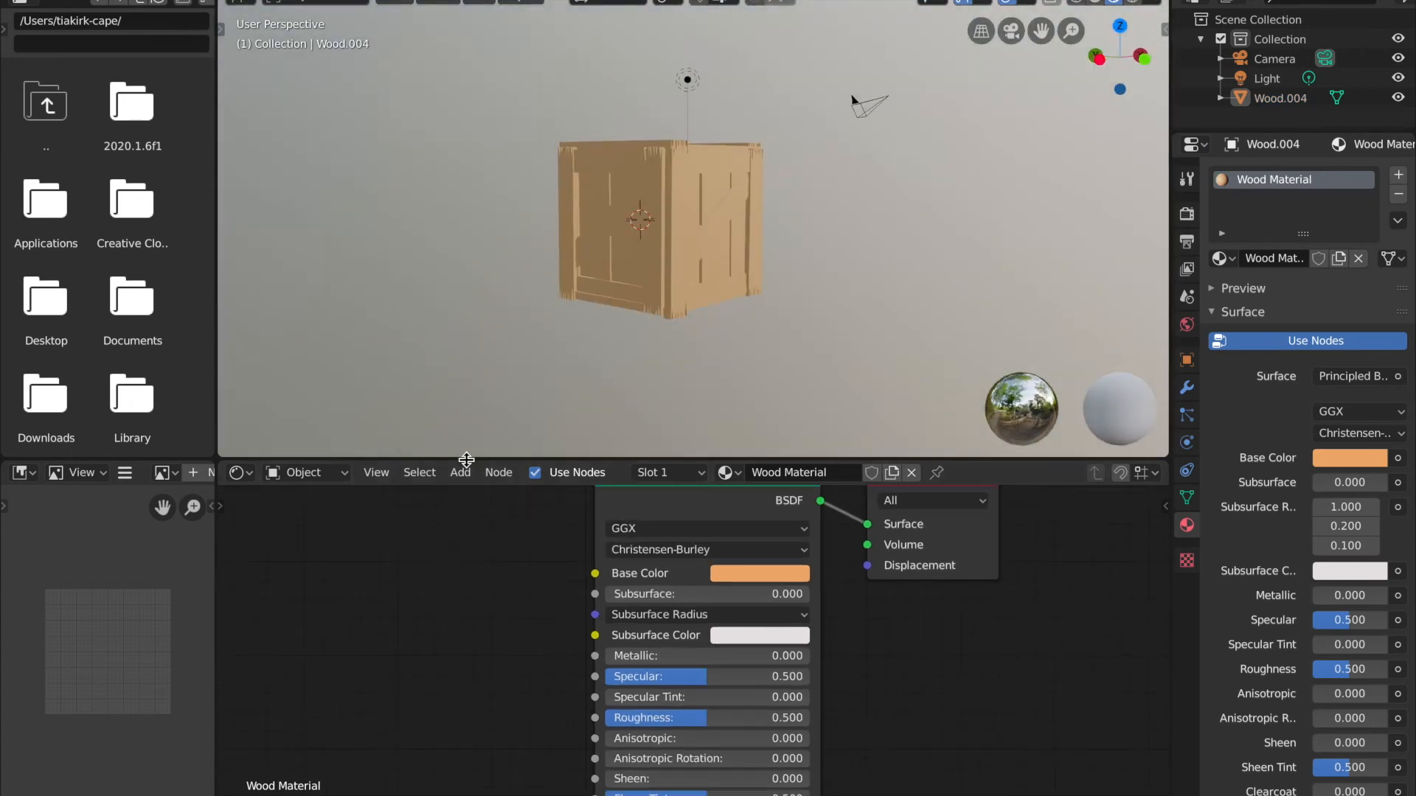
{"action": "left_click_drag", "start_coordinate": [513, 458], "coordinate": [542, 272]}
{"action": "left_click_drag", "start_coordinate": [627, 386], "coordinate": [644, 341]}
{"action": "left_click_drag", "start_coordinate": [893, 383], "coordinate": [950, 322]}
{"action": "left_click_drag", "start_coordinate": [721, 340], "coordinate": [779, 327]}
{"action": "left_click_drag", "start_coordinate": [988, 323], "coordinate": [1019, 318]}
{"action": "left_click_drag", "start_coordinate": [831, 325], "coordinate": [830, 322]}
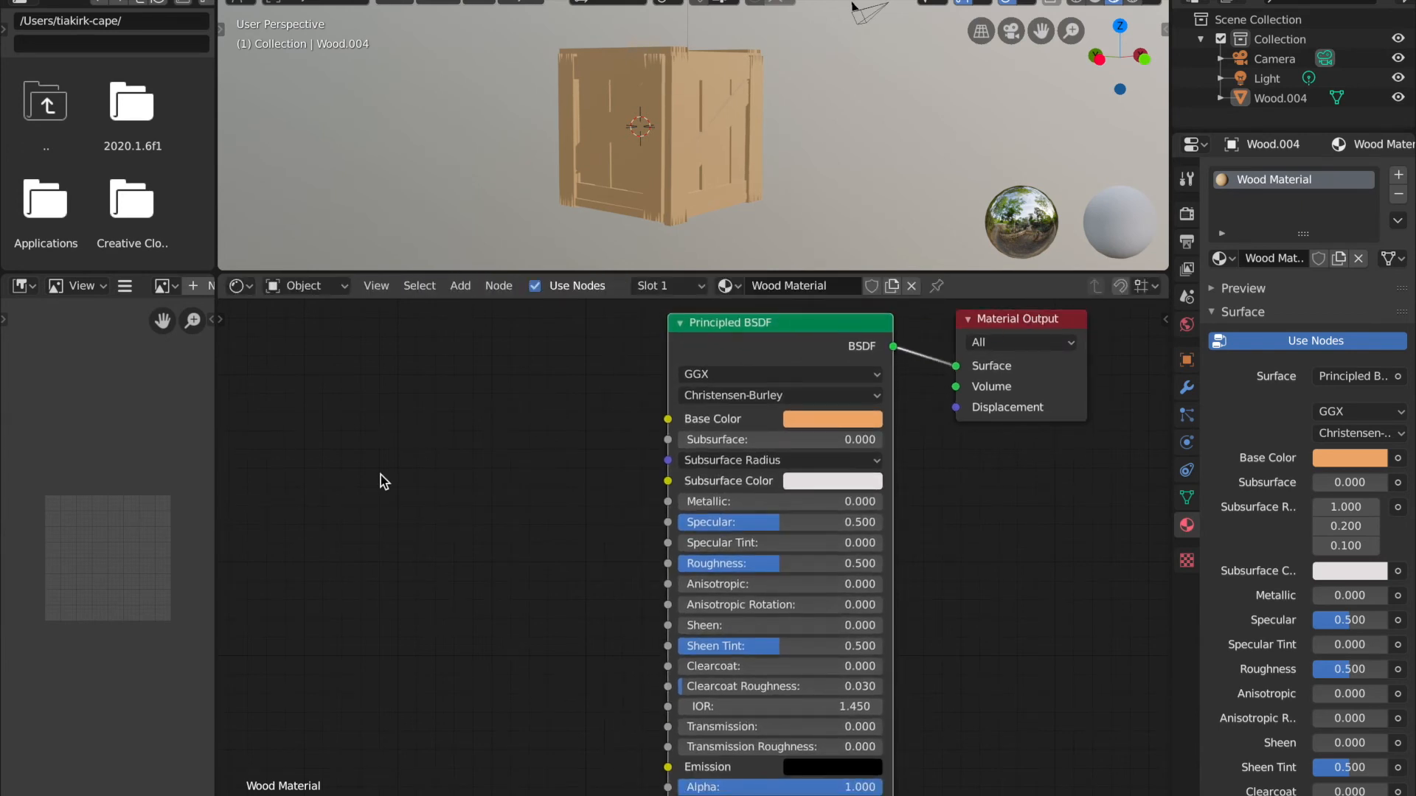
- Add an Image Texture node before the Principled BSDF and connect its Color output to Base Color
{"action": "key", "text": "shift+a"}
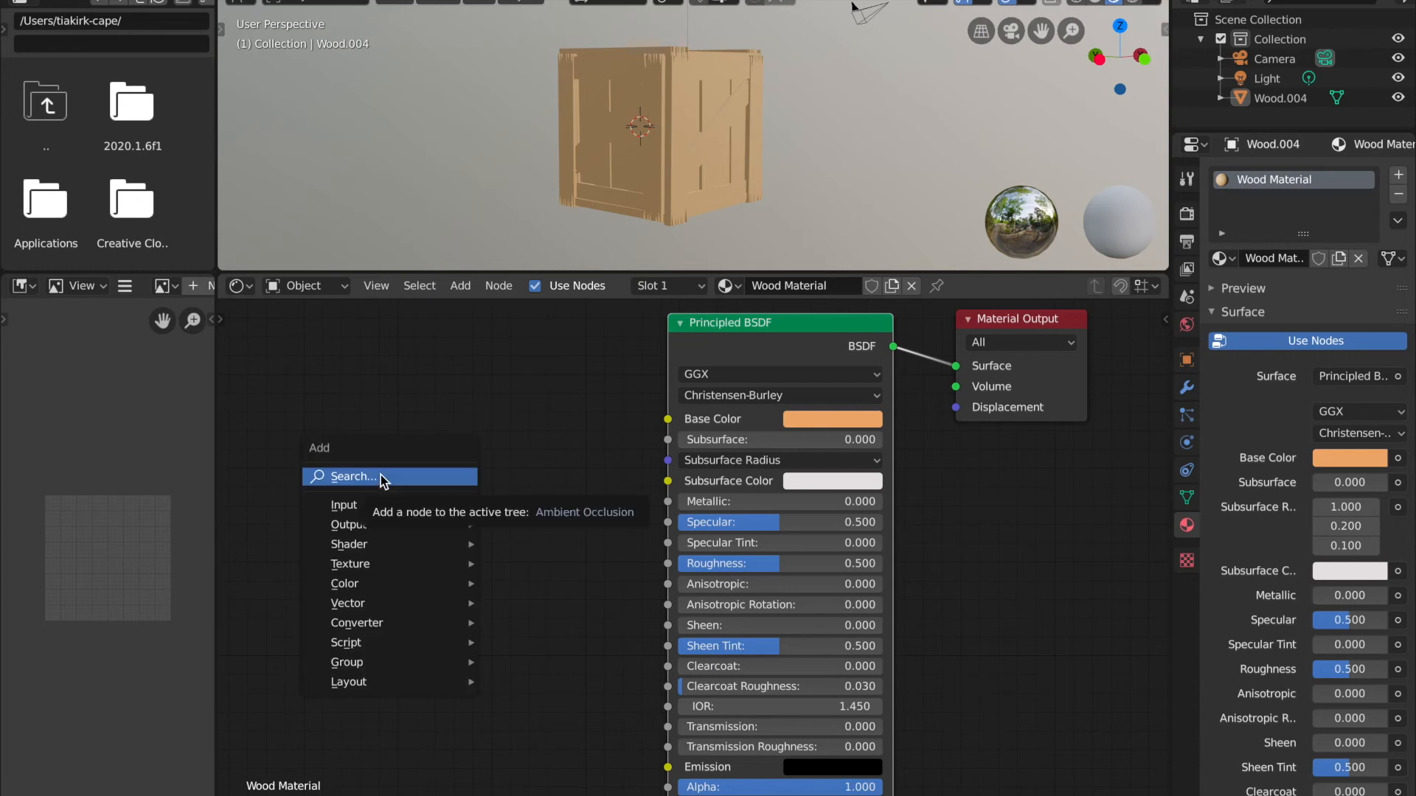
{"action": "mouse_move", "coordinate": [368, 567]}
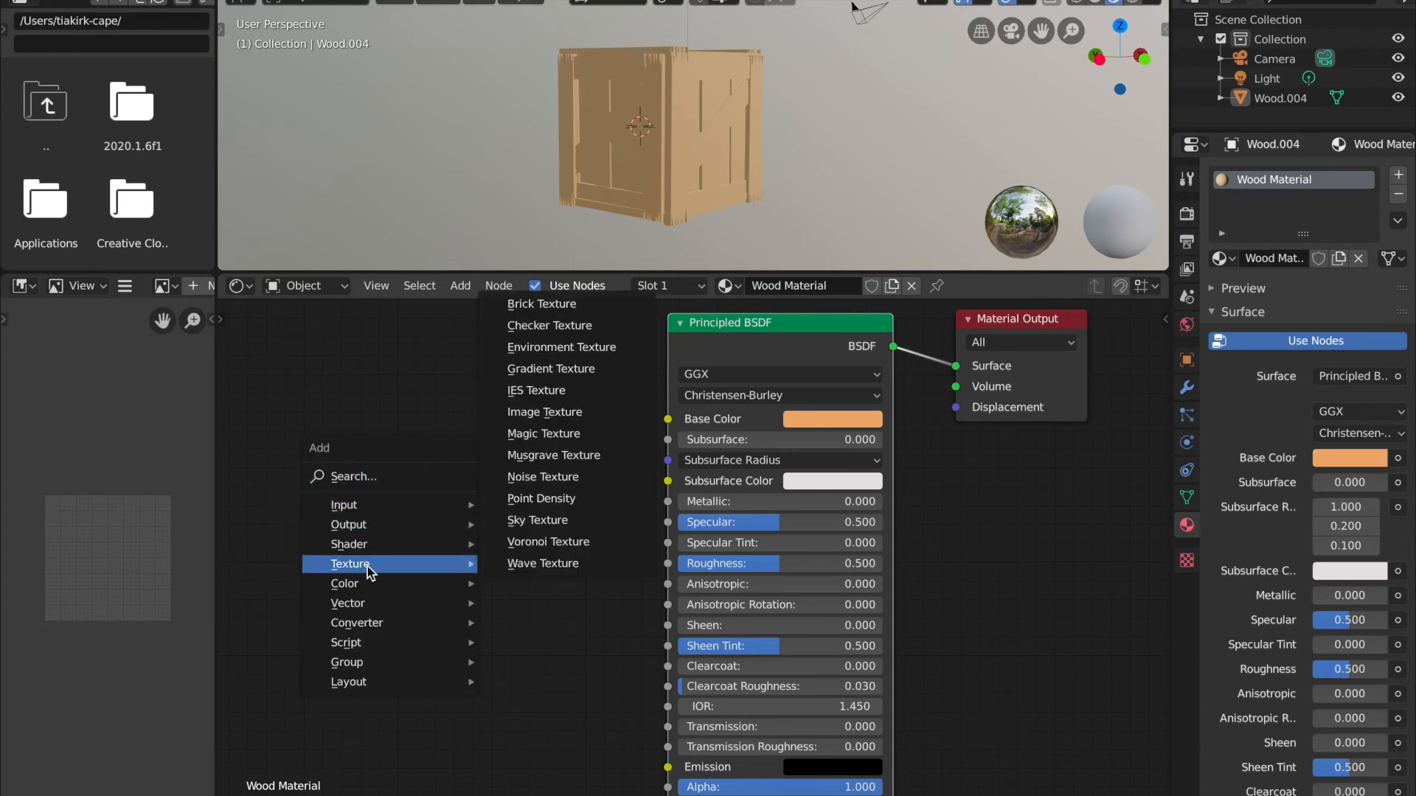
{"action": "left_click", "coordinate": [566, 413]}
{"action": "left_click", "coordinate": [334, 394]}
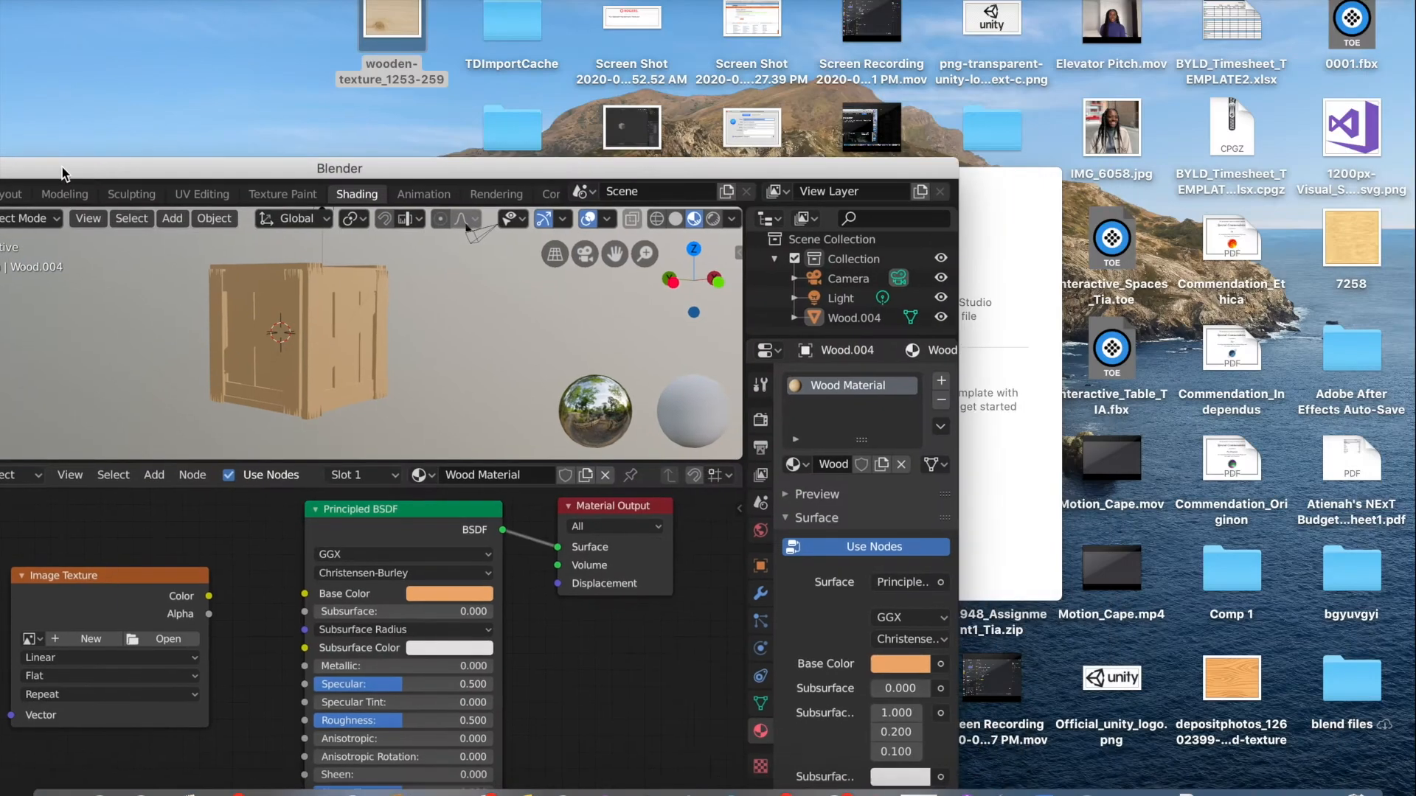
{"action": "left_click_drag", "start_coordinate": [62, 168], "coordinate": [399, 0]}
{"action": "left_click_drag", "start_coordinate": [546, 417], "coordinate": [640, 415]}
- Preview the wood image 7258 from the desktop and load 7258.jpg into the Image Texture node
{"action": "double_click", "coordinate": [1354, 246]}
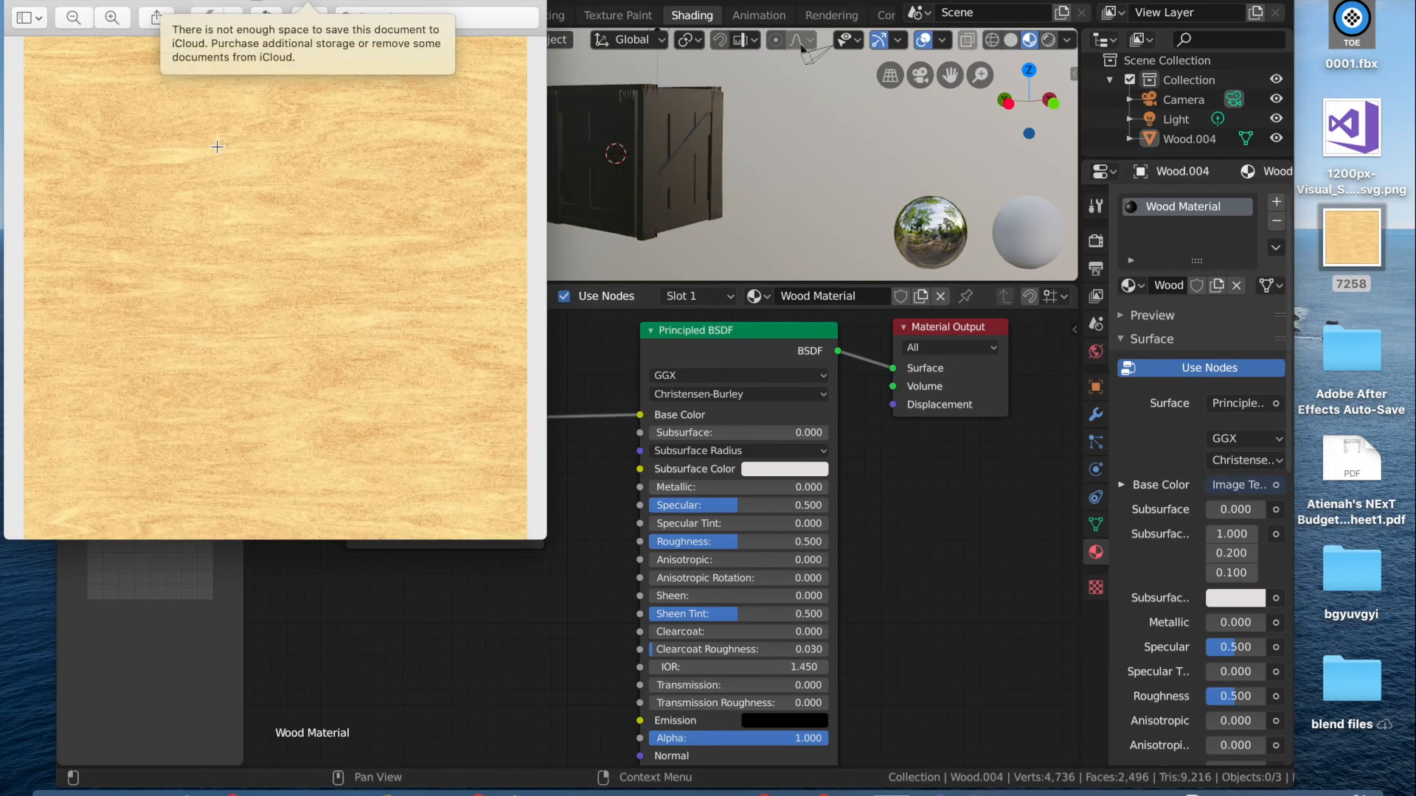
{"action": "left_click", "coordinate": [18, 2]}
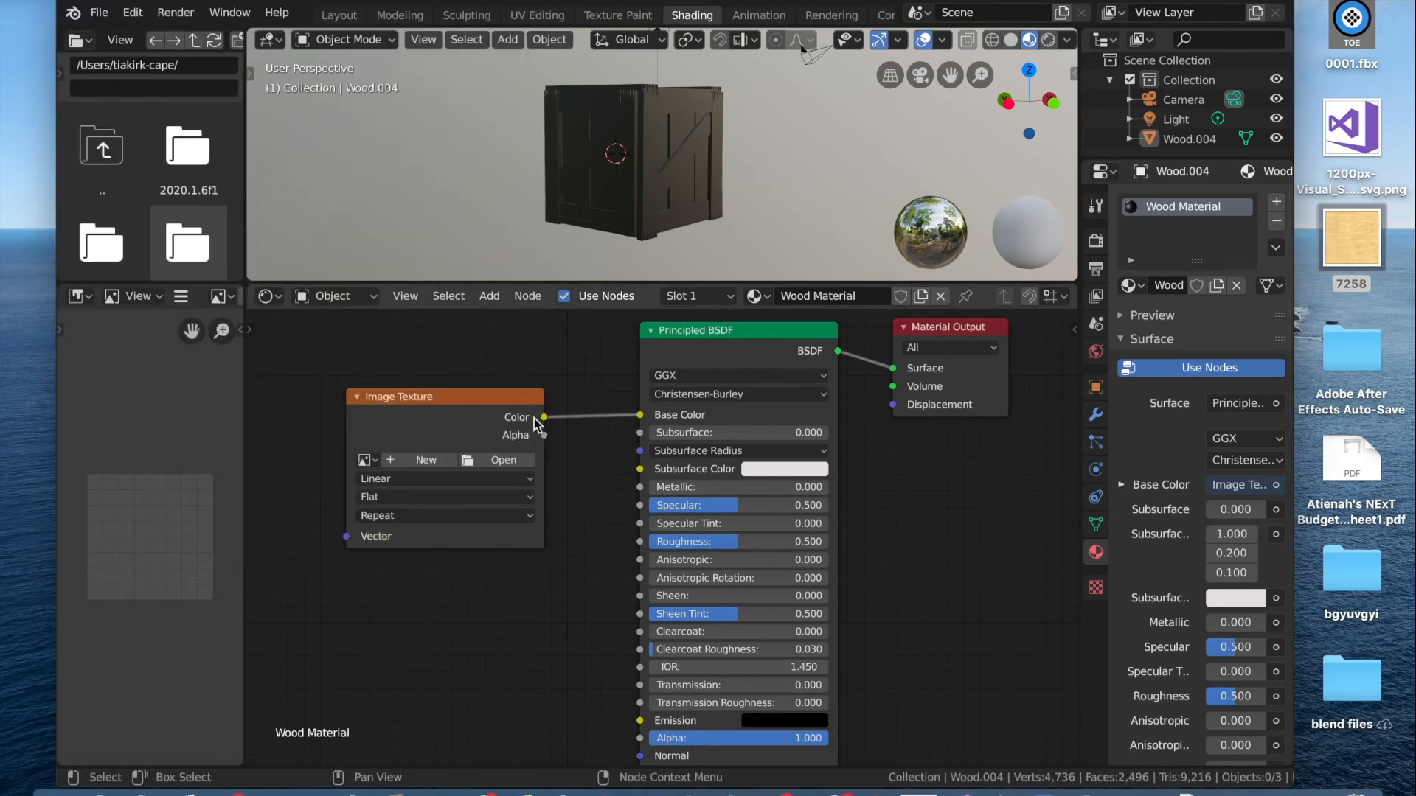
{"action": "left_click_drag", "start_coordinate": [544, 418], "coordinate": [639, 417]}
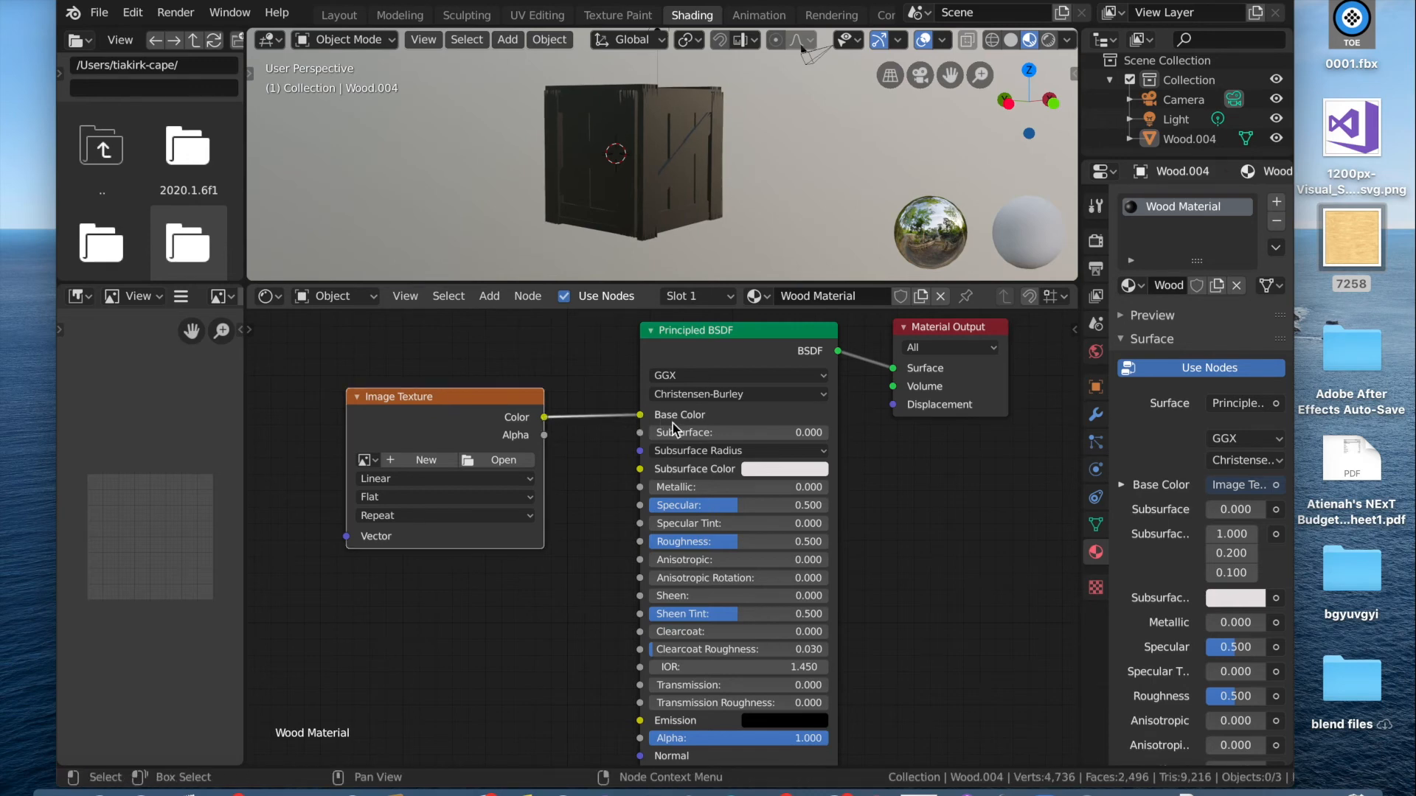
{"action": "left_click", "coordinate": [506, 462]}
{"action": "left_click", "coordinate": [112, 161]}
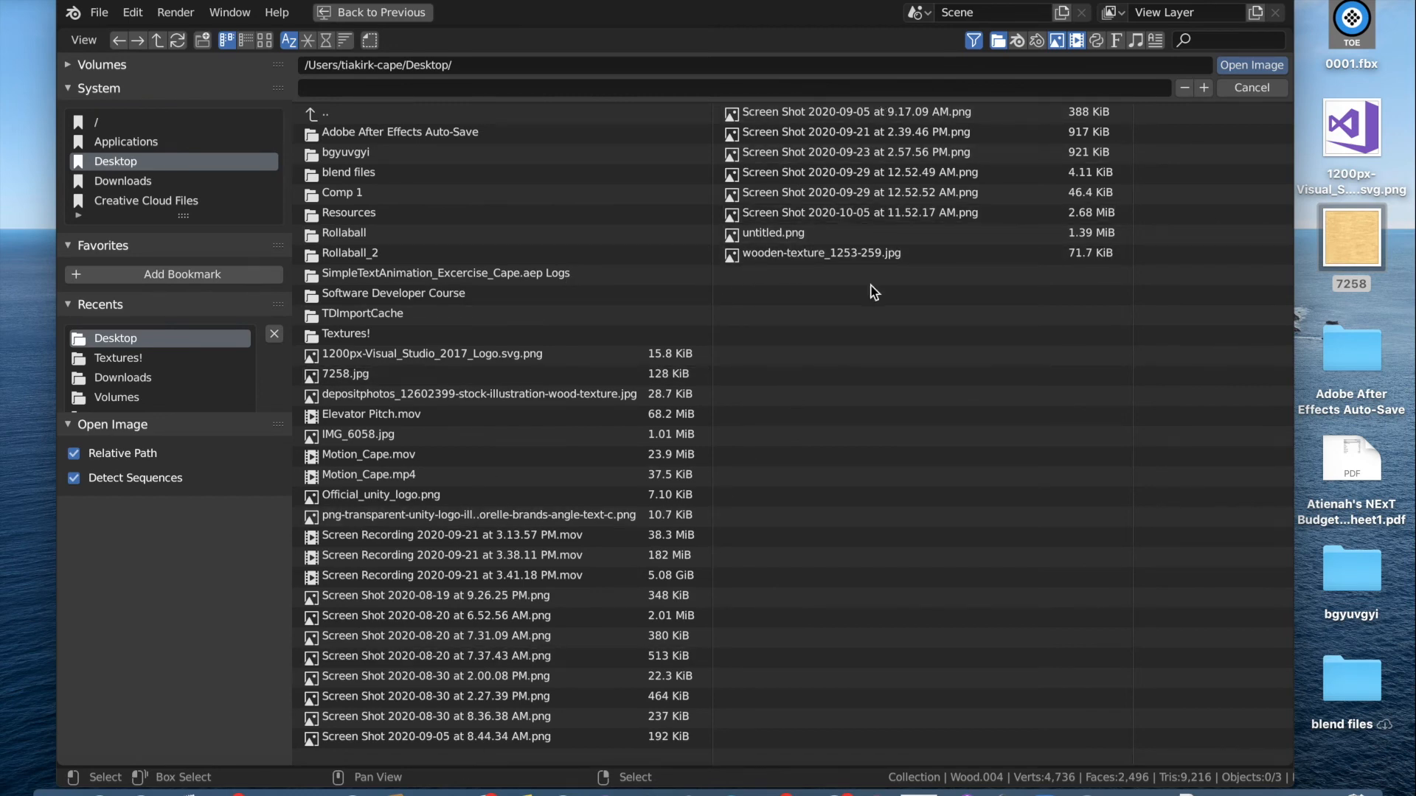
{"action": "double_click", "coordinate": [357, 381]}
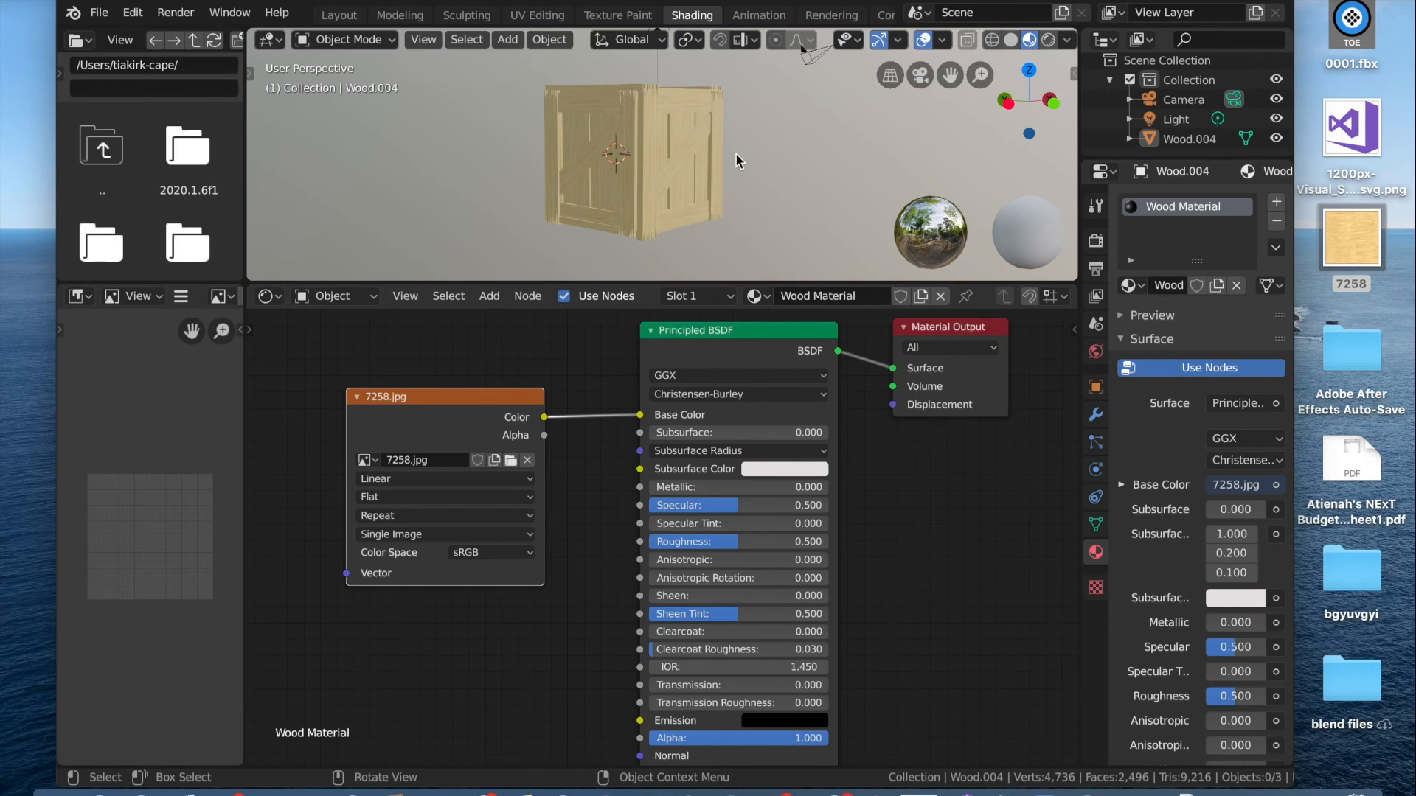
- Examine the 7258.jpg wood texture on the crate from several angles, both close up and at a distance
{"action": "scroll", "coordinate": [652, 159], "scroll_direction": "up", "scroll_amount": 8, "text": "ctrl"}
{"action": "scroll", "coordinate": [652, 159], "scroll_direction": "down", "scroll_amount": 8, "text": "ctrl"}
{"action": "scroll", "coordinate": [652, 159], "scroll_direction": "up", "scroll_amount": 5}
{"action": "scroll", "coordinate": [652, 159], "scroll_direction": "down", "scroll_amount": 8}
{"action": "scroll", "coordinate": [651, 159], "scroll_direction": "up", "scroll_amount": 5}
{"action": "scroll", "coordinate": [652, 156], "scroll_direction": "up", "scroll_amount": 5}
{"action": "scroll", "coordinate": [621, 199], "scroll_direction": "up", "scroll_amount": 2, "text": "ctrl"}
{"action": "scroll", "coordinate": [621, 200], "scroll_direction": "down", "scroll_amount": 6, "text": "ctrl"}
{"action": "scroll", "coordinate": [639, 139], "scroll_direction": "down", "scroll_amount": 4}
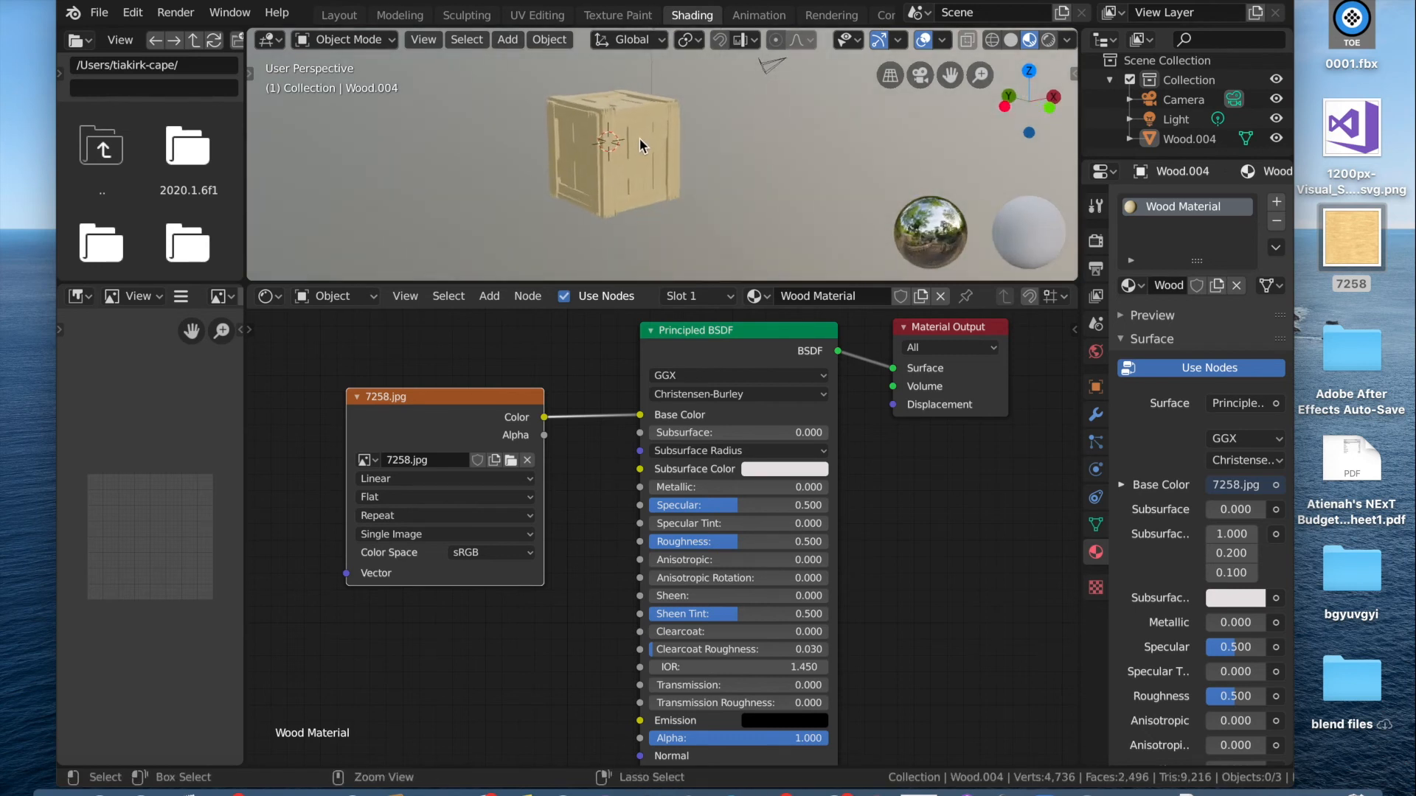
{"action": "scroll", "coordinate": [665, 195], "scroll_direction": "up", "scroll_amount": 4, "text": "ctrl"}
{"action": "scroll", "coordinate": [665, 194], "scroll_direction": "left", "scroll_amount": 3, "text": "shift"}
{"action": "scroll", "coordinate": [665, 195], "scroll_direction": "down", "scroll_amount": 4, "text": "ctrl"}
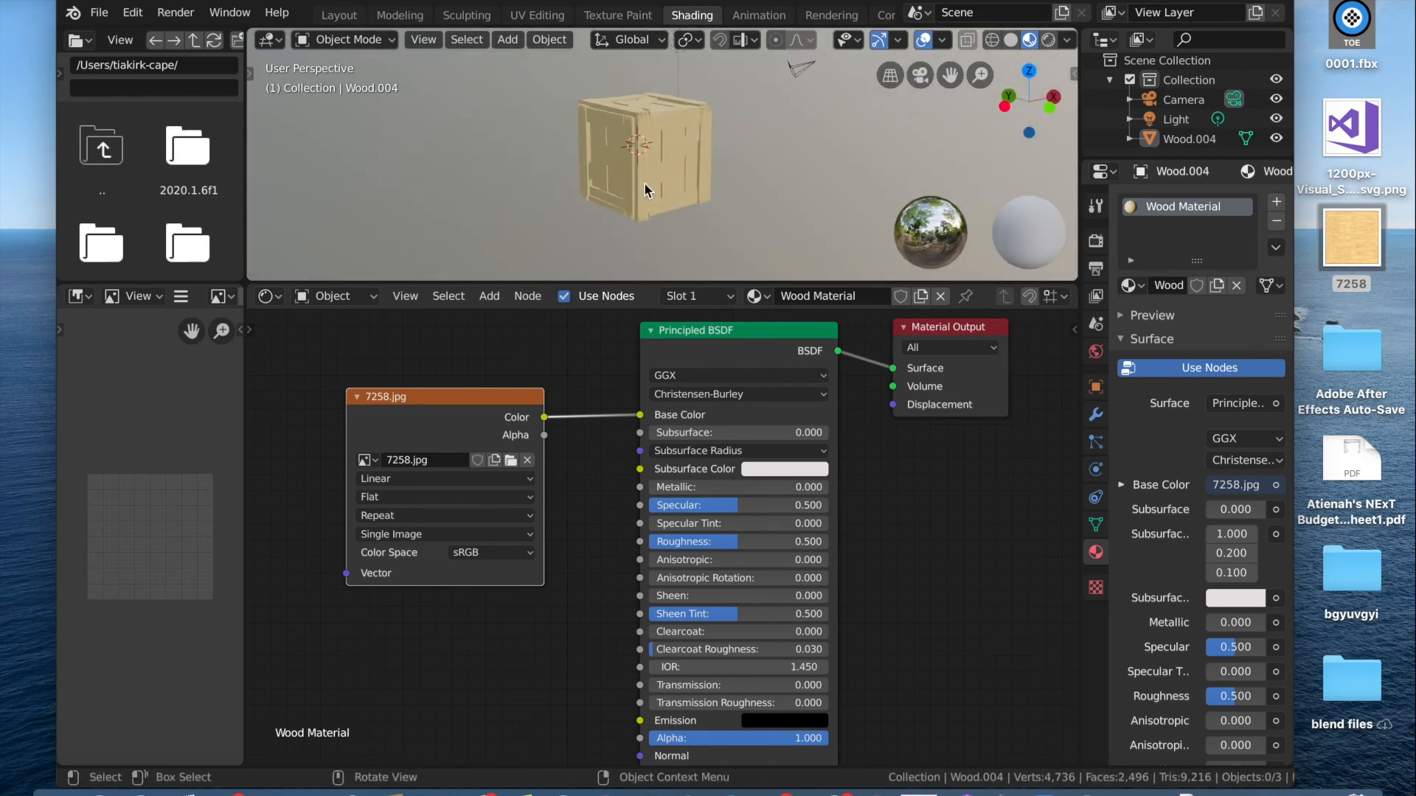
{"action": "scroll", "coordinate": [665, 194], "scroll_direction": "up", "scroll_amount": 8, "text": "ctrl"}
{"action": "scroll", "coordinate": [665, 193], "scroll_direction": "down", "scroll_amount": 6, "text": "ctrl"}
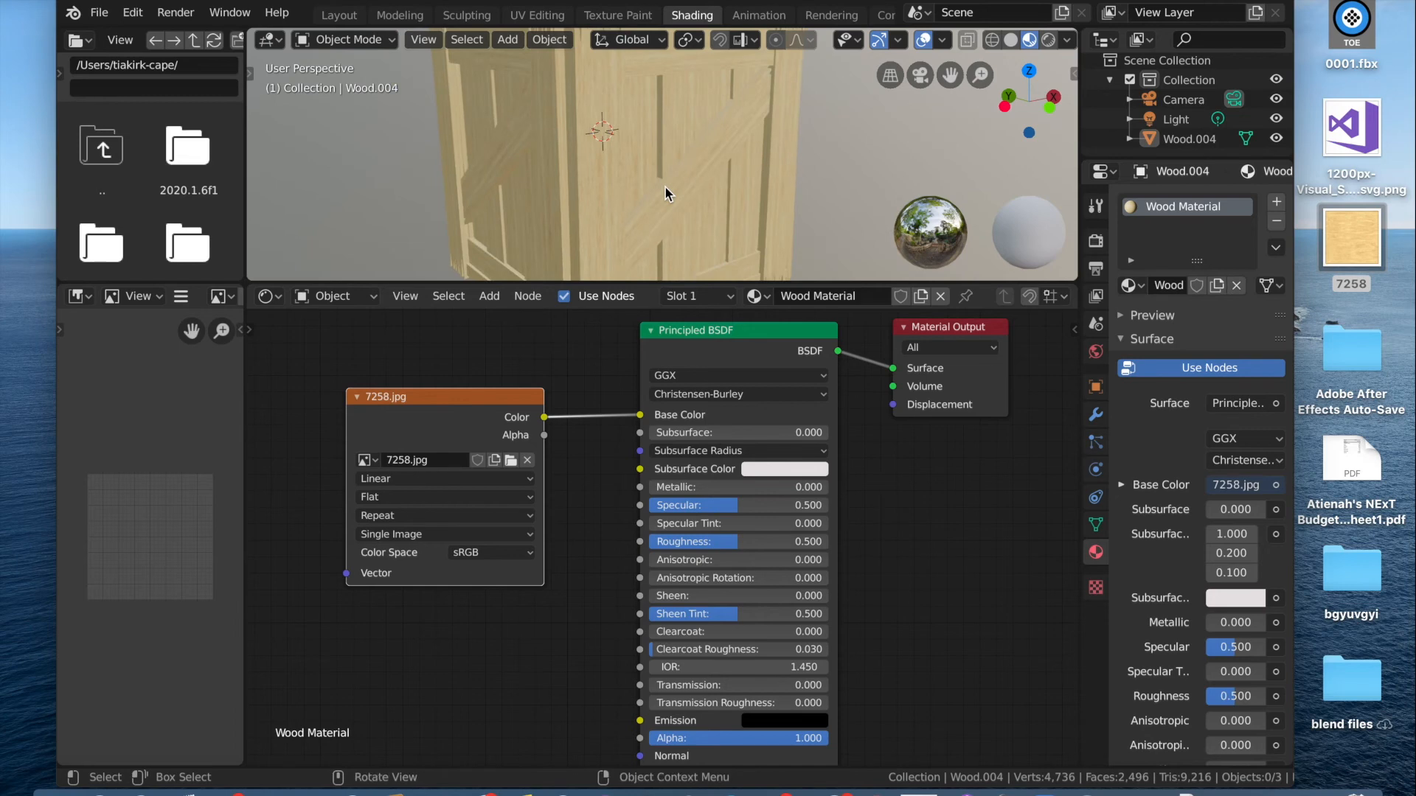
{"action": "scroll", "coordinate": [564, 702], "scroll_direction": "down", "scroll_amount": 3}
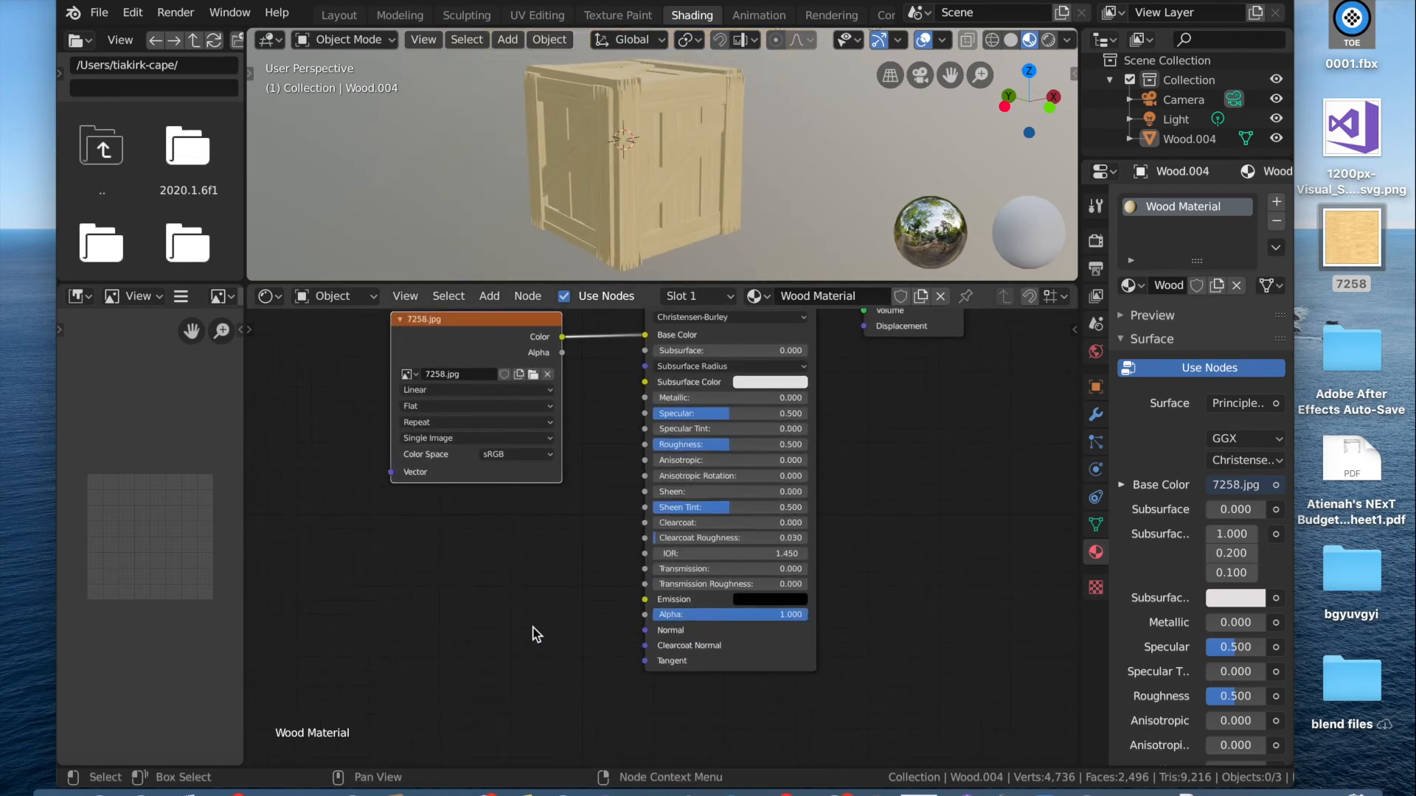
{"action": "left_click_drag", "start_coordinate": [645, 661], "coordinate": [603, 671]}
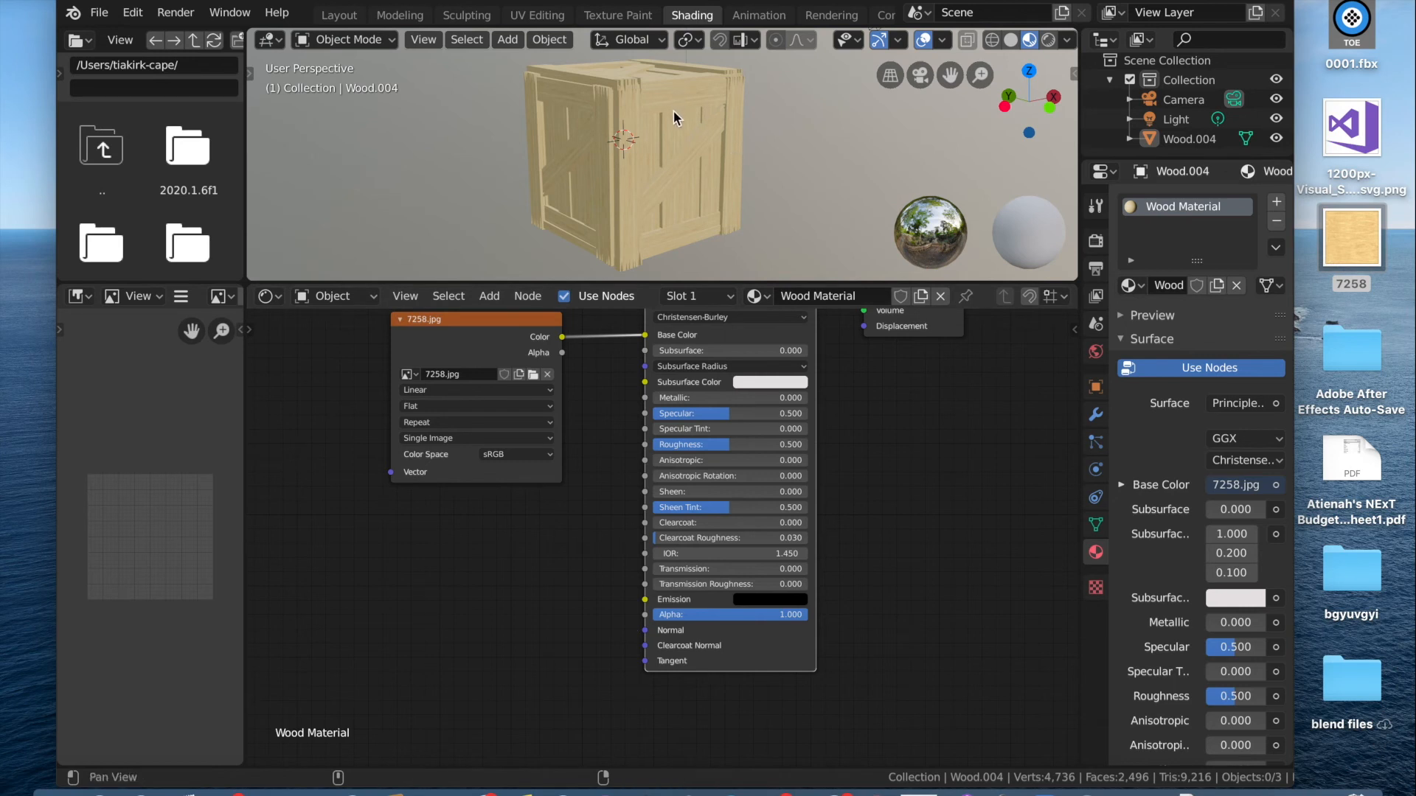
{"action": "scroll", "coordinate": [566, 193], "scroll_direction": "up", "scroll_amount": 5, "text": "ctrl"}
{"action": "scroll", "coordinate": [662, 126], "scroll_direction": "down", "scroll_amount": 8, "text": "ctrl"}
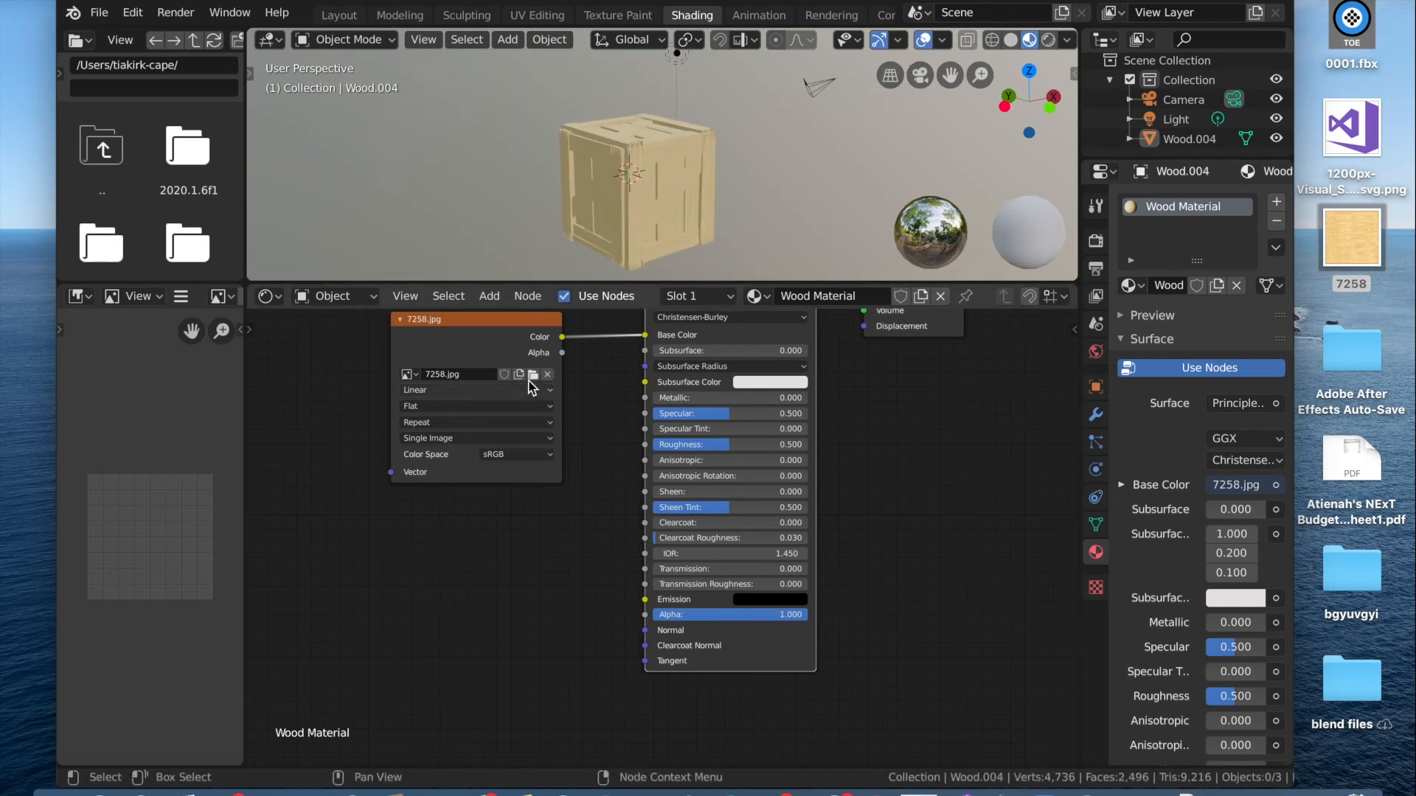
- Replace the Image Texture node's image with wooden-texture_1253-259.jpg from the Desktop folder and check it on the crate
{"action": "left_click", "coordinate": [407, 375]}
{"action": "left_click", "coordinate": [533, 375]}
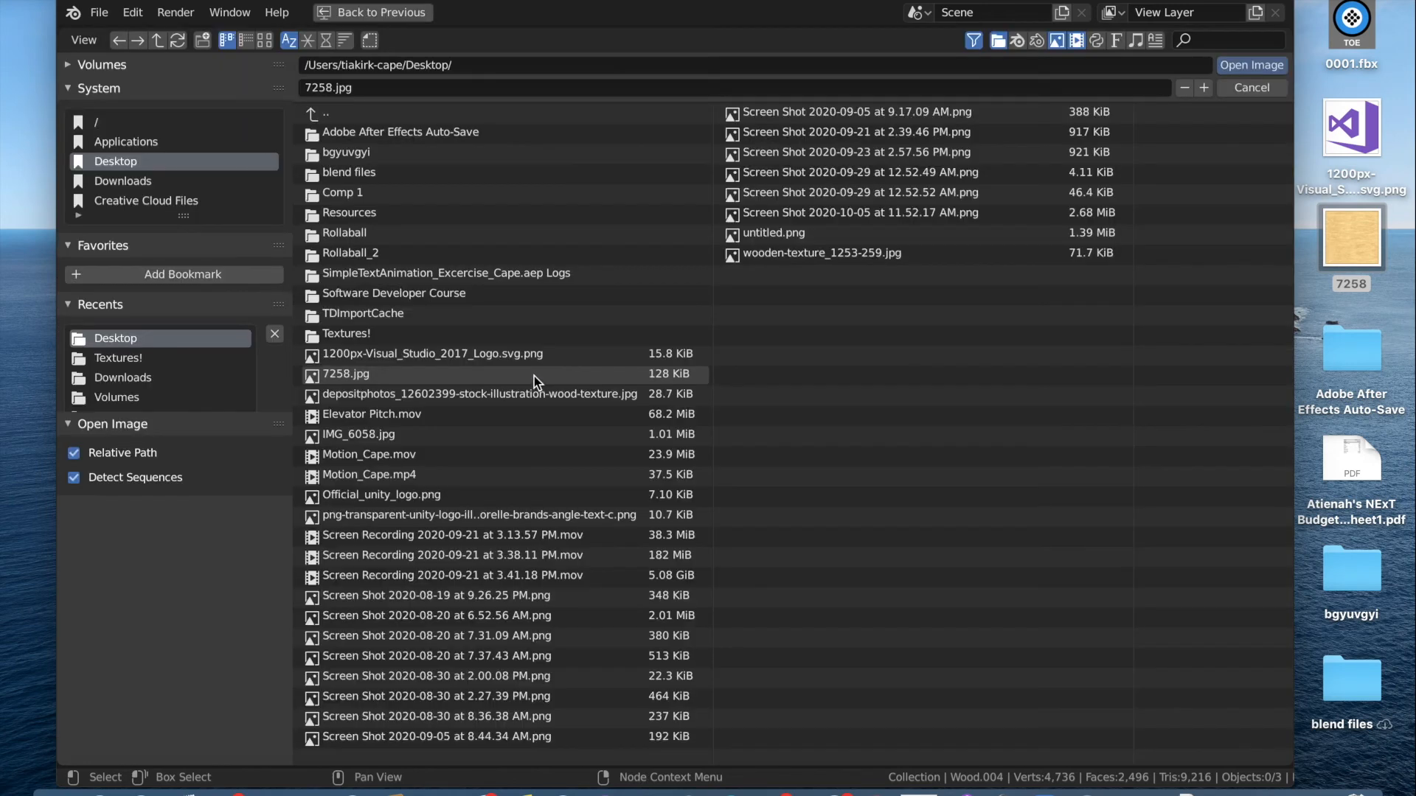
{"action": "double_click", "coordinate": [803, 257]}
{"action": "scroll", "coordinate": [668, 197], "scroll_direction": "left", "scroll_amount": 5}
{"action": "scroll", "coordinate": [590, 153], "scroll_direction": "up", "scroll_amount": 3, "text": "ctrl"}
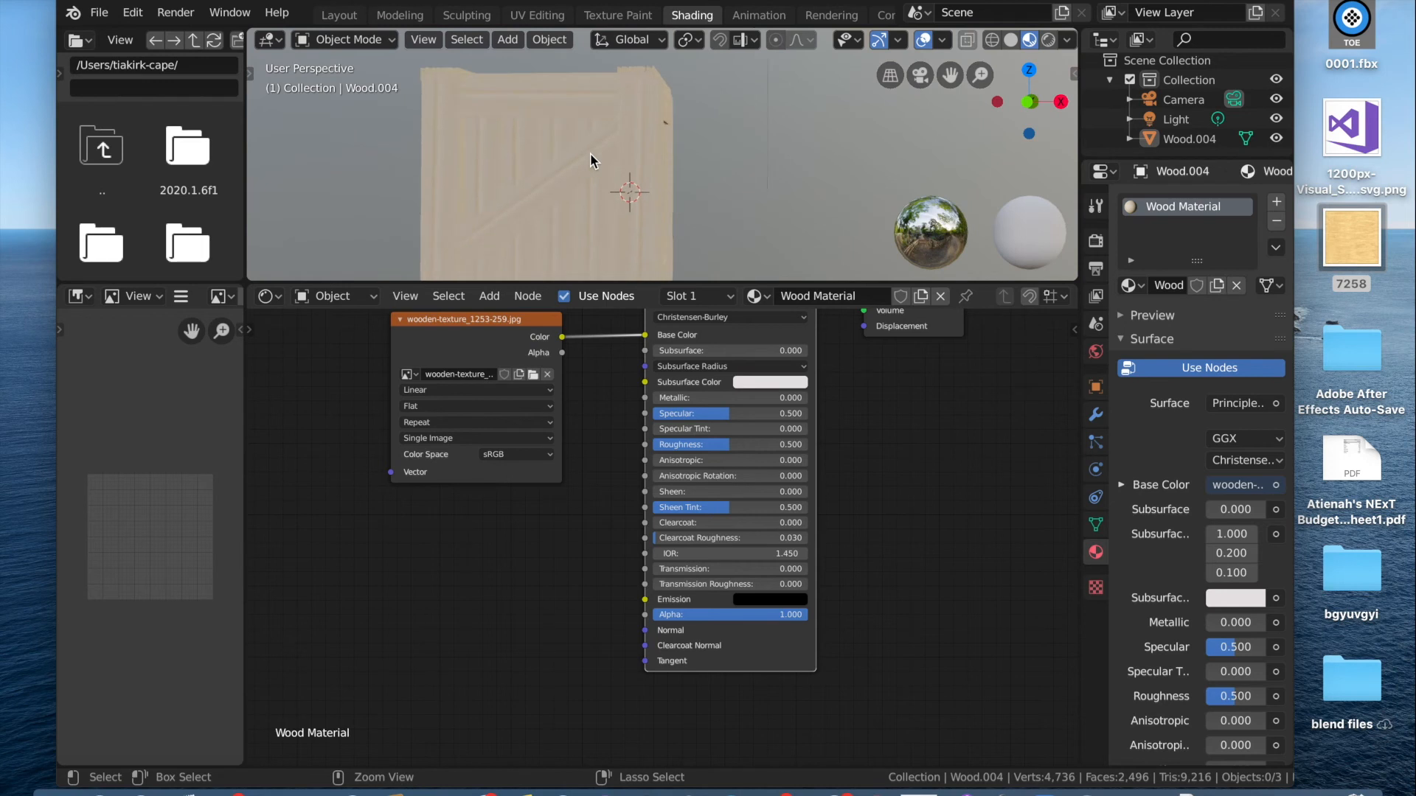
{"action": "scroll", "coordinate": [590, 153], "scroll_direction": "up", "scroll_amount": 4, "text": "ctrl"}
{"action": "scroll", "coordinate": [689, 169], "scroll_direction": "left", "scroll_amount": 8}
{"action": "scroll", "coordinate": [689, 168], "scroll_direction": "down", "scroll_amount": 5, "text": "ctrl"}
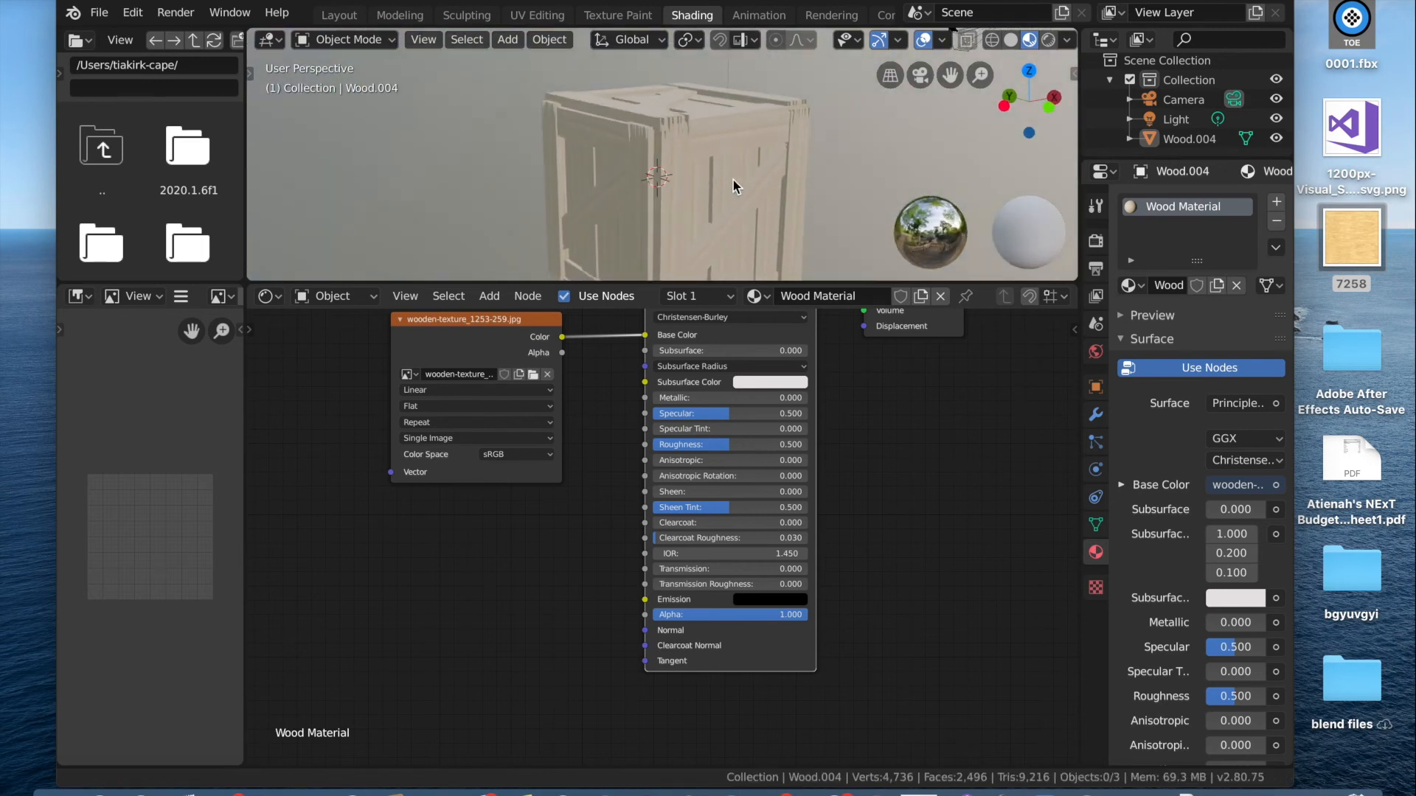
{"action": "scroll", "coordinate": [733, 186], "scroll_direction": "down", "scroll_amount": 6, "text": "ctrl"}
{"action": "scroll", "coordinate": [658, 154], "scroll_direction": "right", "scroll_amount": 5}
- Switch the Image Texture node's image back to the already loaded 7258.jpg
{"action": "left_click", "coordinate": [406, 375]}
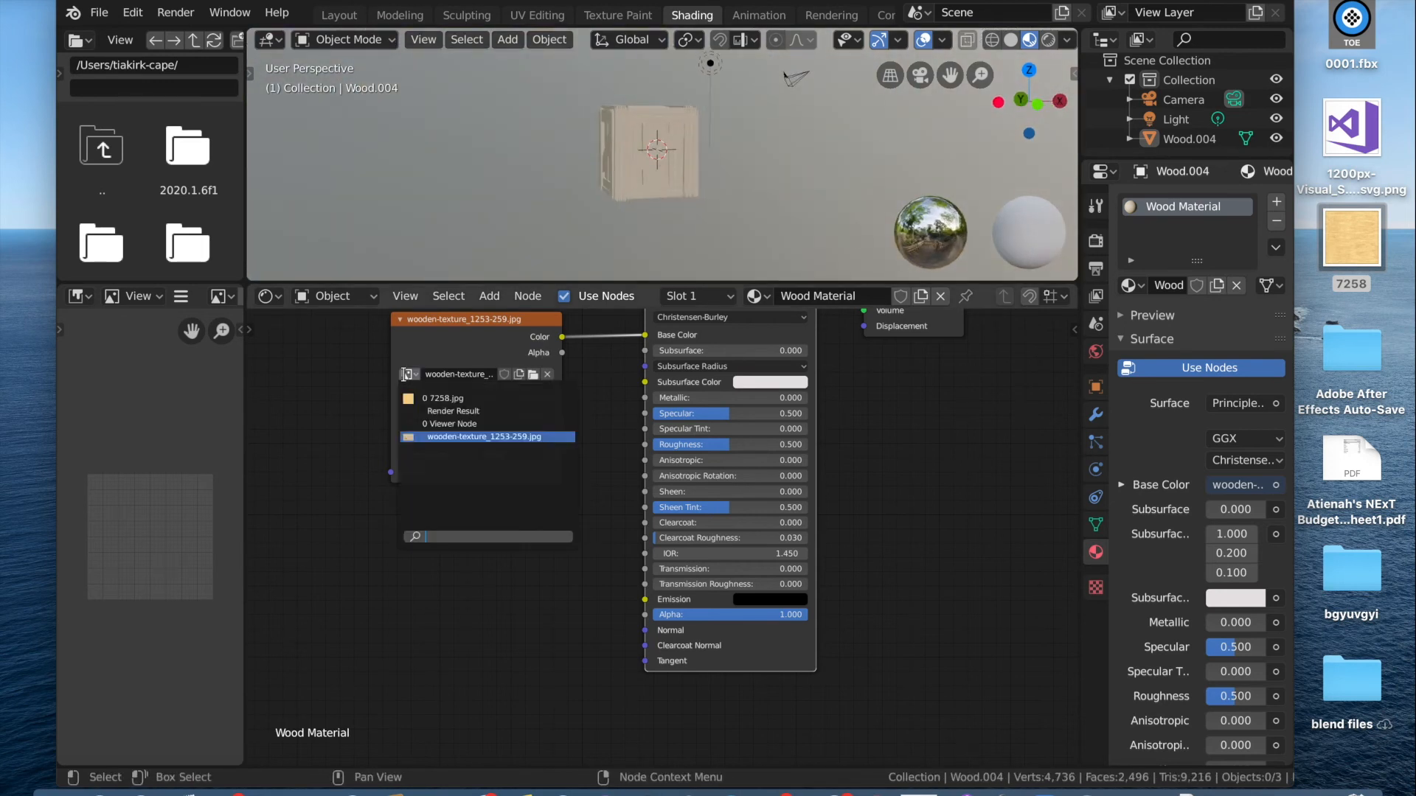
{"action": "left_click", "coordinate": [427, 399]}
{"action": "scroll", "coordinate": [664, 187], "scroll_direction": "up", "scroll_amount": 3}
- Check the wood image thumbnails on the desktop and try wooden-texture_1253-259.jpg on the crate once more
{"action": "left_click_drag", "start_coordinate": [653, 3], "coordinate": [663, 157]}
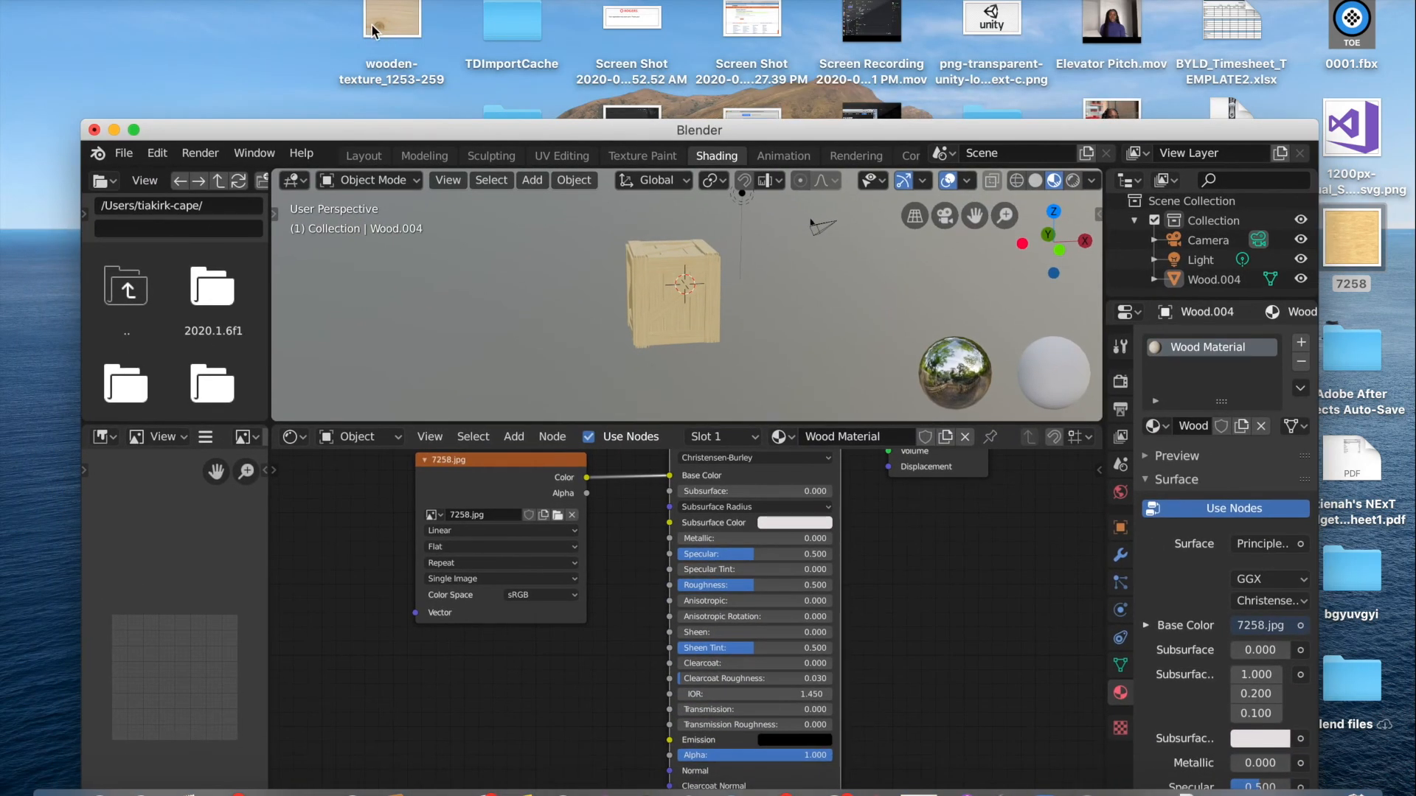
{"action": "left_click_drag", "start_coordinate": [391, 111], "coordinate": [391, 3]}
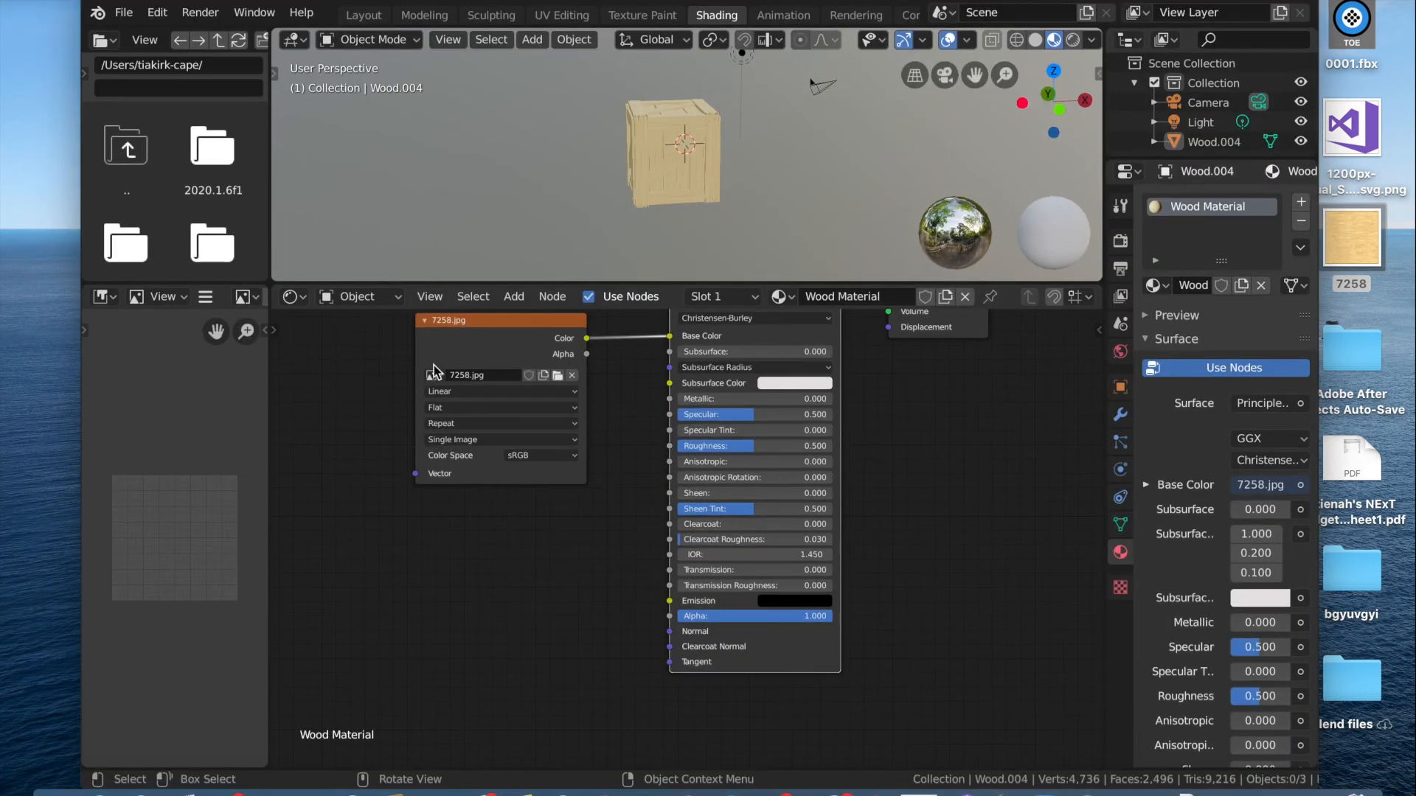
{"action": "left_click", "coordinate": [561, 379]}
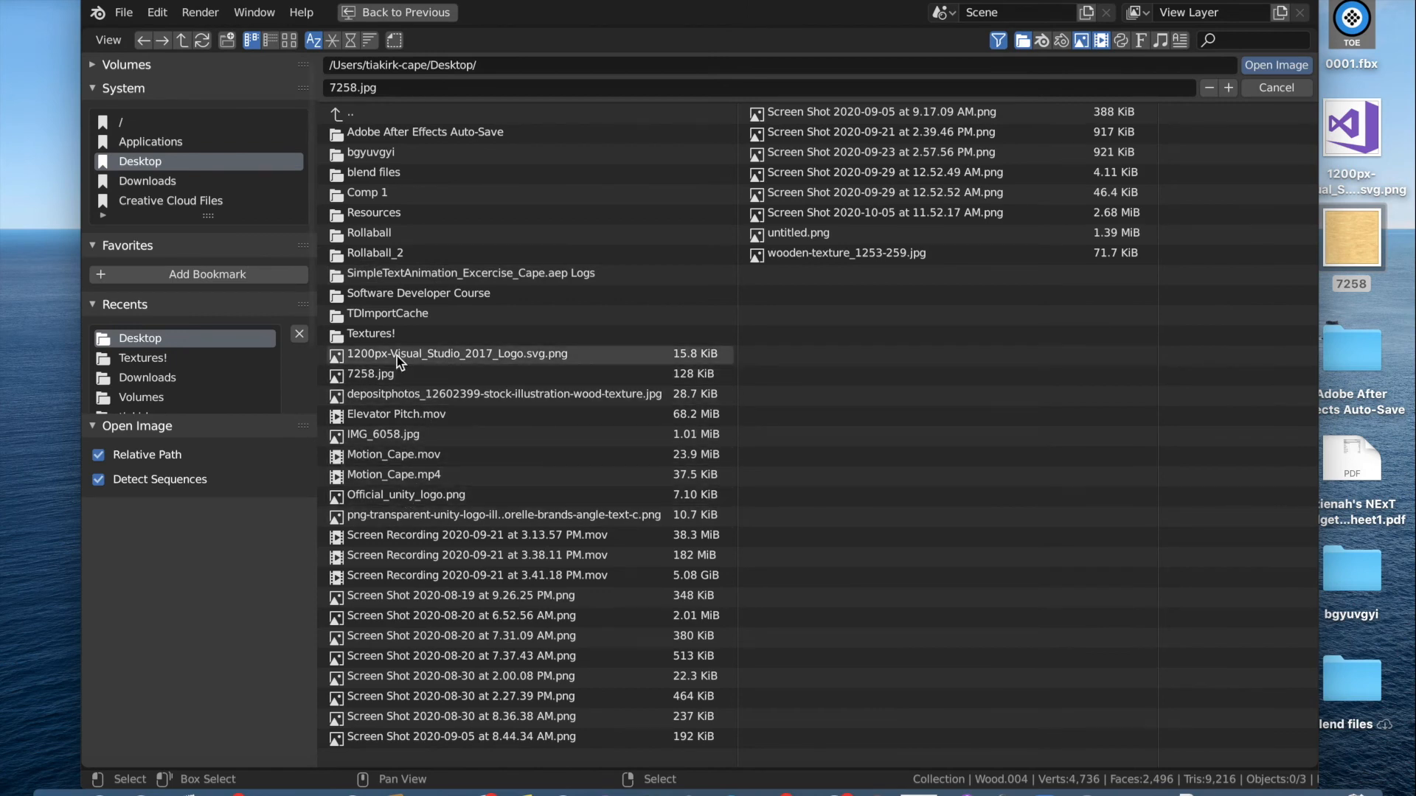
{"action": "double_click", "coordinate": [848, 253]}
{"action": "scroll", "coordinate": [687, 198], "scroll_direction": "right", "scroll_amount": 5}
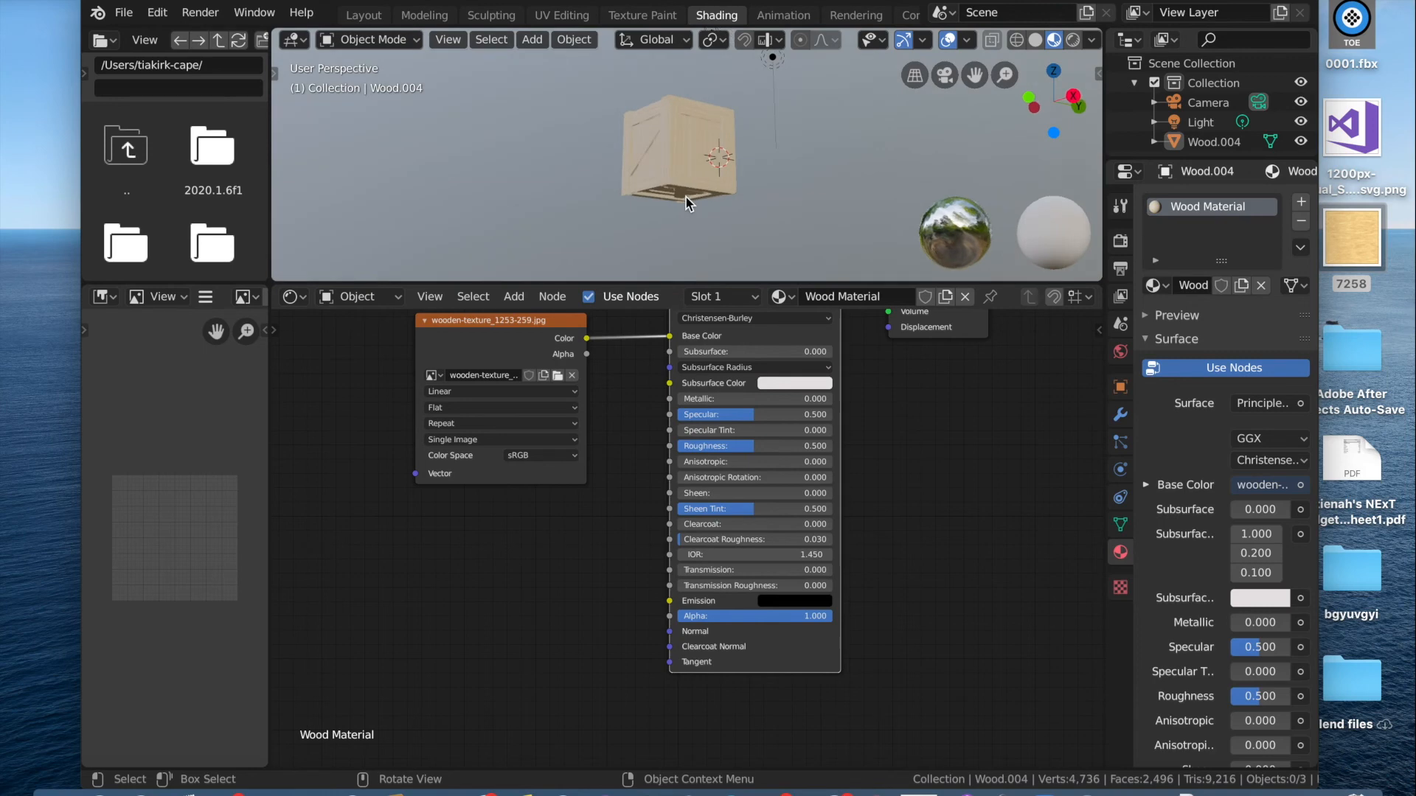
- Return the Image Texture node to 7258.jpg and view the crate from another side
{"action": "left_click", "coordinate": [433, 376]}
{"action": "left_click", "coordinate": [475, 402]}
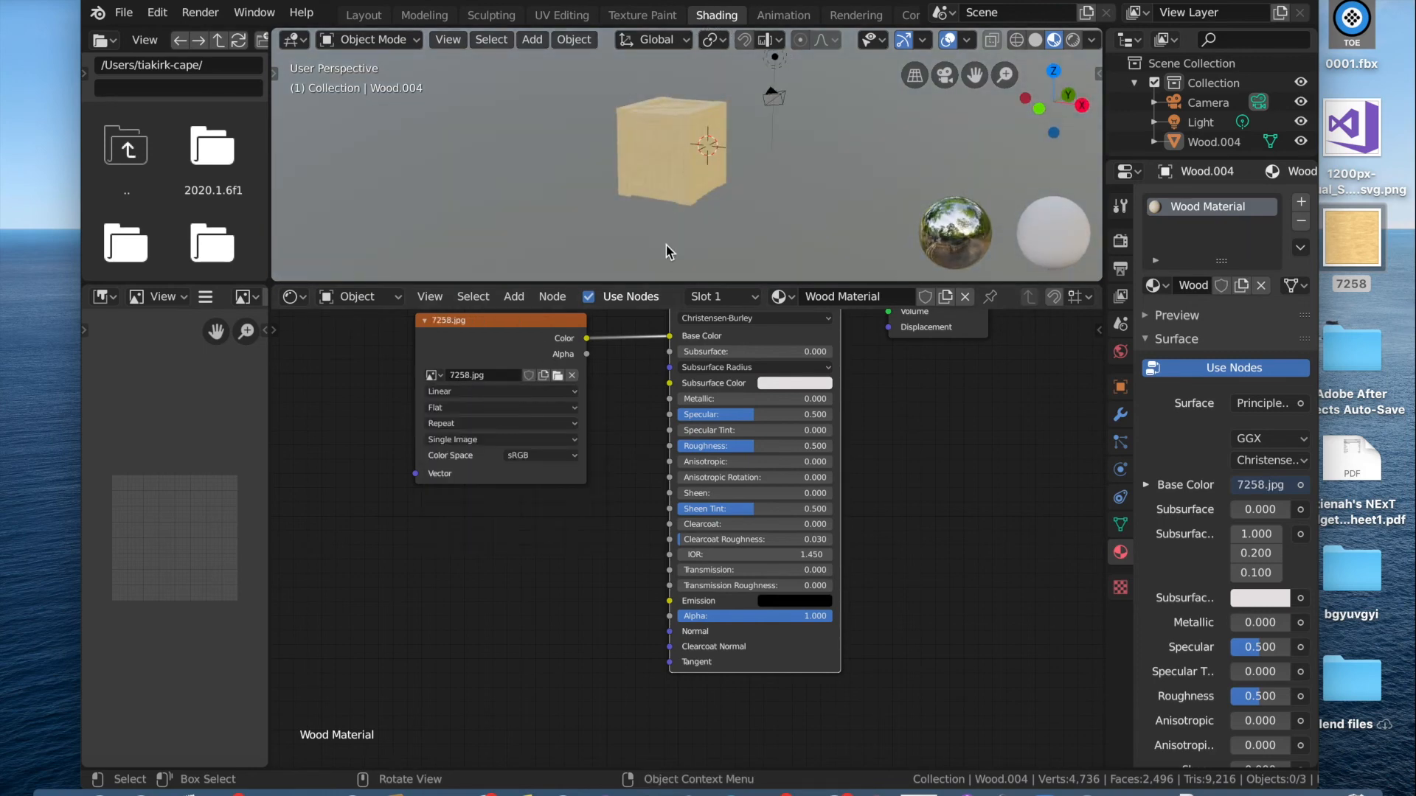
{"action": "scroll", "coordinate": [738, 184], "scroll_direction": "right", "scroll_amount": 3}
- On the desktop, rename the depositphotos stock illustration wood texture file as WOOOOOD
{"action": "left_click_drag", "start_coordinate": [965, 2], "coordinate": [781, 1]}
{"action": "right_click", "coordinate": [1227, 696]}
{"action": "left_click", "coordinate": [823, 463]}
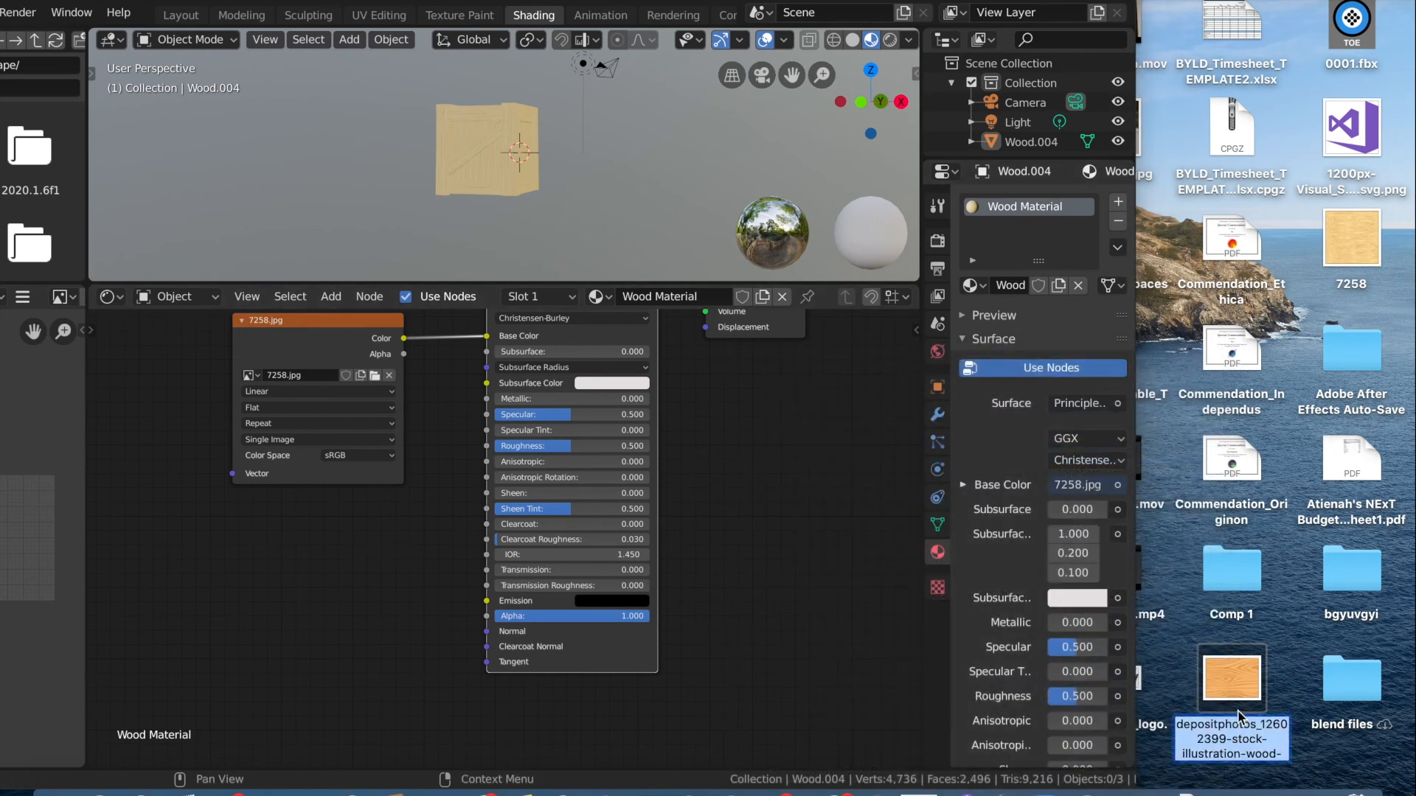
{"action": "type", "text": "t"}
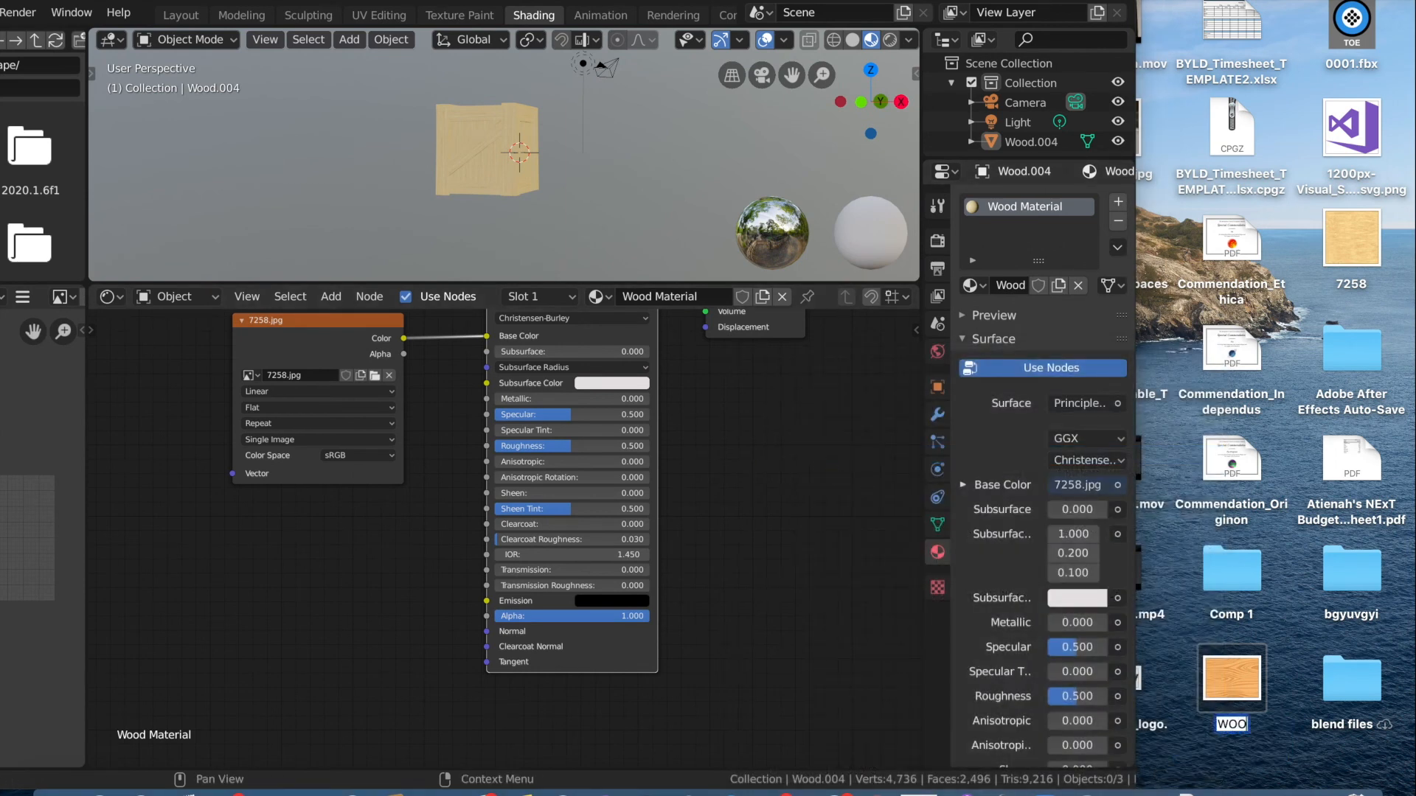
{"action": "type", "text": "OOOOO"}
{"action": "key", "text": "Return"}
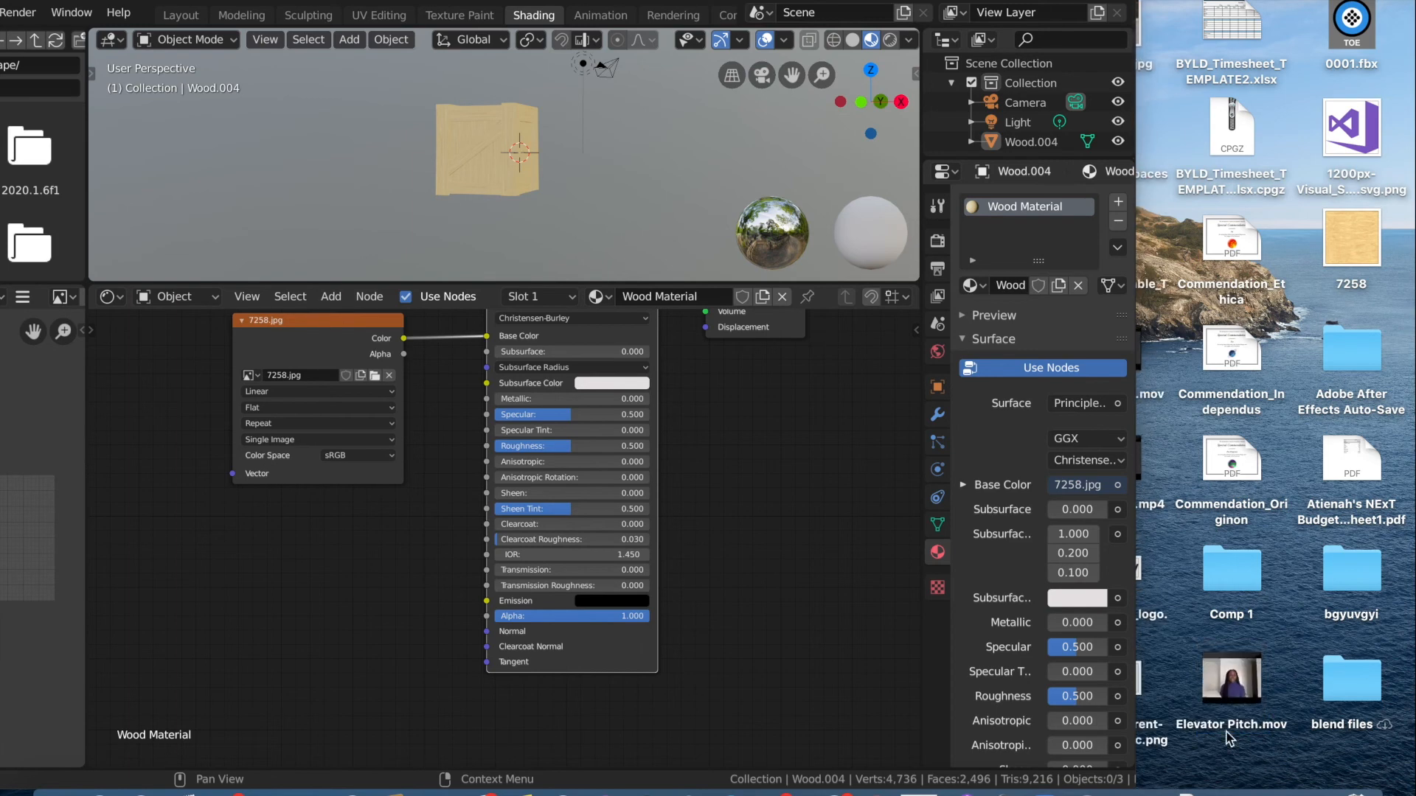
- Load WOOOOOD.jpg from the Desktop folder into the Image Texture node as the crate's wood texture
{"action": "left_click", "coordinate": [376, 376]}
{"action": "double_click", "coordinate": [642, 254]}
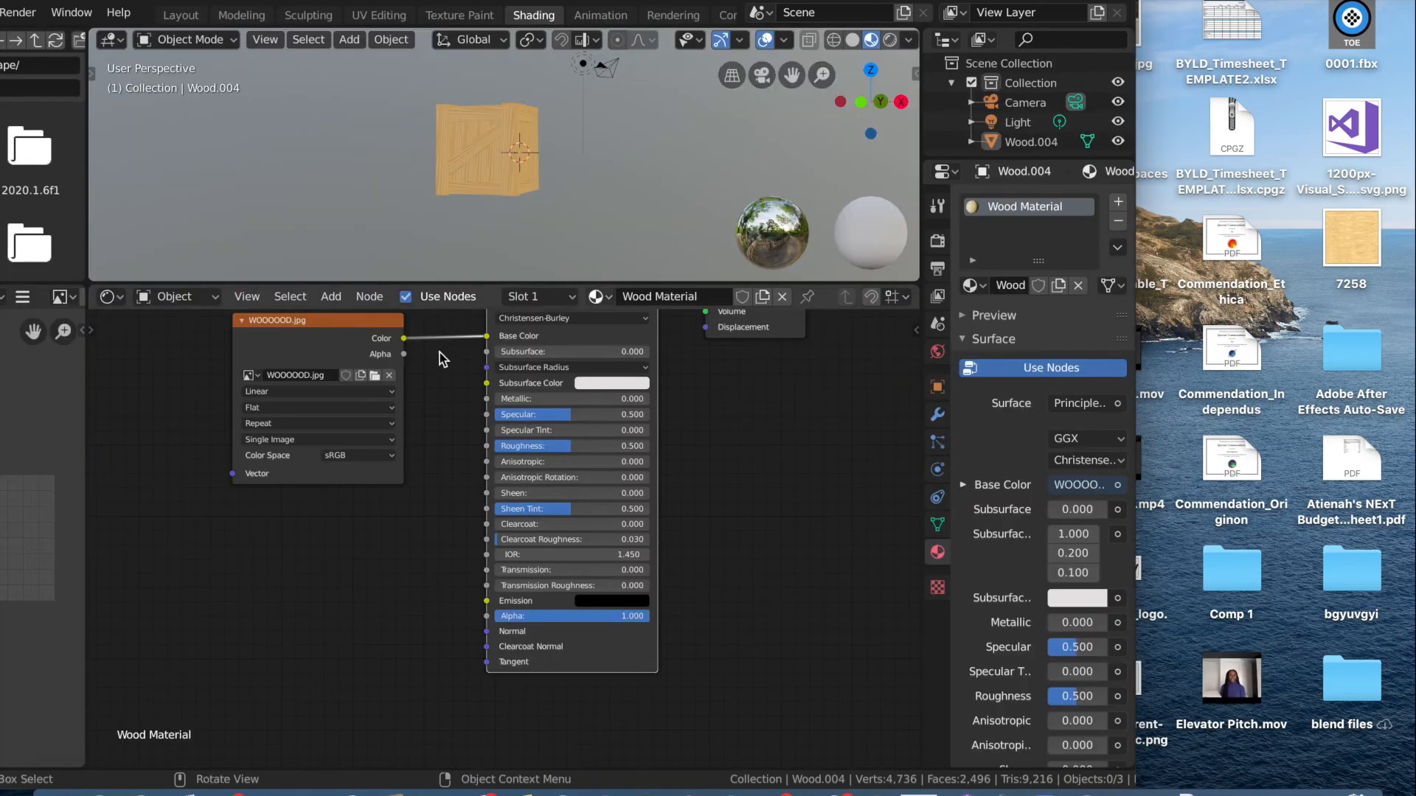
{"action": "left_click_drag", "start_coordinate": [494, 2], "coordinate": [639, 2]}
- Examine the WOOOOOD.jpg wood grain on the crate's sides from several angles and distances
{"action": "scroll", "coordinate": [656, 156], "scroll_direction": "right", "scroll_amount": 4}
{"action": "scroll", "coordinate": [656, 156], "scroll_direction": "up", "scroll_amount": 4, "text": "ctrl"}
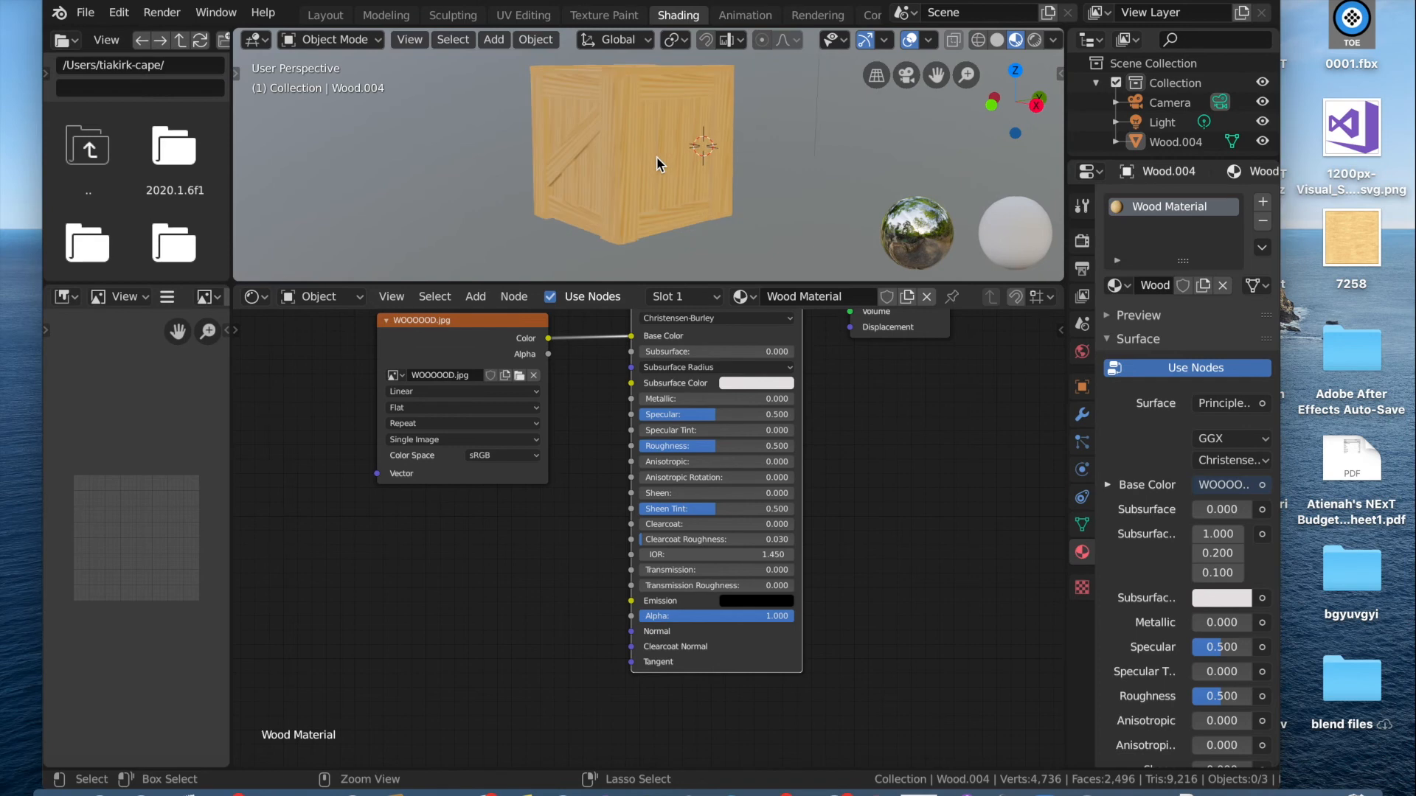
{"action": "scroll", "coordinate": [656, 156], "scroll_direction": "up", "scroll_amount": 8, "text": "ctrl"}
{"action": "scroll", "coordinate": [657, 156], "scroll_direction": "down", "scroll_amount": 8, "text": "ctrl"}
{"action": "scroll", "coordinate": [656, 156], "scroll_direction": "left", "scroll_amount": 8}
{"action": "scroll", "coordinate": [705, 136], "scroll_direction": "up", "scroll_amount": 5, "text": "ctrl"}
{"action": "scroll", "coordinate": [670, 193], "scroll_direction": "down", "scroll_amount": 6, "text": "ctrl"}
{"action": "scroll", "coordinate": [670, 191], "scroll_direction": "left", "scroll_amount": 2}
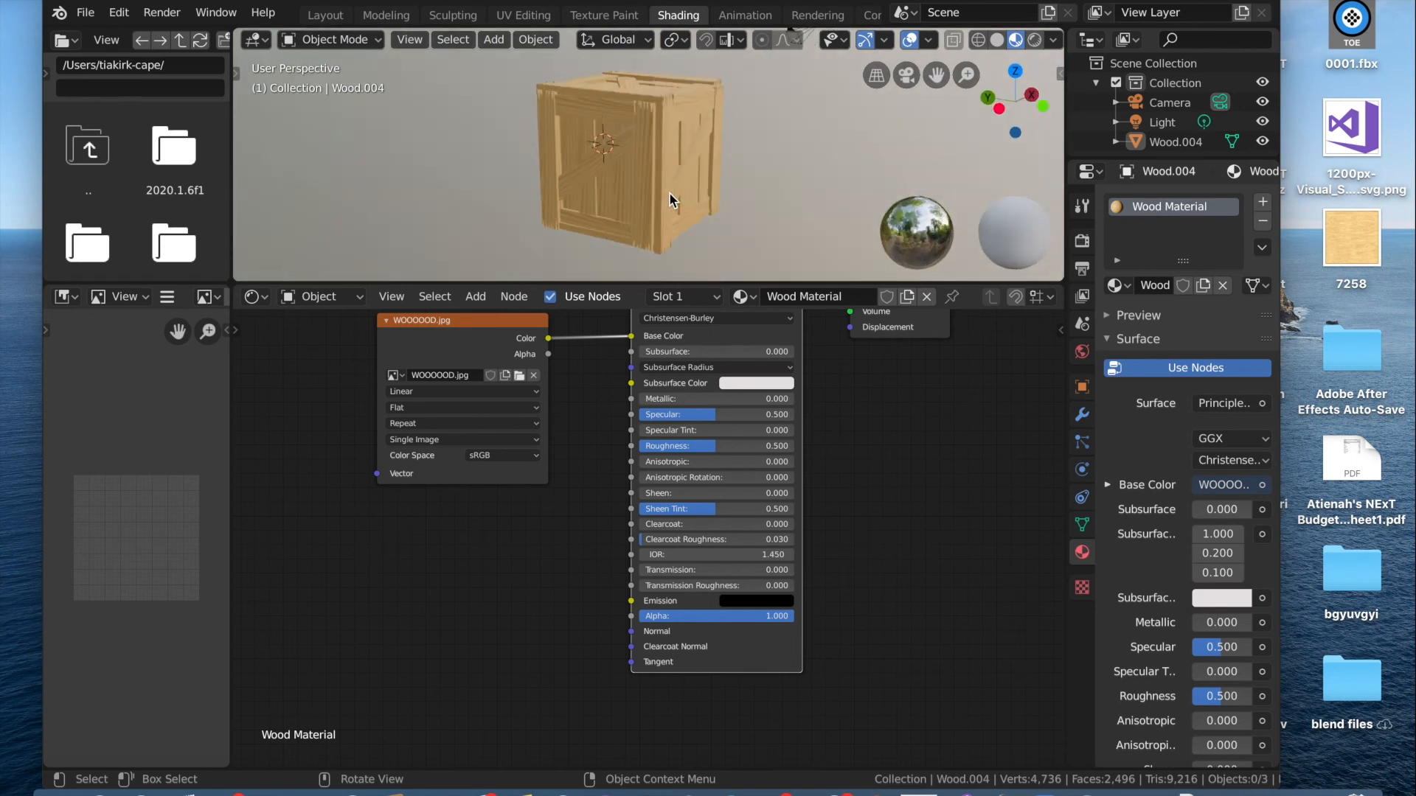
- Return the Image Texture node to 7258.jpg and view the crate from several angles
{"action": "scroll", "coordinate": [669, 192], "scroll_direction": "left", "scroll_amount": 1}
{"action": "left_click", "coordinate": [393, 375]}
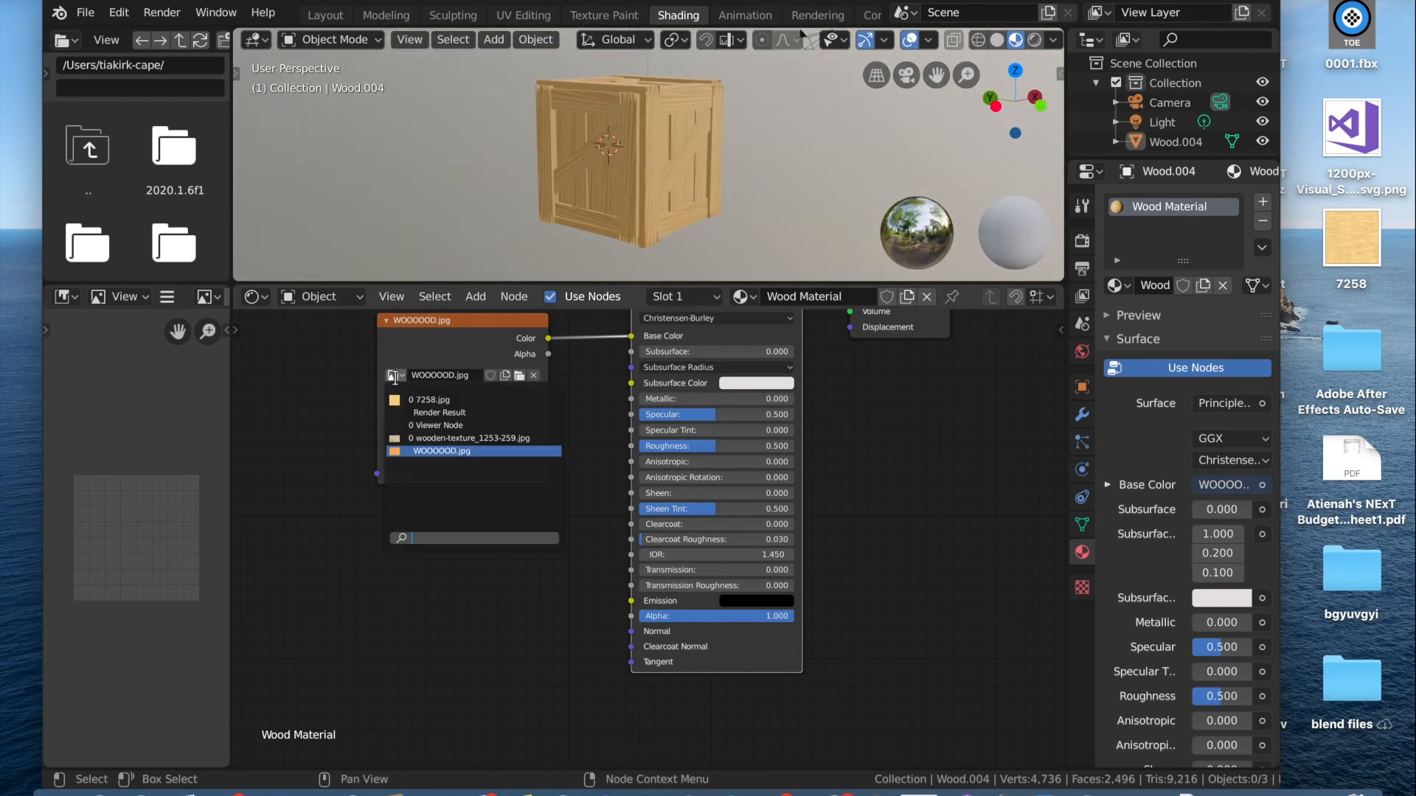
{"action": "left_click", "coordinate": [428, 400]}
{"action": "scroll", "coordinate": [679, 219], "scroll_direction": "left", "scroll_amount": 3}
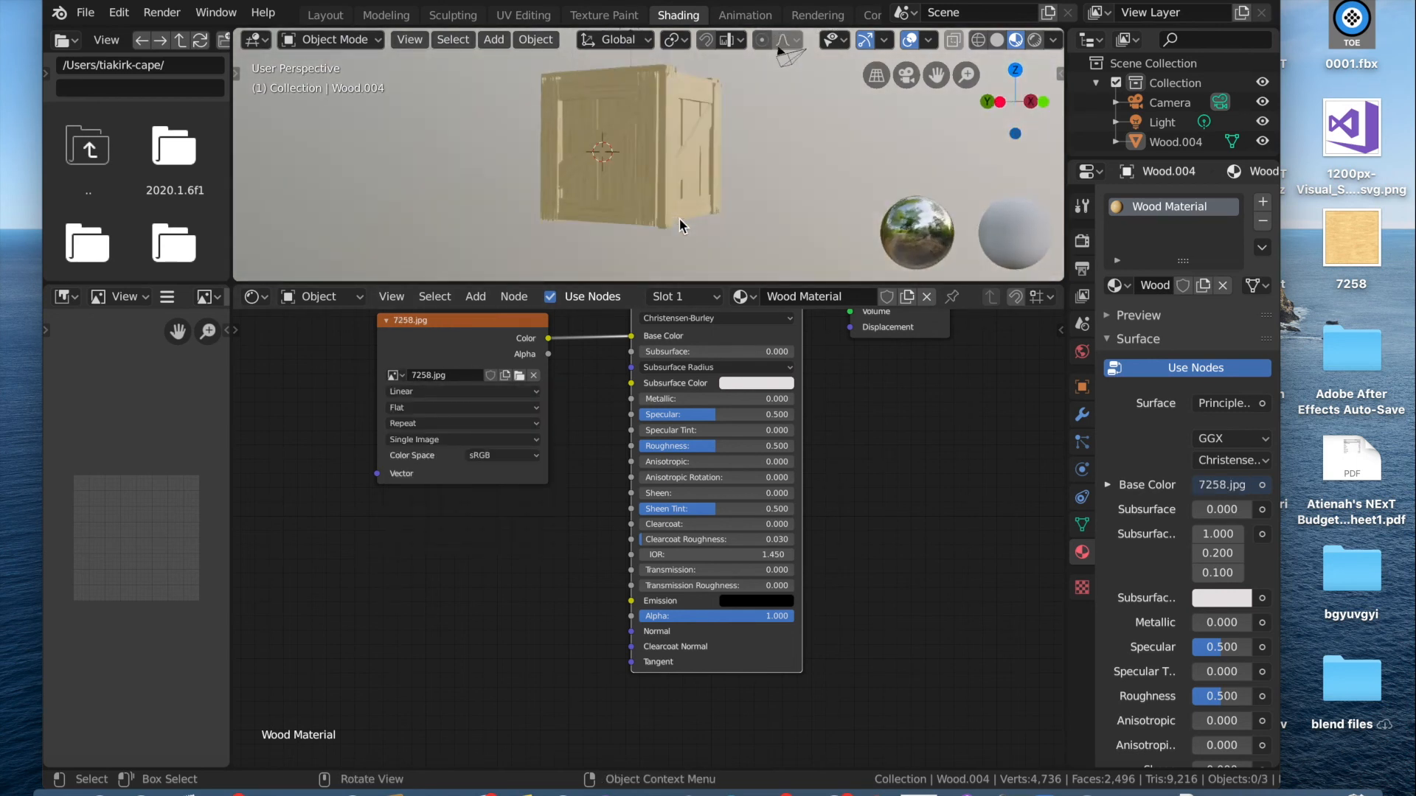
{"action": "scroll", "coordinate": [767, 195], "scroll_direction": "right", "scroll_amount": 3}
{"action": "scroll", "coordinate": [730, 184], "scroll_direction": "up", "scroll_amount": 5}
{"action": "scroll", "coordinate": [702, 188], "scroll_direction": "down", "scroll_amount": 3}
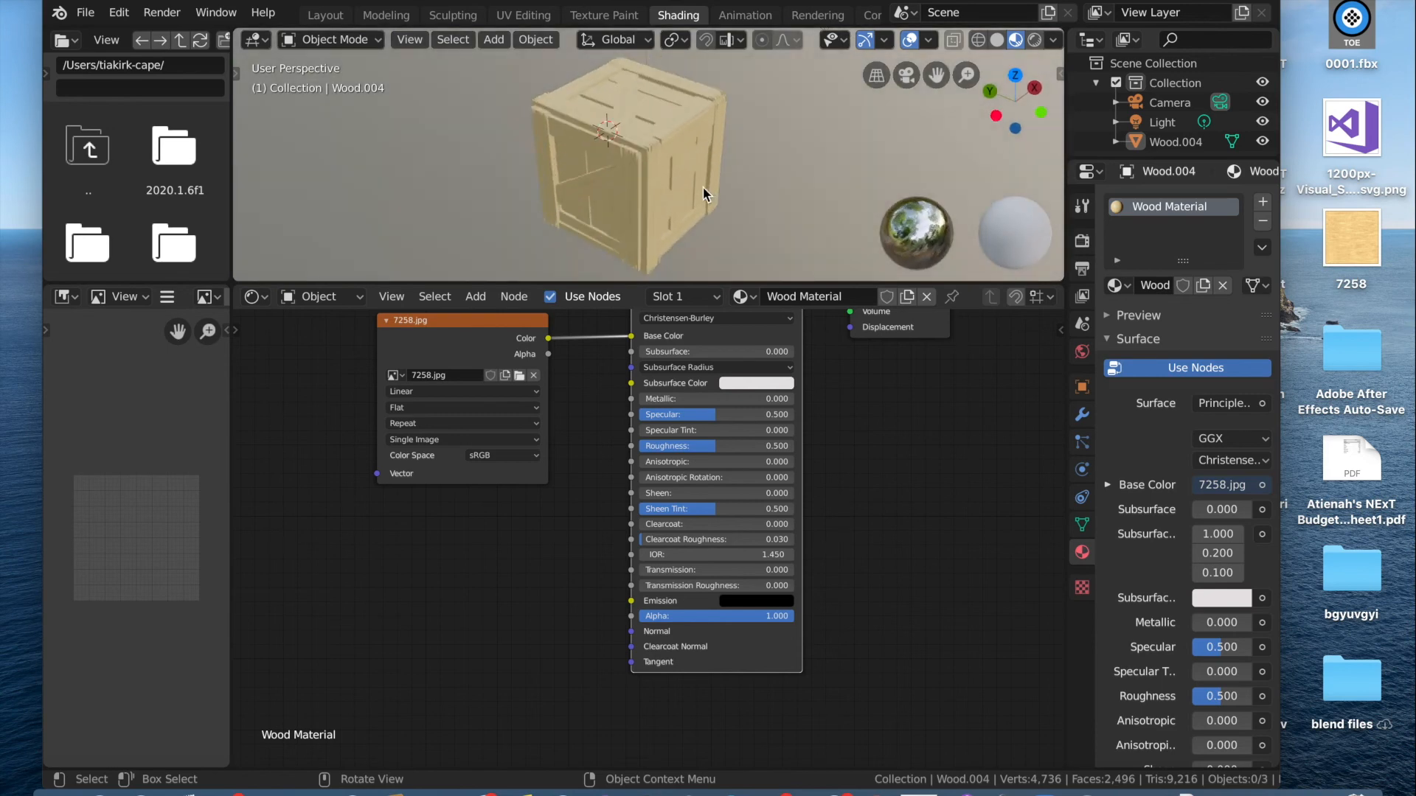
- Switch to the Layout workspace in full screen and show one viewport in Rendered shading
{"action": "left_click", "coordinate": [330, 16]}
{"action": "key", "text": "ctrl+super+f"}
{"action": "scroll", "coordinate": [431, 521], "scroll_direction": "down", "scroll_amount": 2}
{"action": "key", "text": "z"}
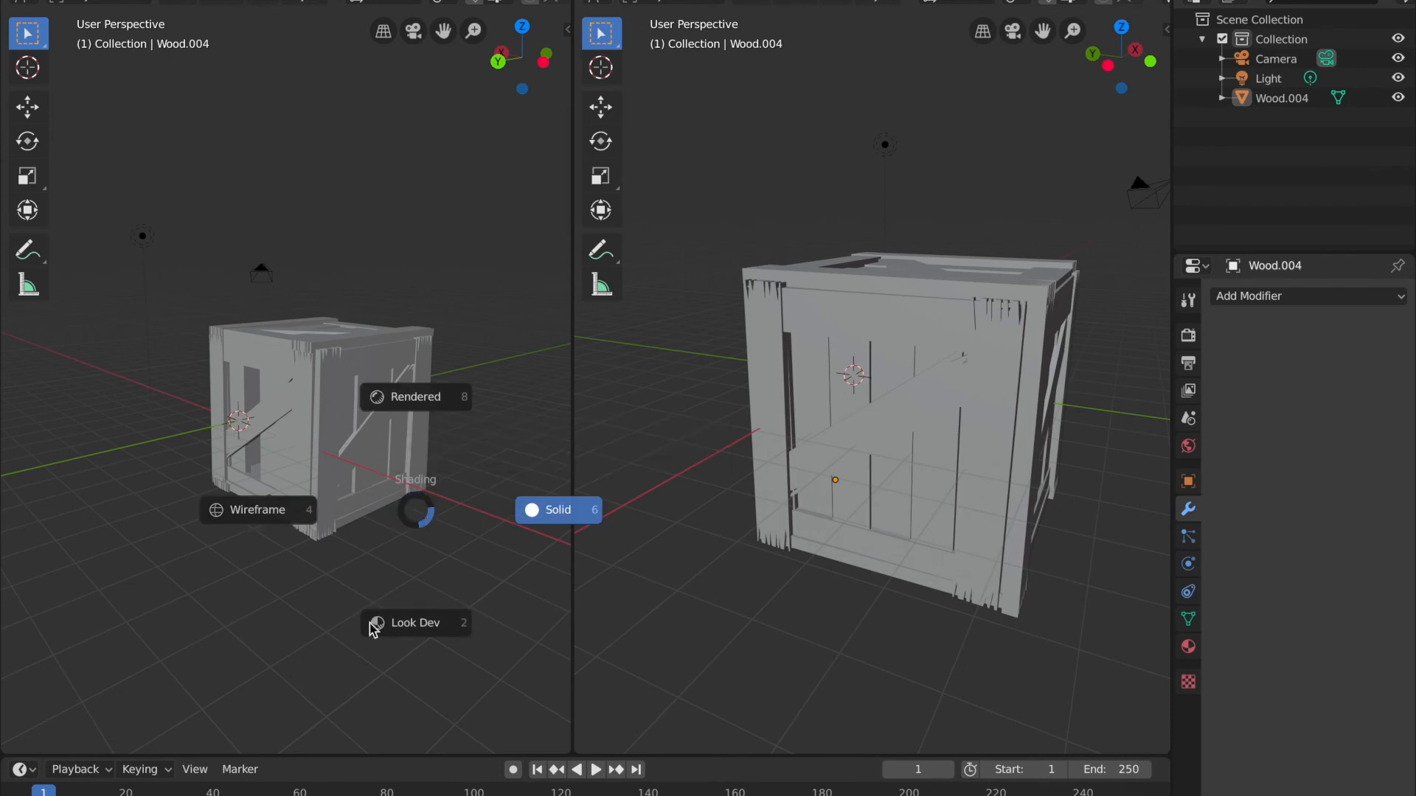
{"action": "left_click", "coordinate": [431, 407]}
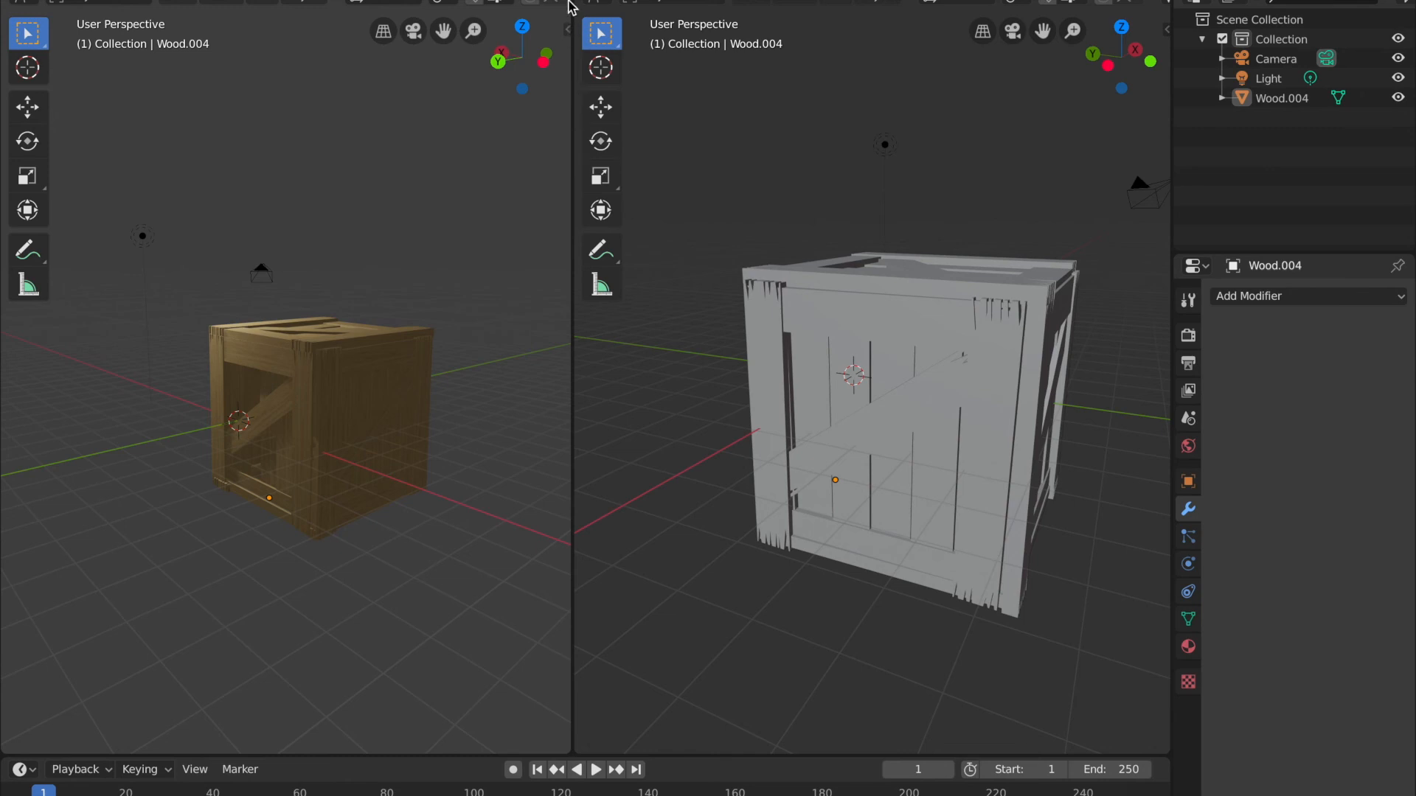
- Merge the two 3D viewports into one and return the crate view to Solid shading
{"action": "left_click_drag", "start_coordinate": [573, 1], "coordinate": [755, 5]}
{"action": "middle_click_drag", "start_coordinate": [749, 253], "coordinate": [758, 409]}
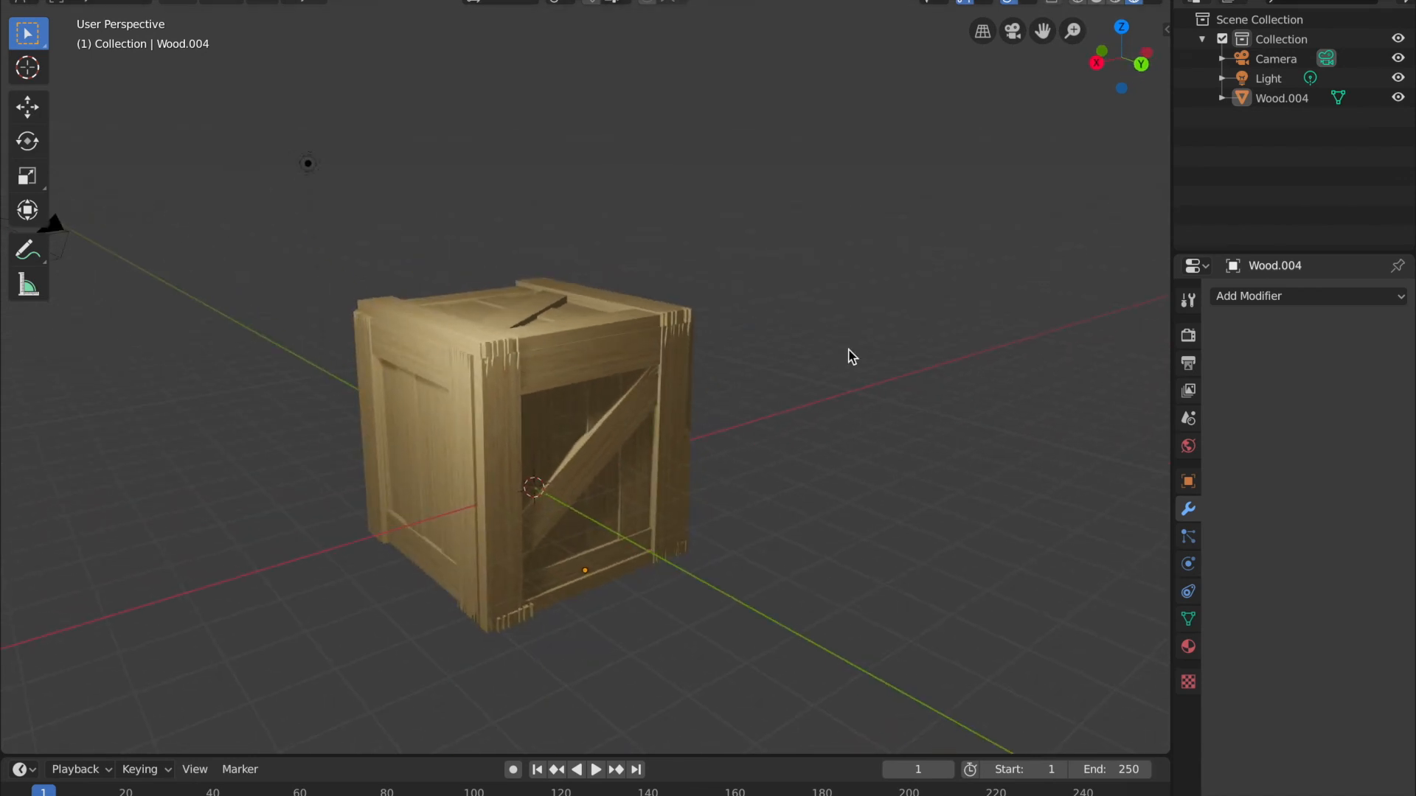
{"action": "middle_click_drag", "start_coordinate": [786, 431], "coordinate": [786, 431]}
{"action": "key", "text": "z"}
{"action": "left_click", "coordinate": [923, 438]}
{"action": "key", "text": "ctrl+Left"}
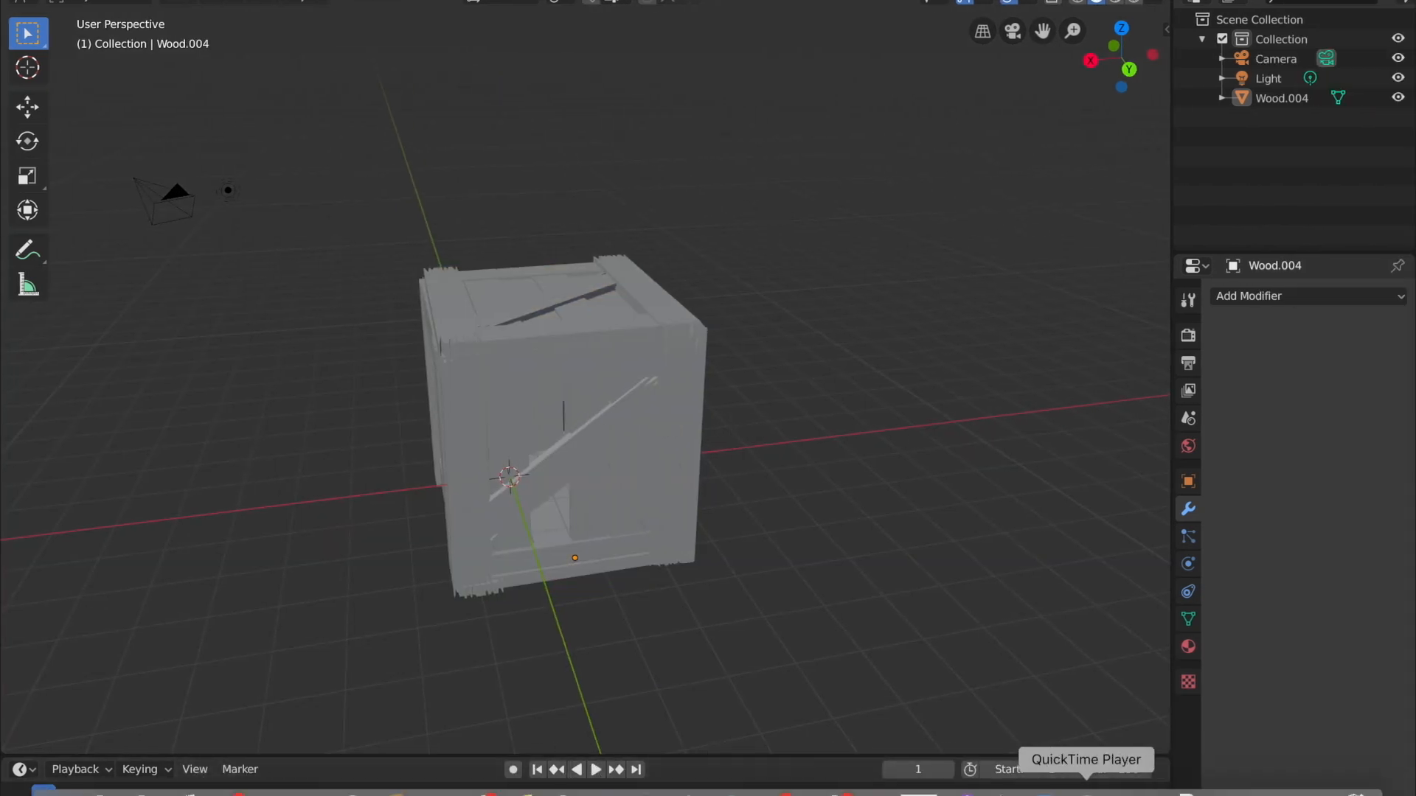
- Add a cylinder mesh to the scene at the 3D cursor
{"action": "middle_click_drag", "start_coordinate": [679, 414], "coordinate": [678, 414]}
{"action": "key", "text": "shift+a"}
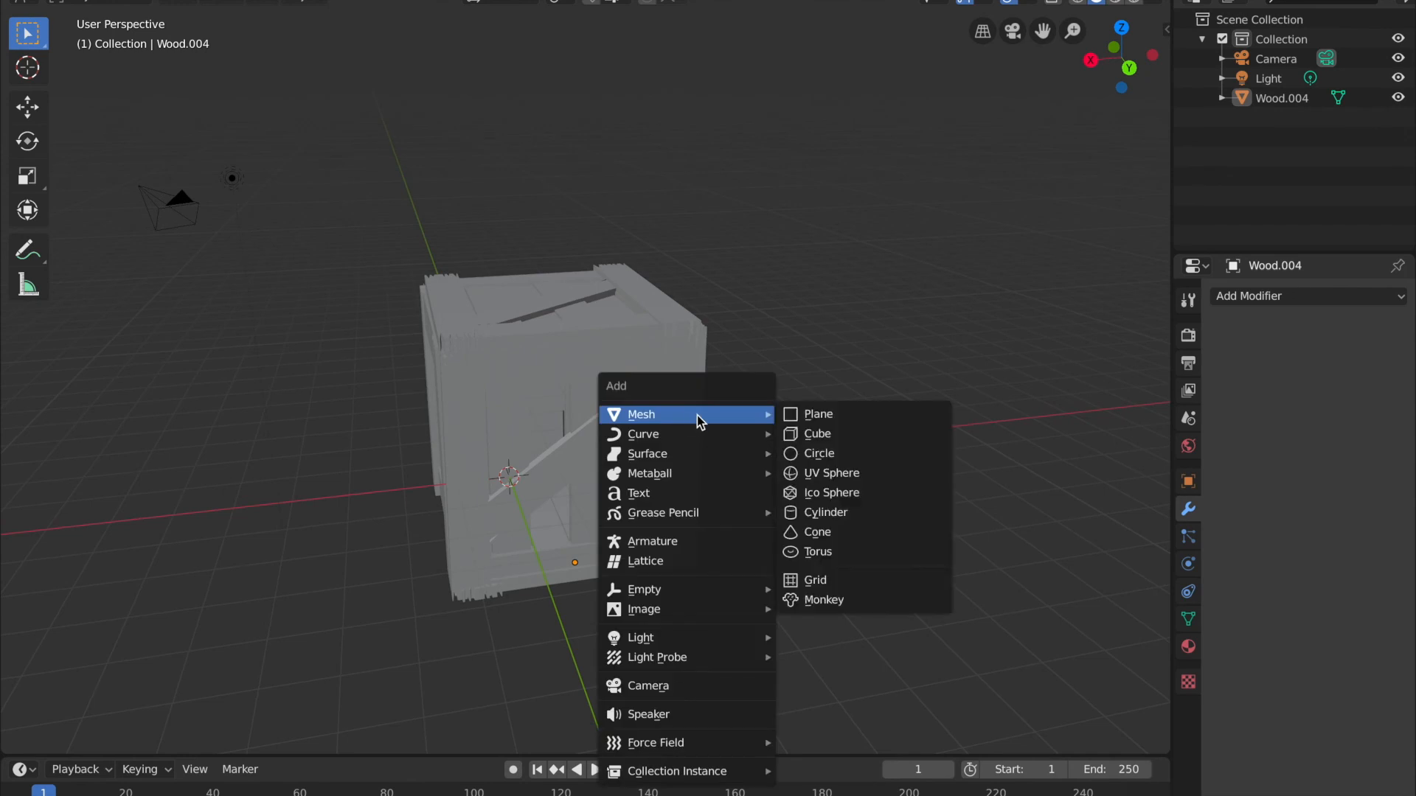
{"action": "left_click", "coordinate": [462, 569]}
{"action": "key", "text": "shift+a"}
{"action": "mouse_move", "coordinate": [504, 469]}
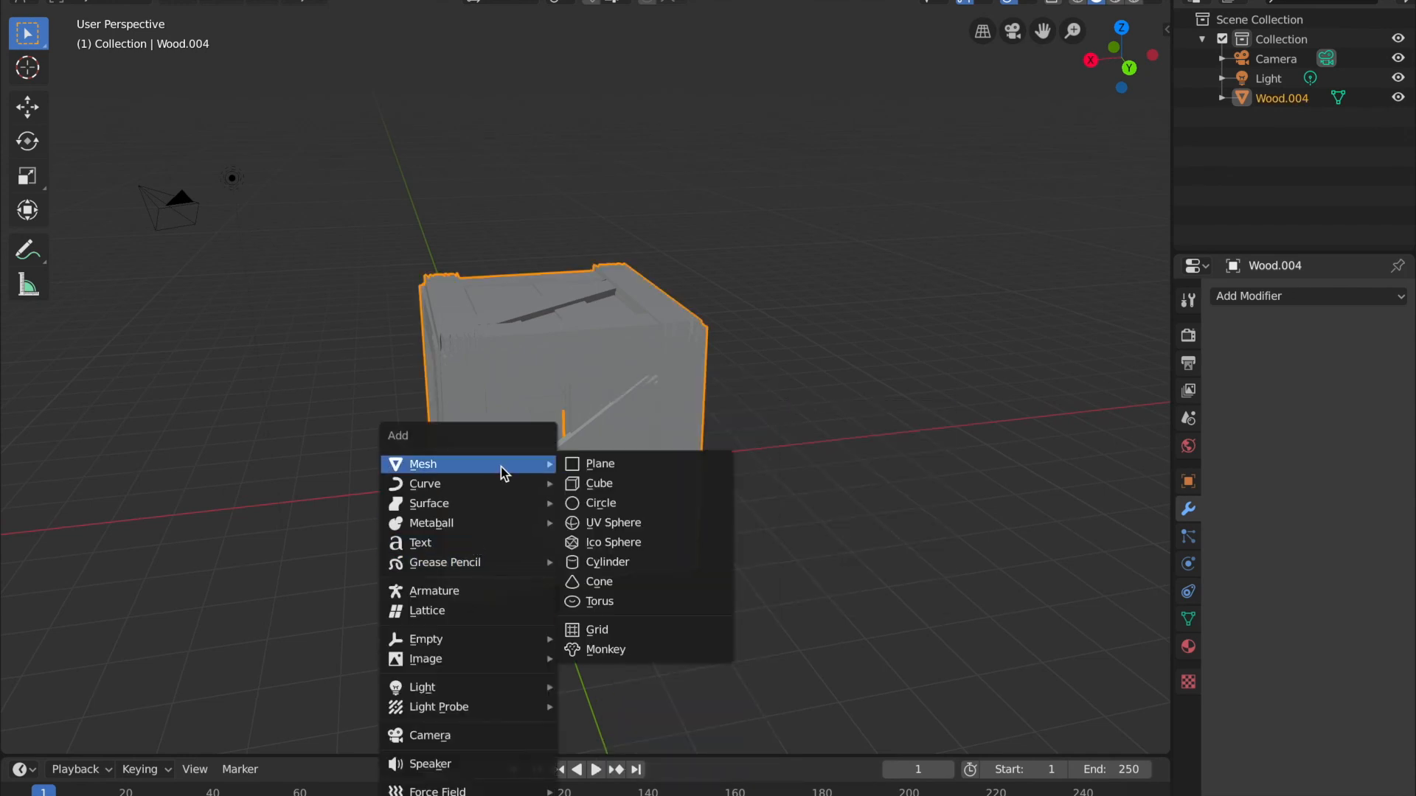
{"action": "left_click", "coordinate": [601, 560]}
{"action": "middle_click_drag", "start_coordinate": [634, 448], "coordinate": [634, 447]}
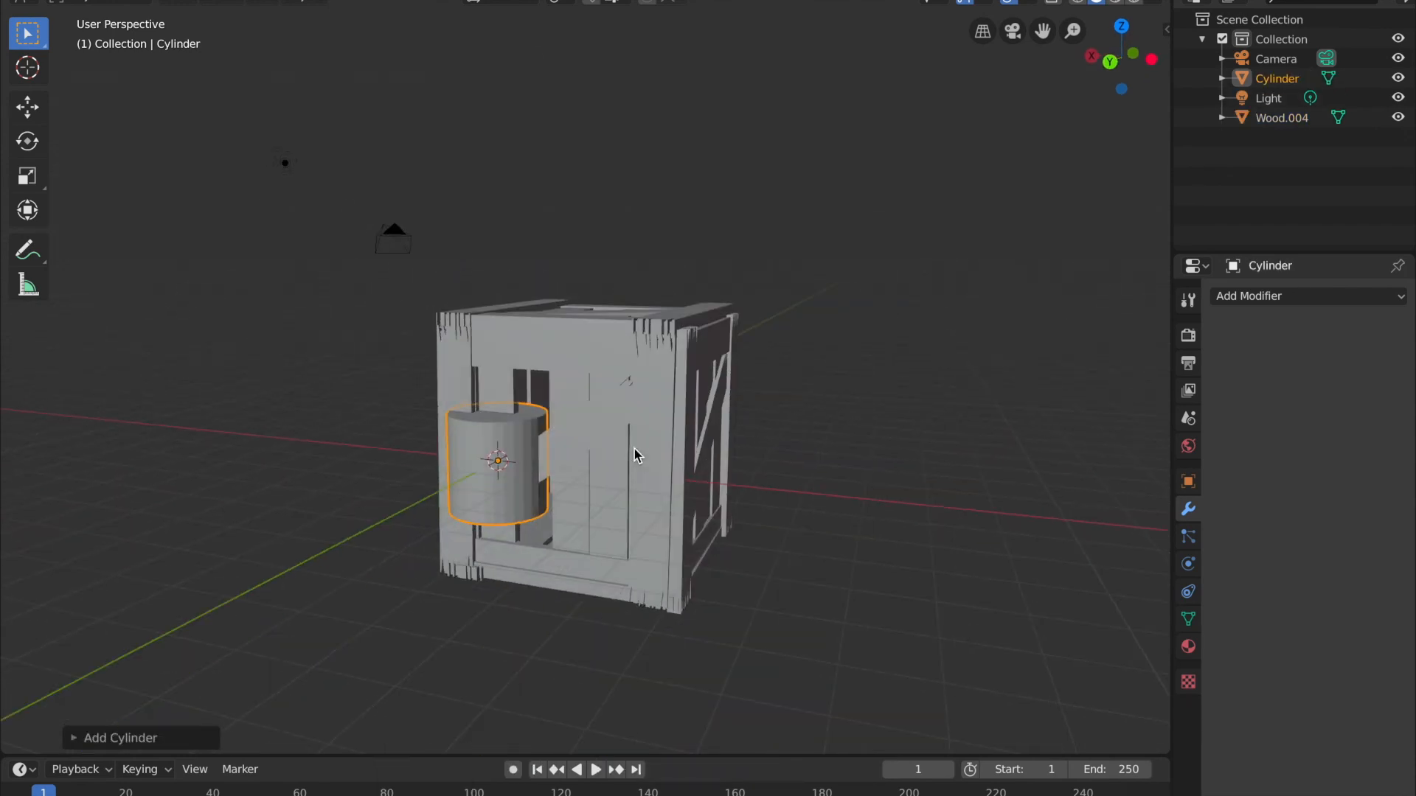
- Rotate the cylinder 90 degrees about Y and 90 degrees about Z so its round end faces outward
{"action": "type", "text": "ry90"}
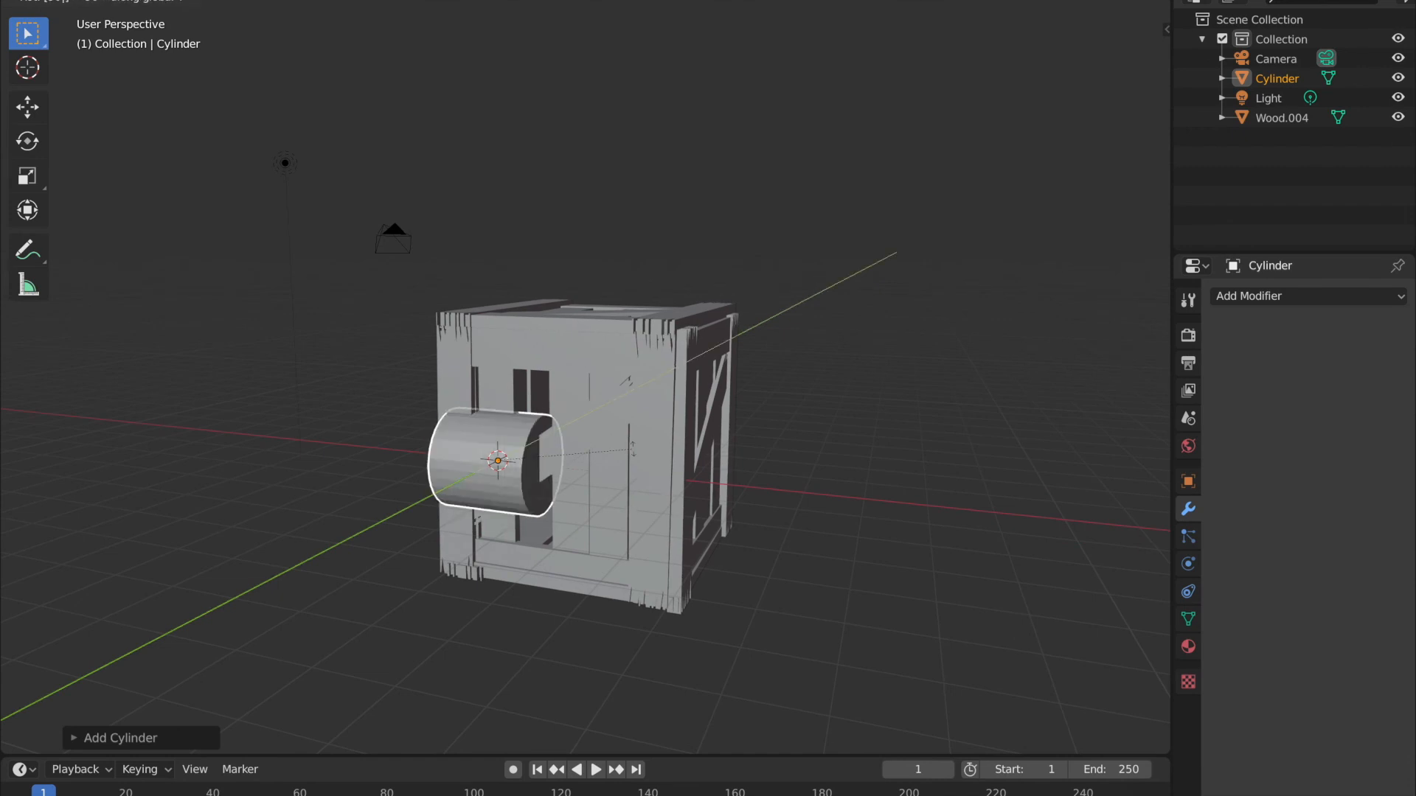
{"action": "key", "text": "Return"}
{"action": "type", "text": "rz90"}
{"action": "key", "text": "Return"}
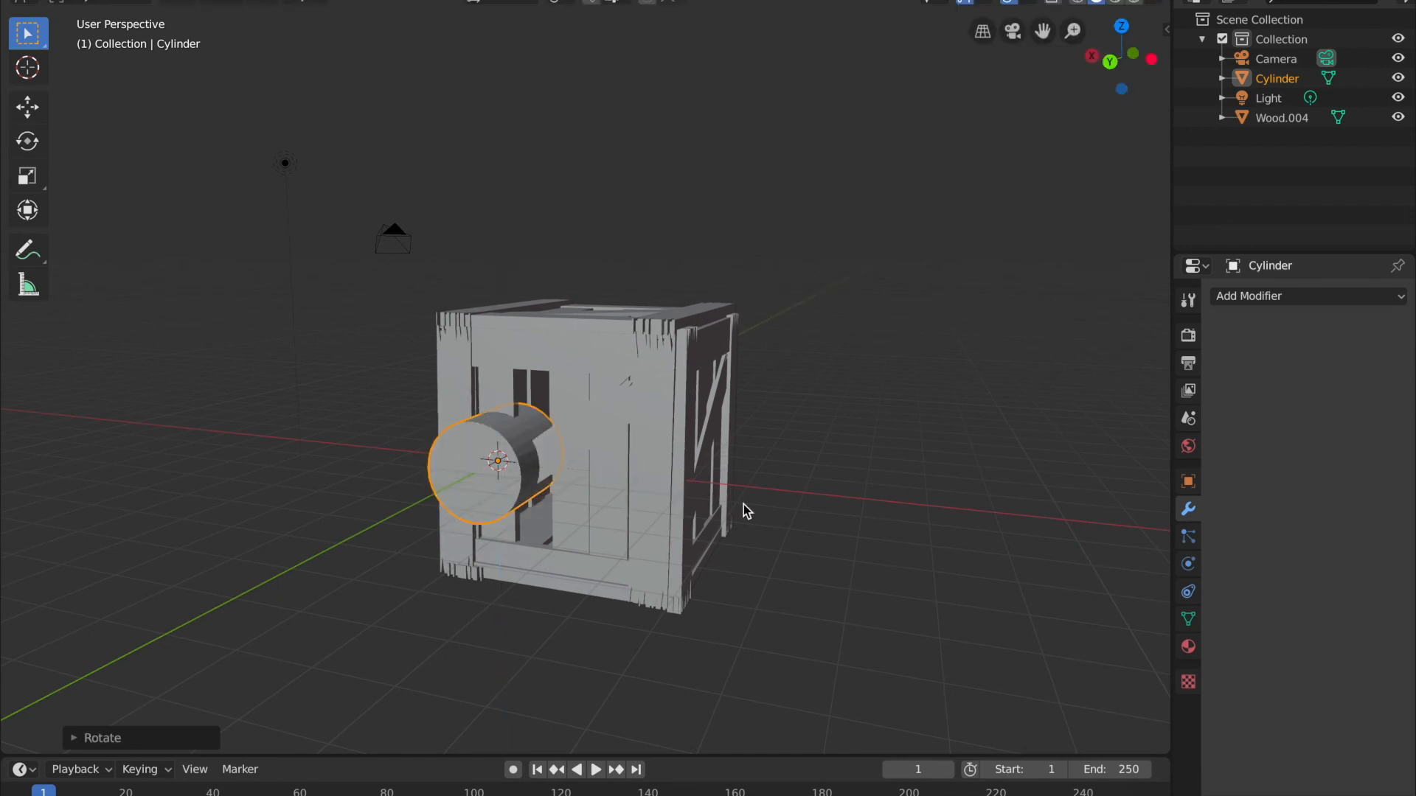
- Move the cylinder along the Y axis, out in front of the crate
{"action": "middle_click_drag", "start_coordinate": [679, 534], "coordinate": [649, 594]}
{"action": "key", "text": "g"}
{"action": "key", "text": "y"}
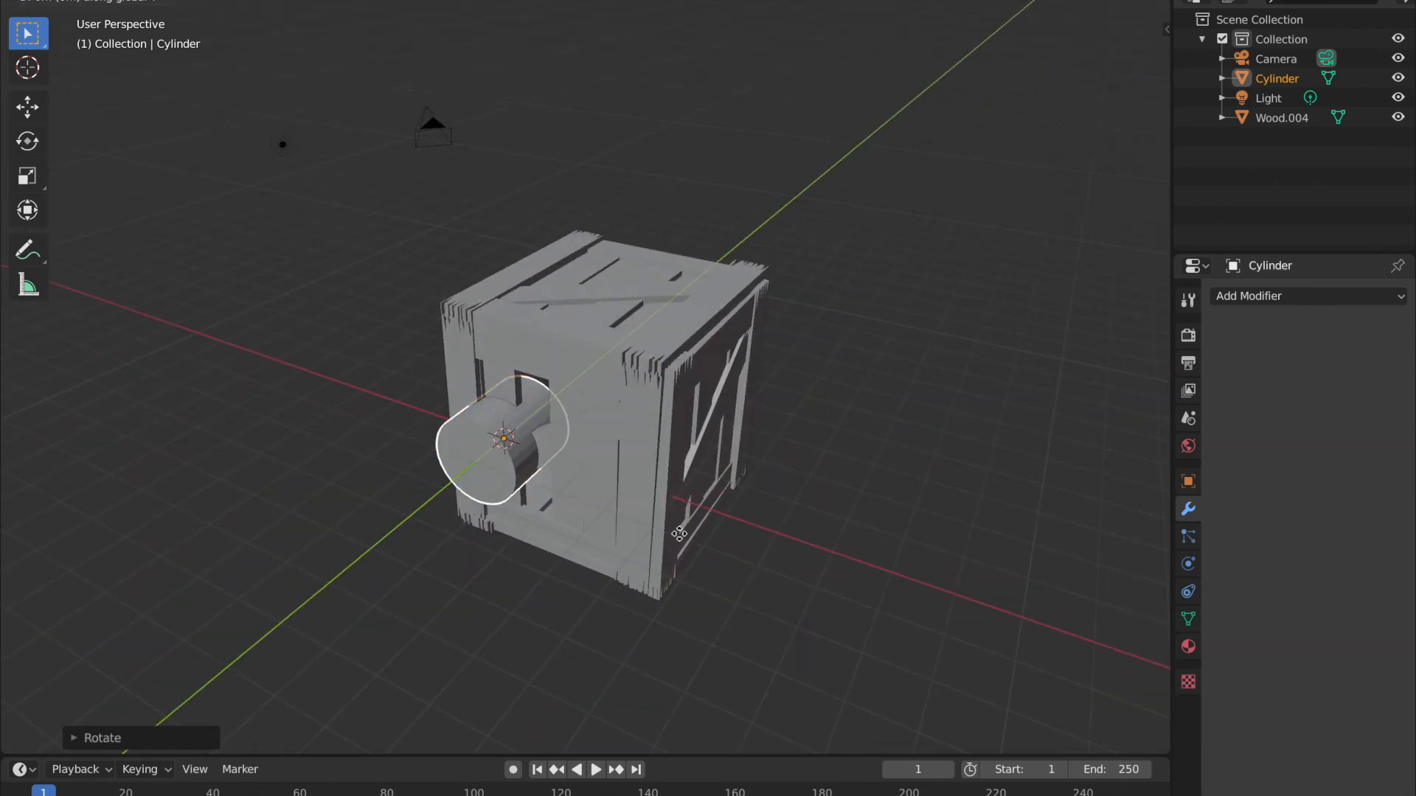
{"action": "left_click", "coordinate": [550, 642]}
{"action": "middle_click_drag", "start_coordinate": [550, 642], "coordinate": [641, 645]}
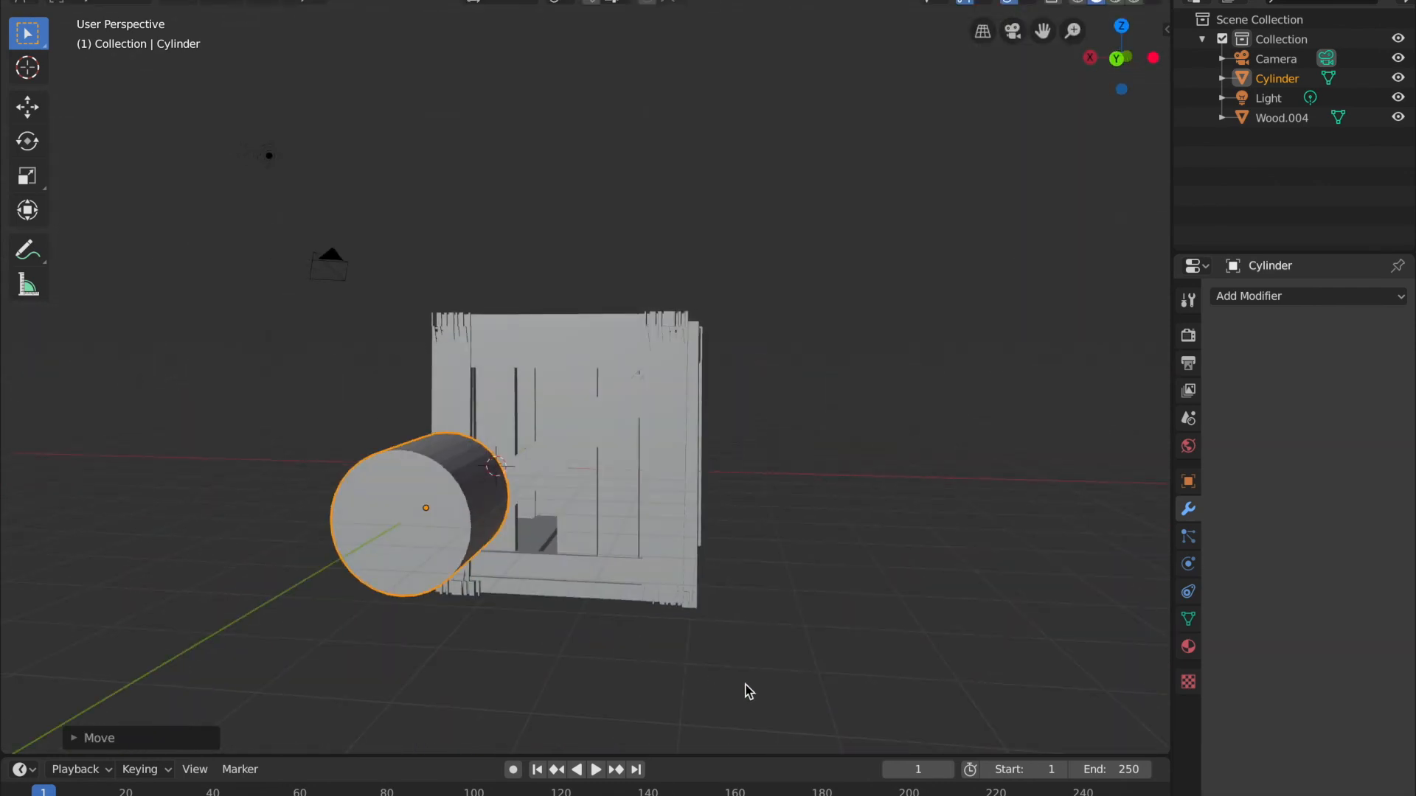
- Scale the cylinder down and flatten it into a small, thin disc
{"action": "key", "text": "s"}
{"action": "left_click", "coordinate": [528, 584]}
{"action": "middle_click_drag", "start_coordinate": [528, 585], "coordinate": [528, 588]}
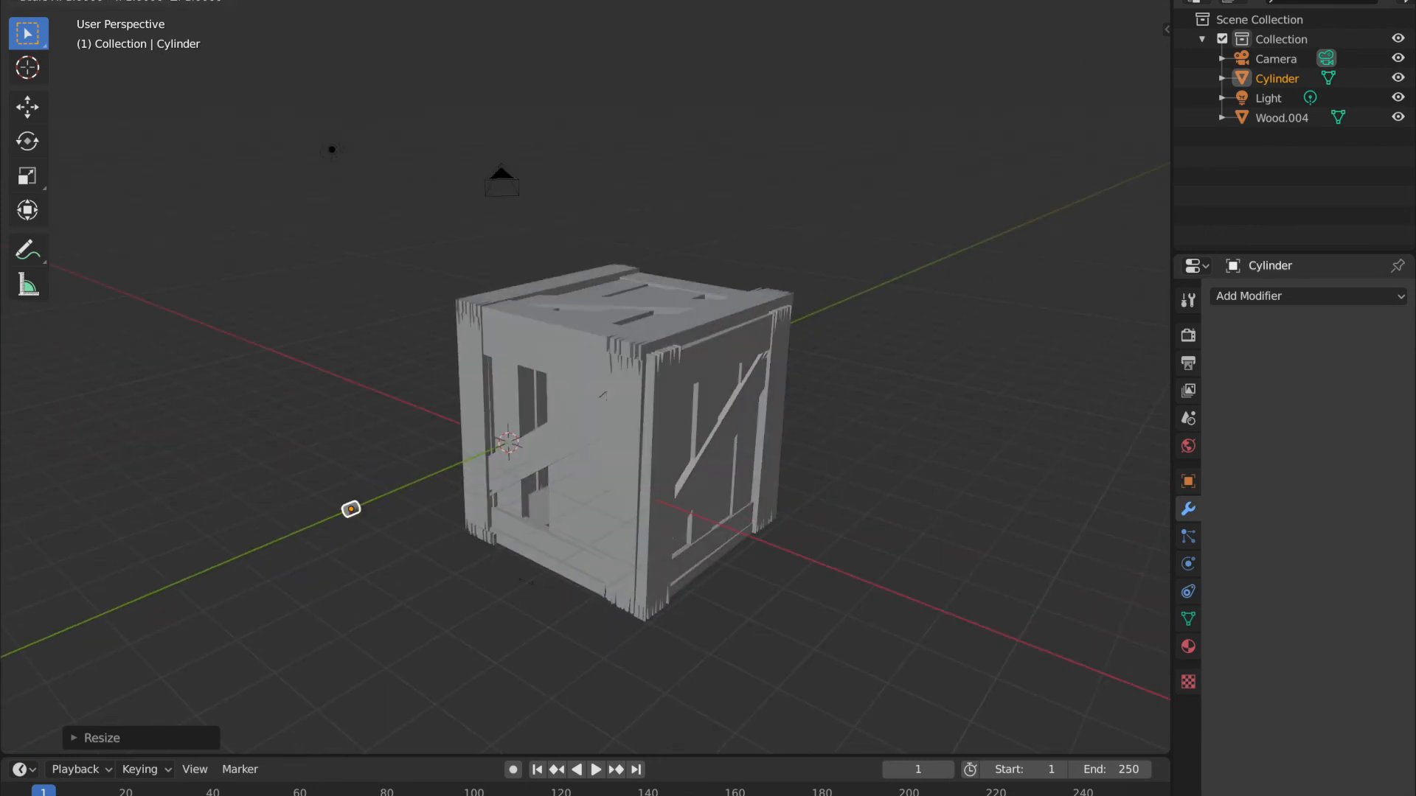
{"action": "left_click", "coordinate": [487, 547]}
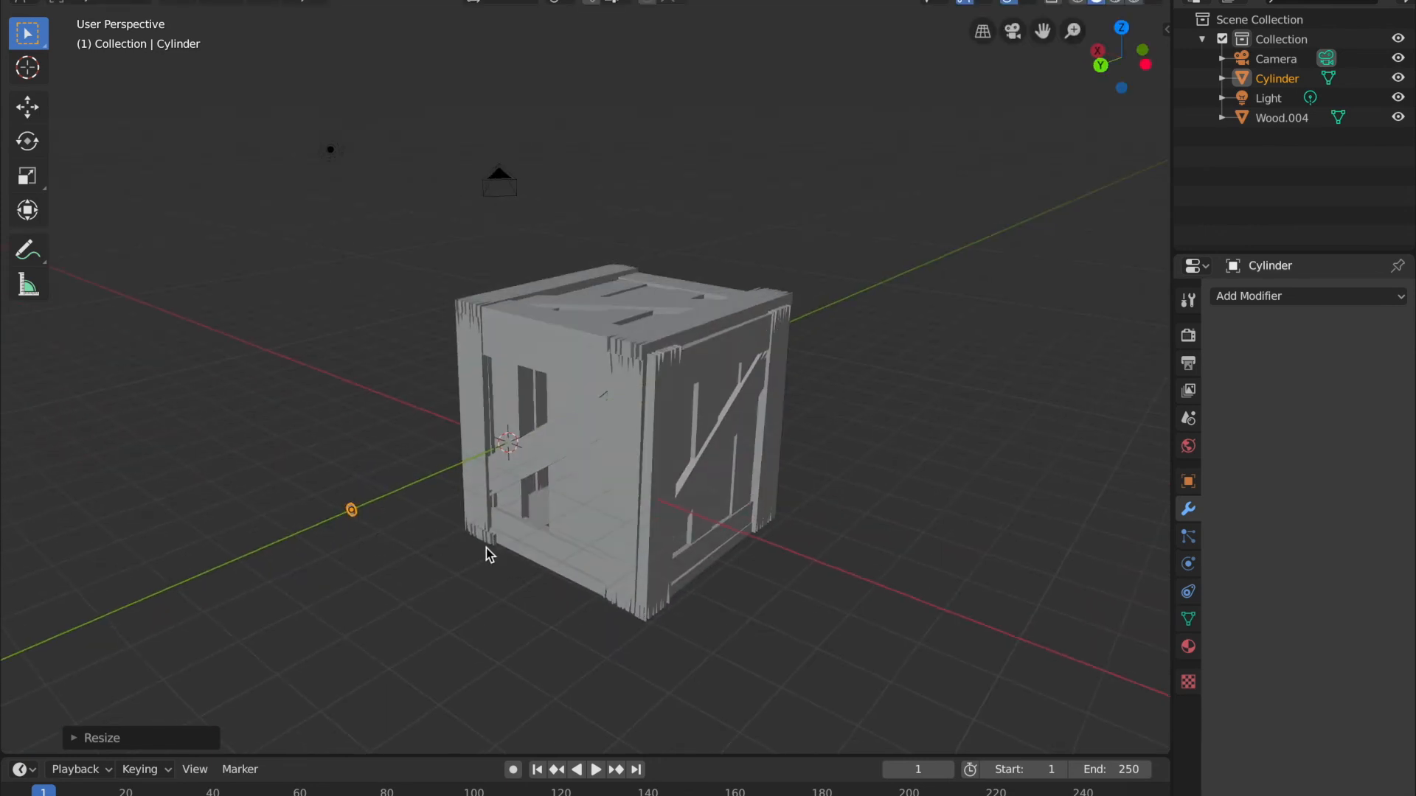
- In the back orthographic view, place the disc near the crate face's upper corner and check its position from the side
{"action": "middle_click_drag", "start_coordinate": [487, 547], "coordinate": [575, 528]}
{"action": "left_click", "coordinate": [1119, 63]}
{"action": "key", "text": "g"}
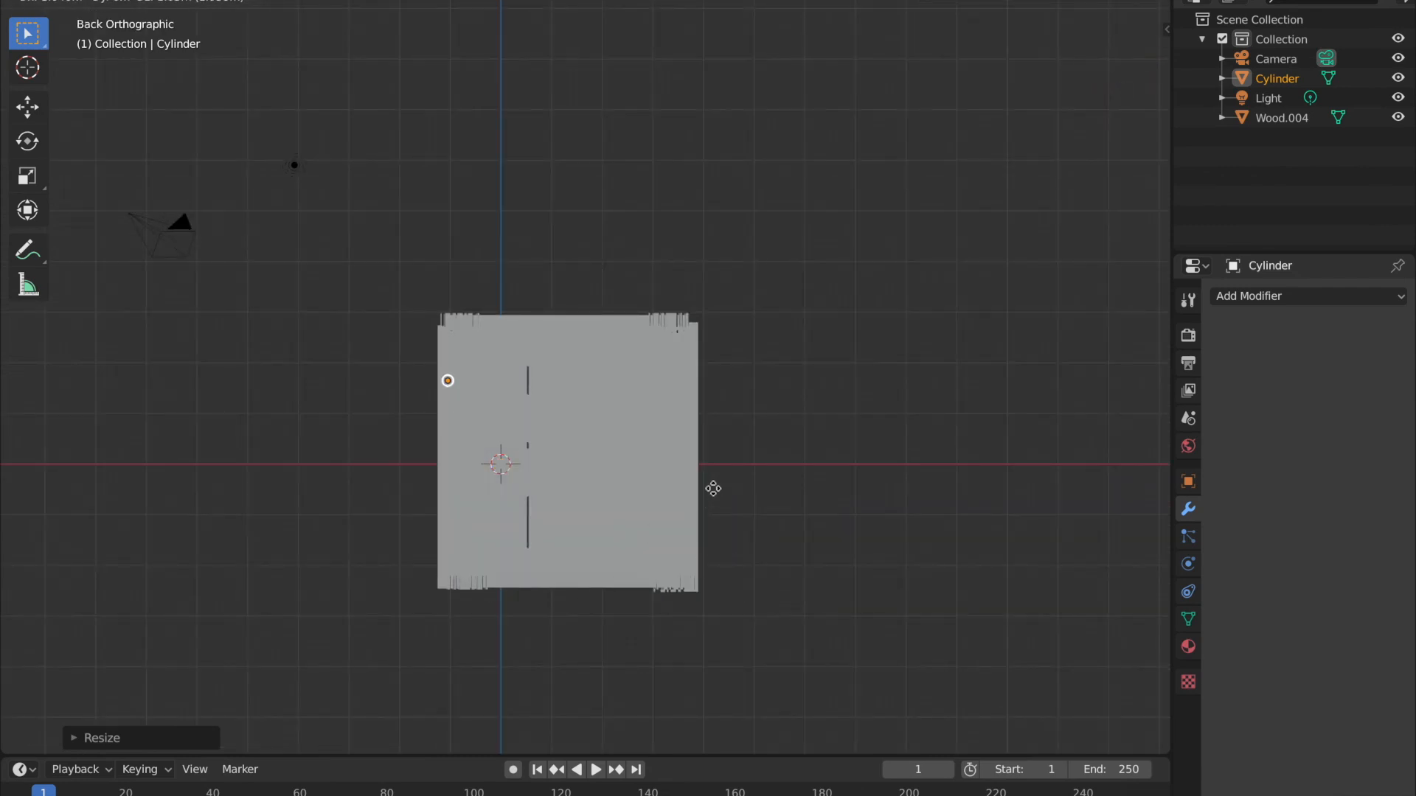
{"action": "left_click", "coordinate": [714, 459]}
{"action": "scroll", "coordinate": [649, 441], "scroll_direction": "up", "scroll_amount": 3}
{"action": "middle_click_drag", "start_coordinate": [649, 441], "coordinate": [650, 442]}
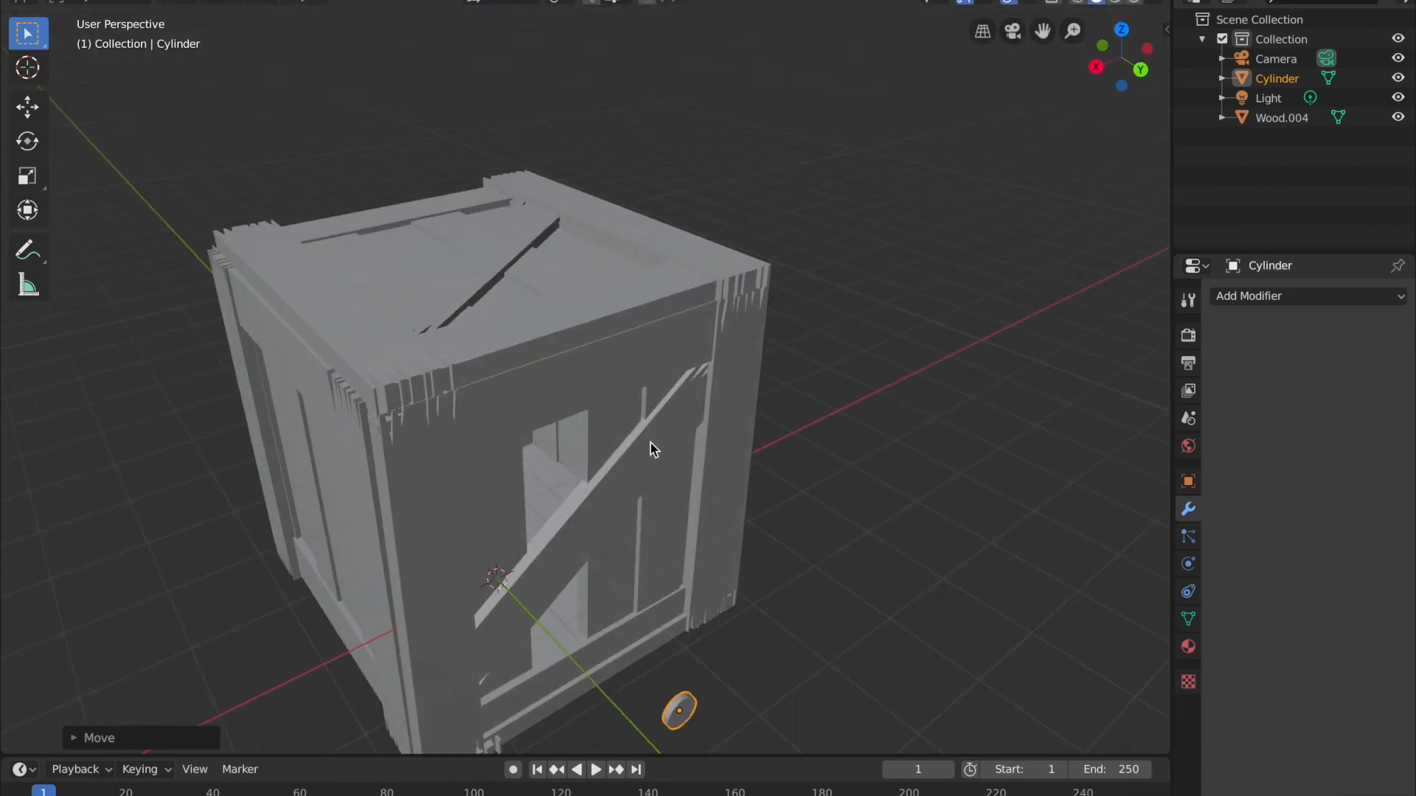
{"action": "left_click", "coordinate": [1099, 67]}
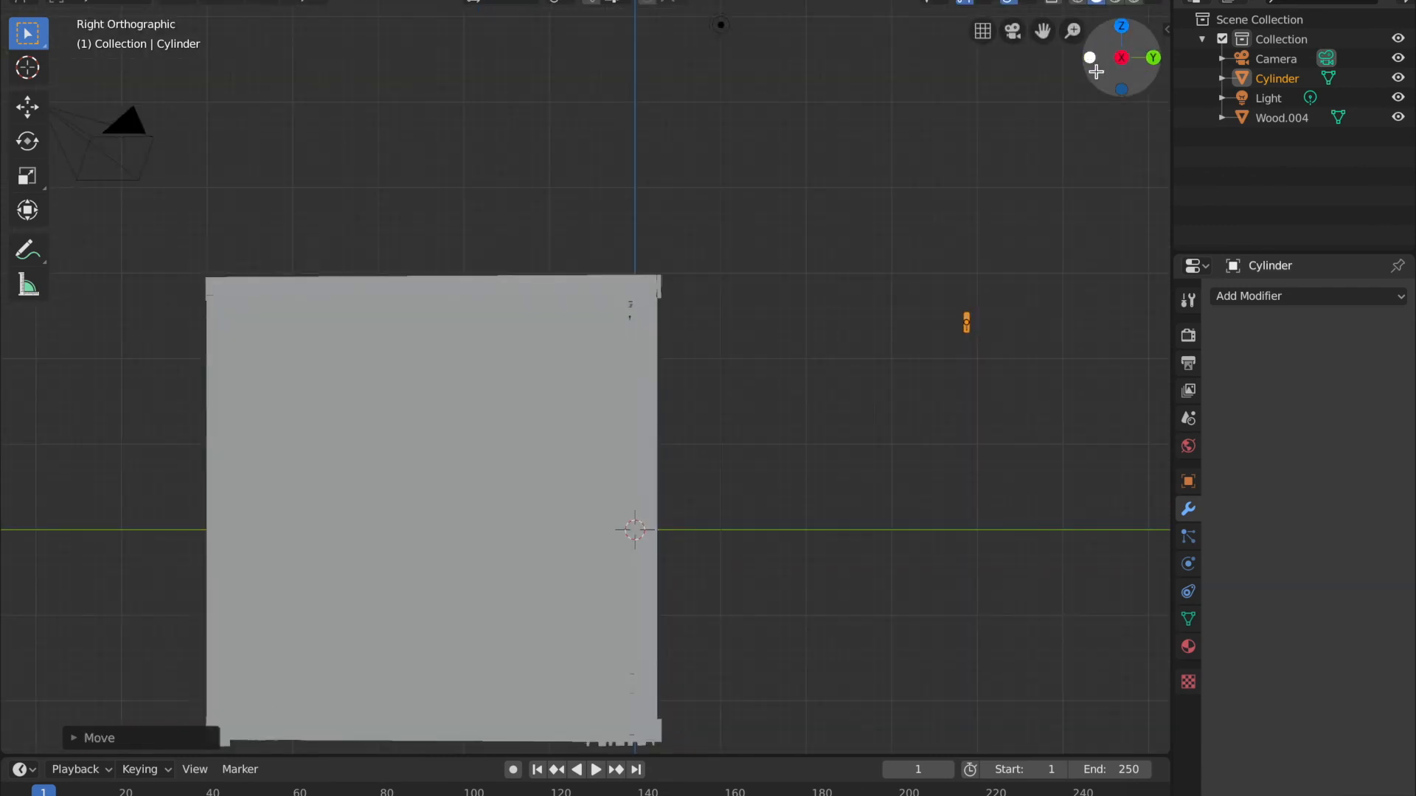
{"action": "left_click", "coordinate": [1154, 57]}
{"action": "middle_click_drag", "start_coordinate": [646, 405], "coordinate": [633, 427]}
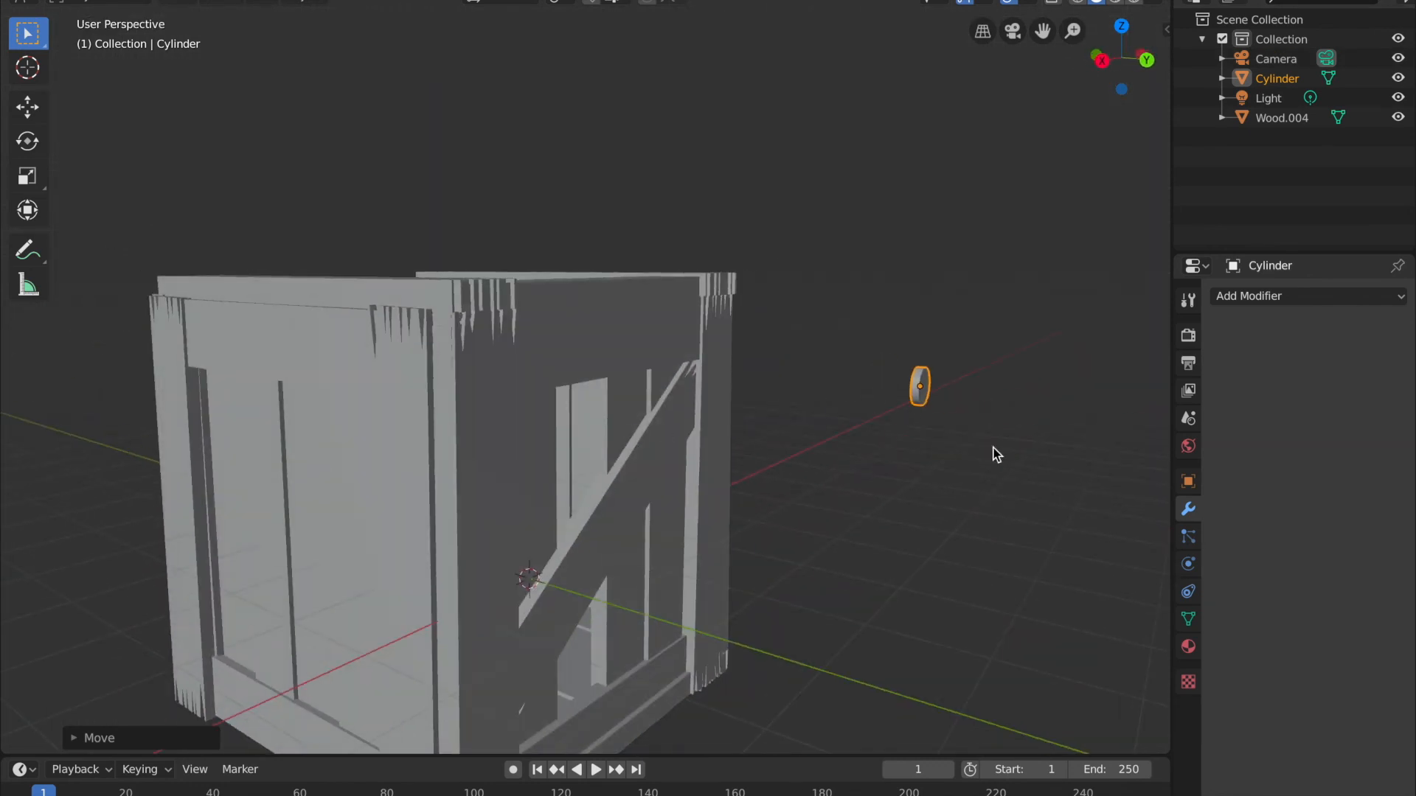
- In the Shading workspace, create a new material for the cylinder disc
{"action": "left_click", "coordinate": [921, 389]}
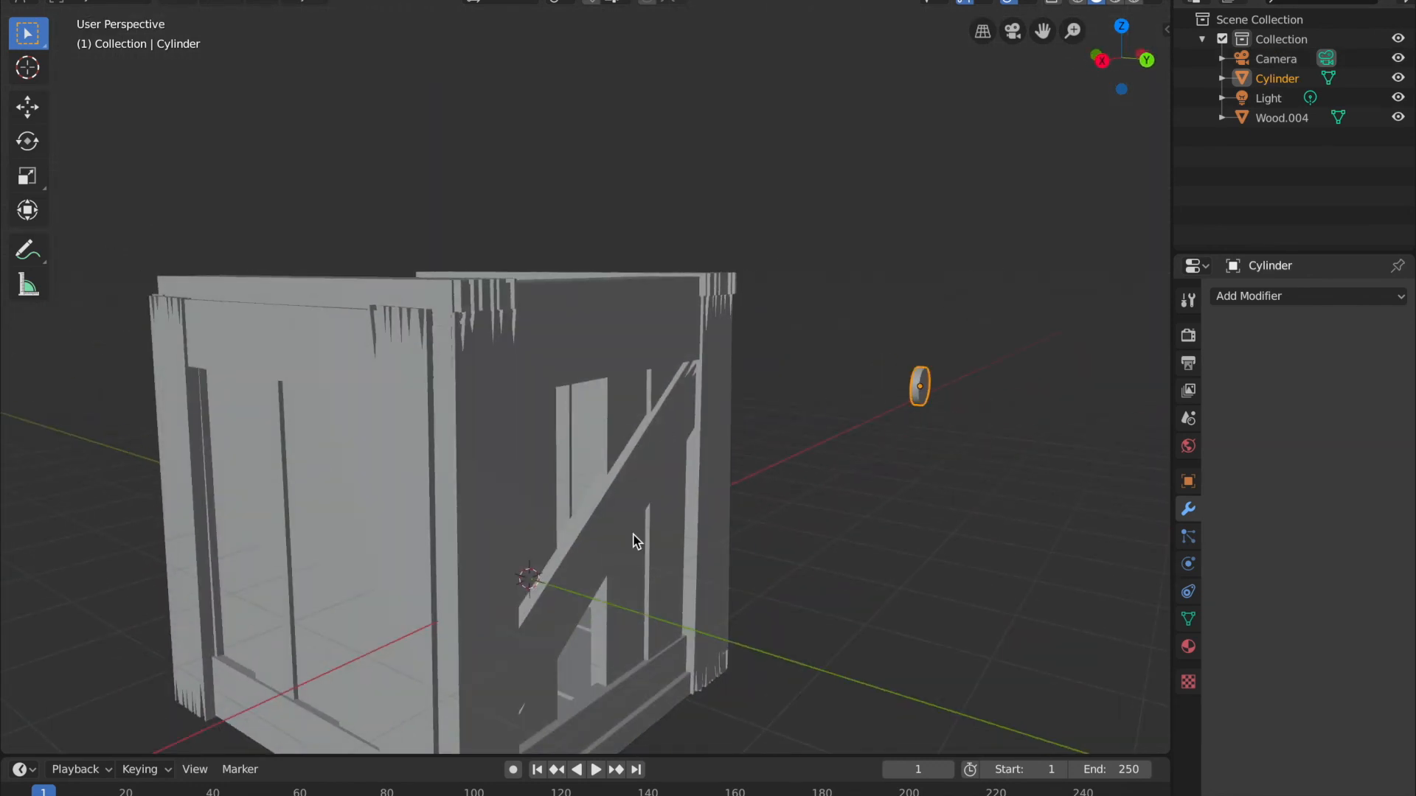
{"action": "key", "text": "z"}
{"action": "left_click", "coordinate": [798, 540]}
{"action": "left_click", "coordinate": [644, 0]}
{"action": "scroll", "coordinate": [643, 127], "scroll_direction": "left", "scroll_amount": 5}
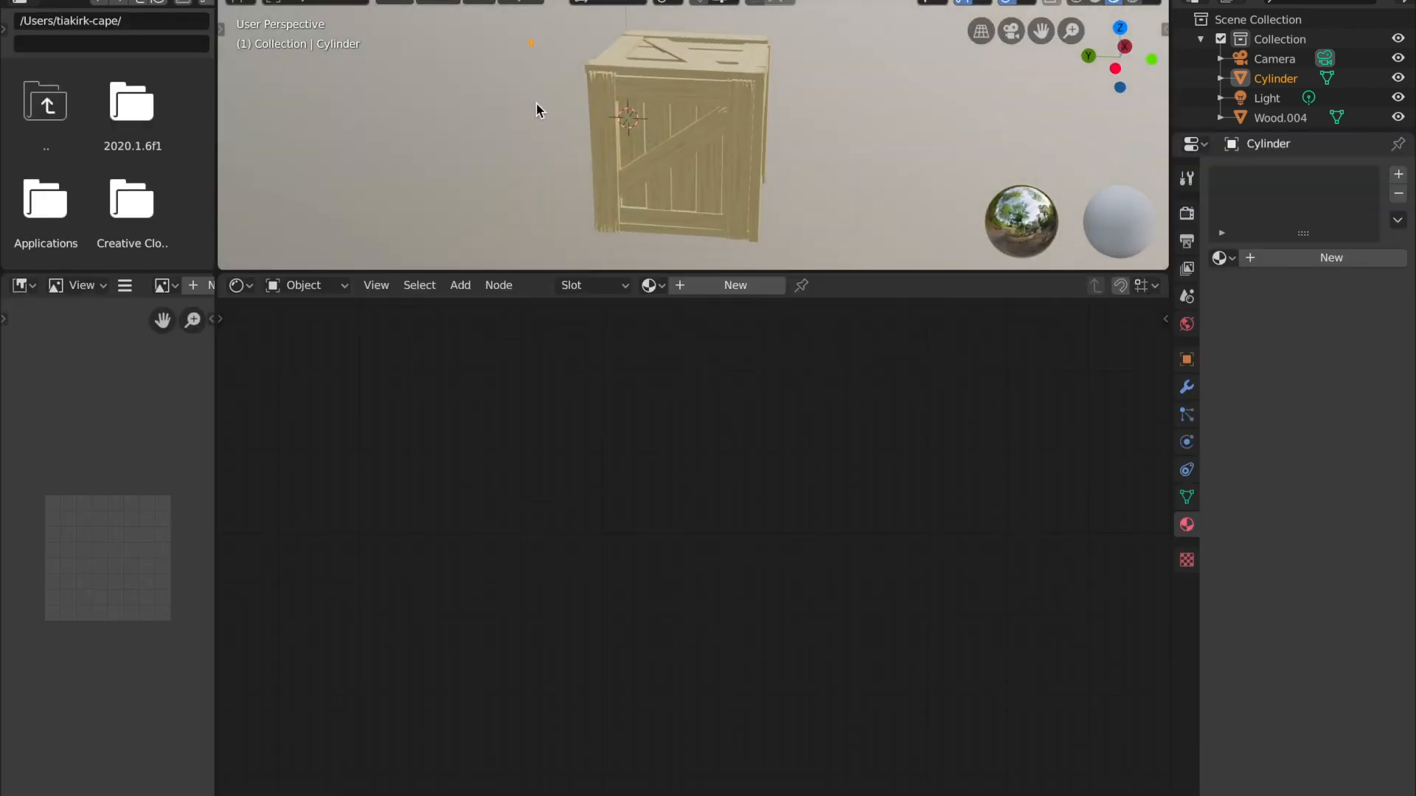
{"action": "scroll", "coordinate": [532, 101], "scroll_direction": "left", "scroll_amount": 5}
{"action": "middle_click_drag", "start_coordinate": [533, 108], "coordinate": [596, 68]}
{"action": "scroll", "coordinate": [595, 63], "scroll_direction": "down", "scroll_amount": 5}
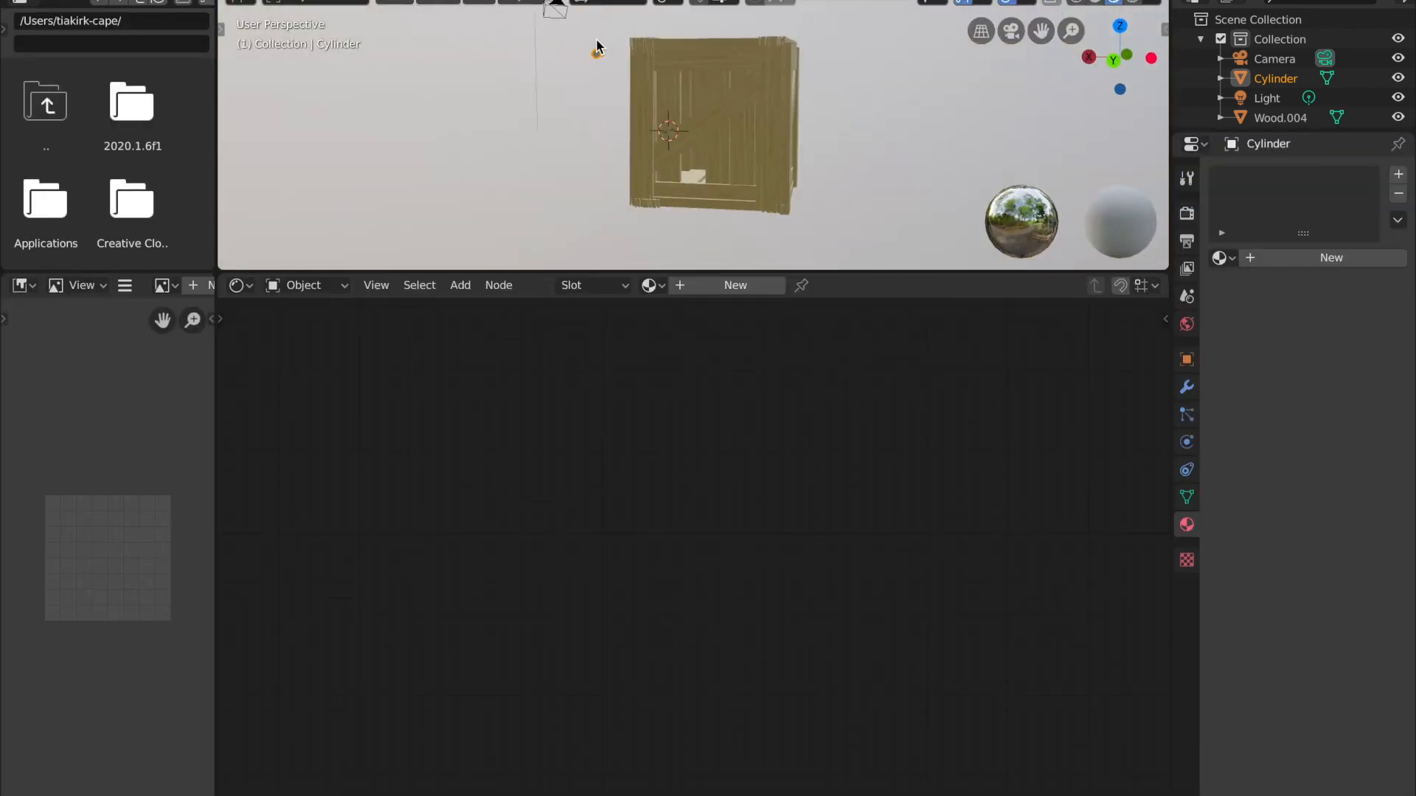
{"action": "left_click", "coordinate": [701, 284]}
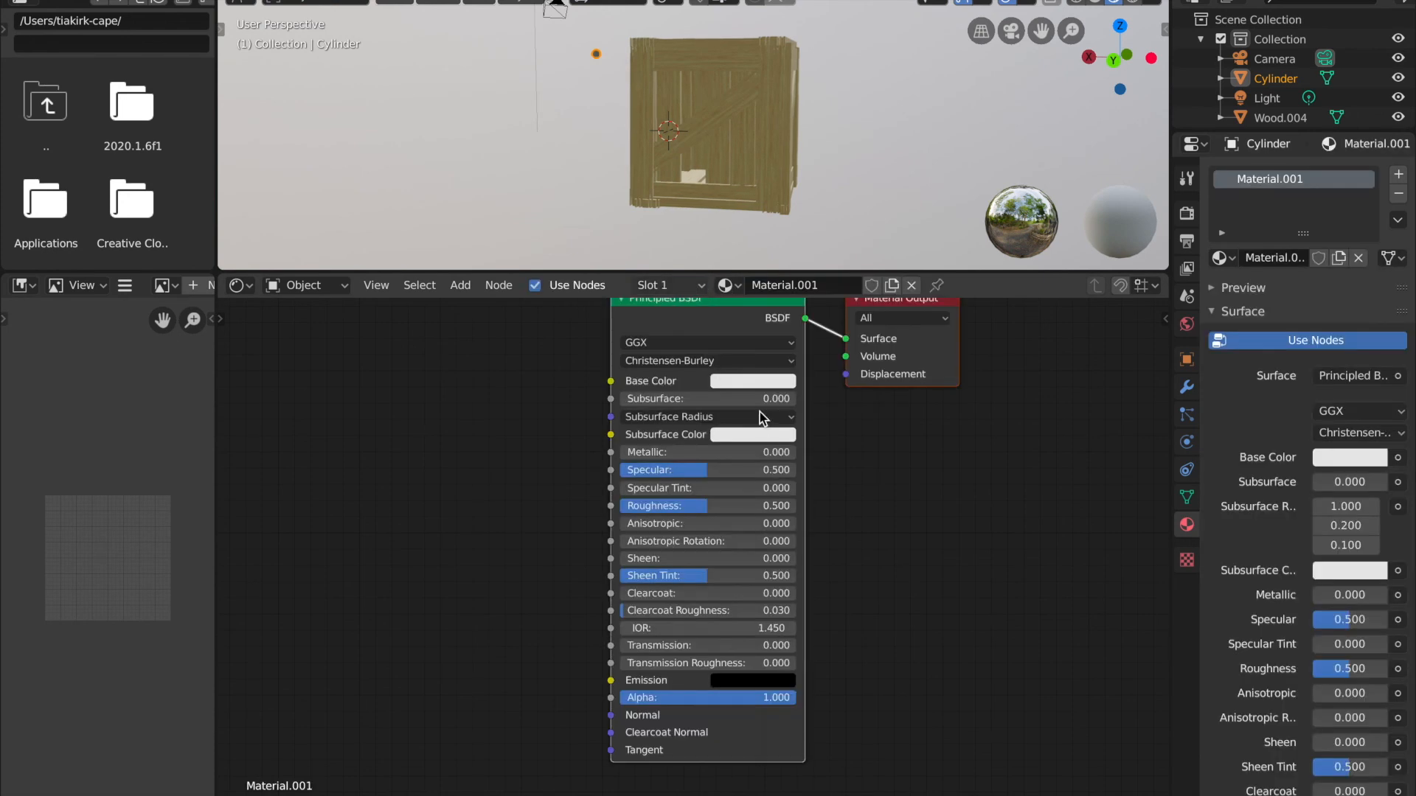
- Darken the Base Color of the disc's Principled BSDF to a medium grey
{"action": "middle_click_drag", "start_coordinate": [743, 382], "coordinate": [740, 415]}
{"action": "left_click", "coordinate": [740, 414]}
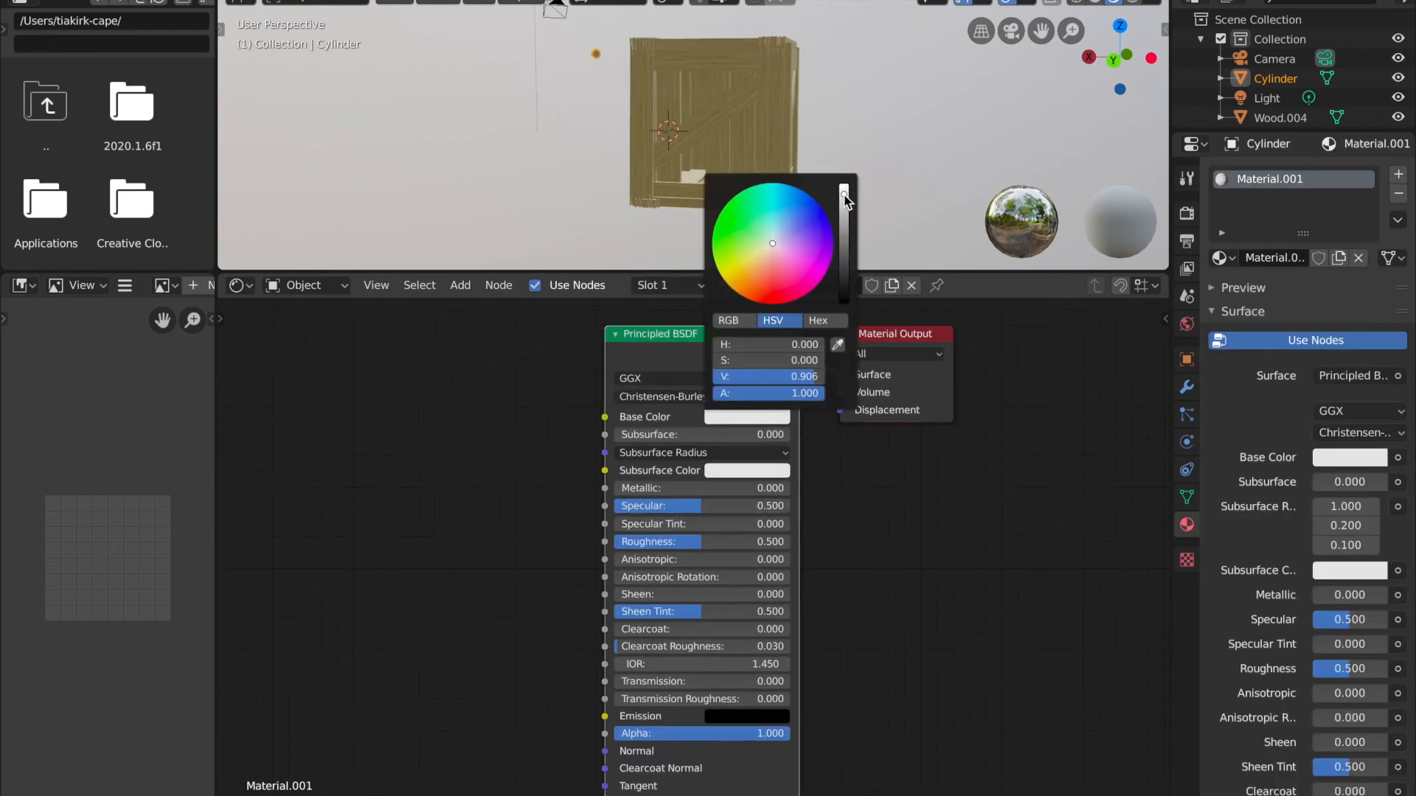
{"action": "left_click_drag", "start_coordinate": [844, 194], "coordinate": [844, 235]}
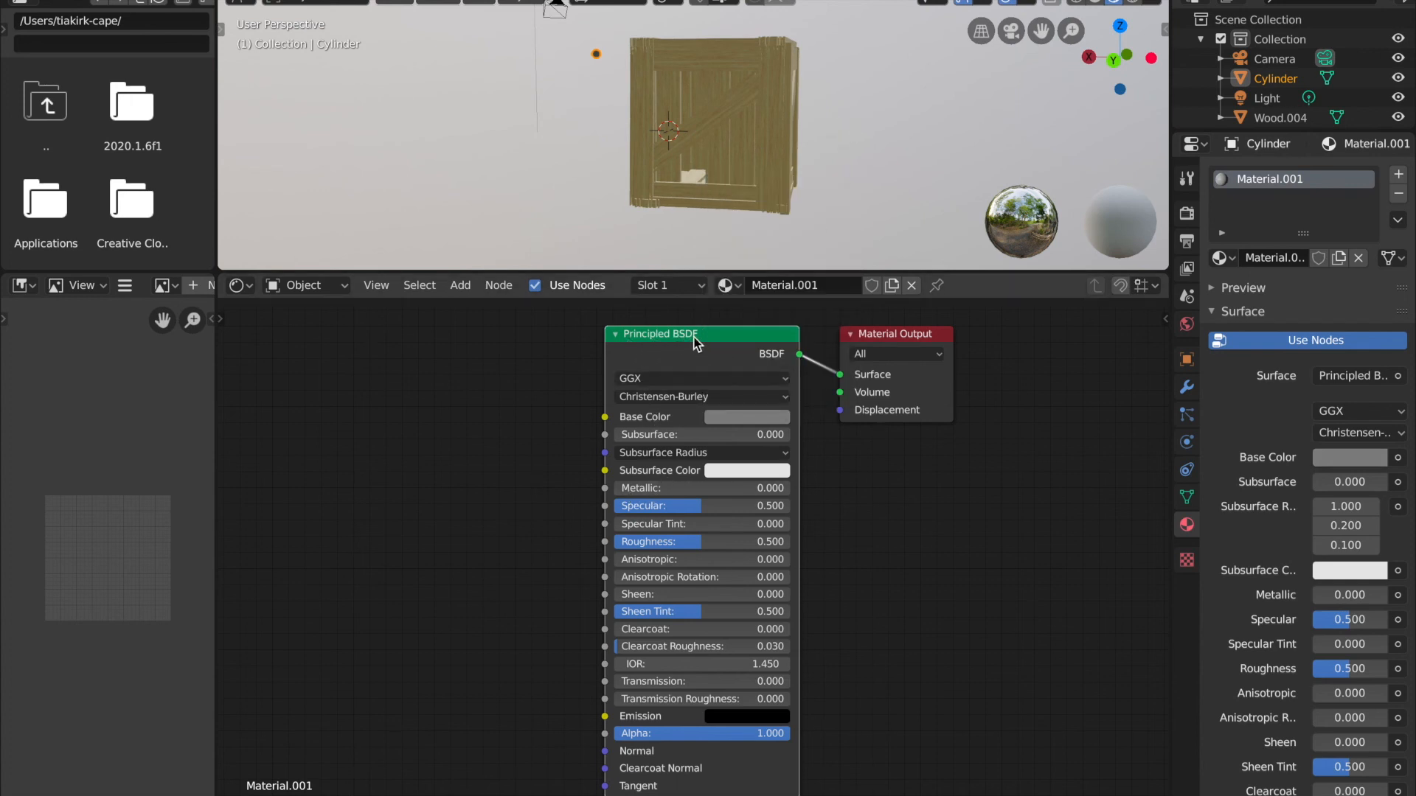
- Set the disc material's Metallic value to 0.491 and view the disc up close against the crate
{"action": "scroll", "coordinate": [721, 226], "scroll_direction": "left", "scroll_amount": 5}
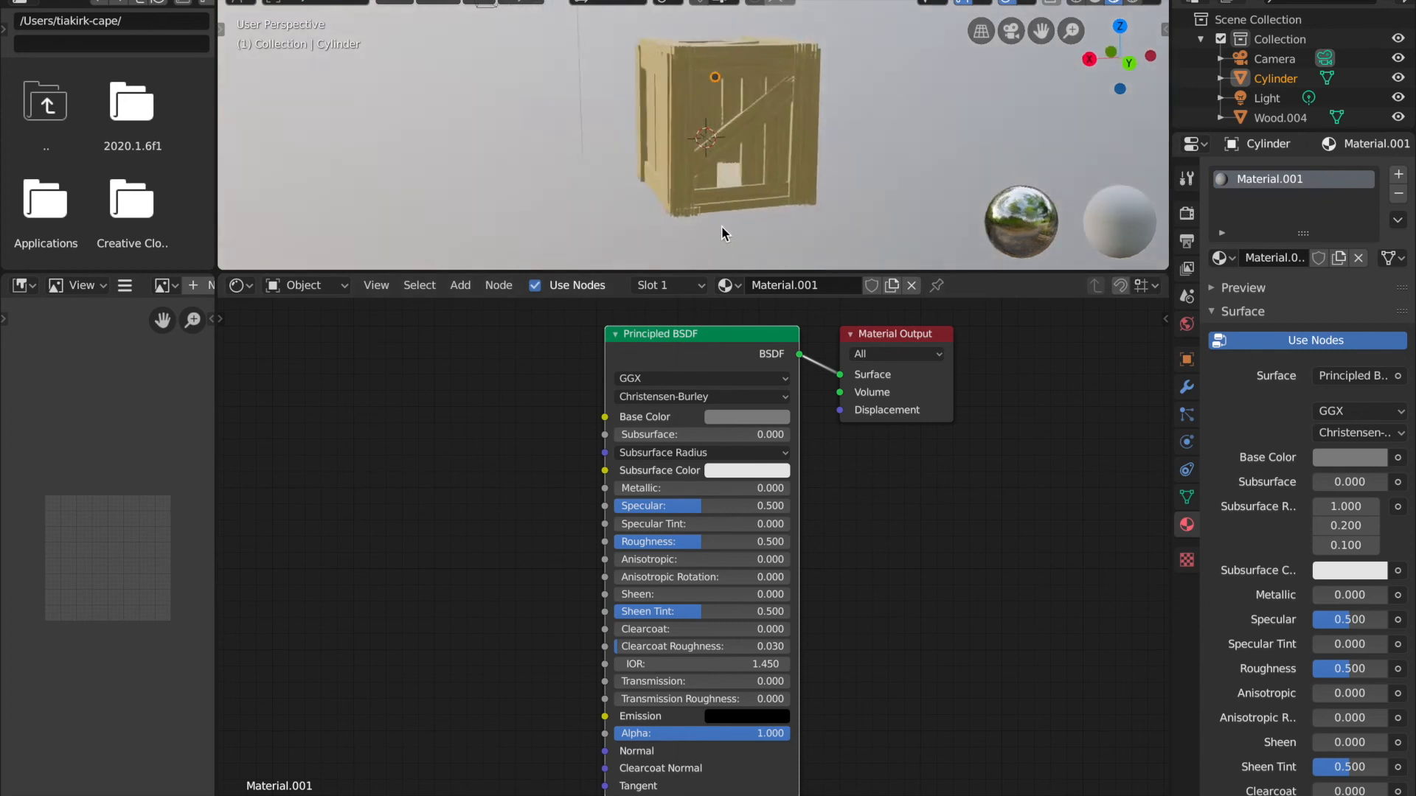
{"action": "scroll", "coordinate": [793, 127], "scroll_direction": "up", "scroll_amount": 5}
{"action": "scroll", "coordinate": [835, 147], "scroll_direction": "right", "scroll_amount": 3, "text": "shift"}
{"action": "scroll", "coordinate": [807, 172], "scroll_direction": "up", "scroll_amount": 5}
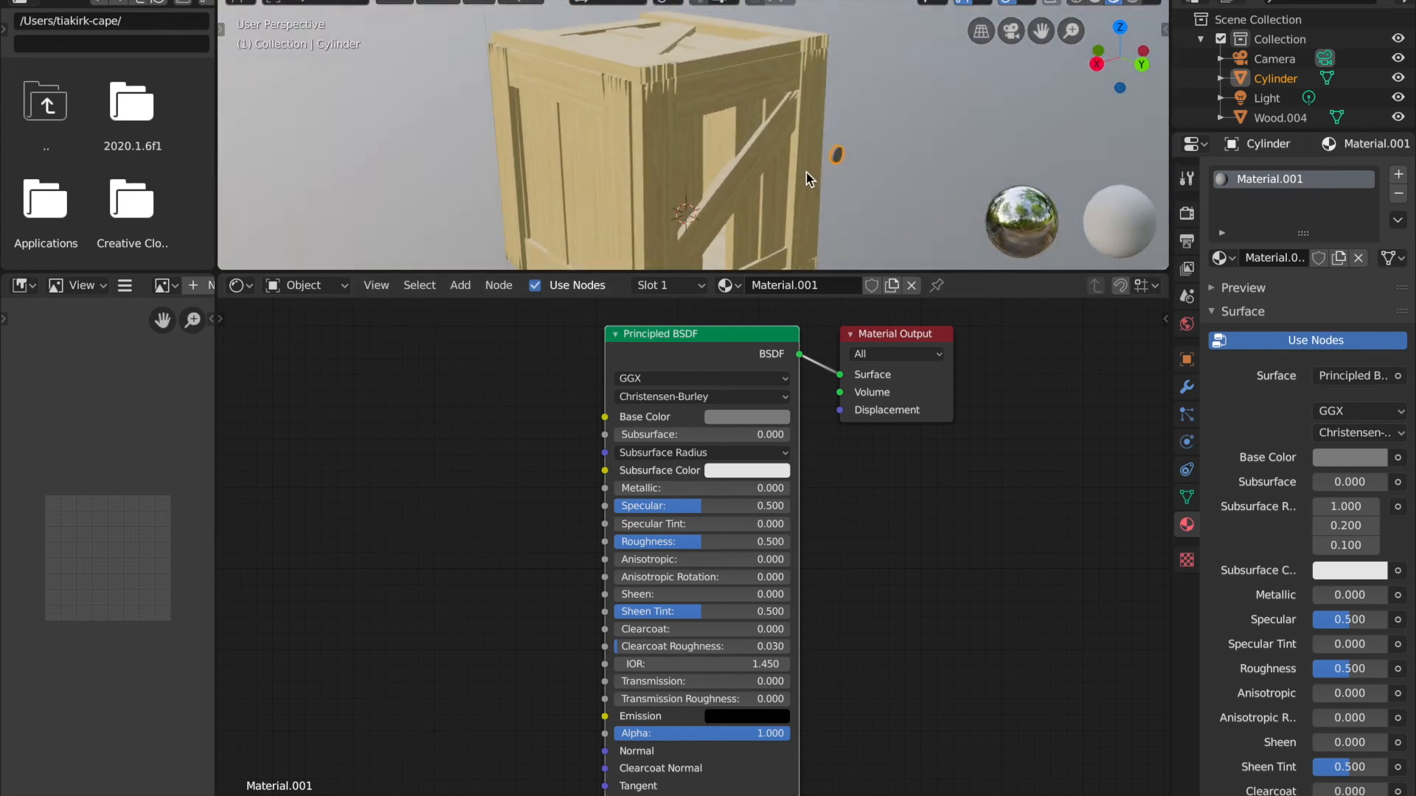
{"action": "scroll", "coordinate": [806, 173], "scroll_direction": "right", "scroll_amount": 3}
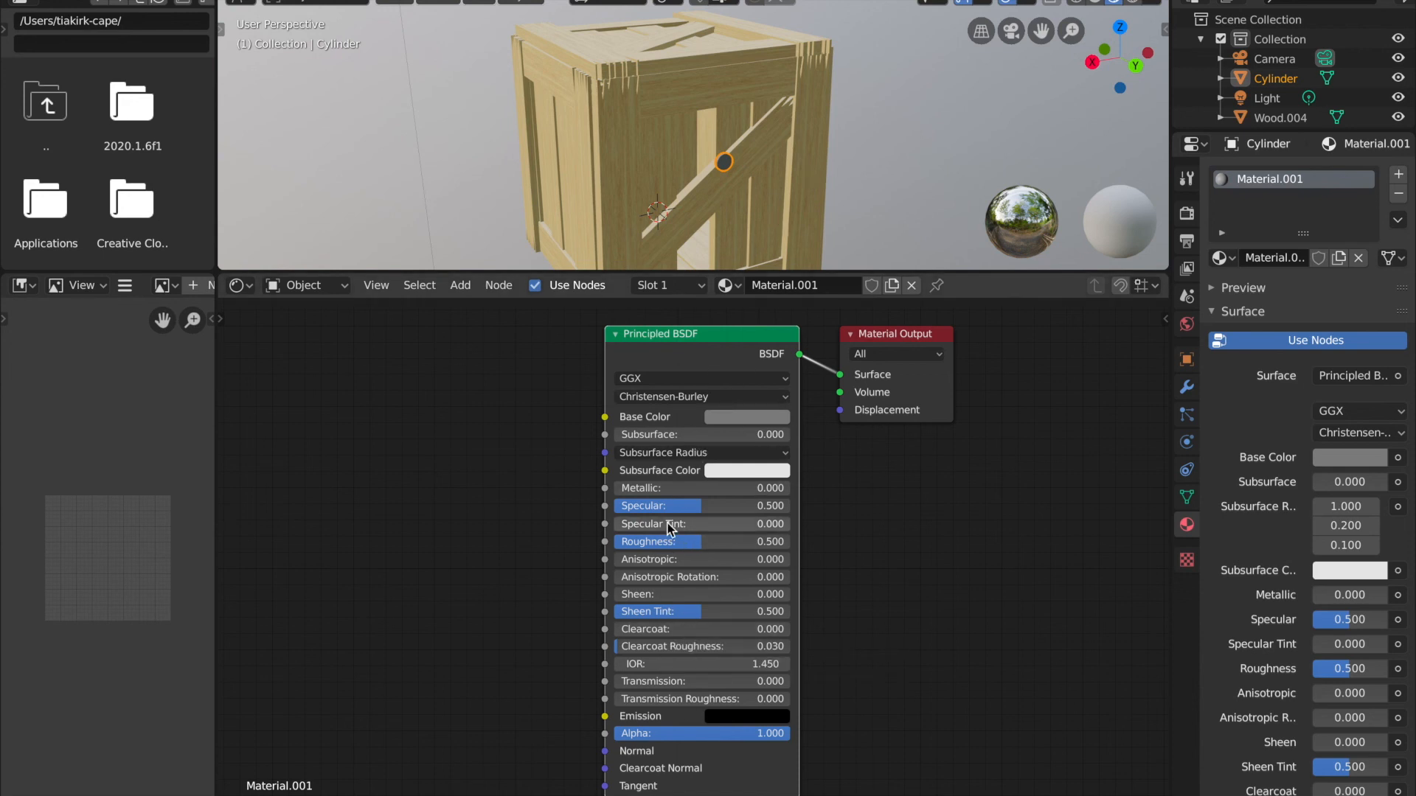
{"action": "left_click_drag", "start_coordinate": [625, 493], "coordinate": [710, 493]}
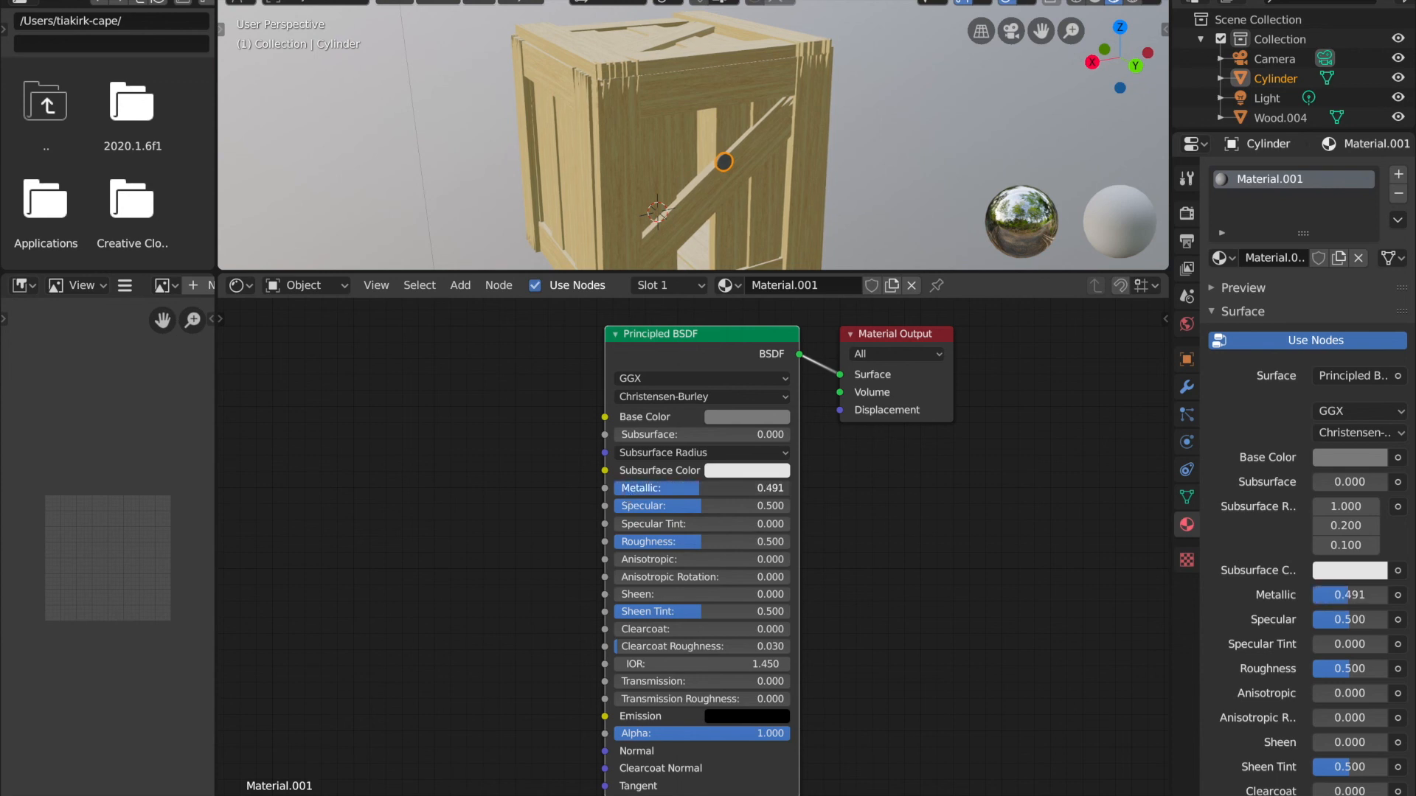
{"action": "scroll", "coordinate": [765, 153], "scroll_direction": "up", "scroll_amount": 6}
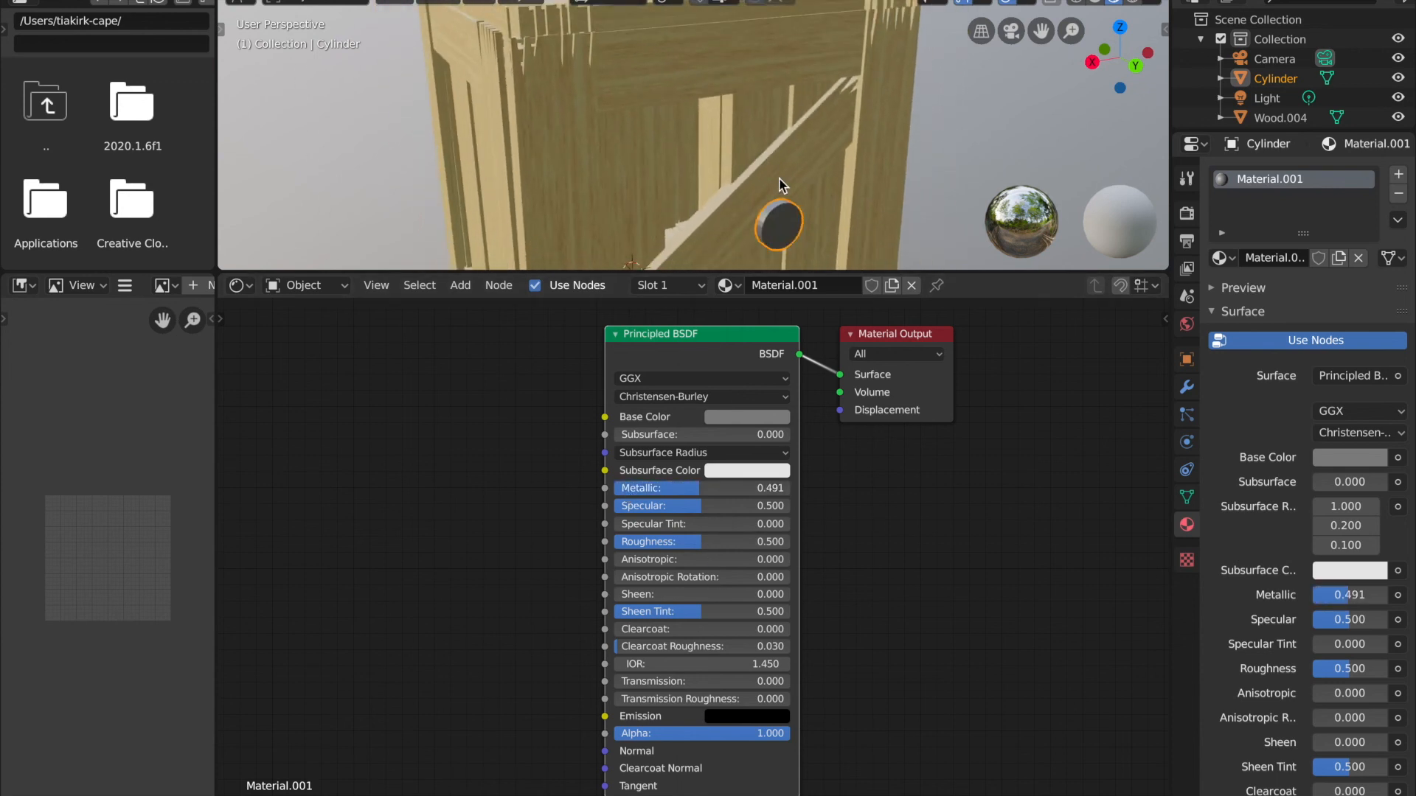
{"action": "middle_click_drag", "start_coordinate": [808, 222], "coordinate": [709, 159], "text": "shift"}
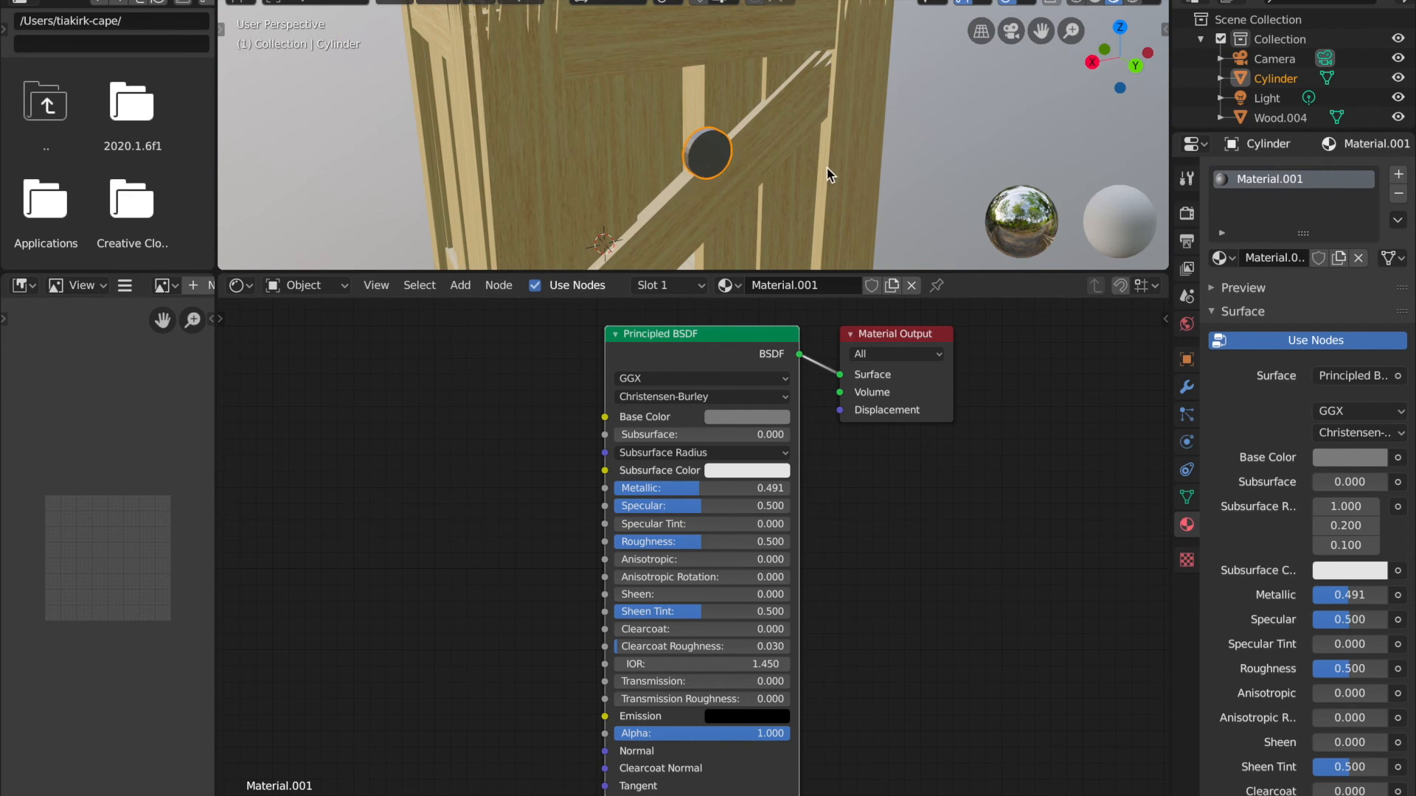
- Set the crate's Wood Material Roughness to 0.739, reselect the disc and return to the Layout workspace
{"action": "left_click", "coordinate": [547, 169]}
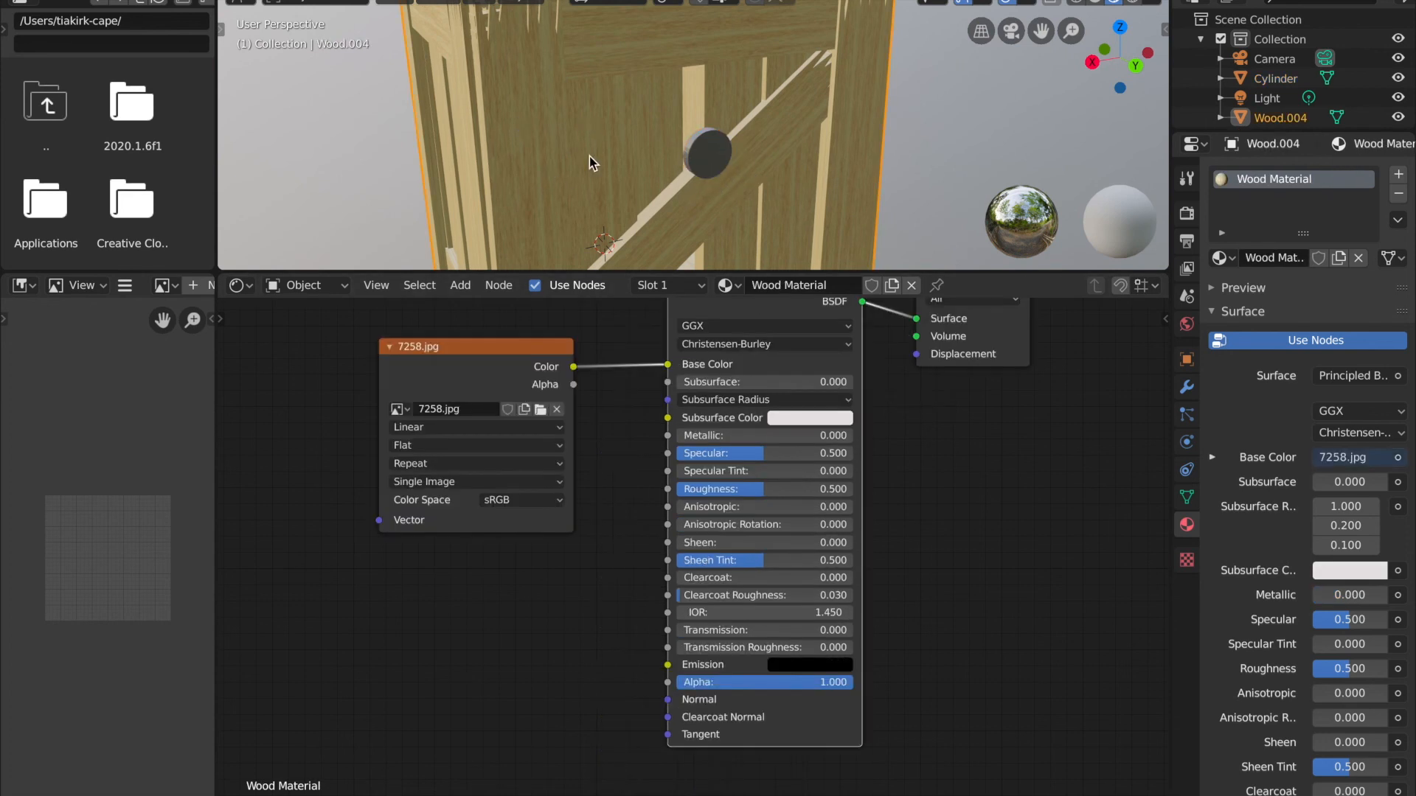
{"action": "left_click_drag", "start_coordinate": [767, 489], "coordinate": [806, 489]}
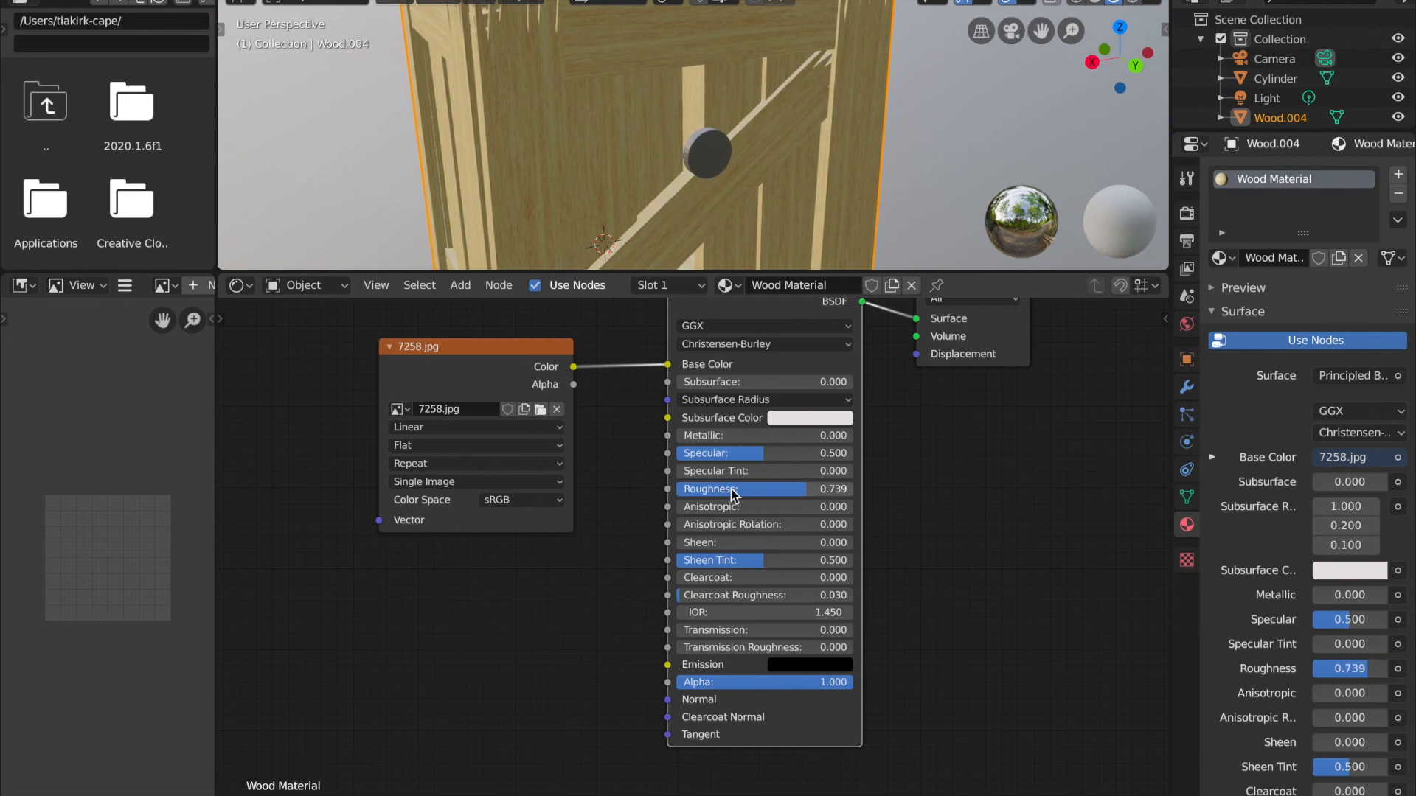
{"action": "left_click", "coordinate": [714, 152]}
{"action": "scroll", "coordinate": [775, 195], "scroll_direction": "down", "scroll_amount": 4}
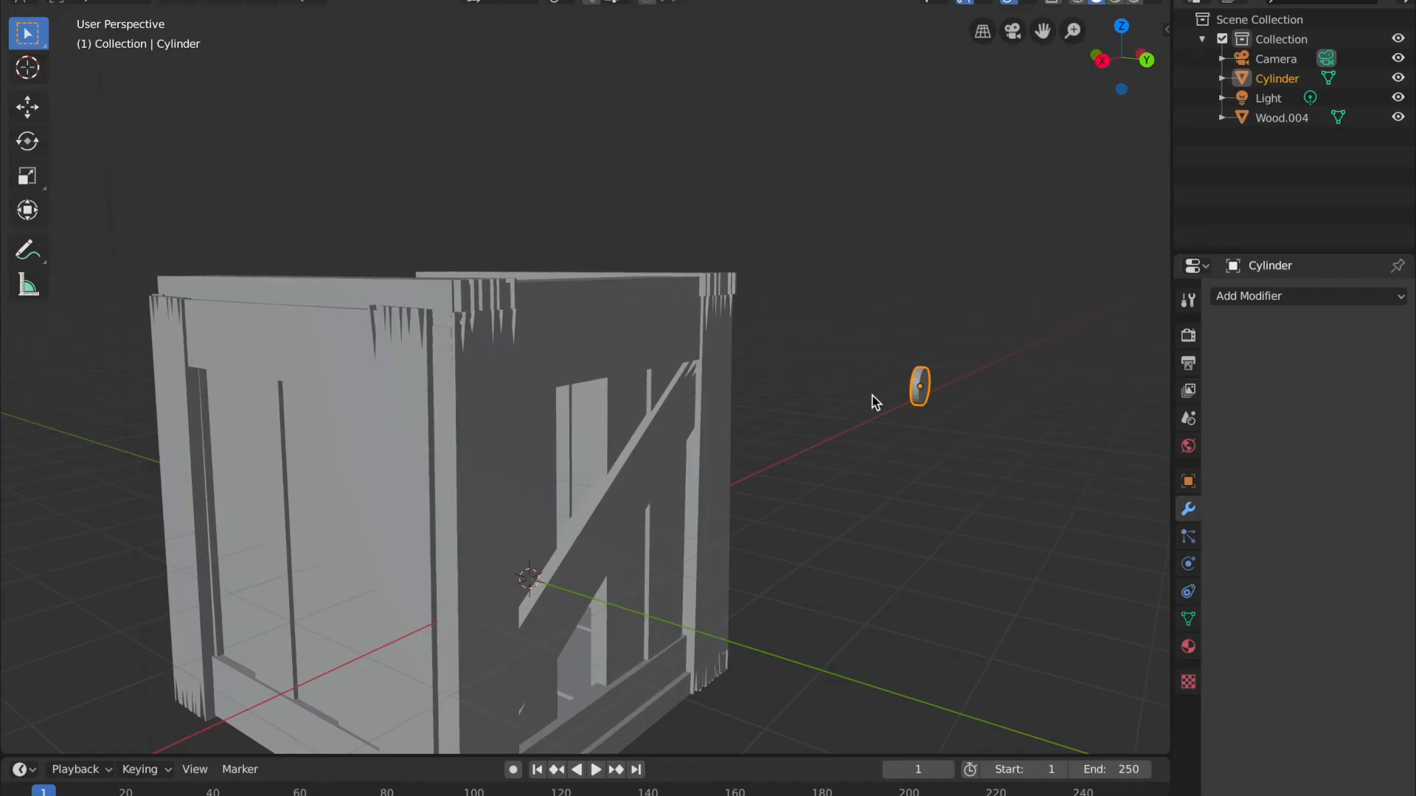
- Scale the nail-head disc down relative to the crate
{"action": "middle_click_drag", "start_coordinate": [875, 401], "coordinate": [1030, 170]}
{"action": "left_click", "coordinate": [1130, 66]}
{"action": "key", "text": "s"}
{"action": "left_click", "coordinate": [688, 548]}
{"action": "middle_click_drag", "start_coordinate": [688, 548], "coordinate": [688, 549]}
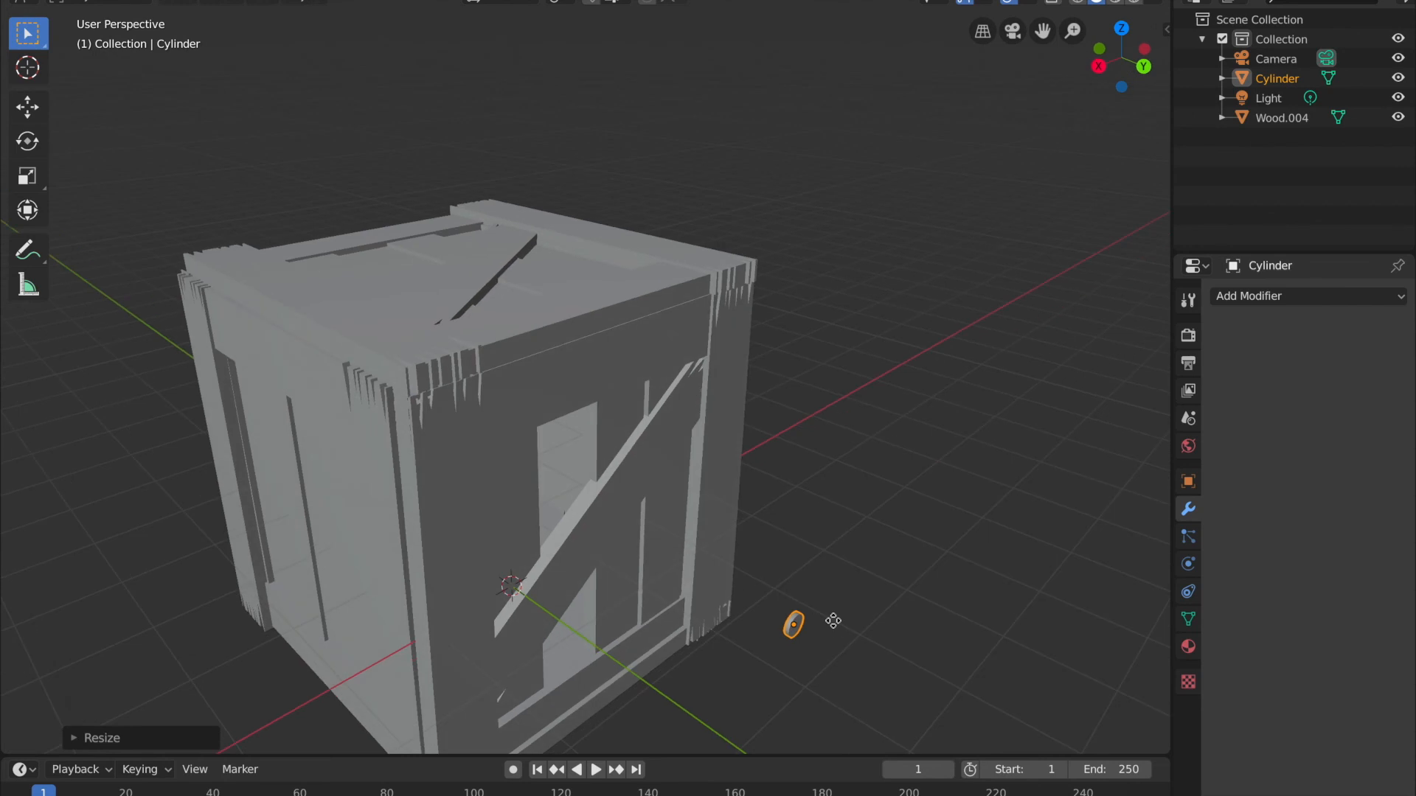
- Move the disc along the Y axis onto the upper end of the crate's front corner post and show the viewport in rendered shading
{"action": "key", "text": "g"}
{"action": "key", "text": "y"}
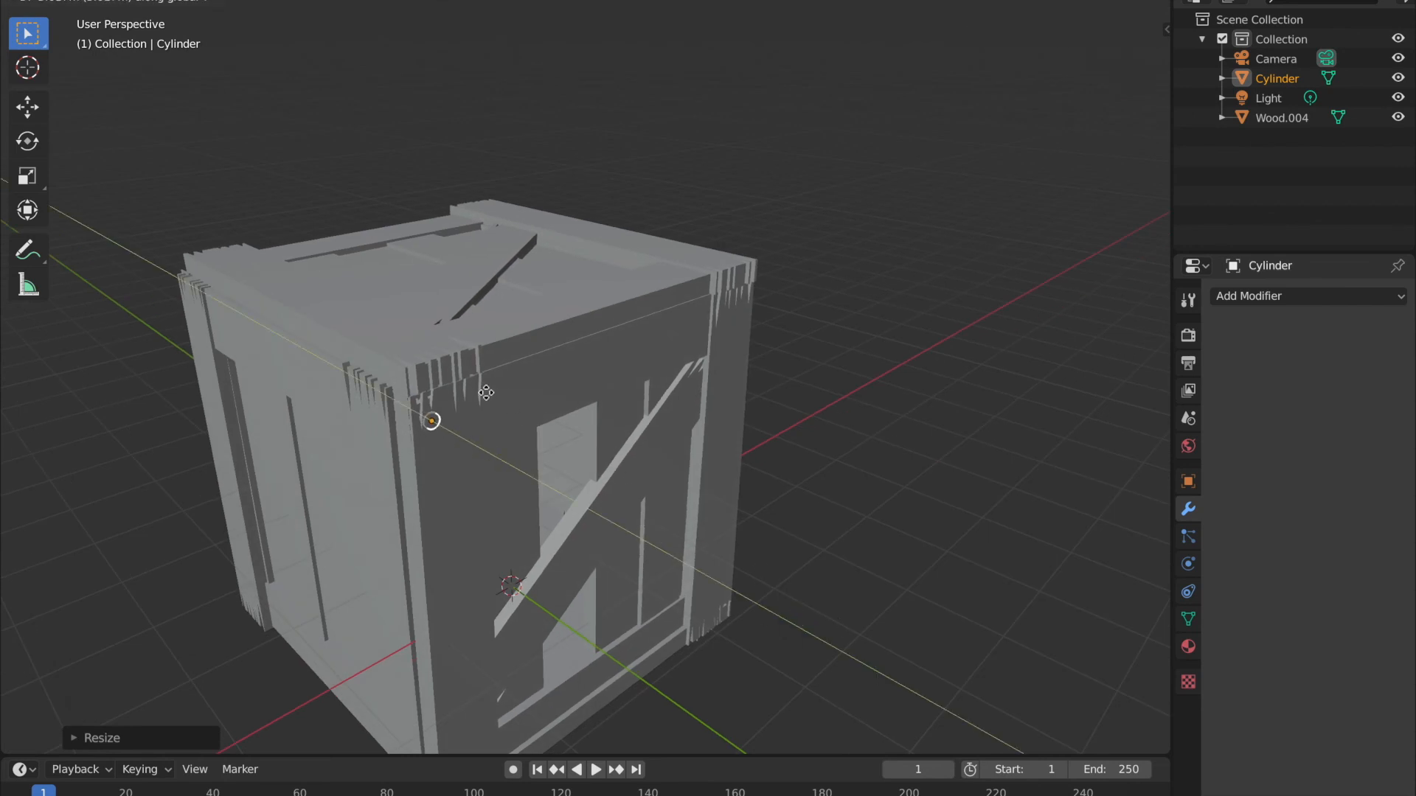
{"action": "left_click", "coordinate": [482, 388]}
{"action": "key", "text": "z"}
{"action": "left_click", "coordinate": [665, 365]}
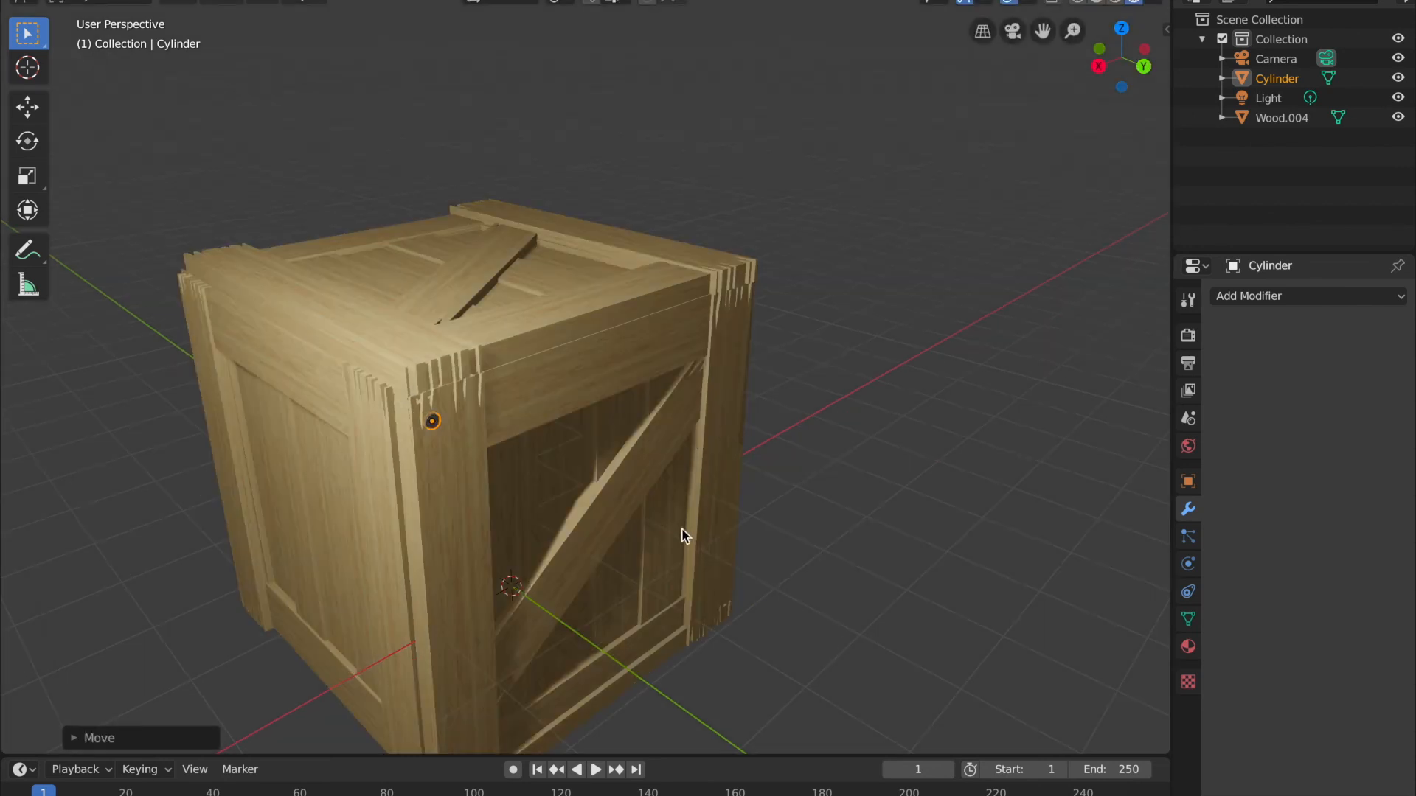
- Scale the disc on the corner post slightly smaller and check its size against the crate
{"action": "left_click", "coordinate": [683, 534]}
{"action": "left_click", "coordinate": [919, 437]}
{"action": "mouse_move", "coordinate": [919, 436]}
{"action": "middle_mouse_down"}
{"action": "mouse_move", "coordinate": [749, 395]}
{"action": "mouse_move", "coordinate": [790, 335]}
{"action": "mouse_move", "coordinate": [637, 306]}
{"action": "middle_mouse_up"}
{"action": "left_click", "coordinate": [638, 306]}
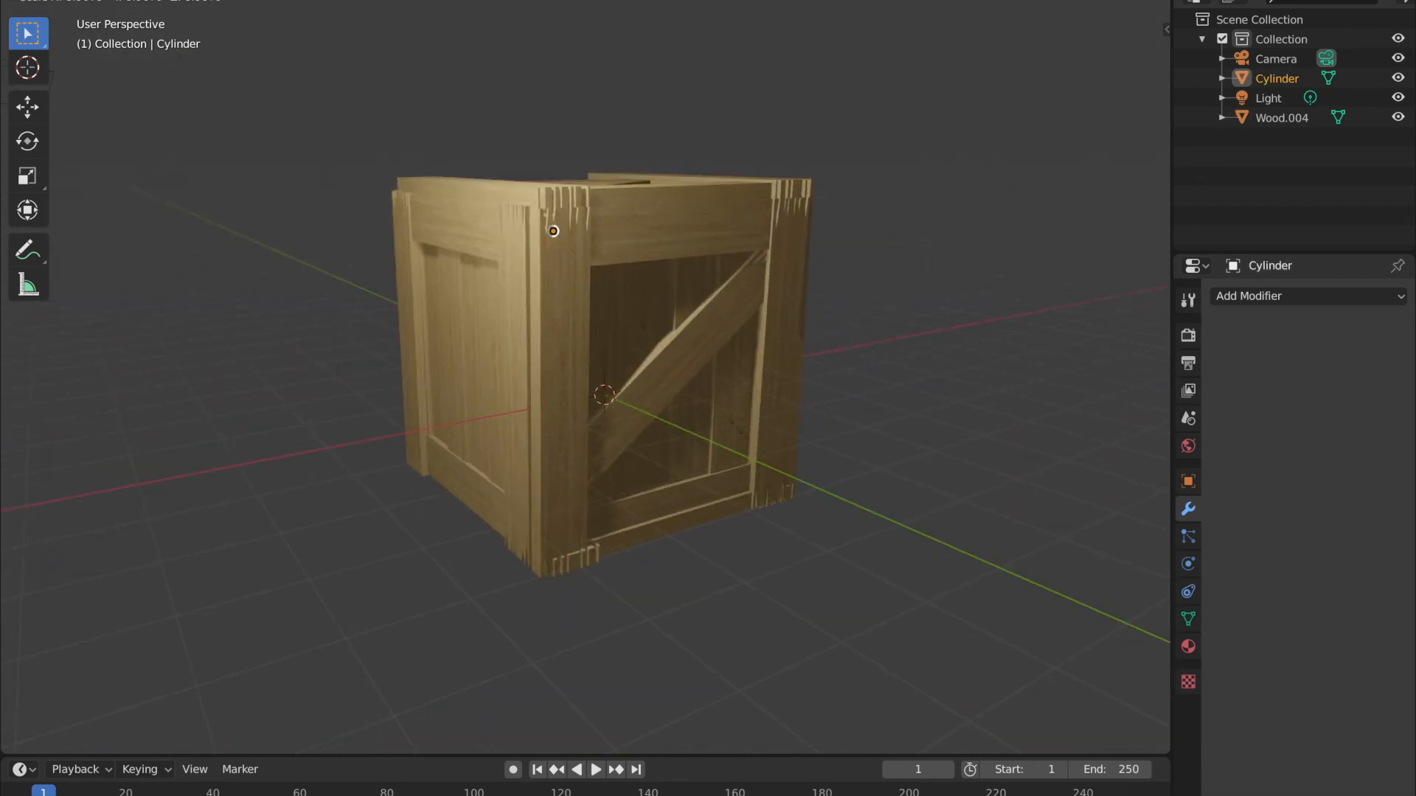
{"action": "middle_click_drag", "start_coordinate": [740, 350], "coordinate": [484, 237]}
{"action": "middle_click_drag", "start_coordinate": [411, 531], "coordinate": [579, 499]}
{"action": "left_click", "coordinate": [580, 499]}
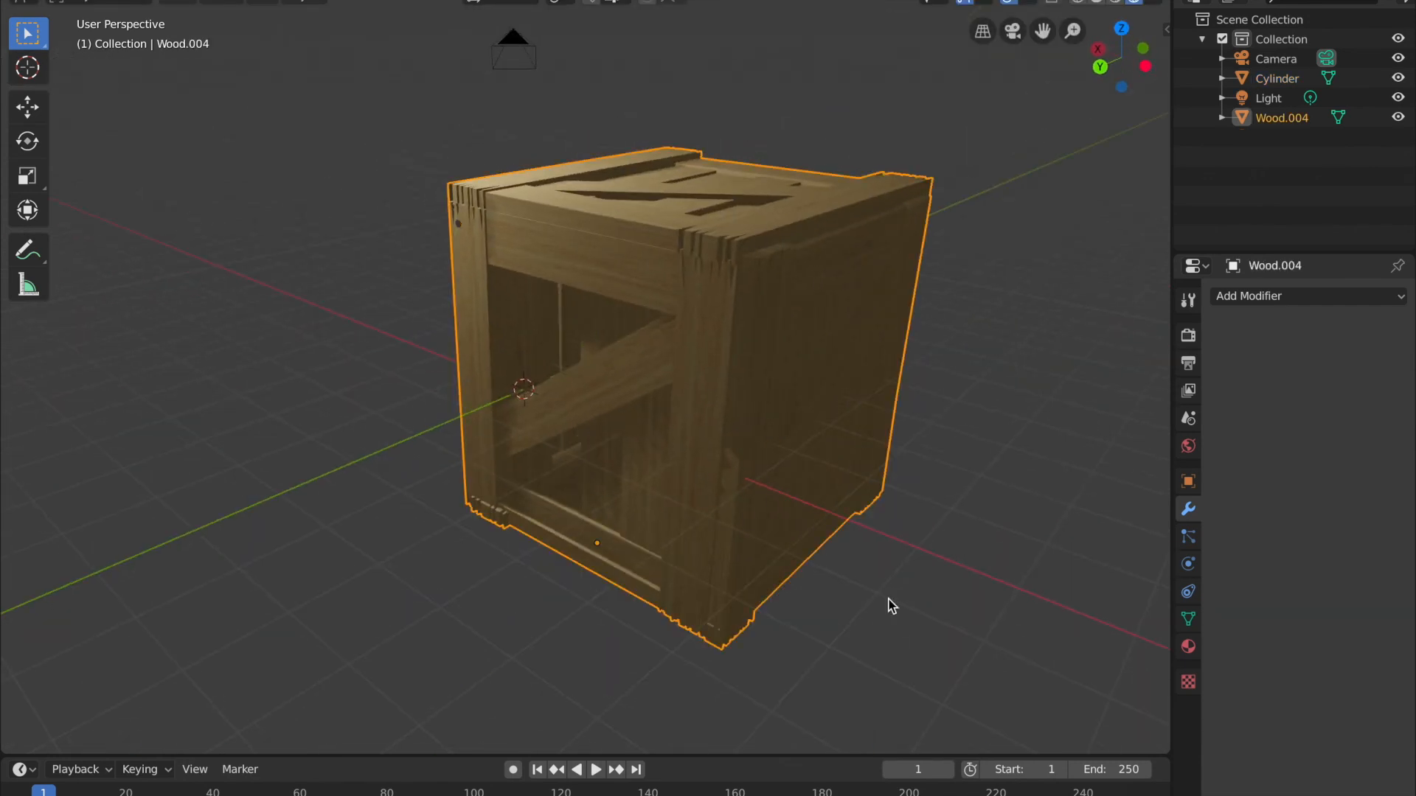
{"action": "middle_click_drag", "start_coordinate": [888, 604], "coordinate": [907, 645]}
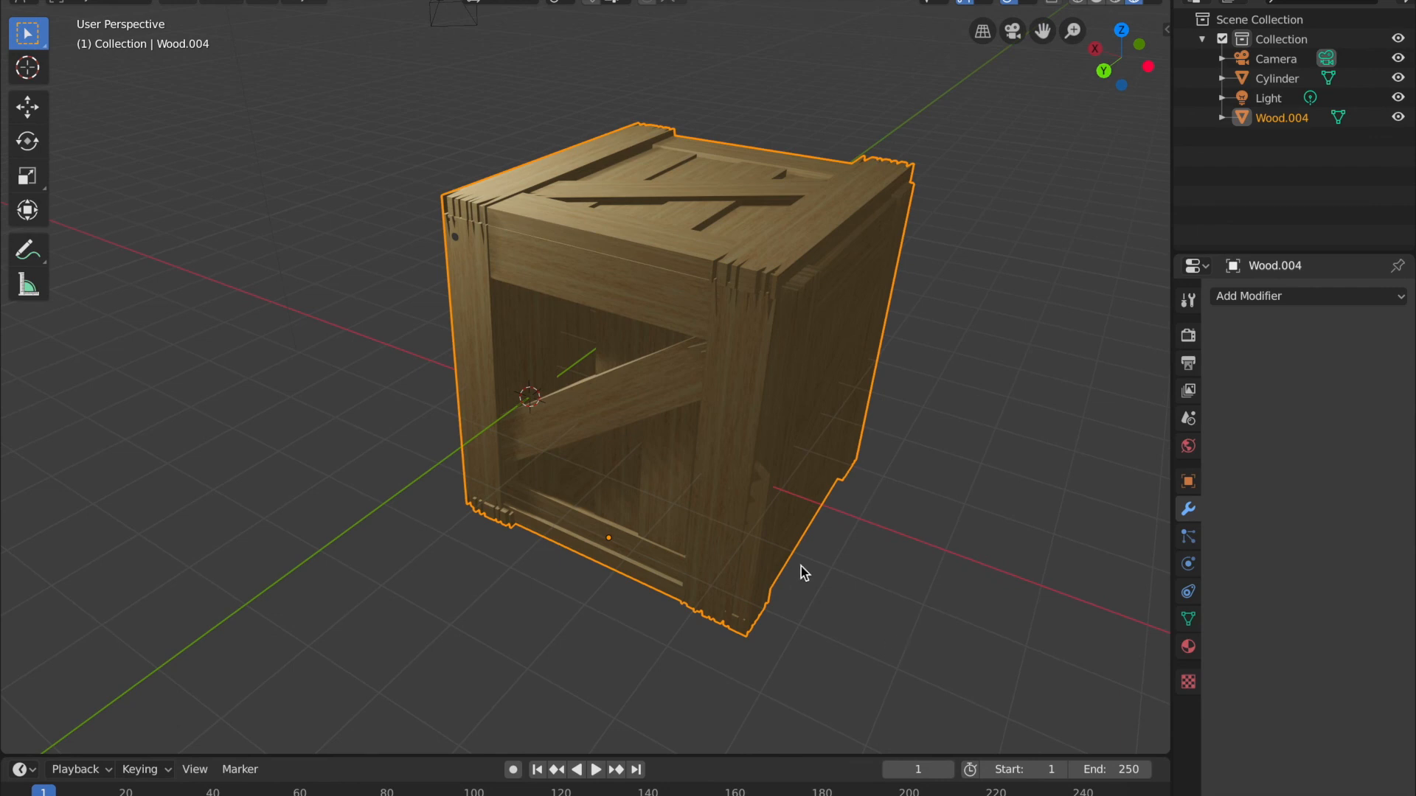
{"action": "middle_click_drag", "start_coordinate": [738, 485], "coordinate": [738, 485]}
- Duplicate the disc and place the copy beside it along the X axis, near the inner edge of the corner post
{"action": "left_click", "coordinate": [673, 353]}
{"action": "middle_click_drag", "start_coordinate": [813, 344], "coordinate": [972, 350]}
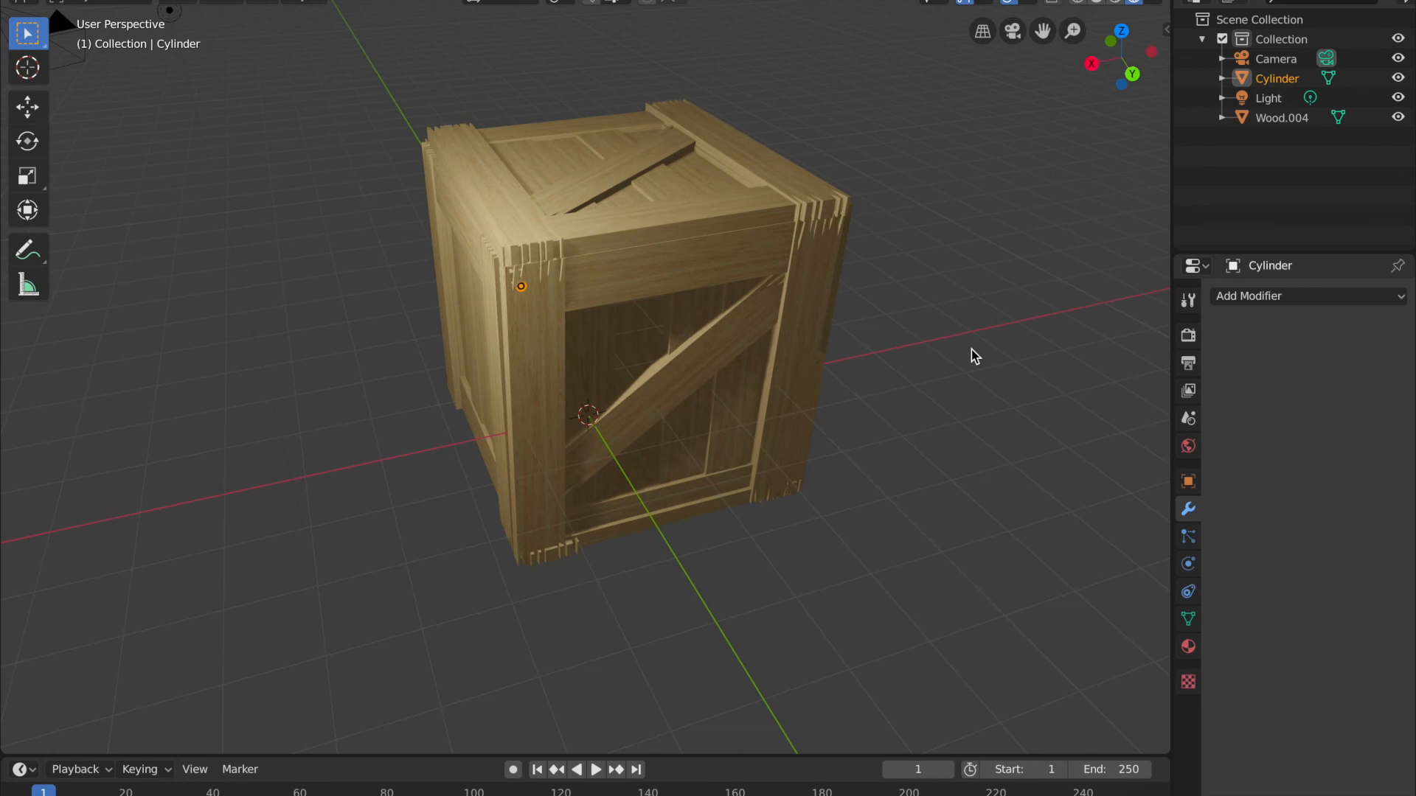
{"action": "key", "text": "shift+d"}
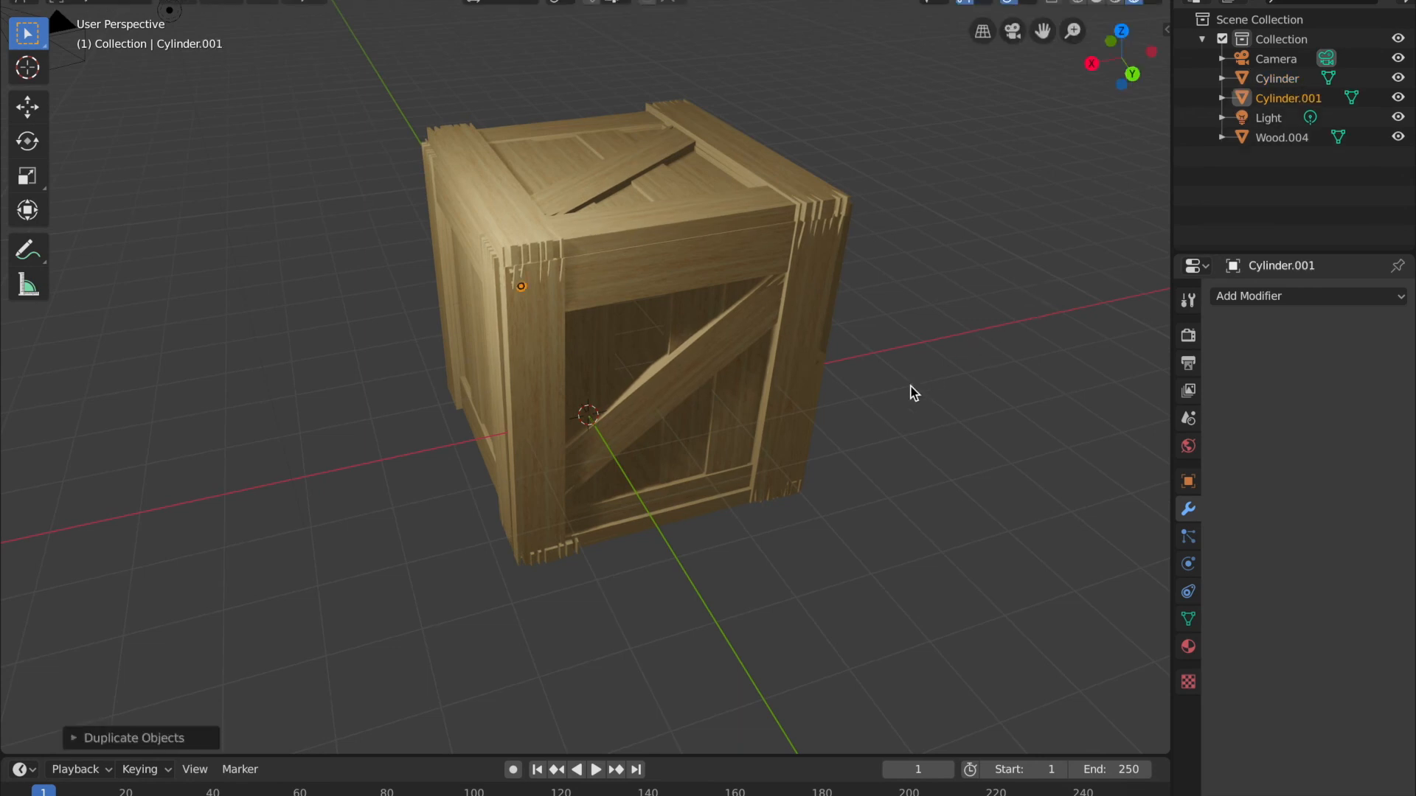
{"action": "key", "text": "x"}
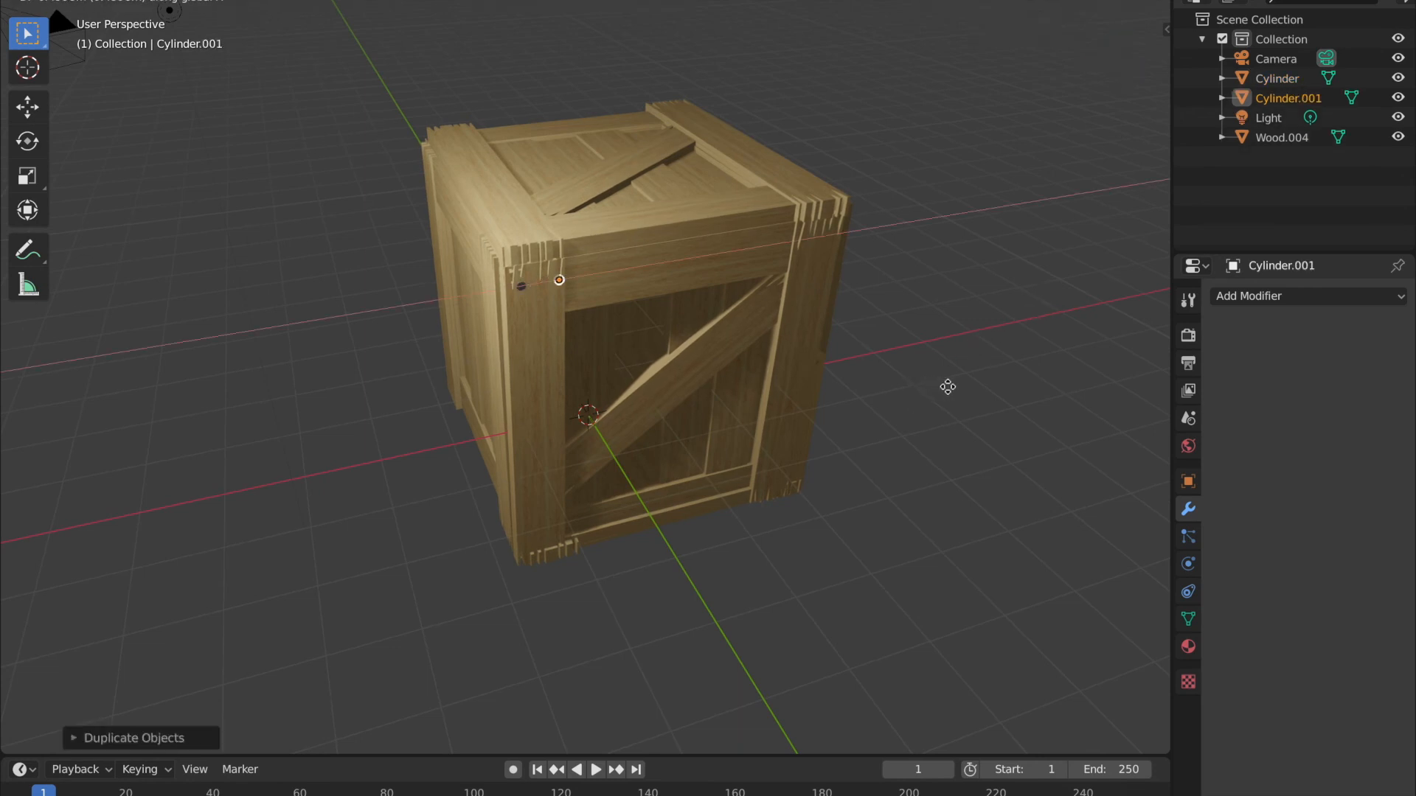
{"action": "left_click", "coordinate": [944, 388]}
- Adjust the original disc's position along the X axis near the outer edge of the corner post
{"action": "middle_click_drag", "start_coordinate": [897, 435], "coordinate": [811, 362]}
{"action": "left_click", "coordinate": [500, 229]}
{"action": "key", "text": "g"}
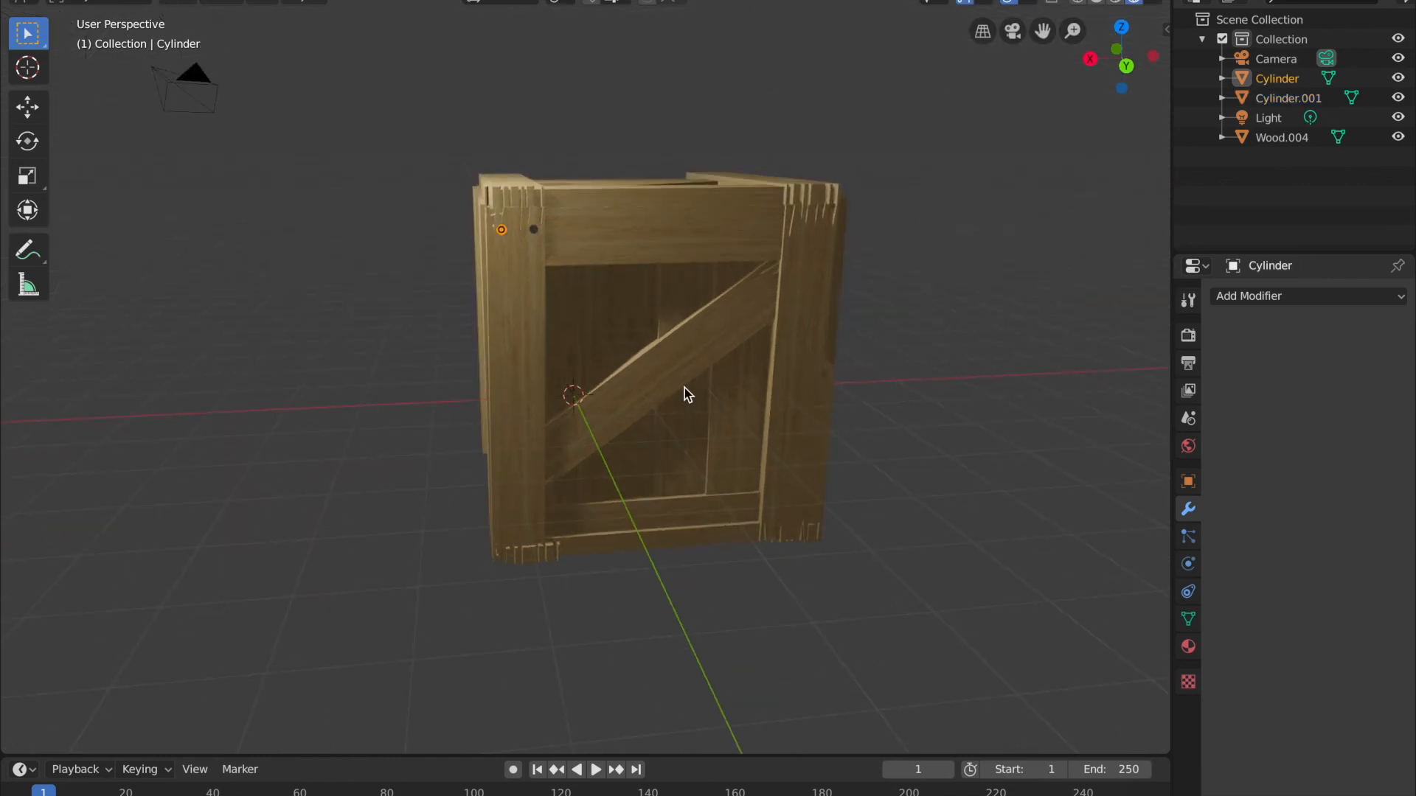
{"action": "key", "text": "x"}
{"action": "left_click", "coordinate": [678, 381]}
{"action": "middle_click_drag", "start_coordinate": [804, 528], "coordinate": [829, 562]}
{"action": "left_click", "coordinate": [829, 562]}
{"action": "middle_click_drag", "start_coordinate": [895, 507], "coordinate": [866, 352]}
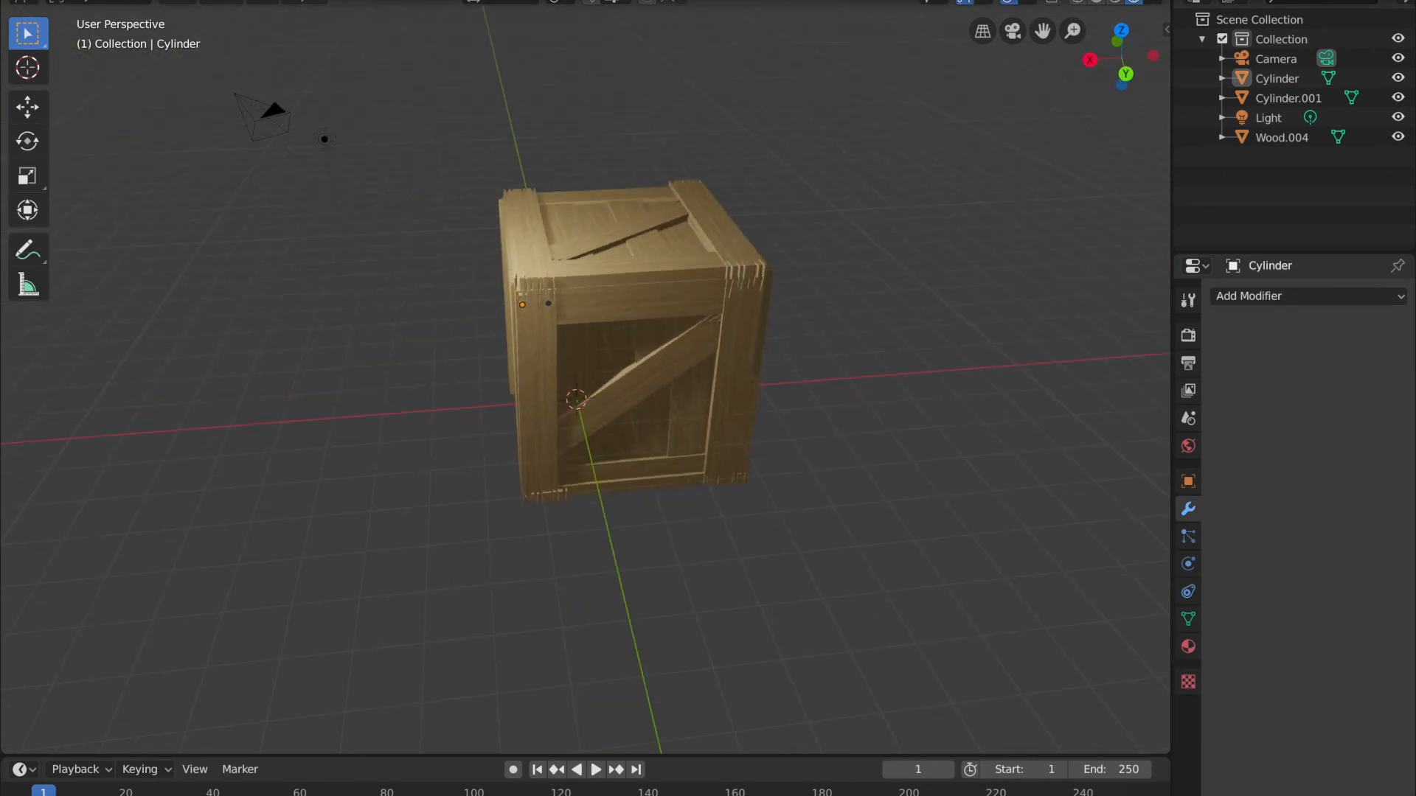